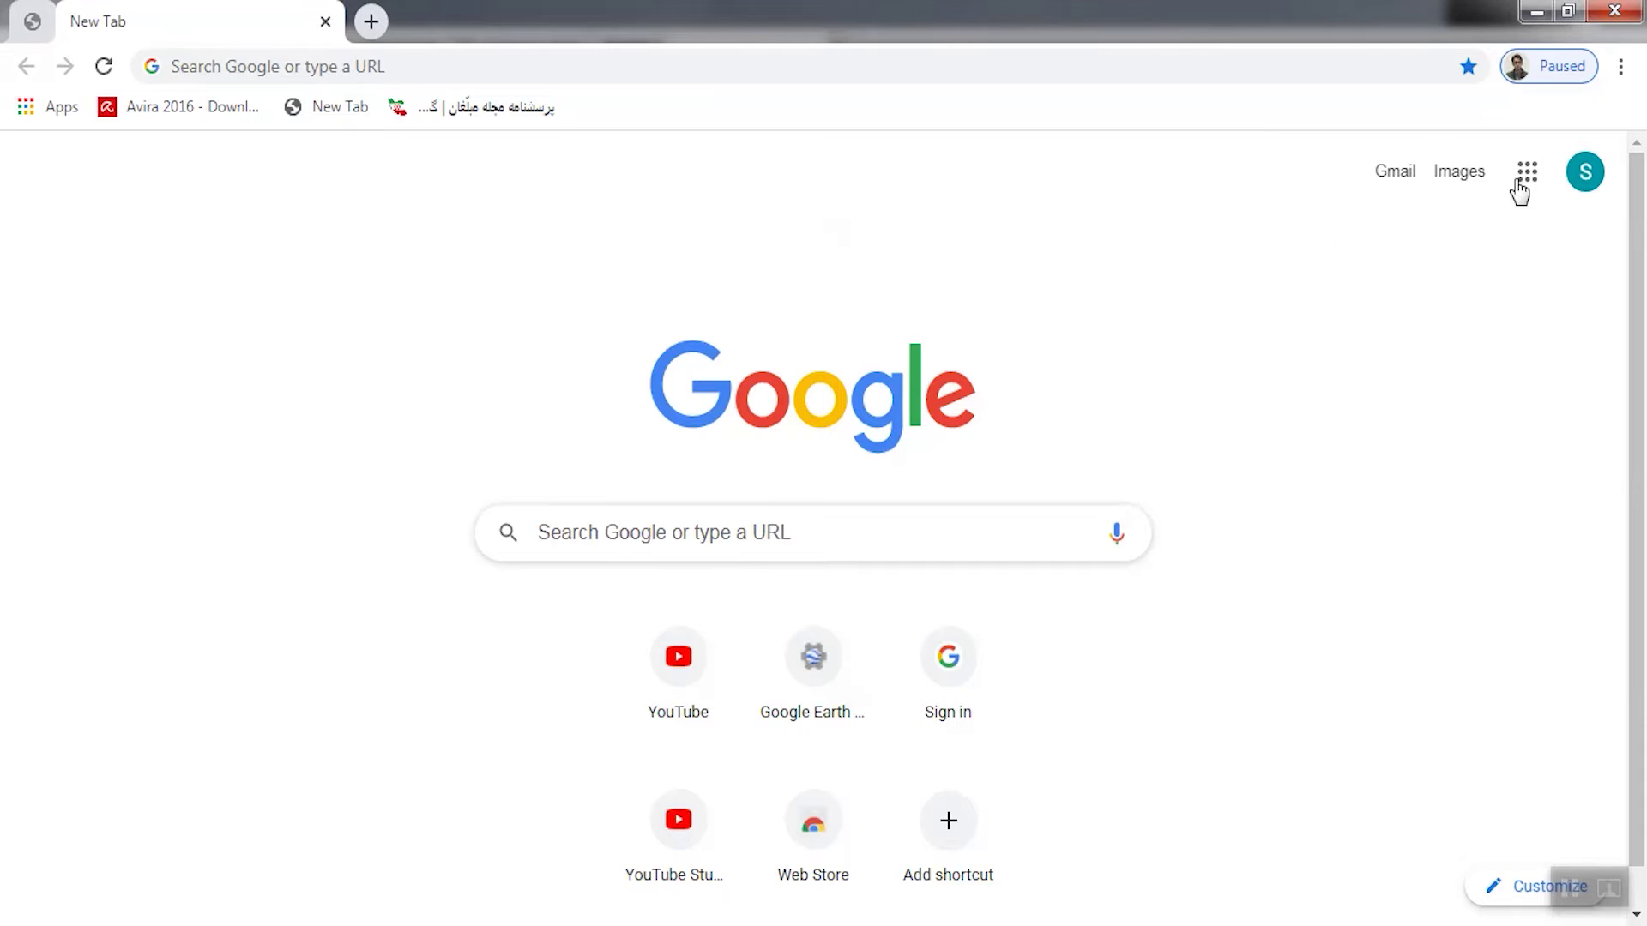
Step: Open Google Maps and expand the imagery strip for the area around Ardabil
left_click(1525, 178)
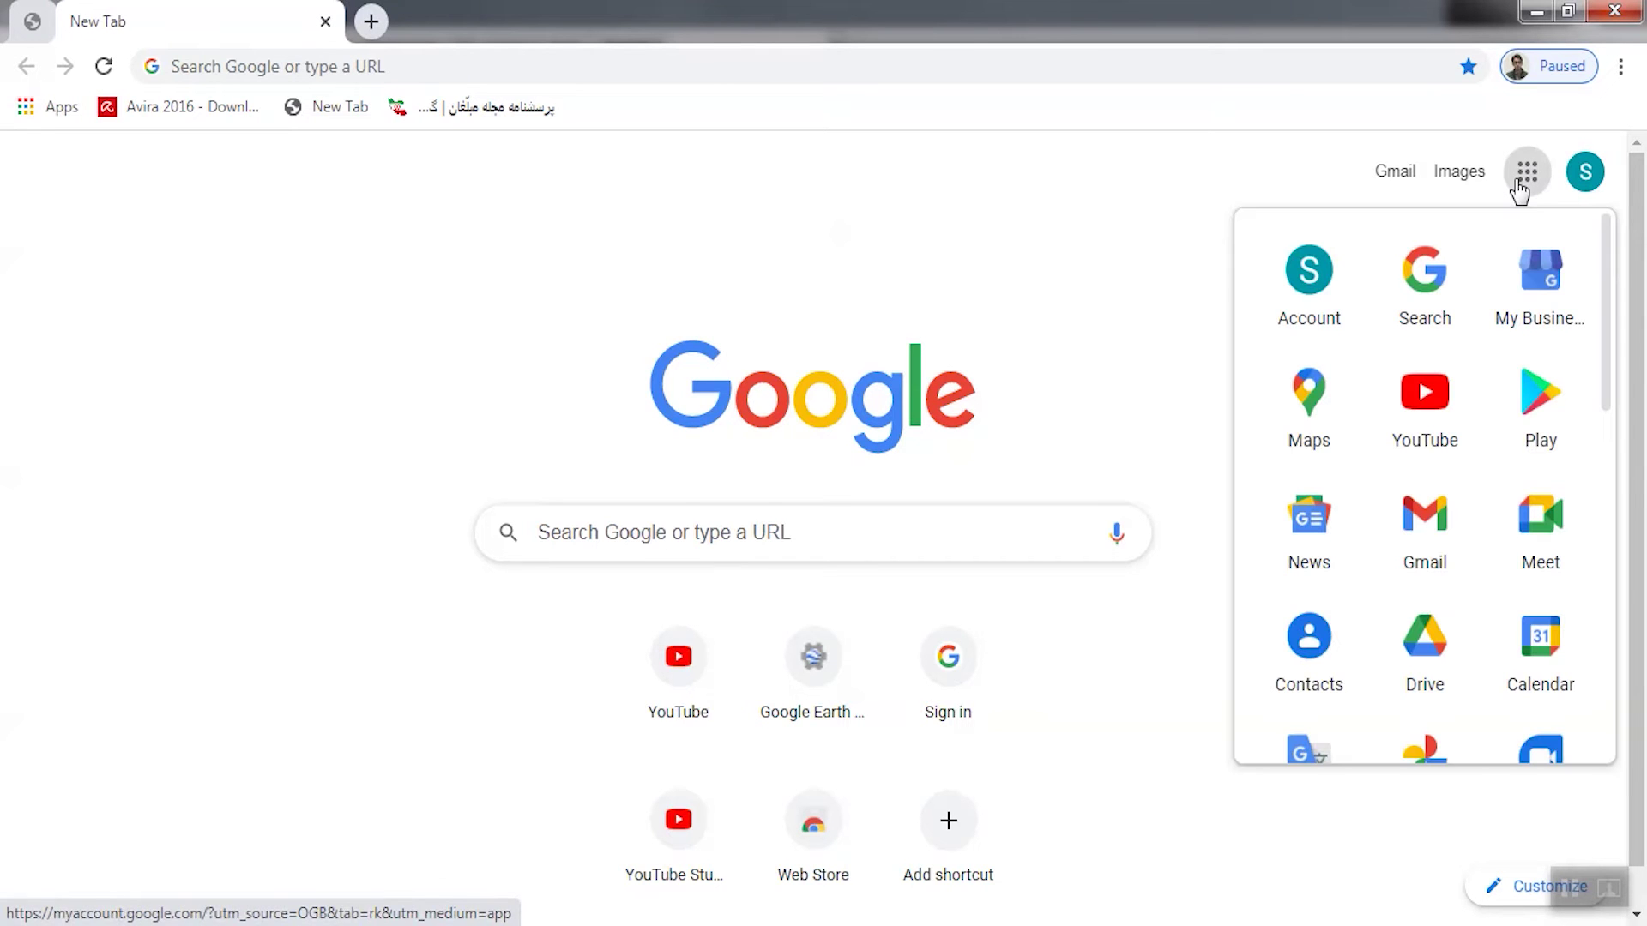
left_click(1307, 442)
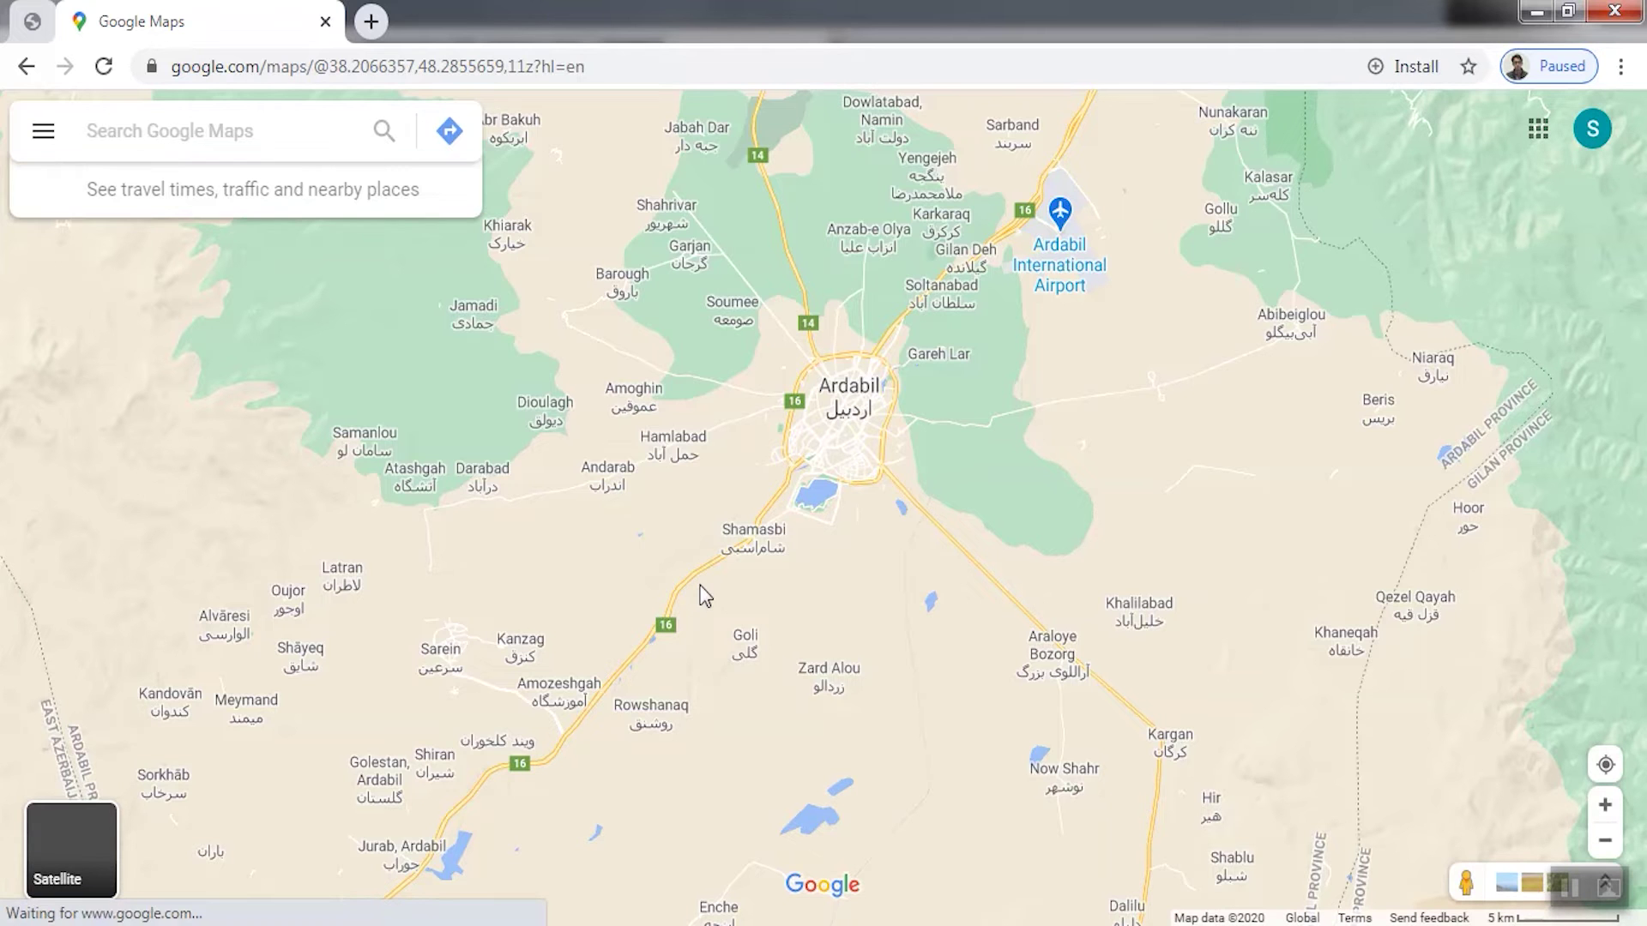
left_click_drag(704, 595, 716, 591)
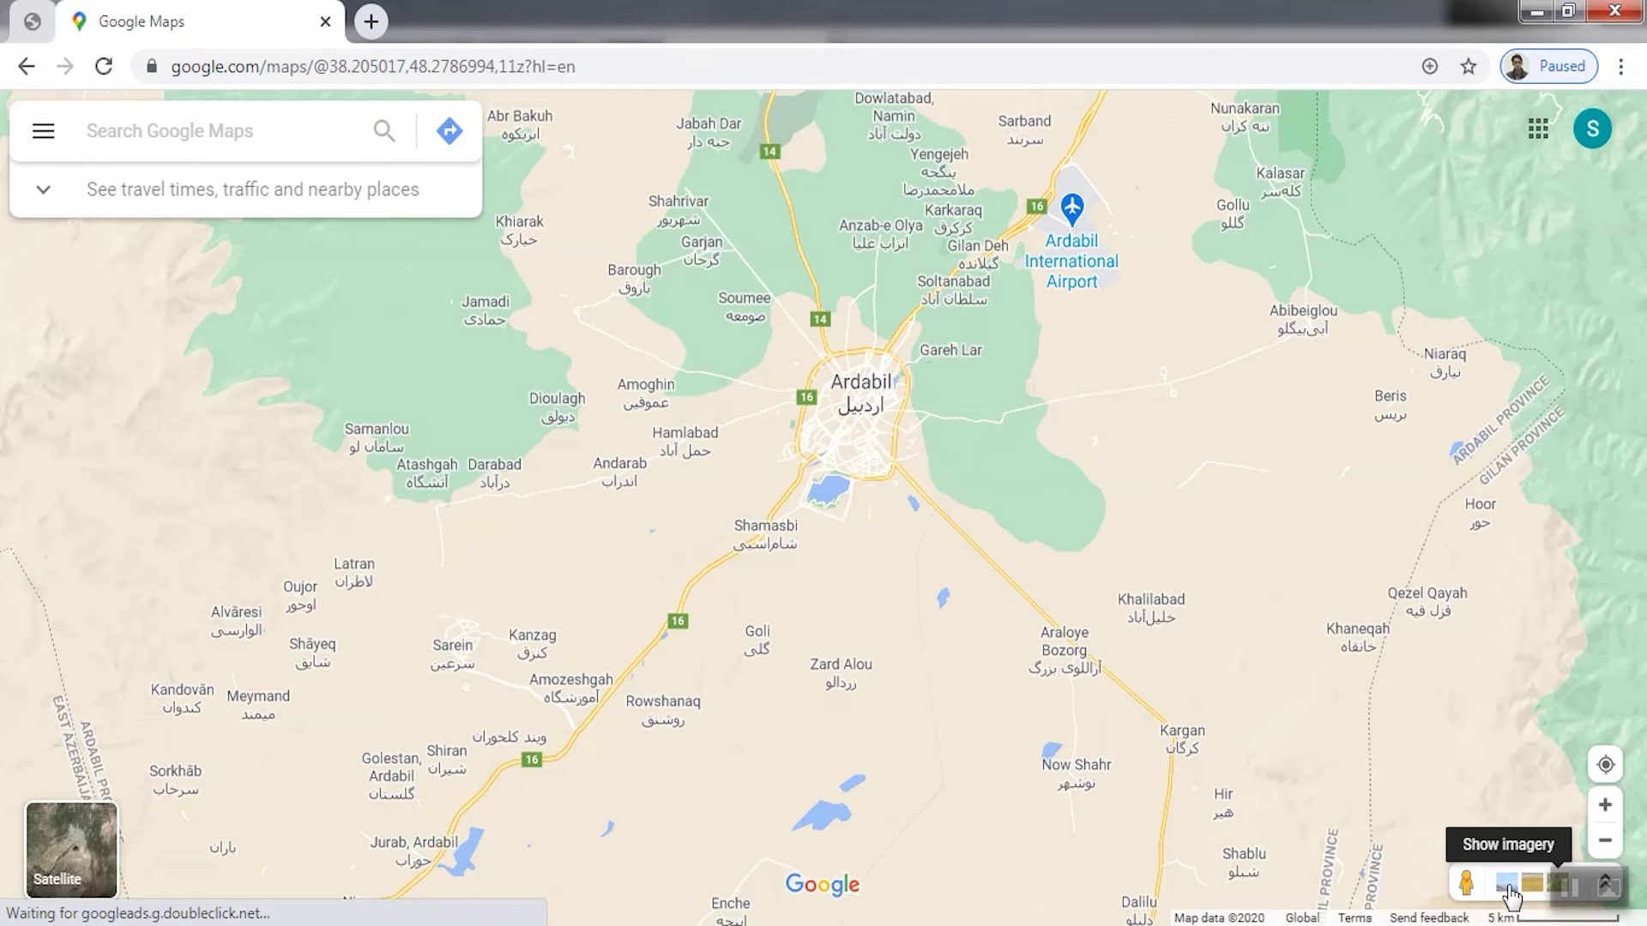
left_click(1506, 885)
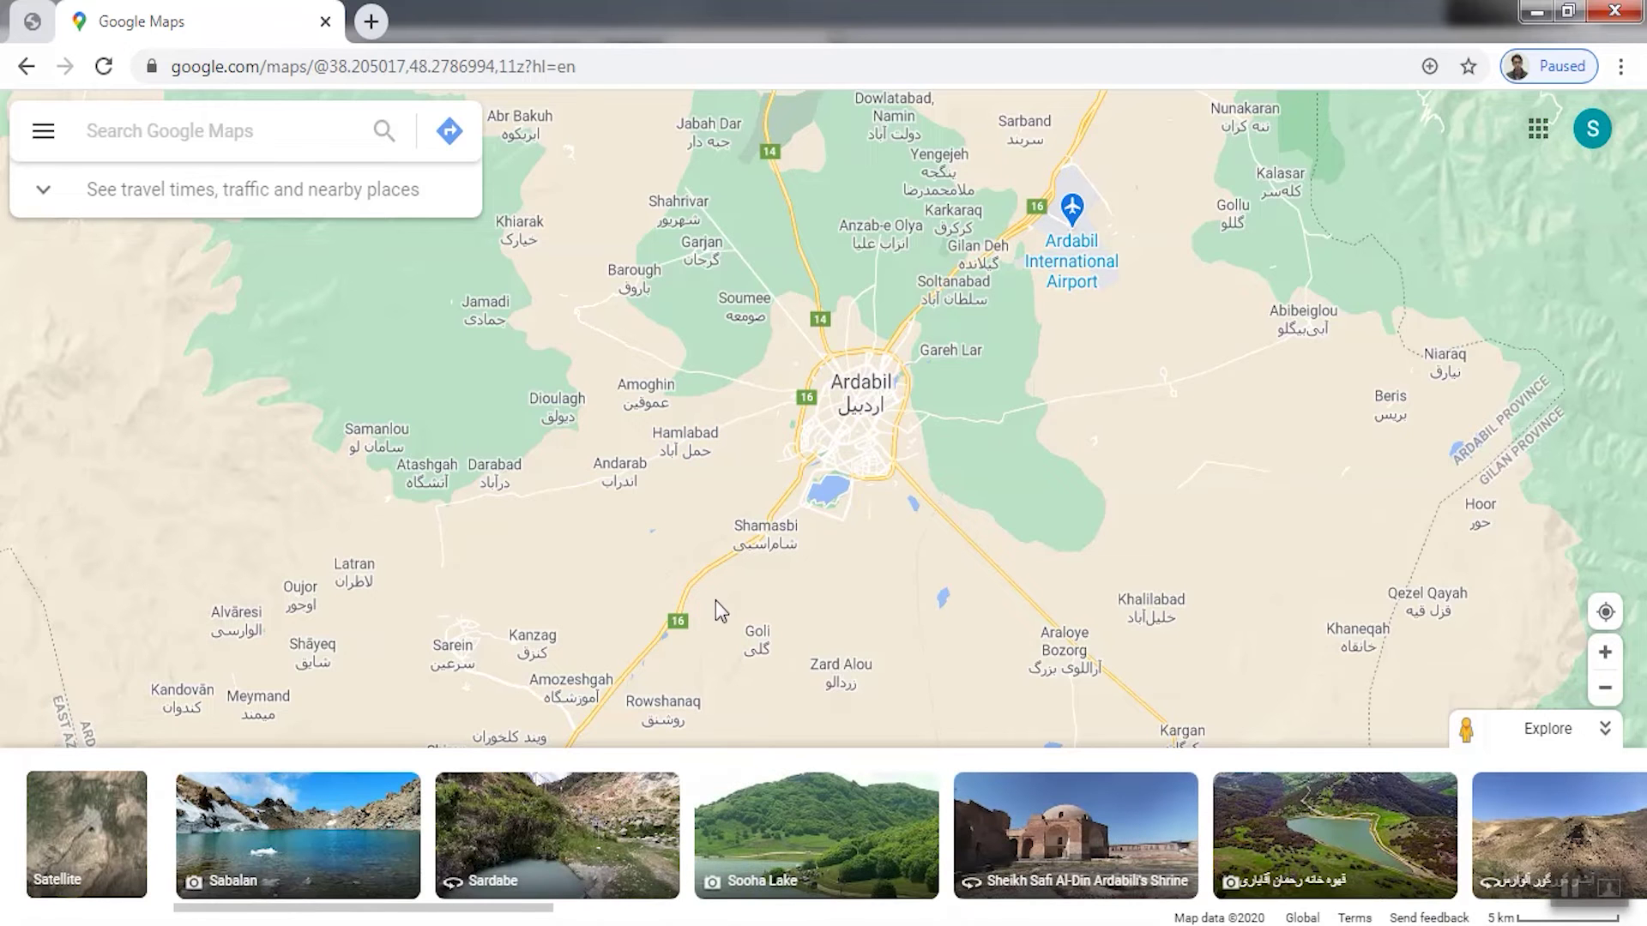
left_click_drag(669, 506, 656, 528)
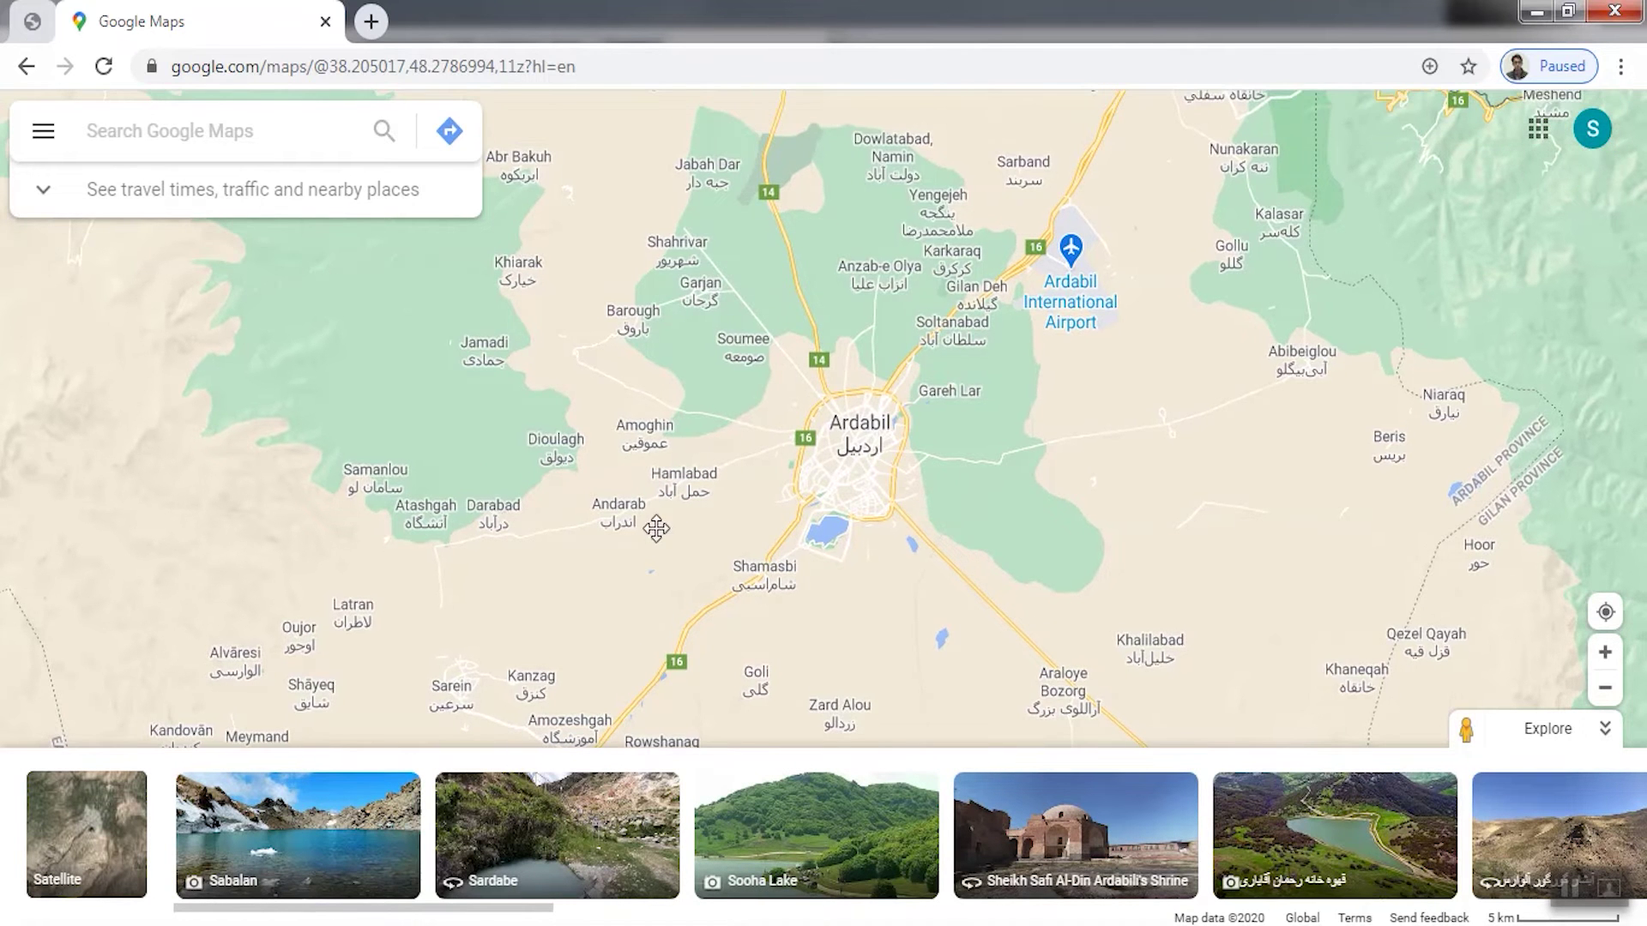
Step: Prefix the Google Maps address with view-source: and load the page's source code
left_click(168, 69)
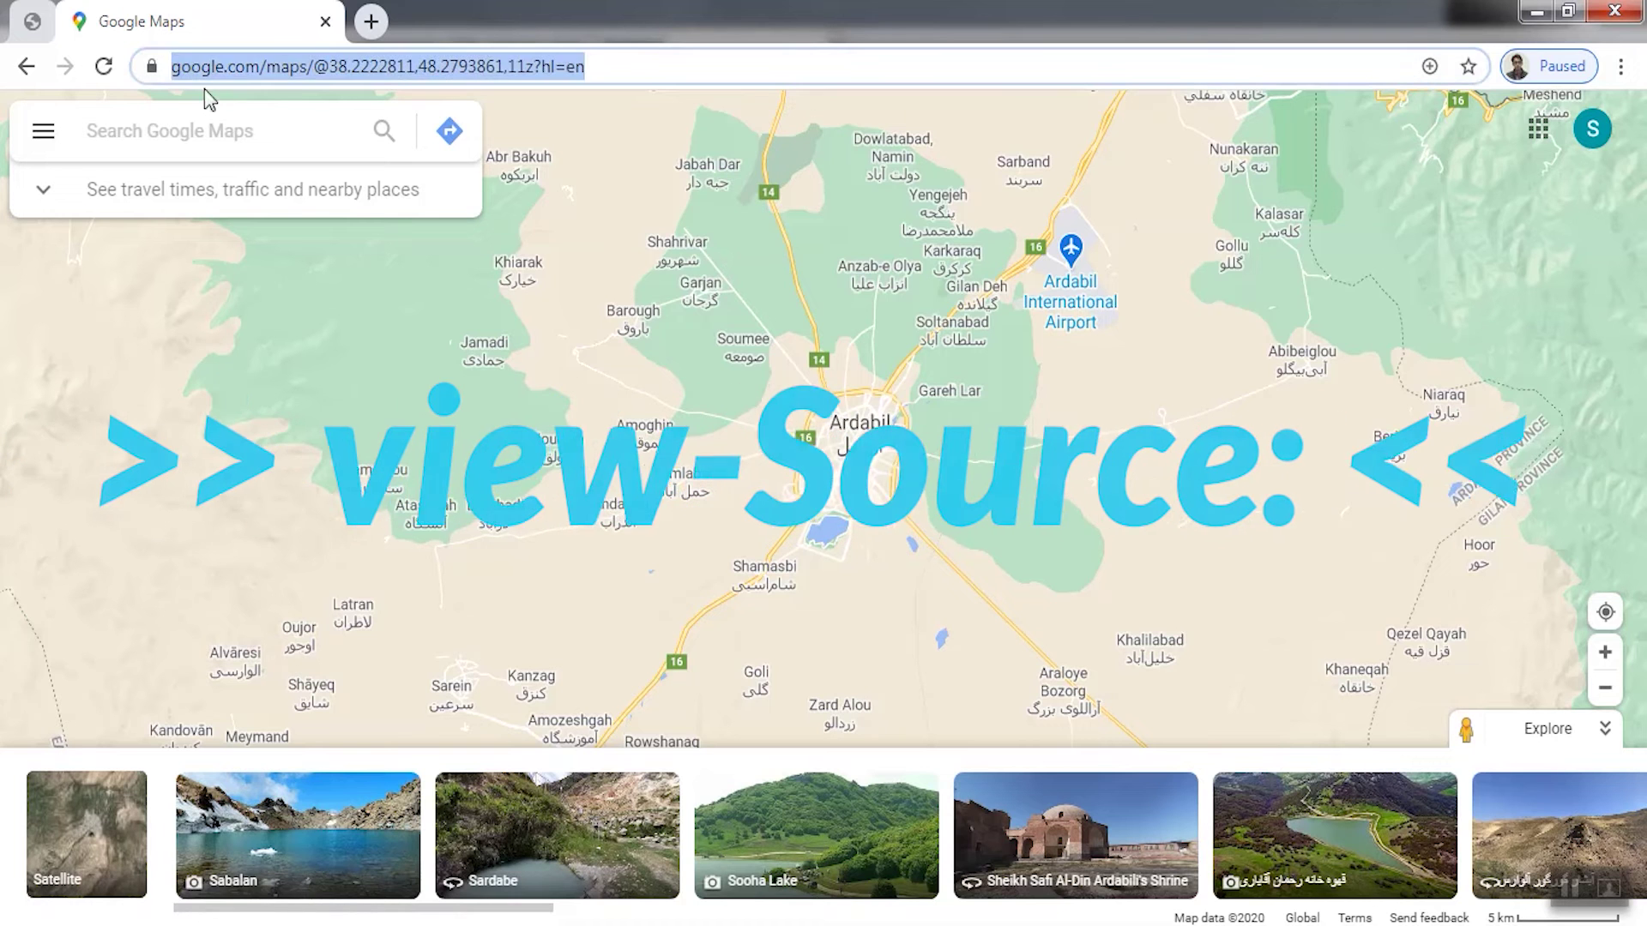
left_click(170, 69)
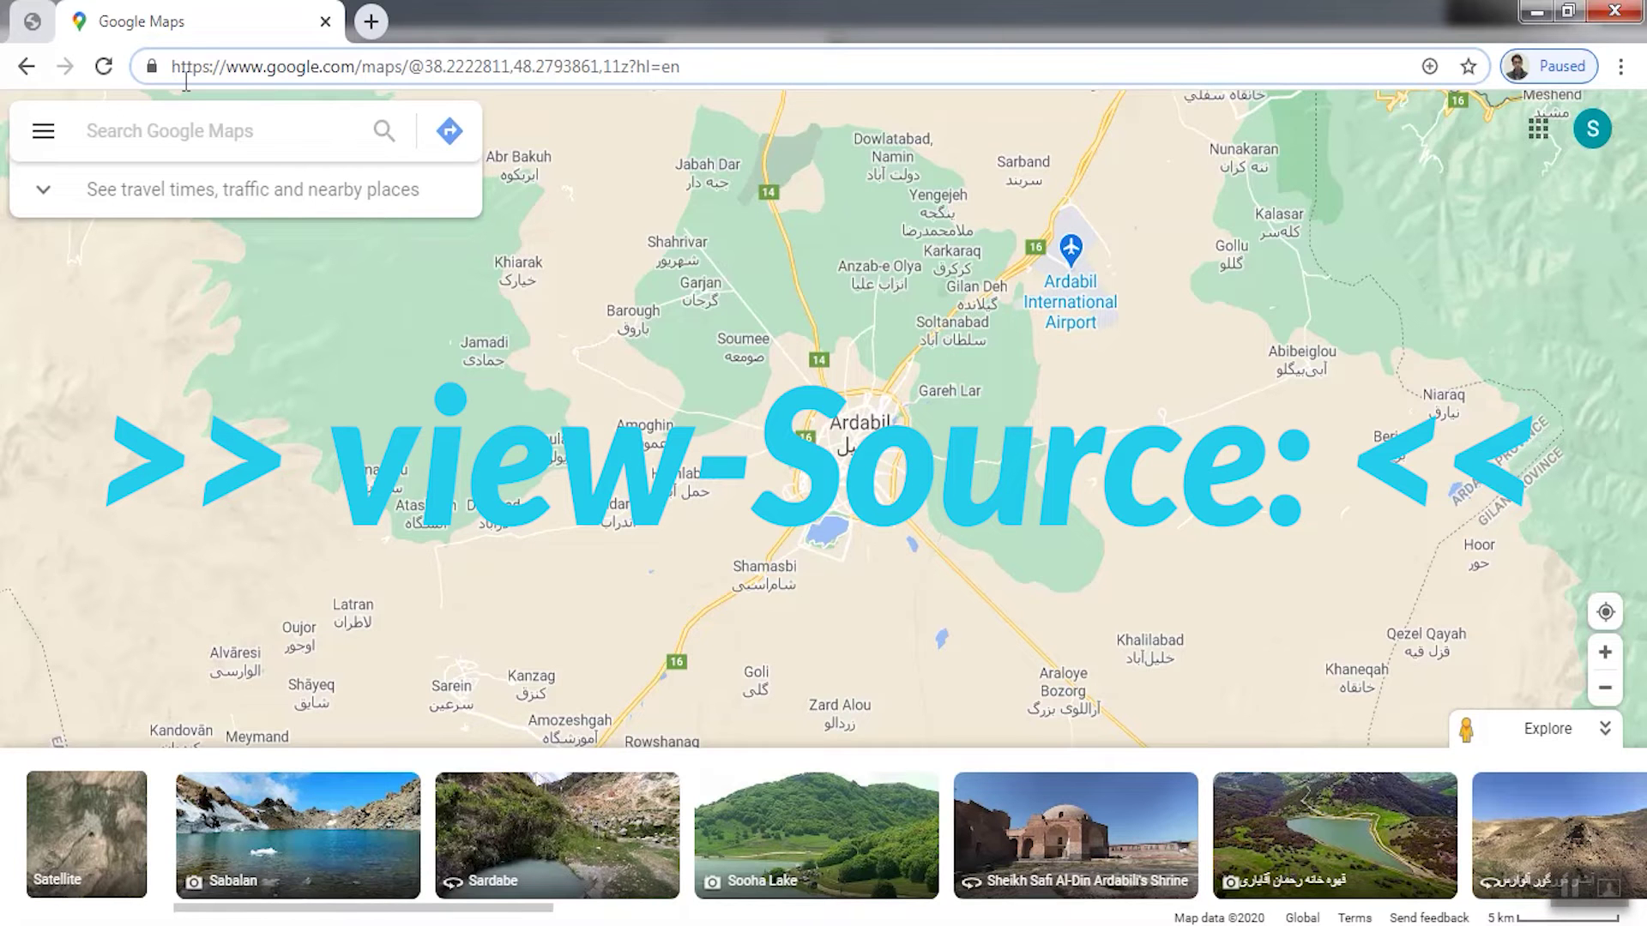
type("vi")
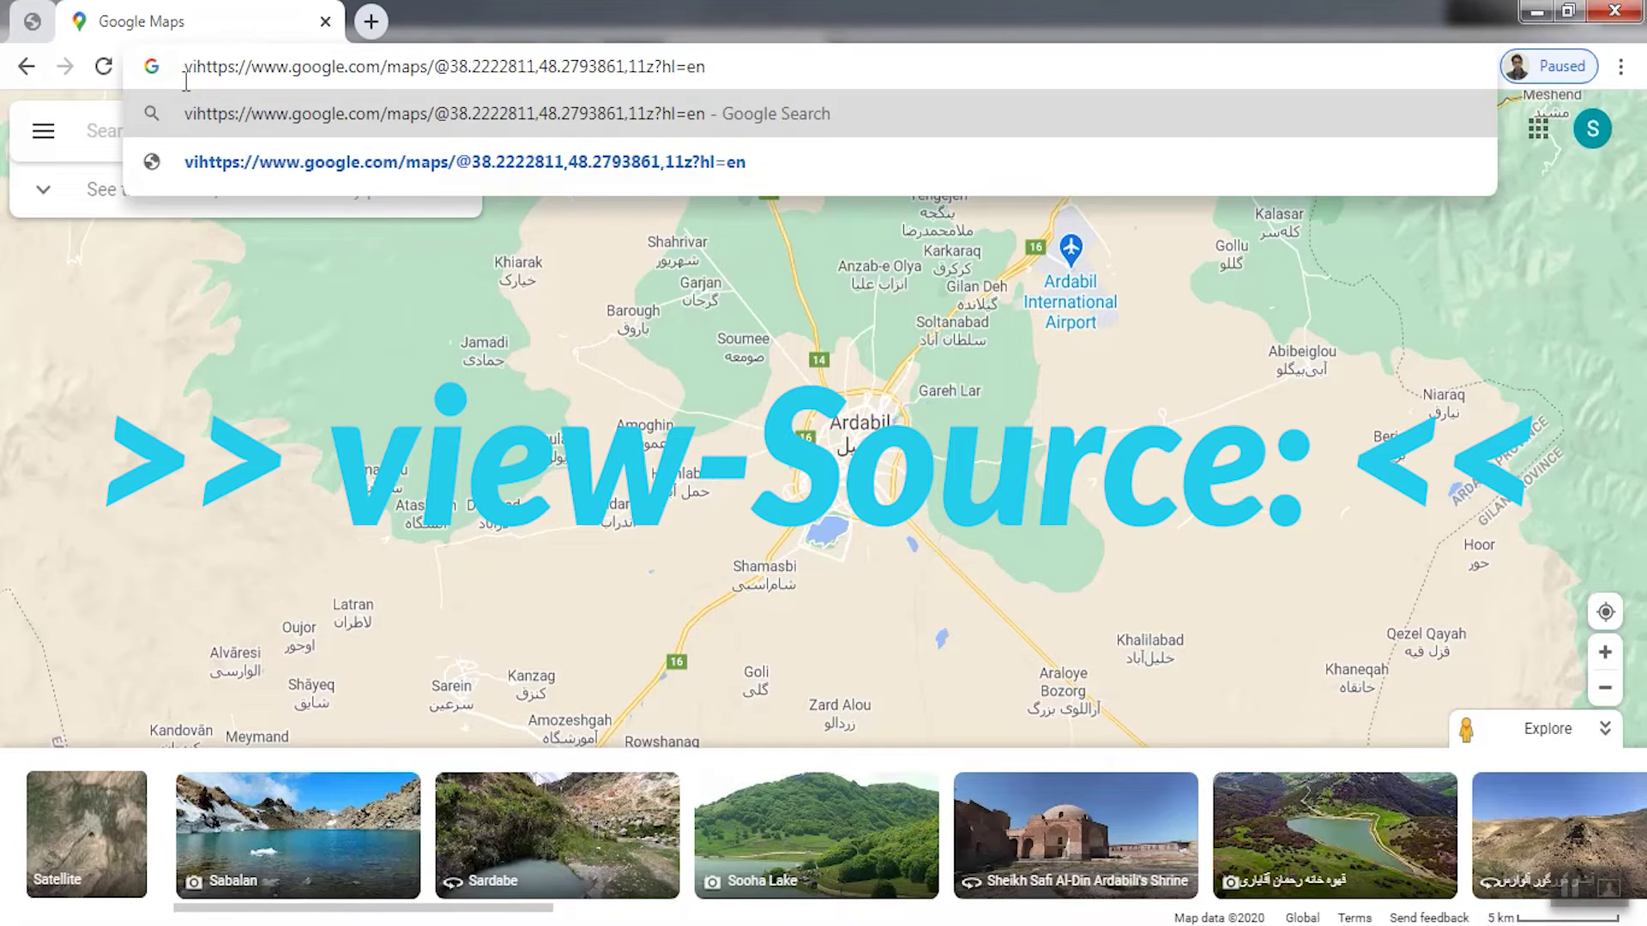
type("ew-")
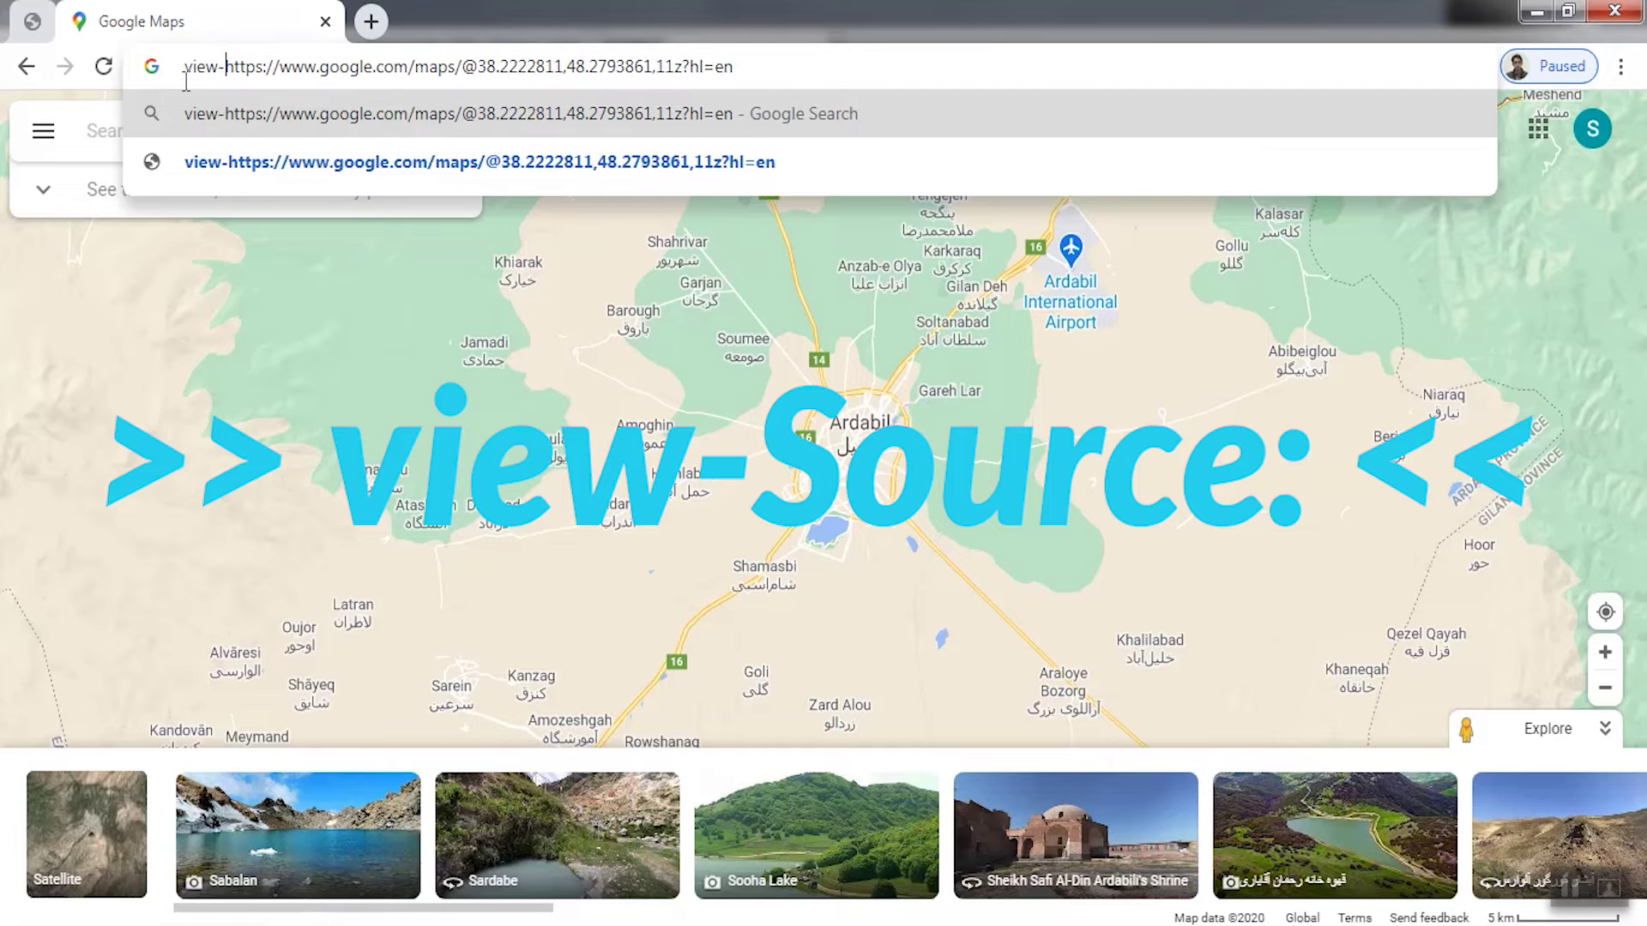
type("source")
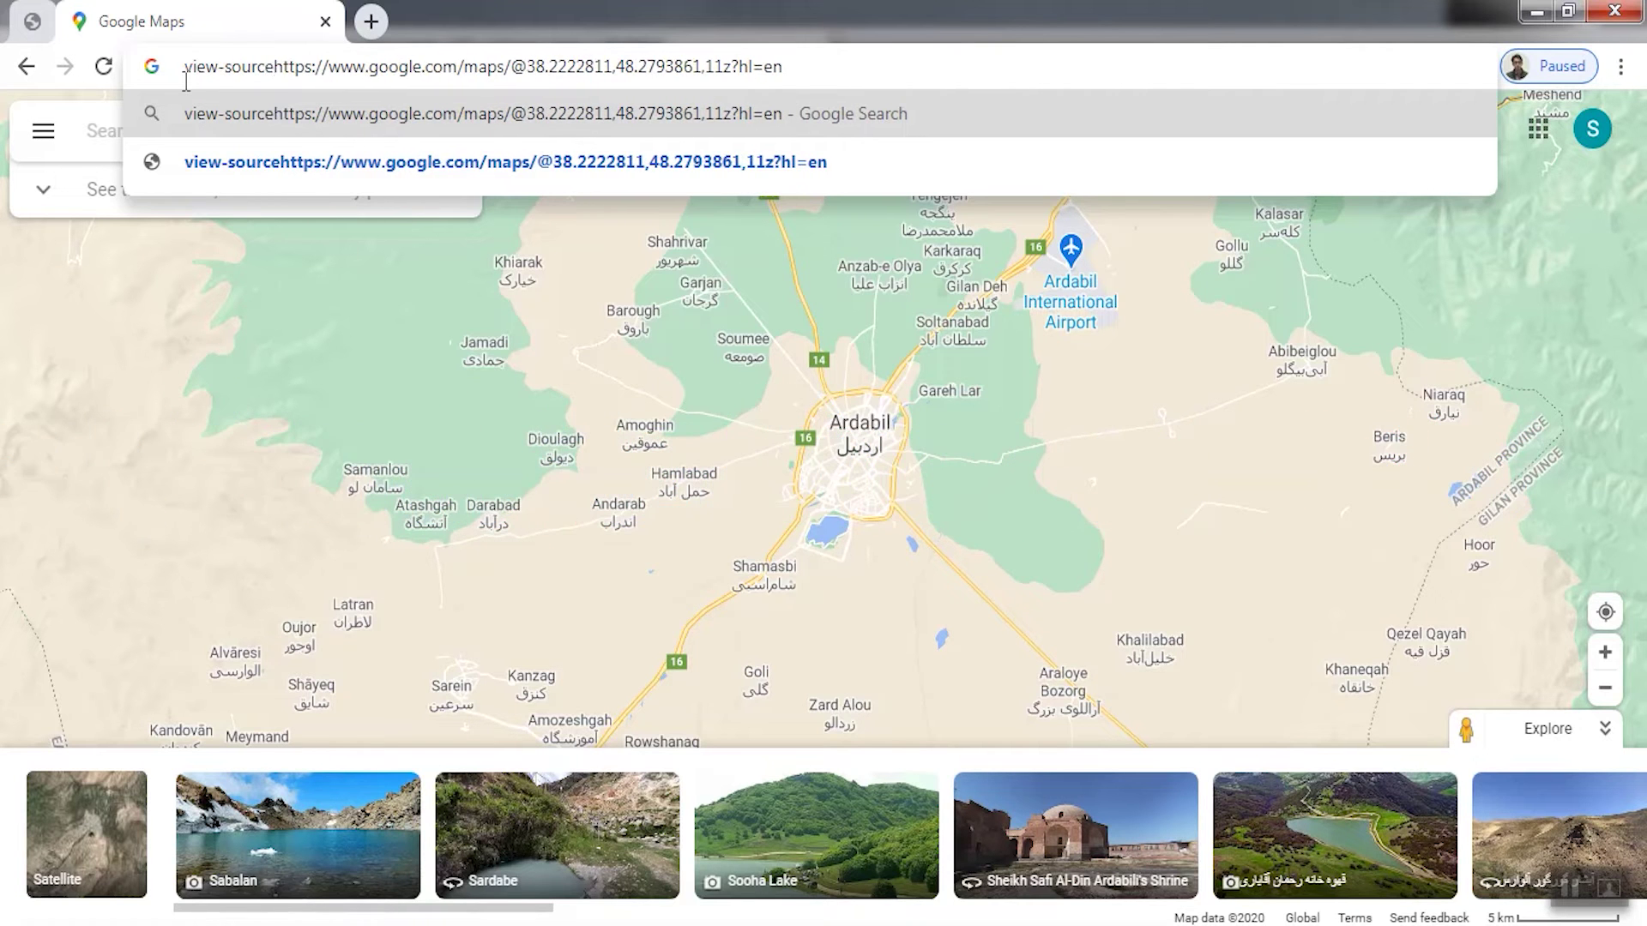
type(":")
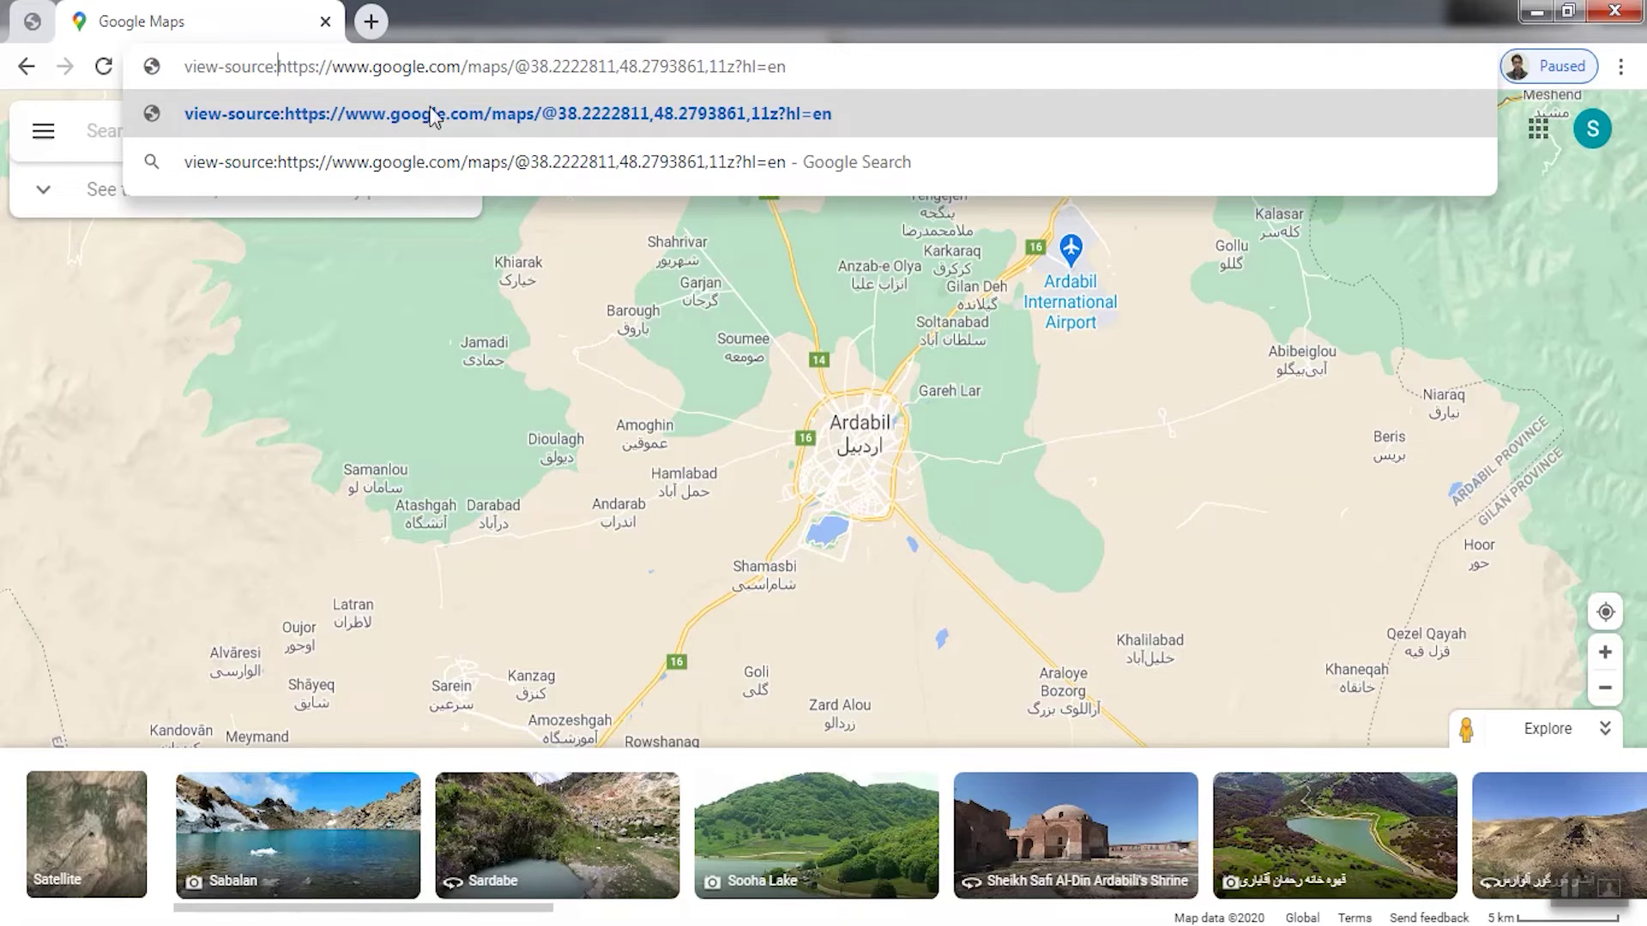
key("Return")
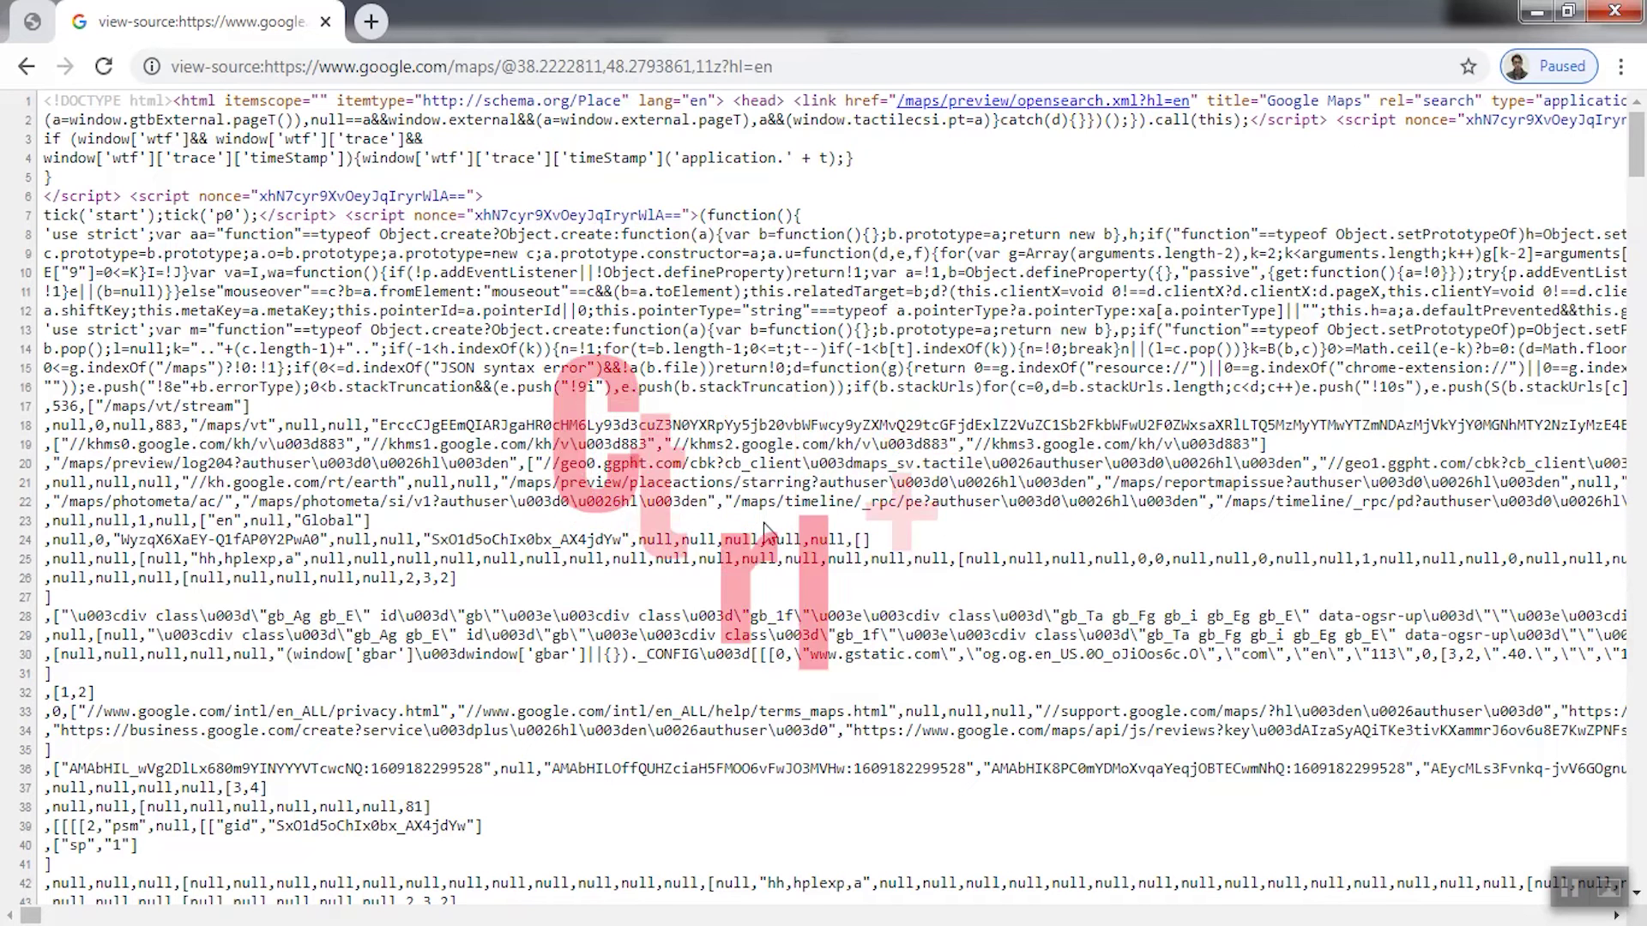
Step: Search the page source for khms
key("ctrl+f")
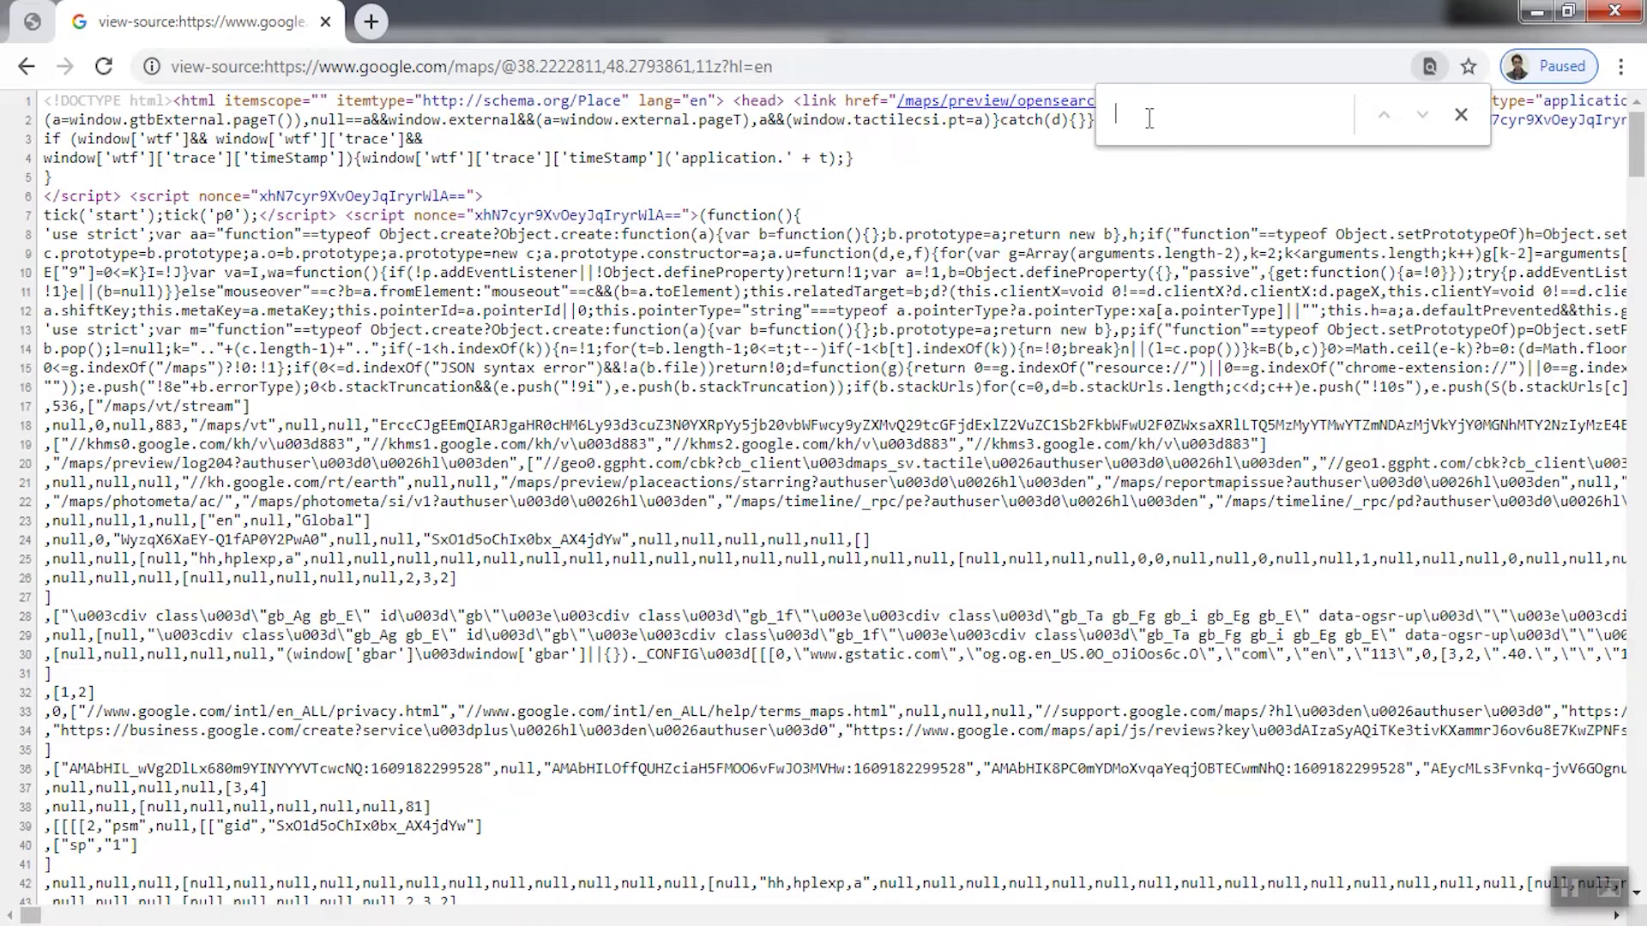
type("k")
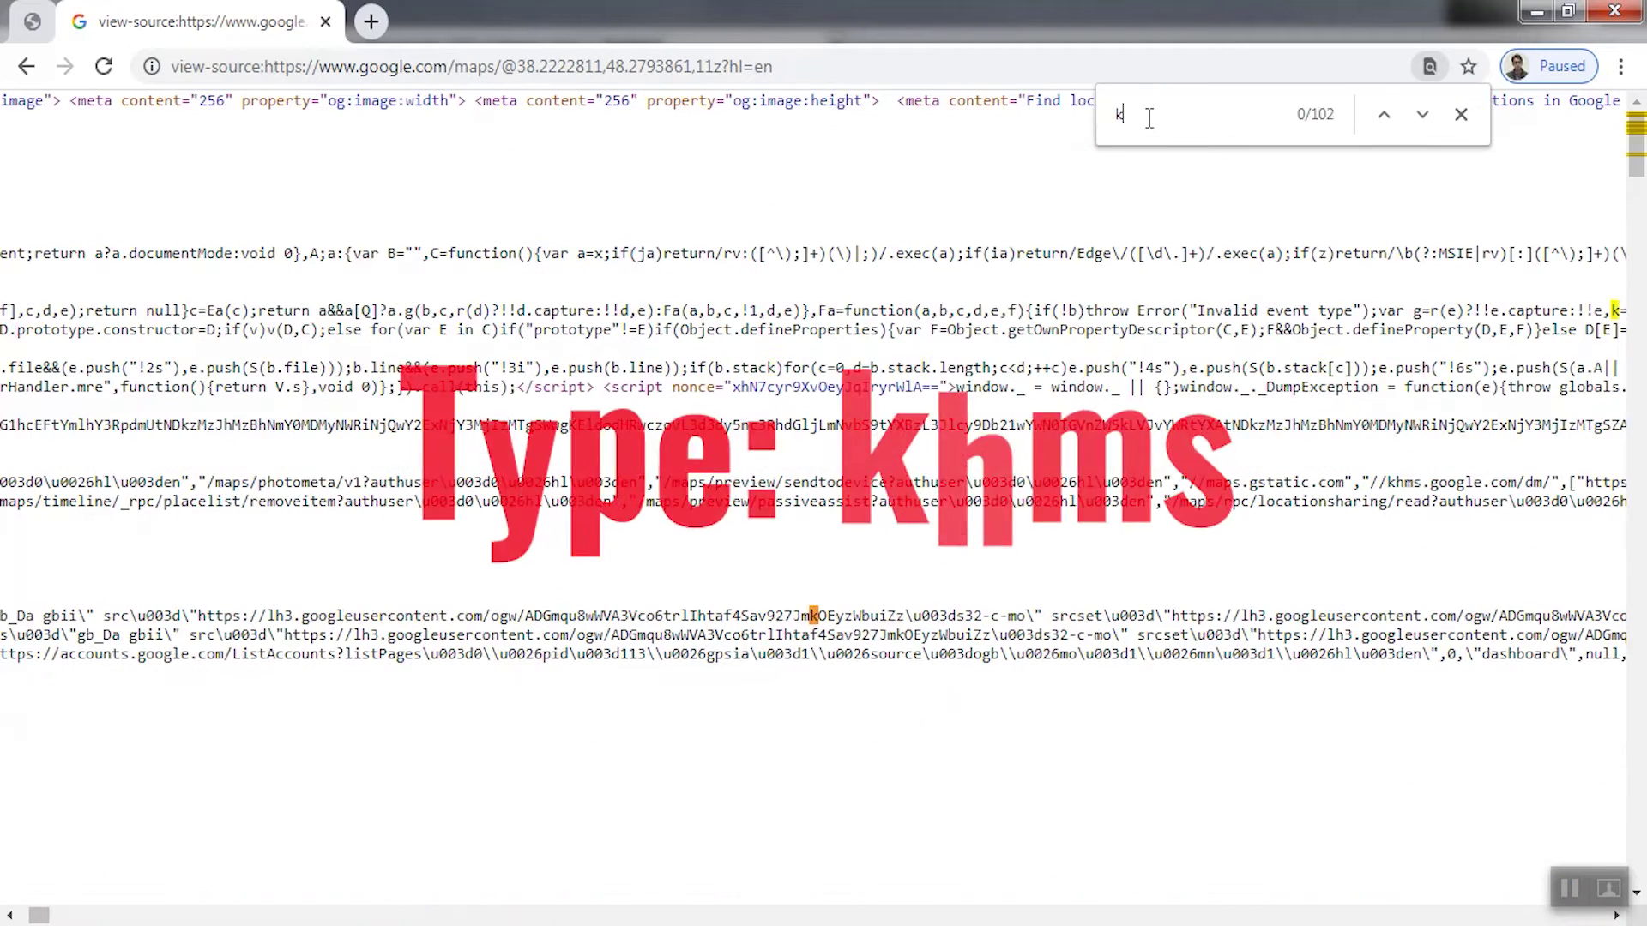
type("h")
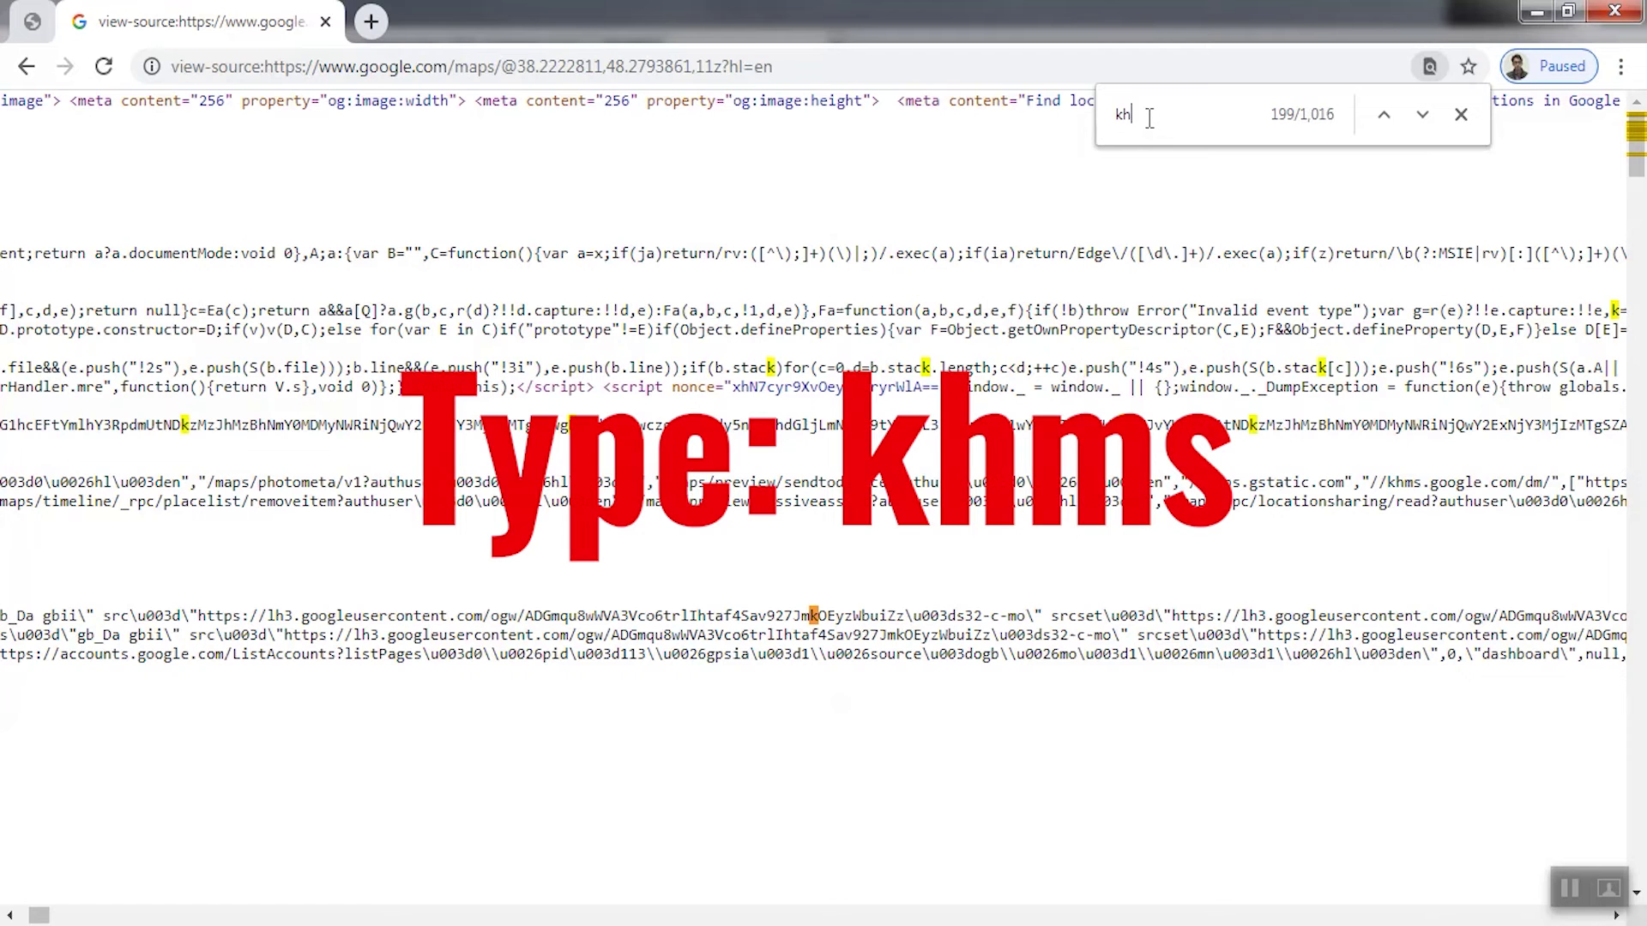
type("ms")
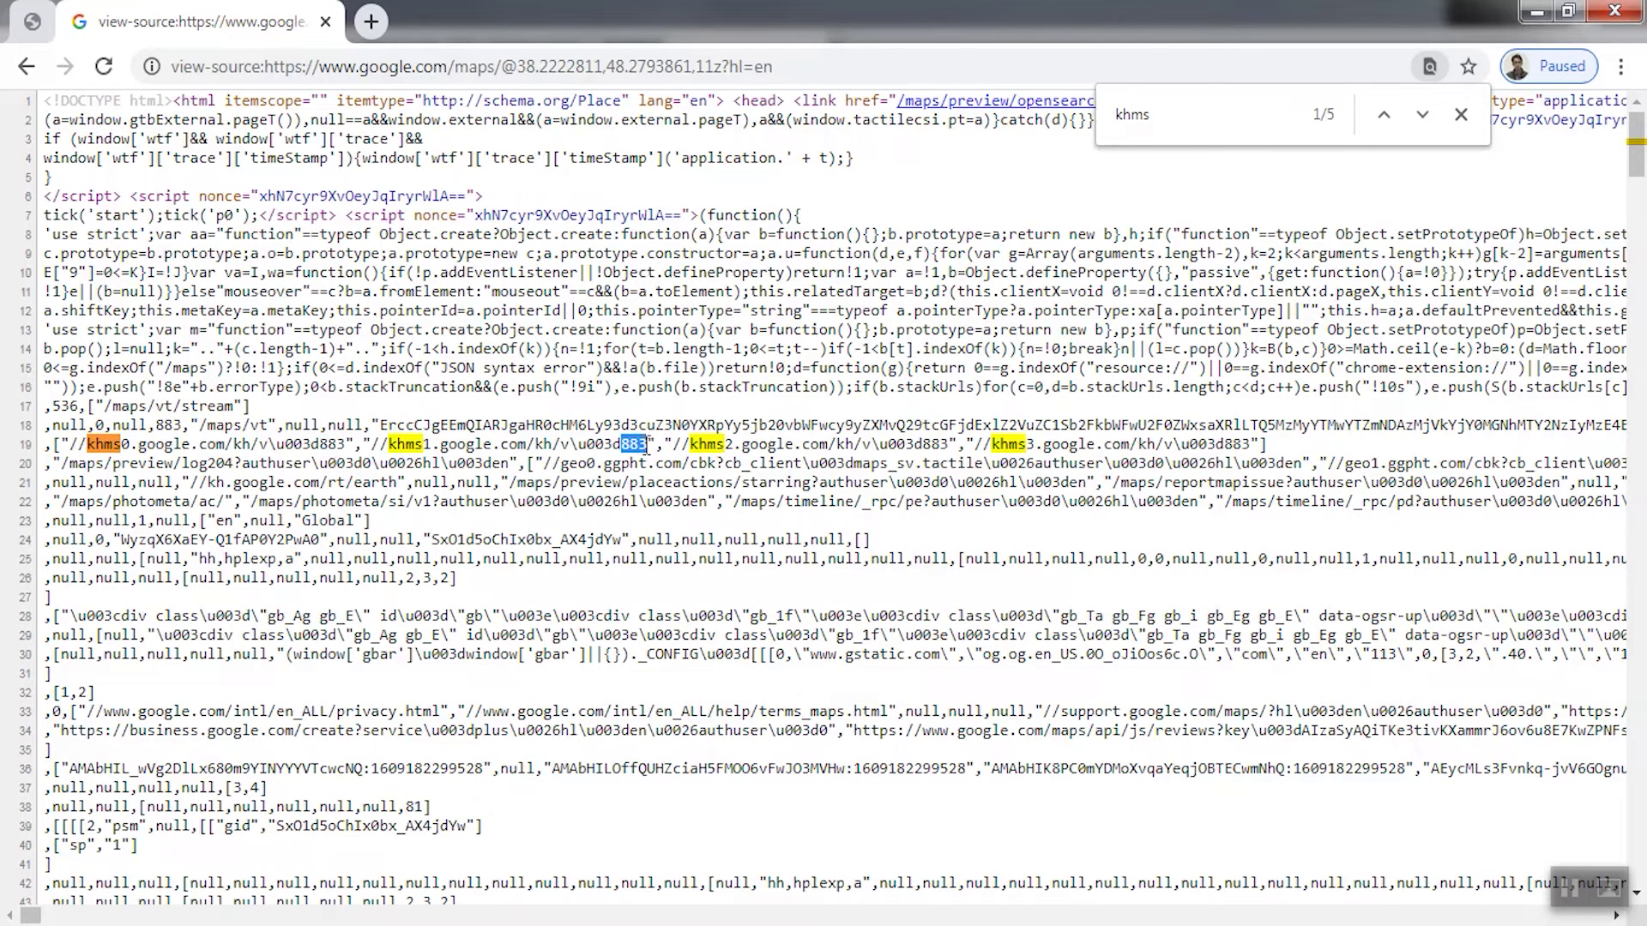
Step: Copy the version number 883 from the end of the khms0.google.com address in the source
left_click(929, 446)
left_click(323, 443)
right_click(338, 446)
left_click(383, 465)
Step: Switch to SAS.Planet and paste 883 as the map version in the Satellite (Google maps) settings, accepting the change
left_click(1188, 922)
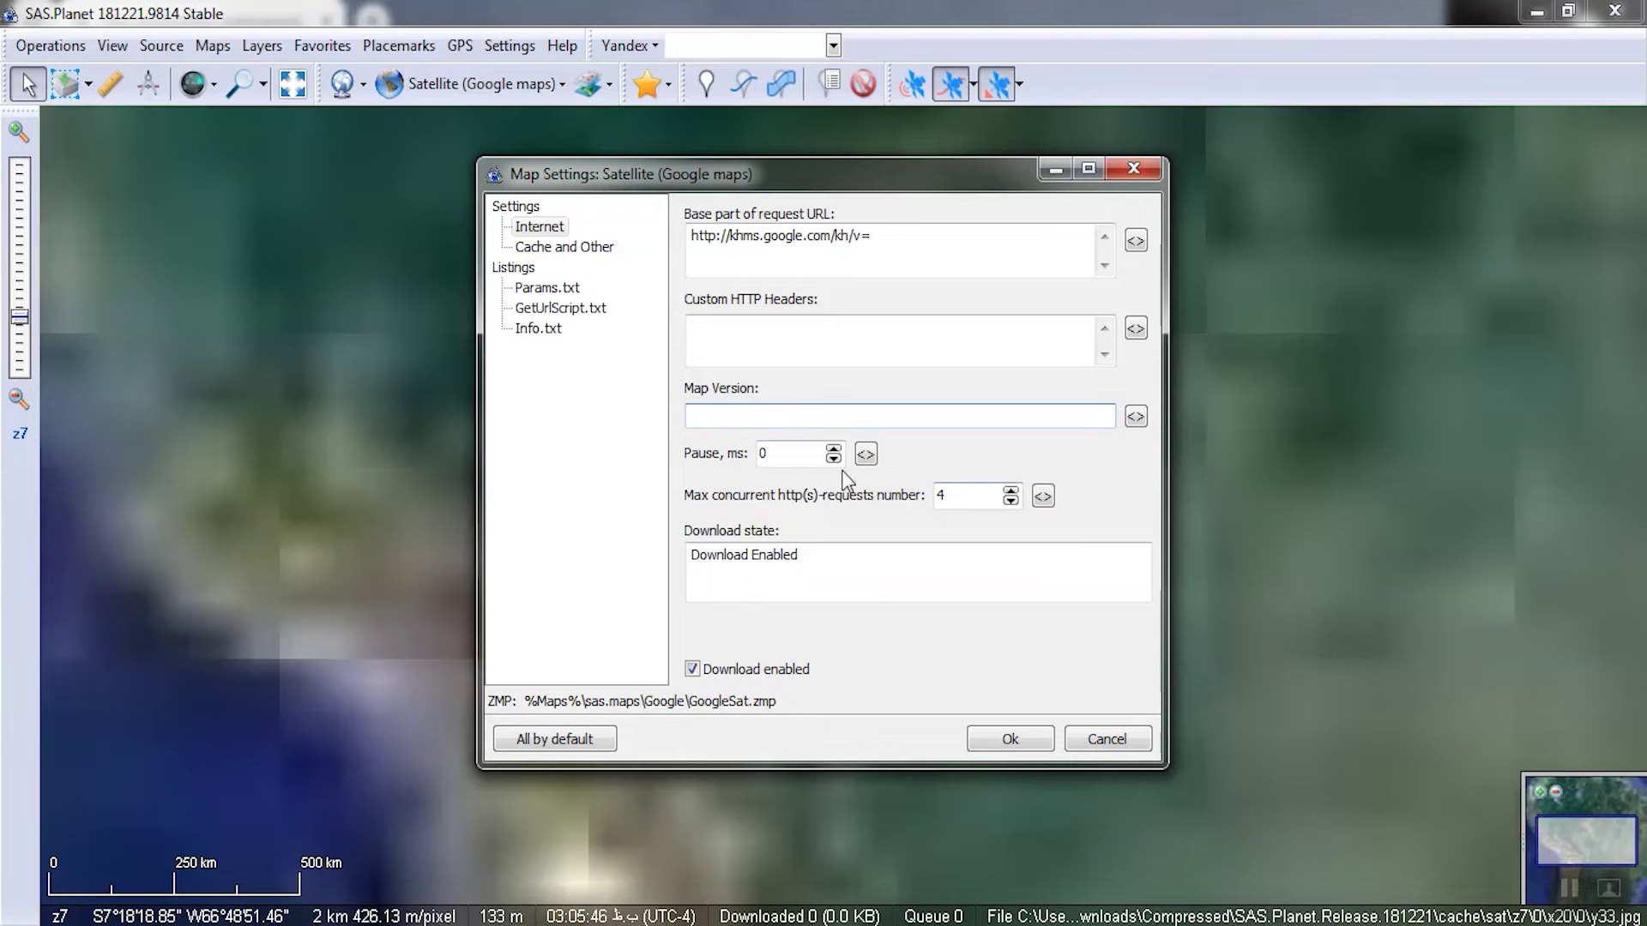
right_click(795, 423)
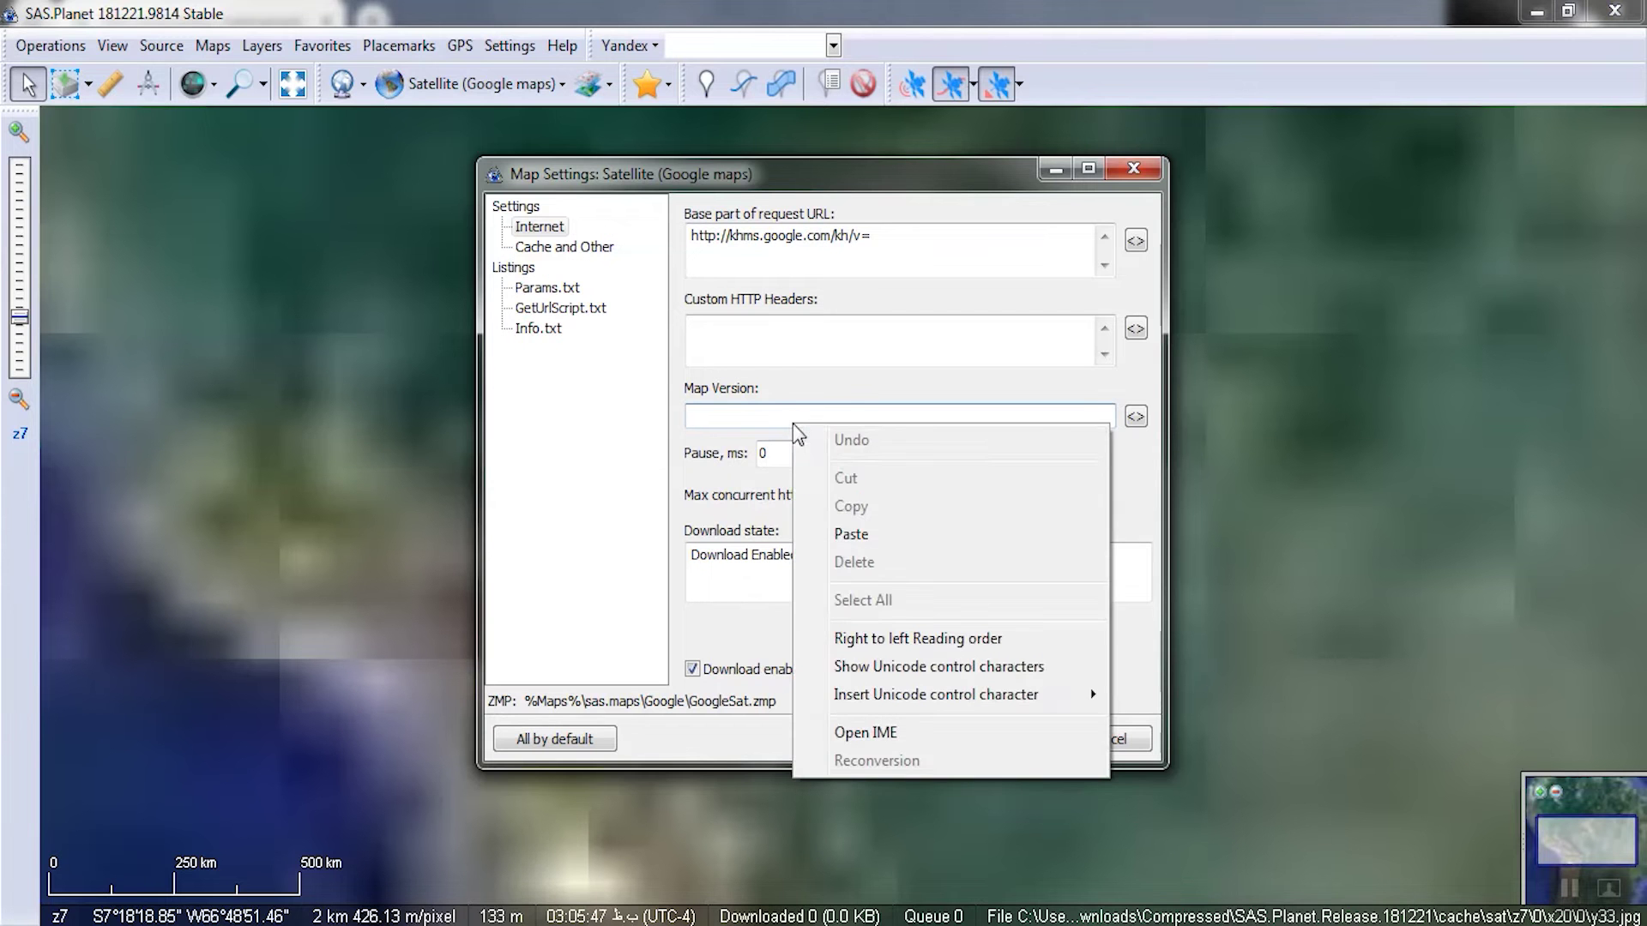
left_click(856, 537)
left_click(1009, 738)
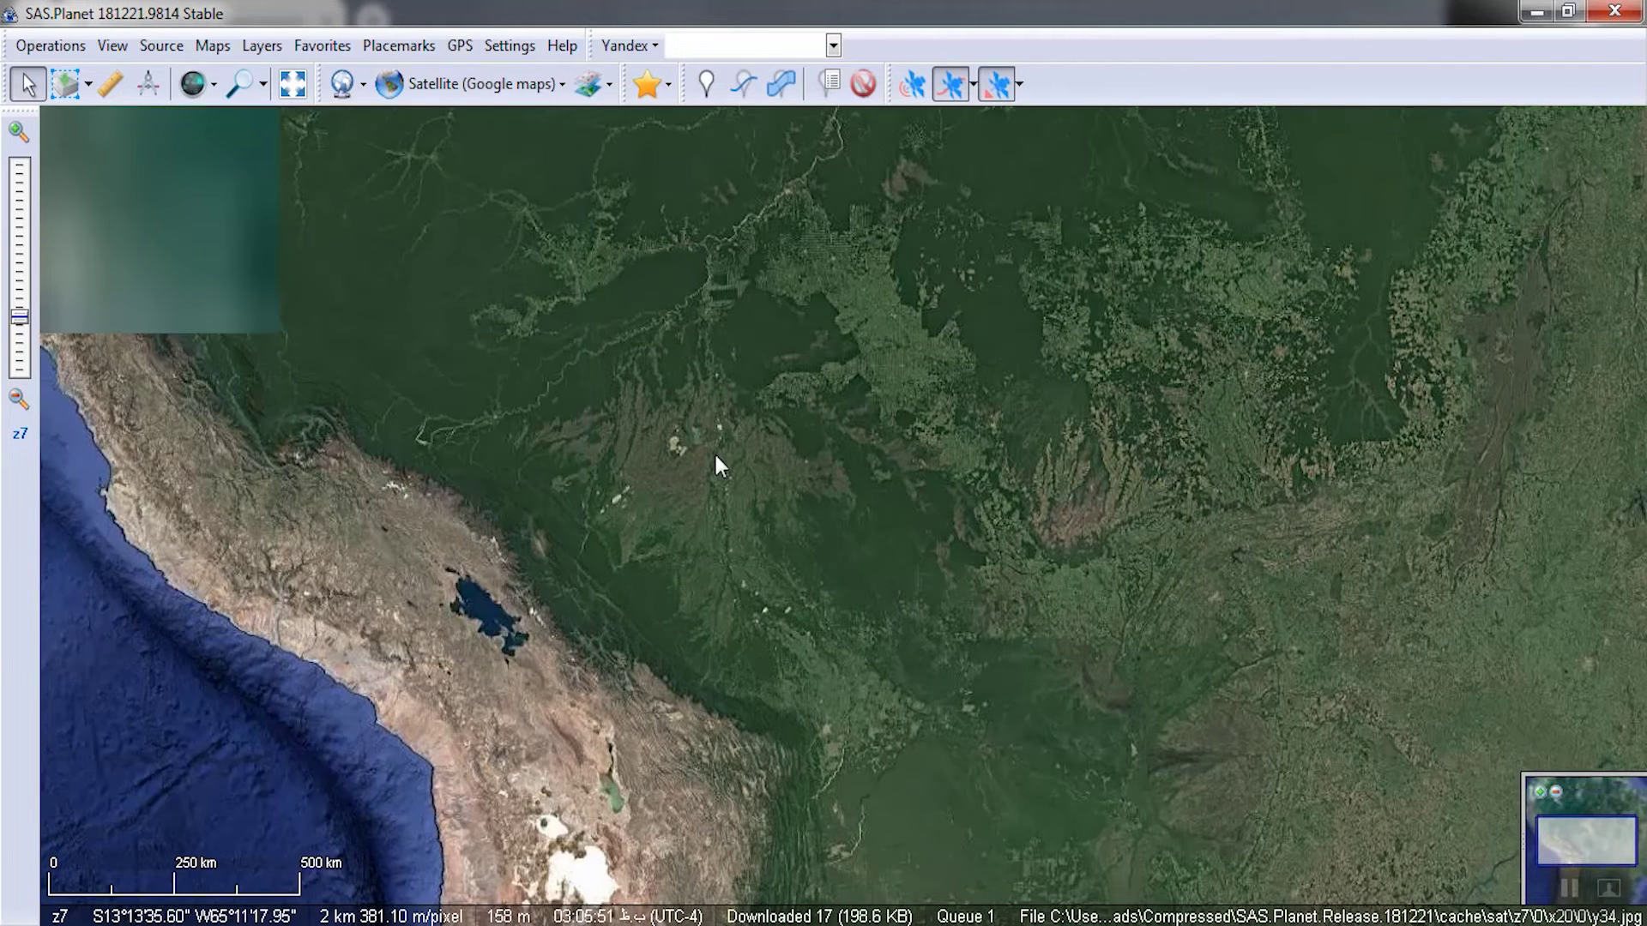
Step: Examine the satellite imagery at increasing detail, from the large Andean lake down to the winding river north of it, past zoom level z18
scroll(562, 525, "up", 1)
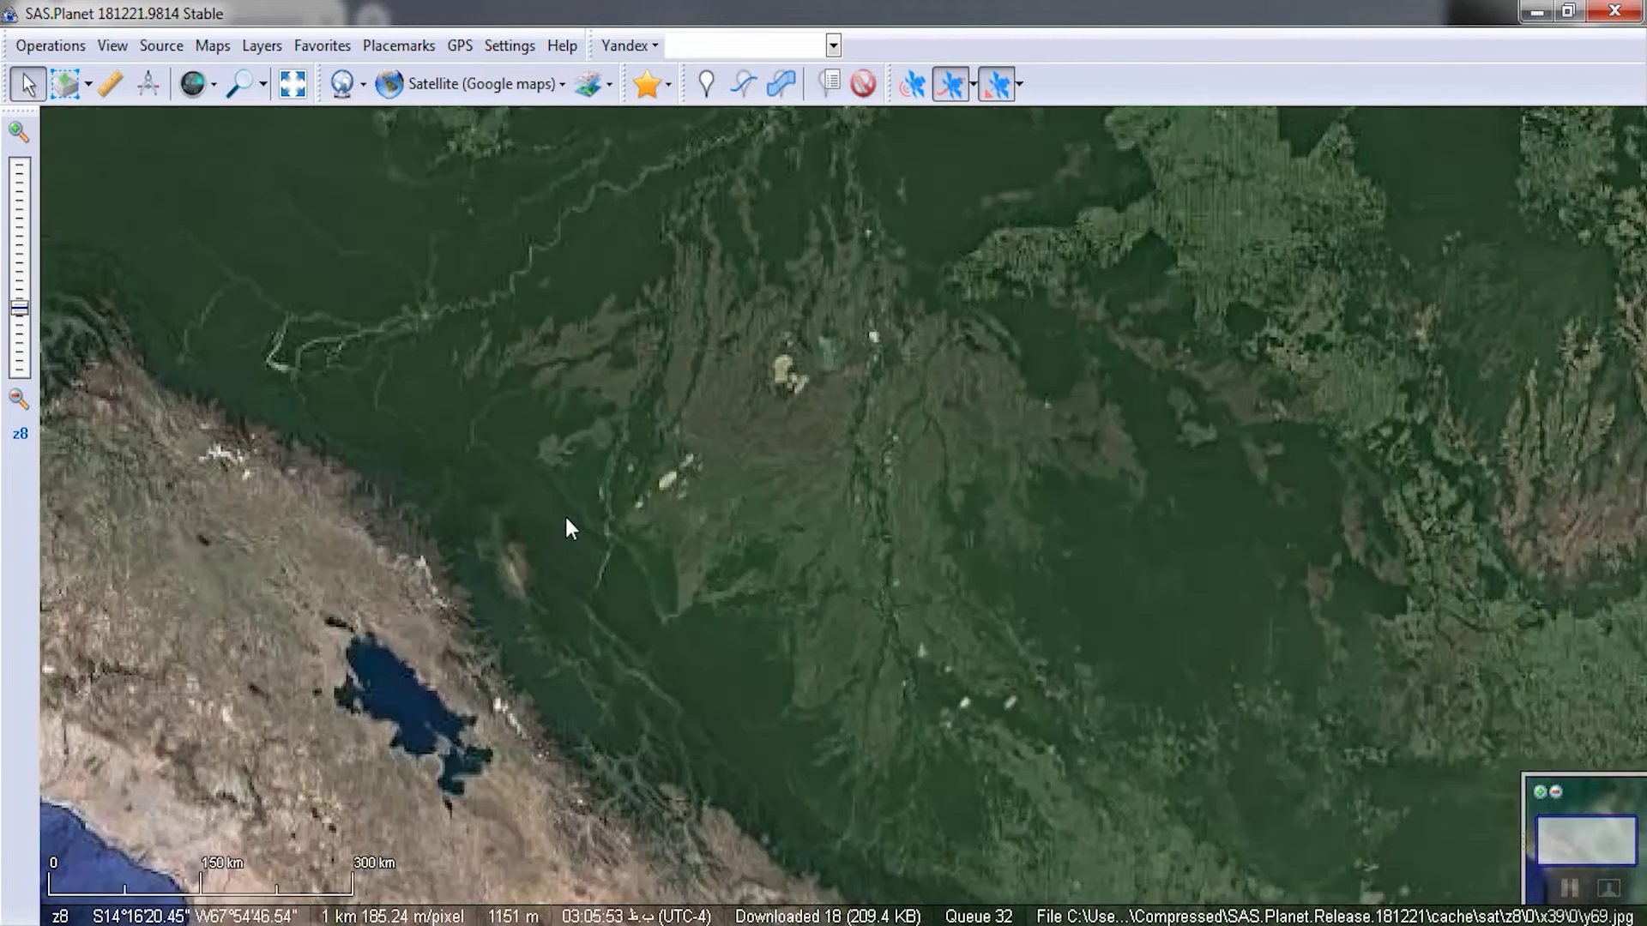
left_click_drag(512, 563, 1021, 378)
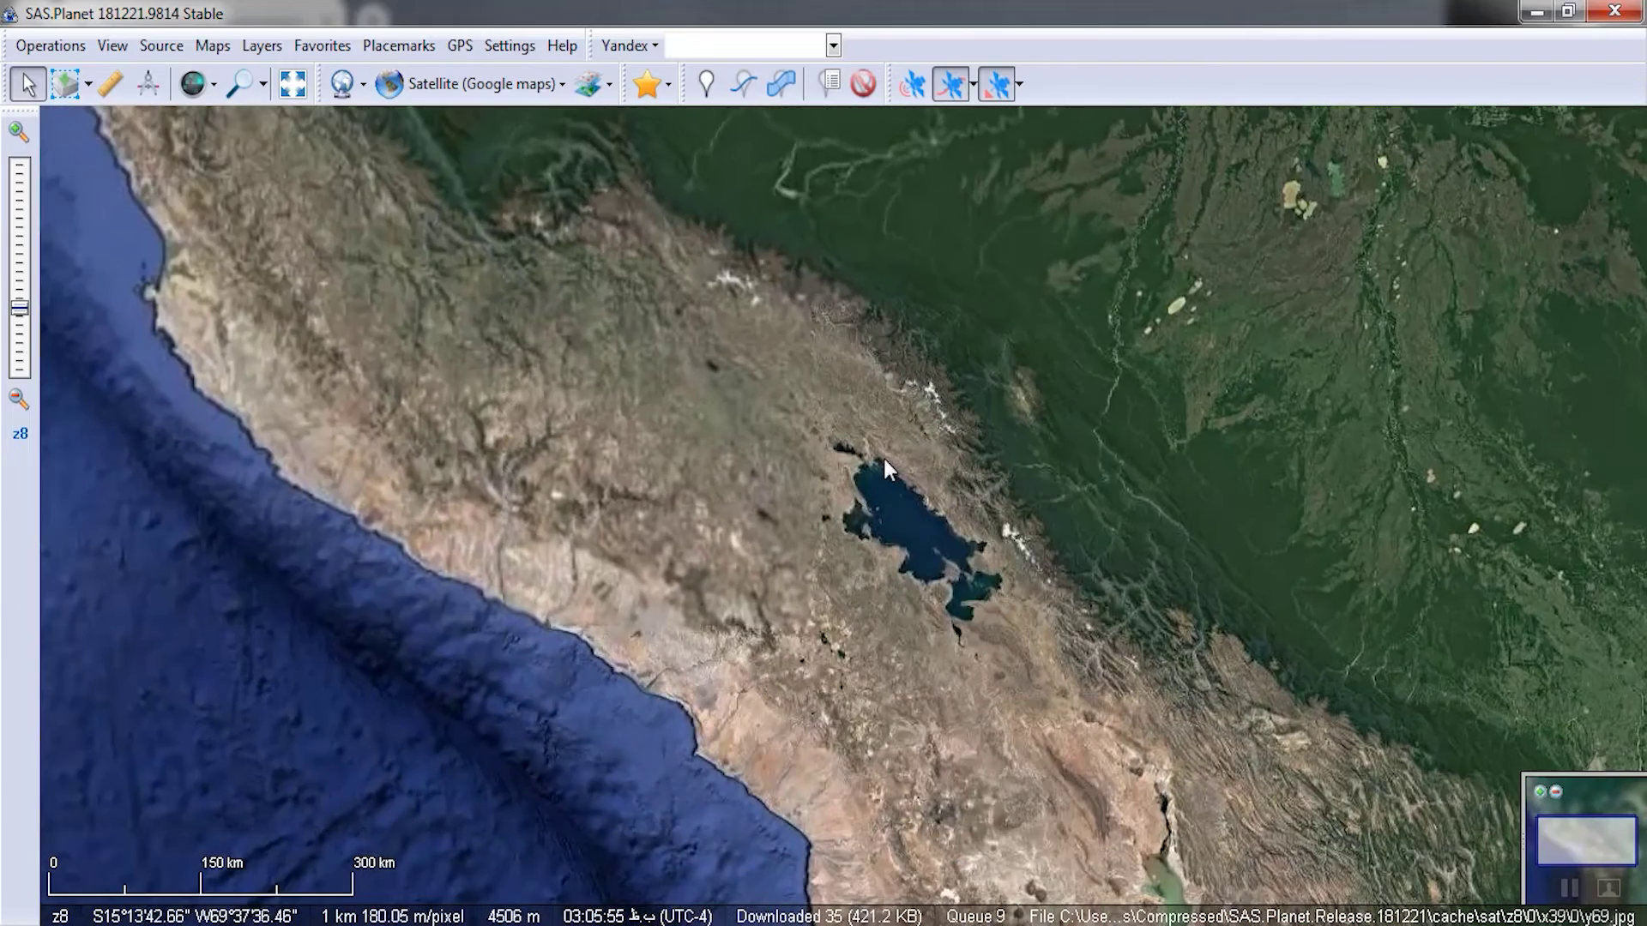
scroll(884, 458, "up", 1)
left_click_drag(861, 459, 579, 271)
scroll(758, 350, "up", 1)
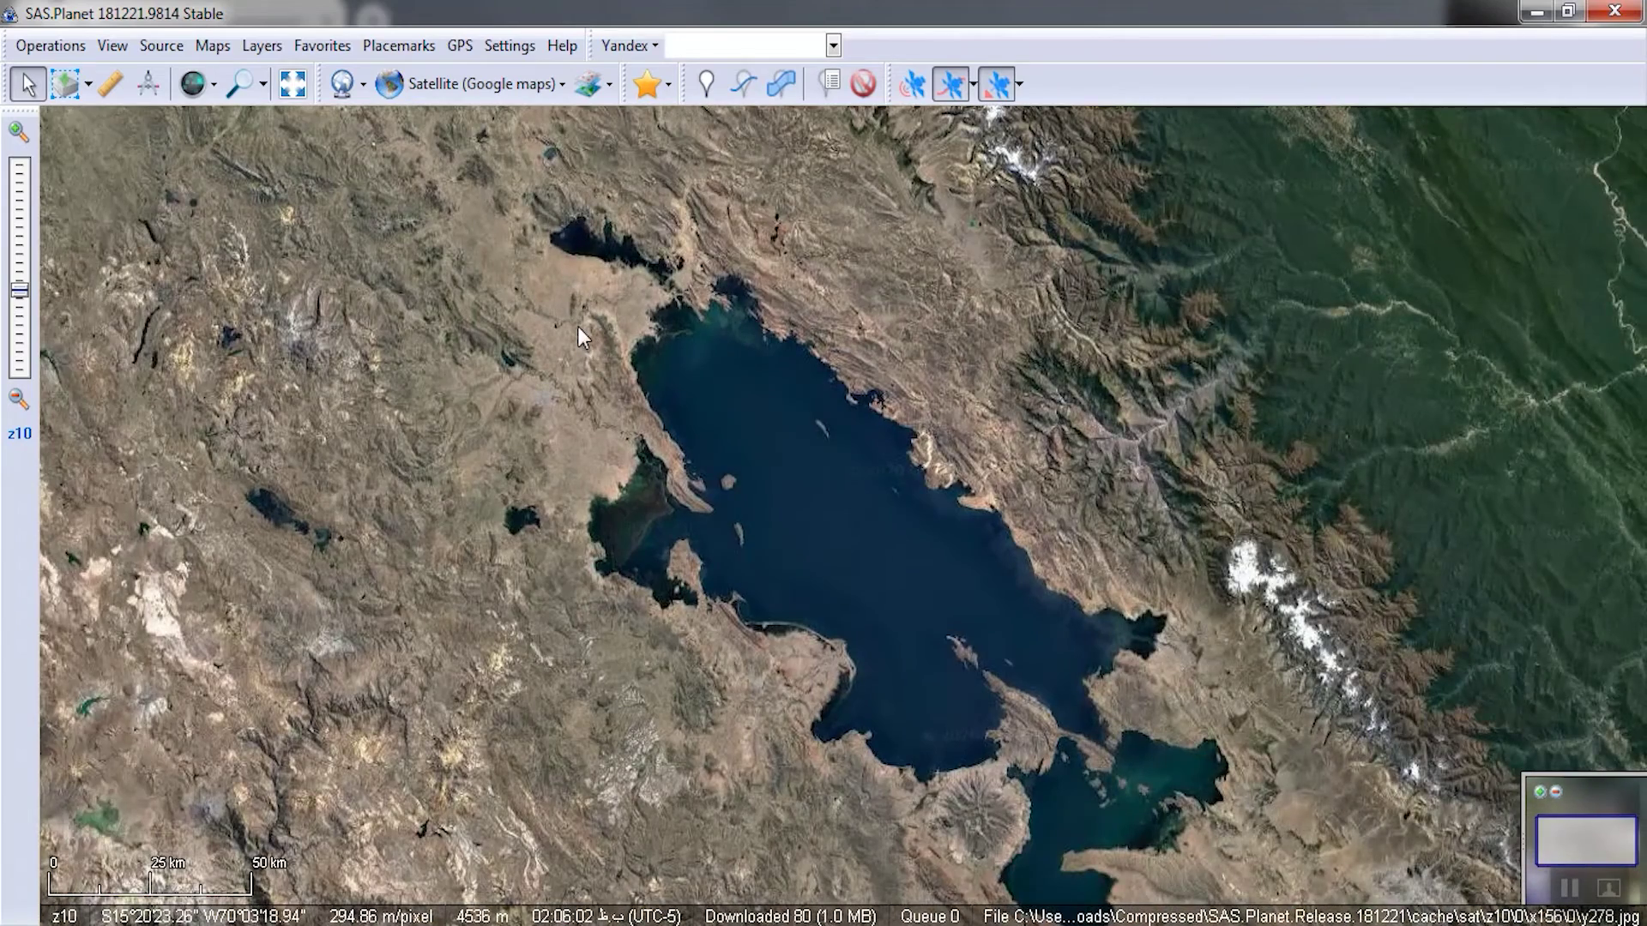
scroll(579, 326, "up", 1)
left_click_drag(508, 265, 584, 398)
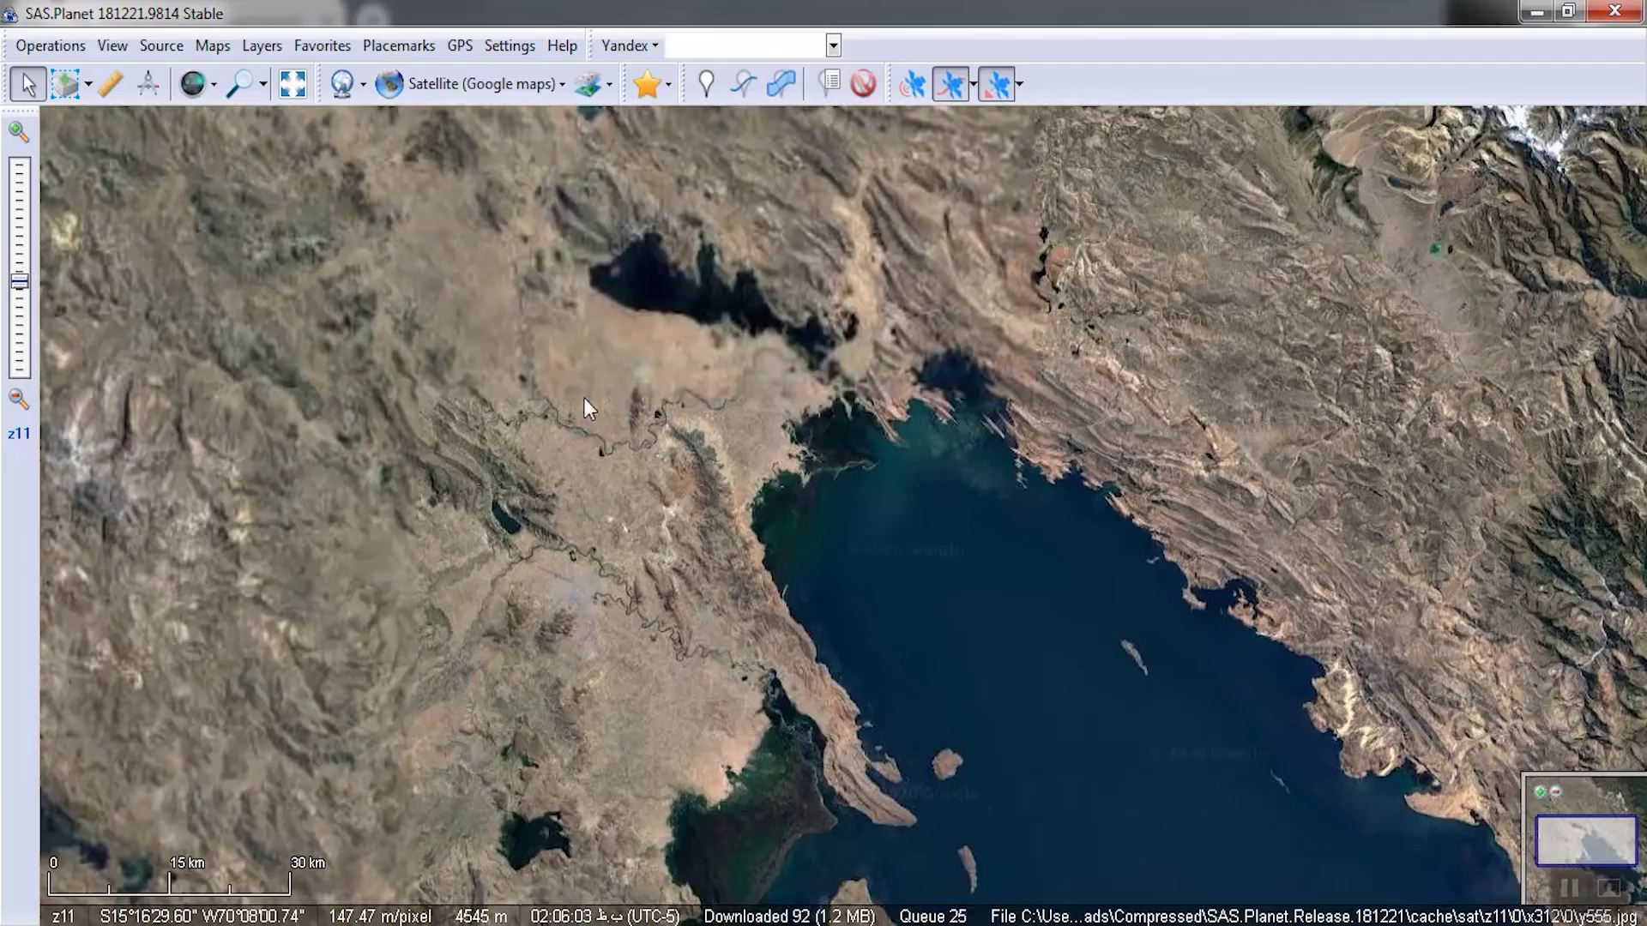
scroll(615, 316, "up", 1)
left_click_drag(615, 316, 625, 491)
scroll(620, 384, "up", 1)
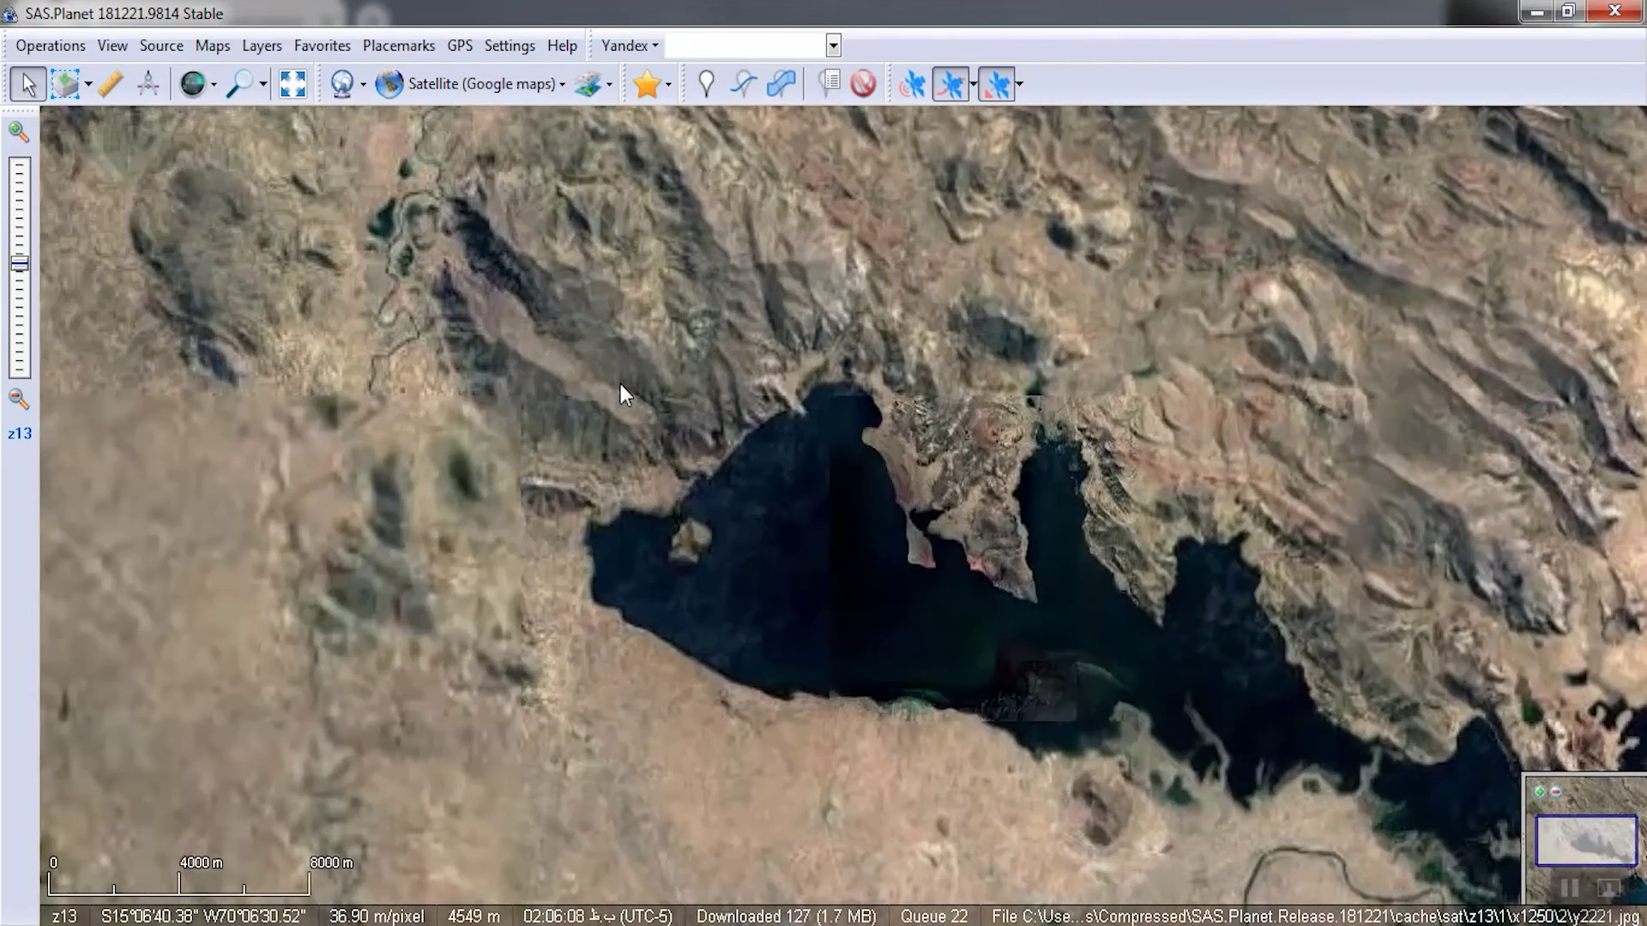
left_click_drag(594, 317, 624, 393)
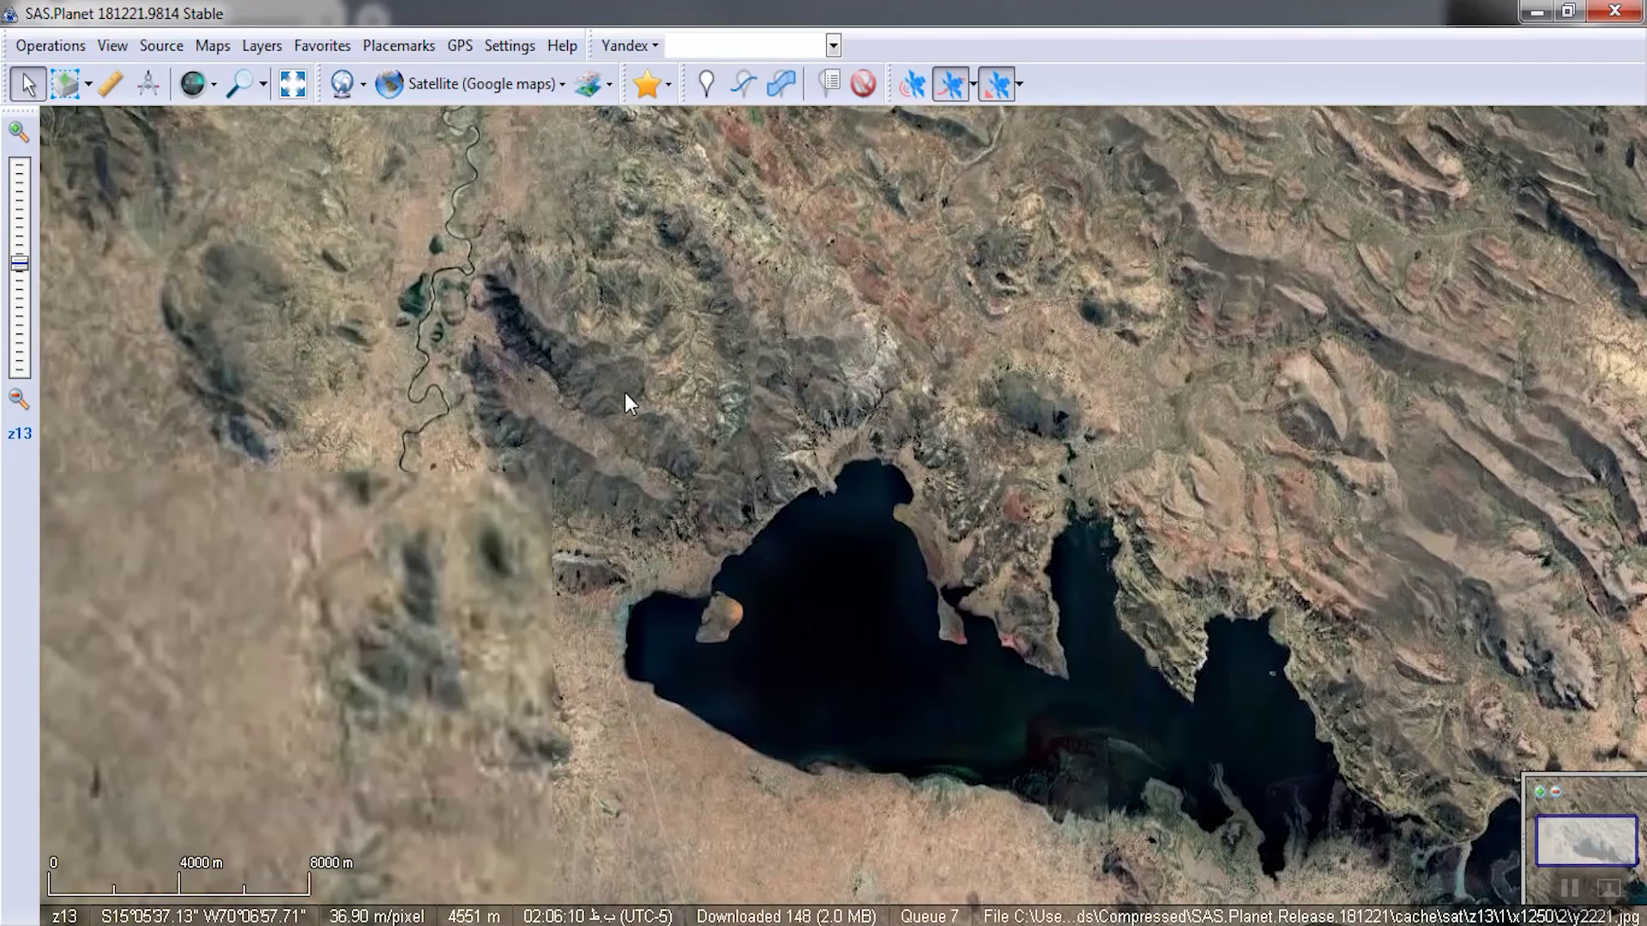
scroll(485, 343, "up", 2)
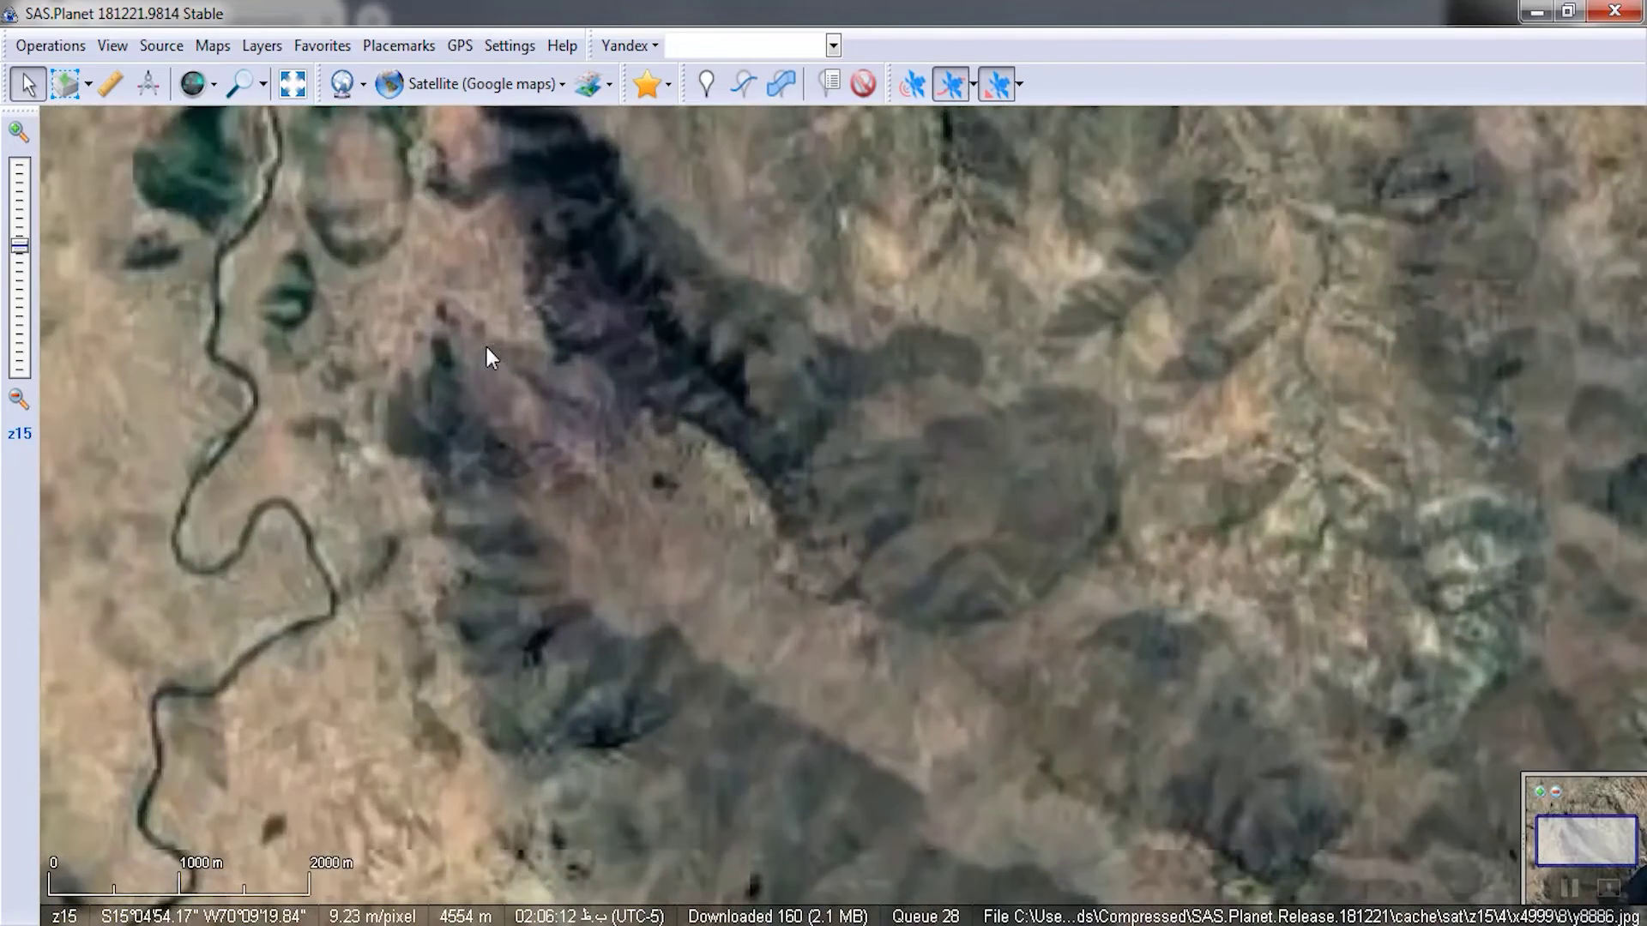
left_click_drag(434, 335, 935, 438)
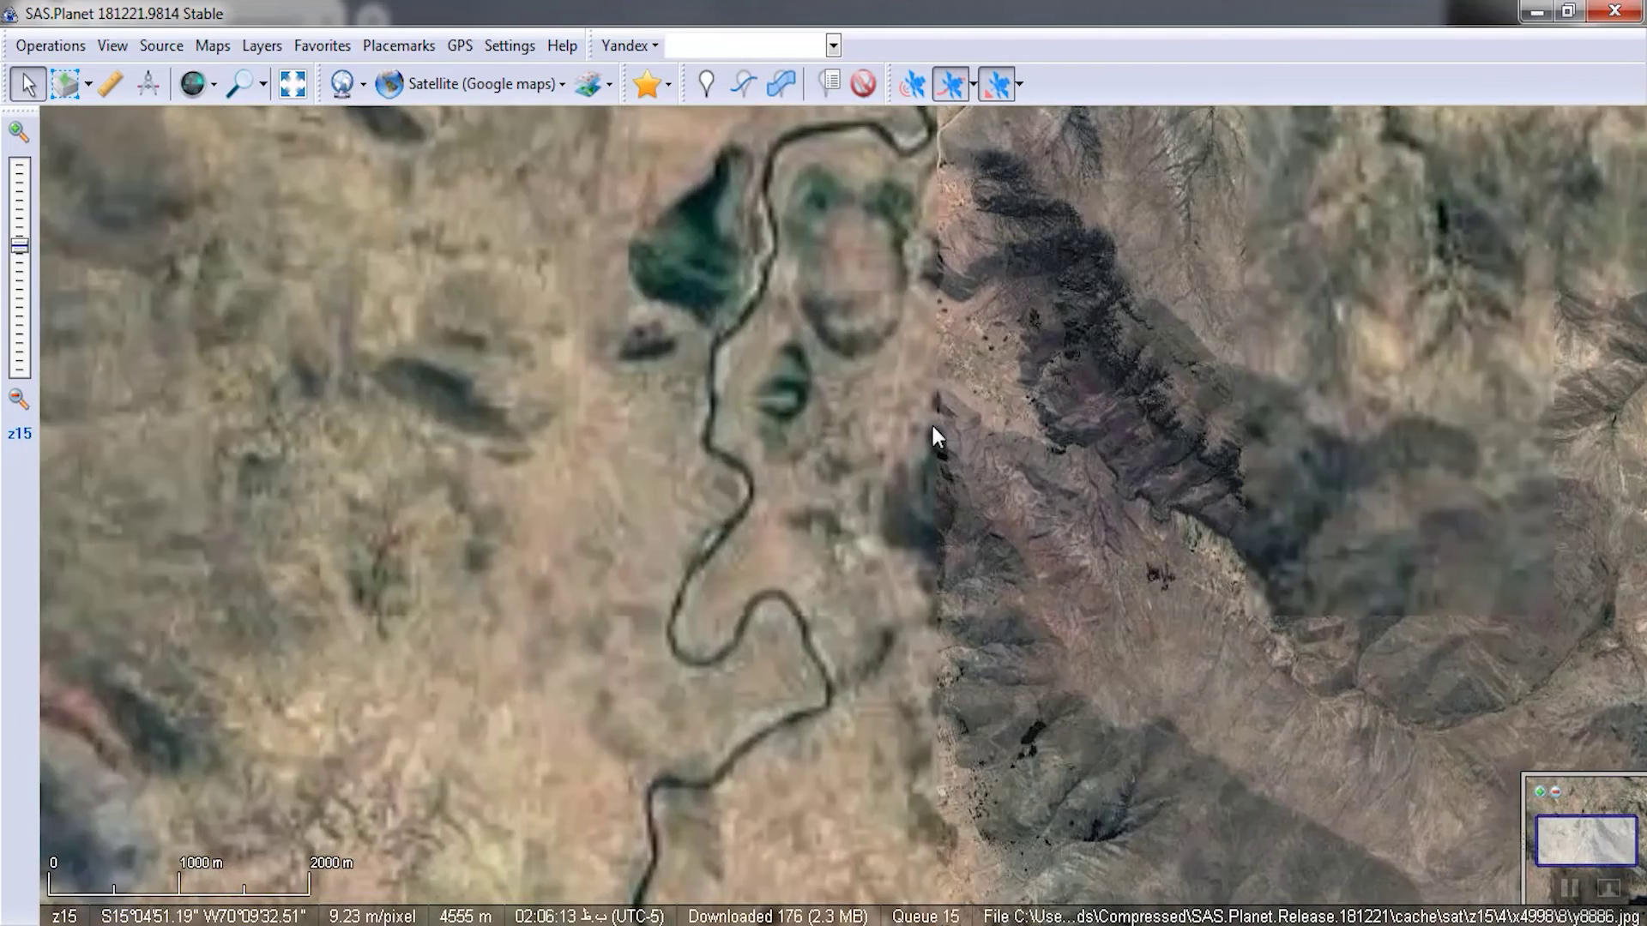
scroll(824, 339, "up", 1)
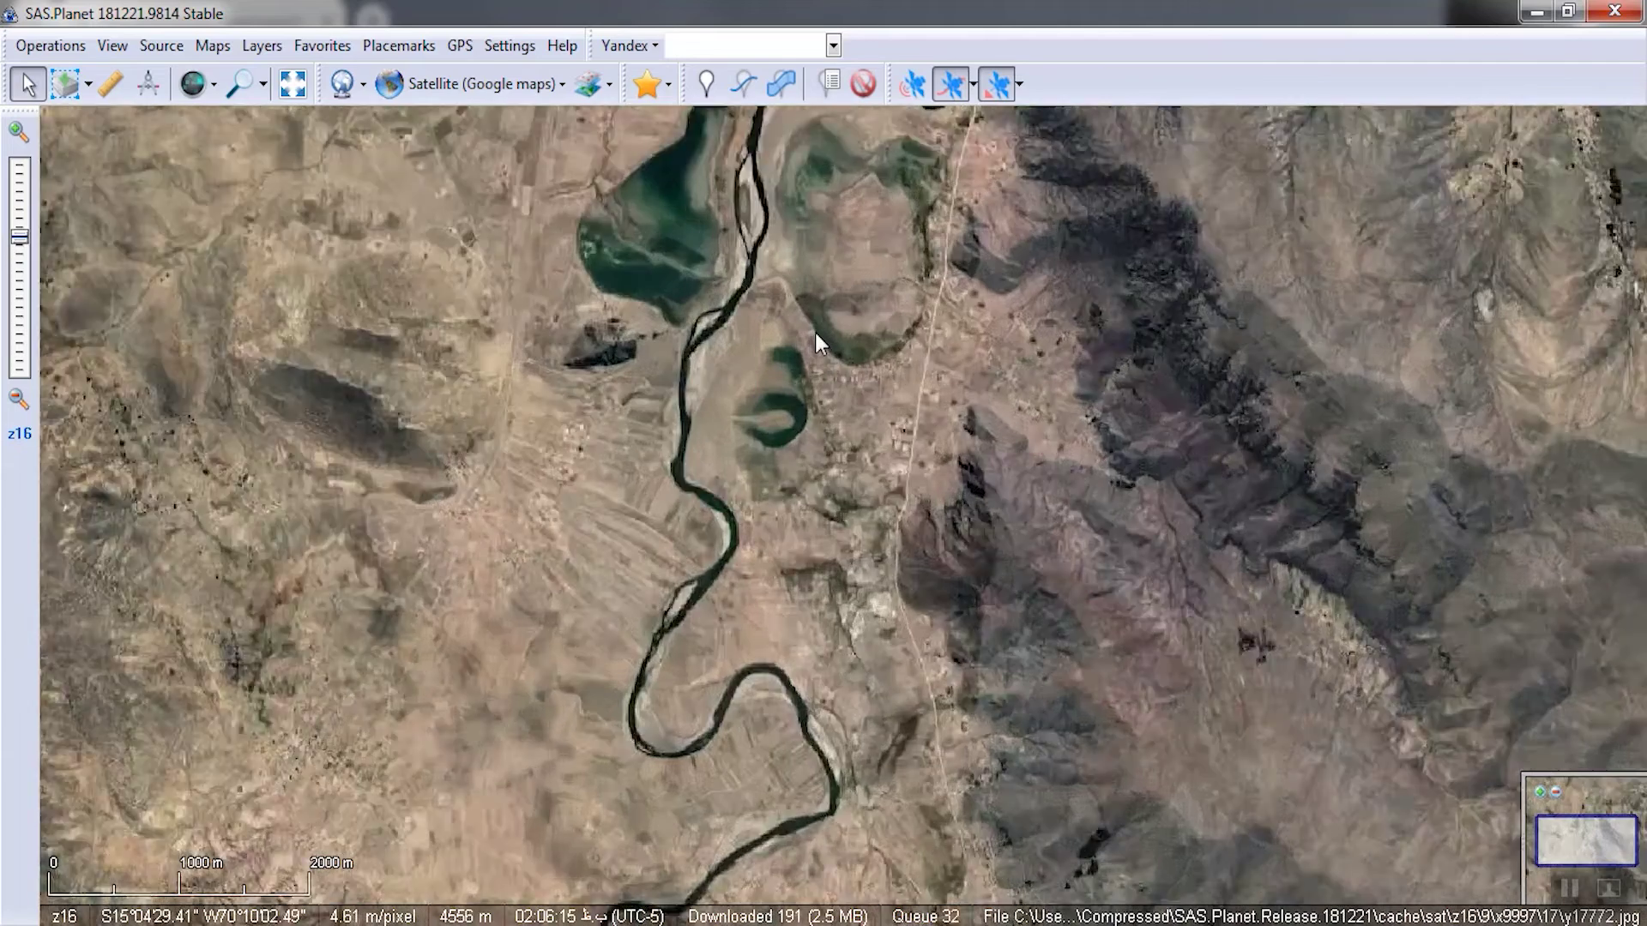
scroll(815, 332, "up", 1)
left_click_drag(760, 317, 880, 374)
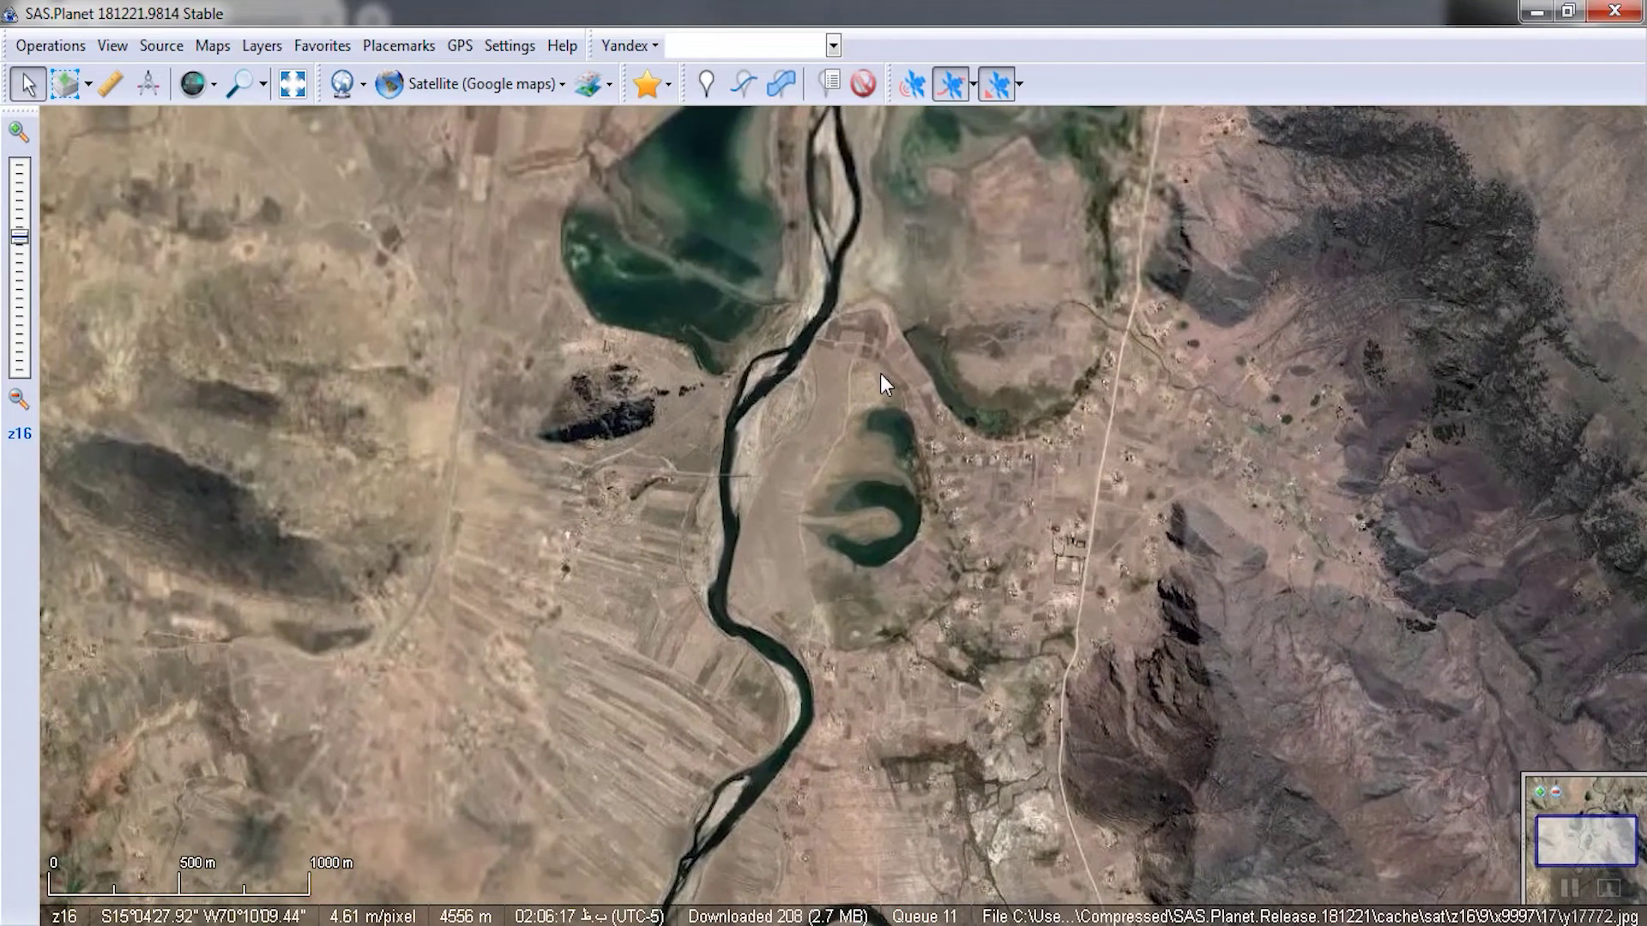
scroll(844, 319, "up", 1)
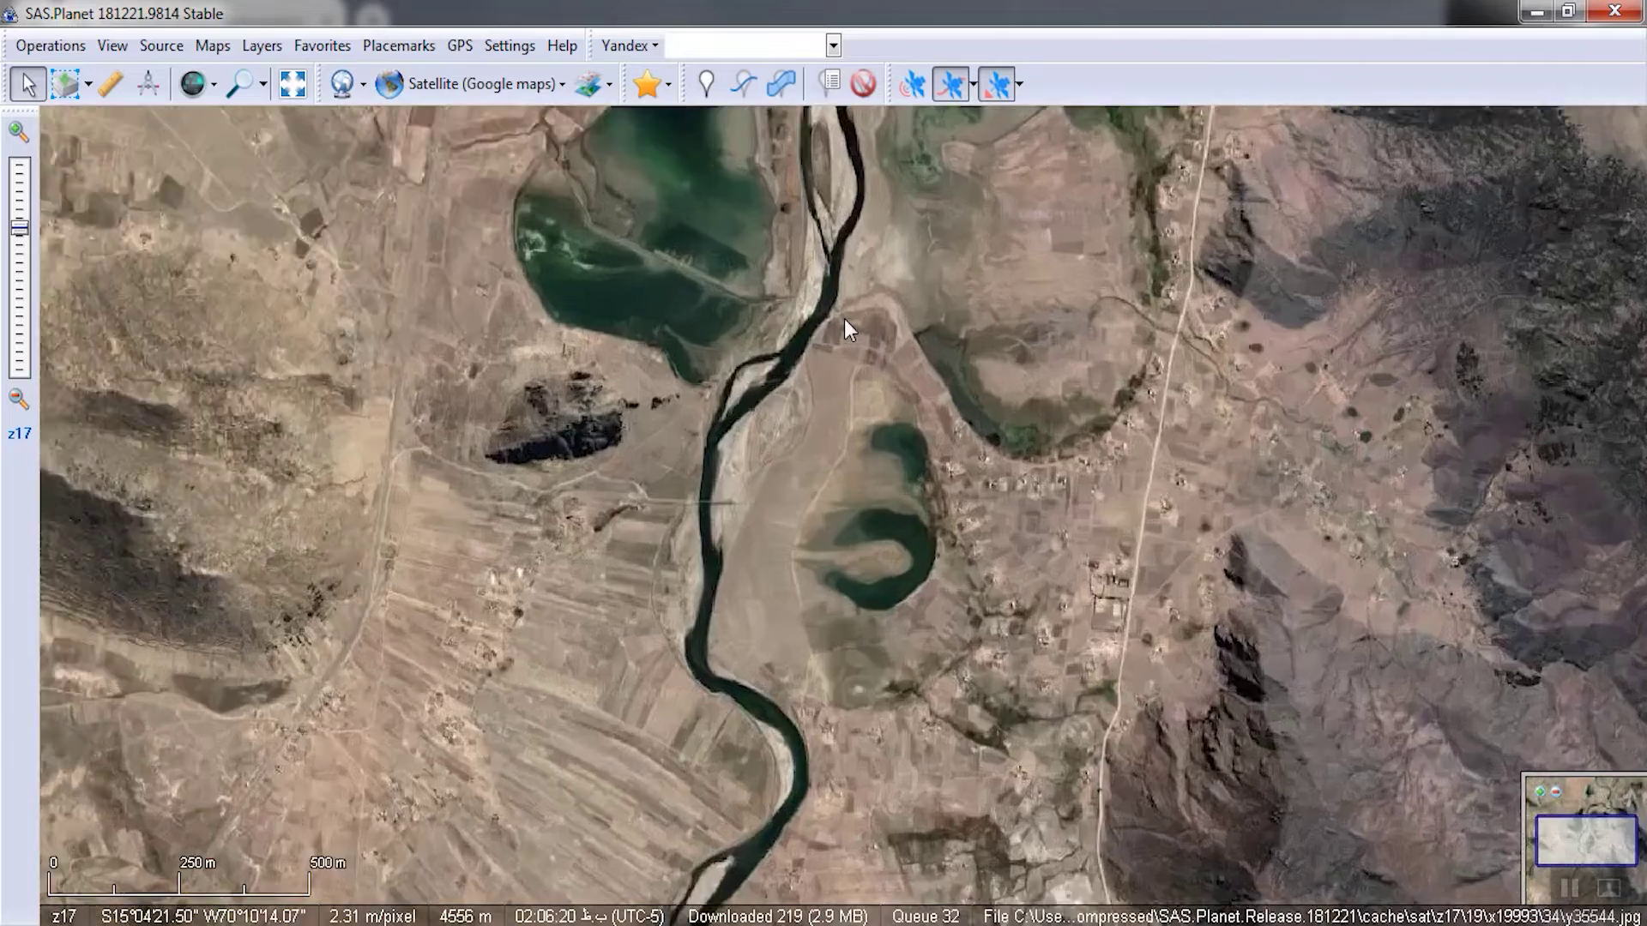
left_click_drag(784, 332, 897, 315)
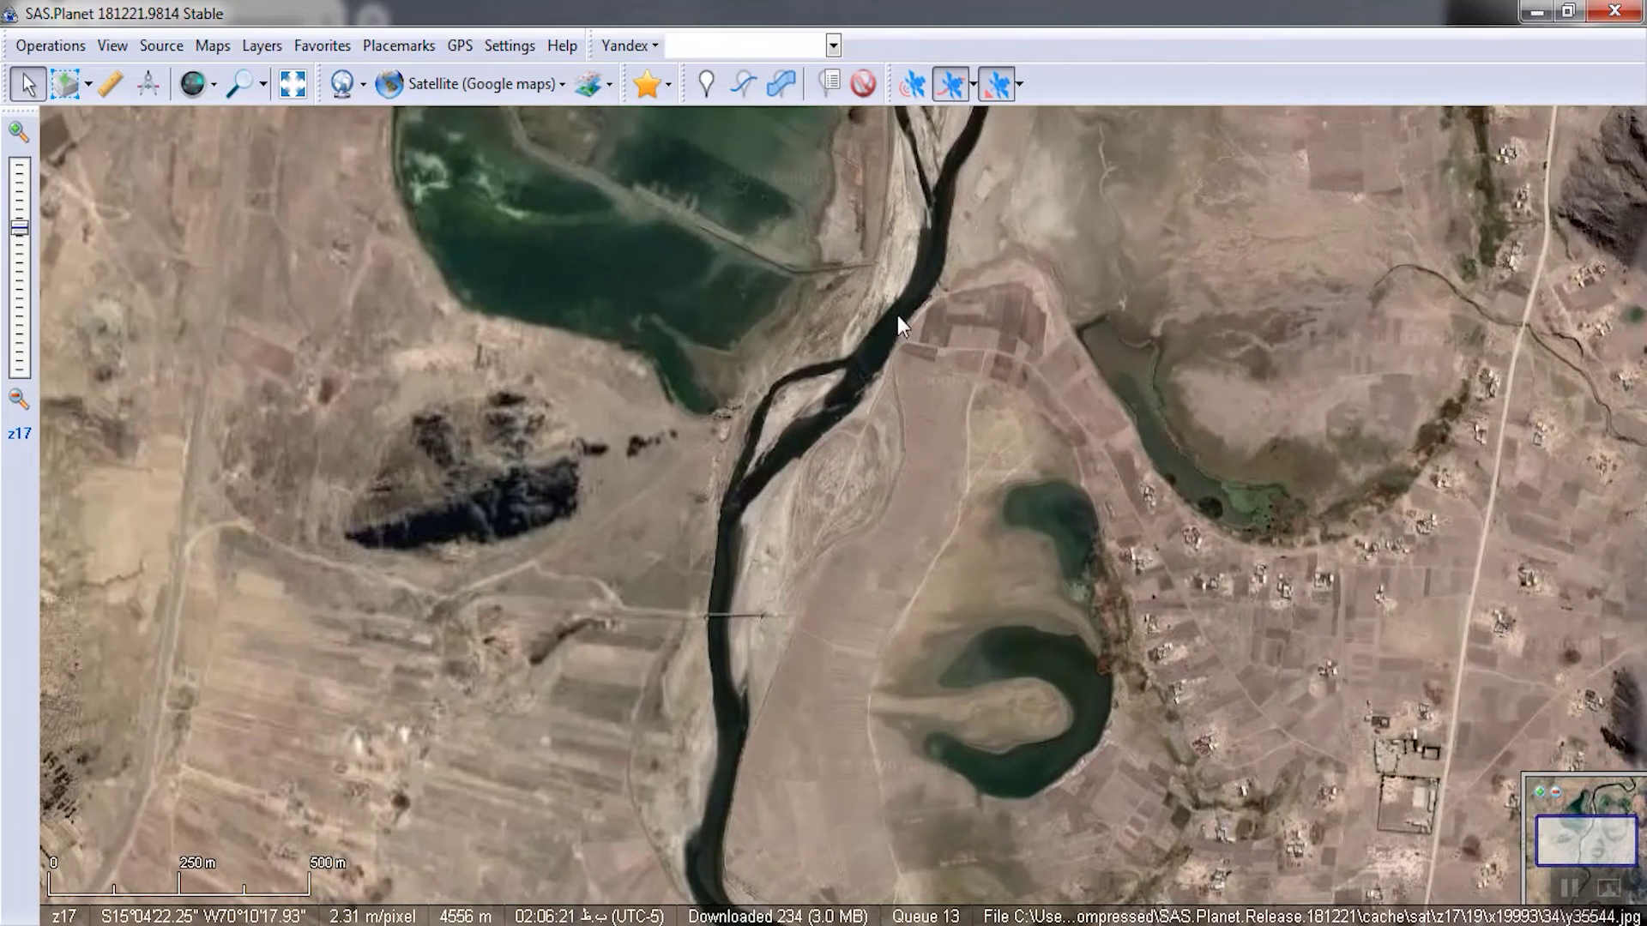
scroll(898, 314, "up", 1)
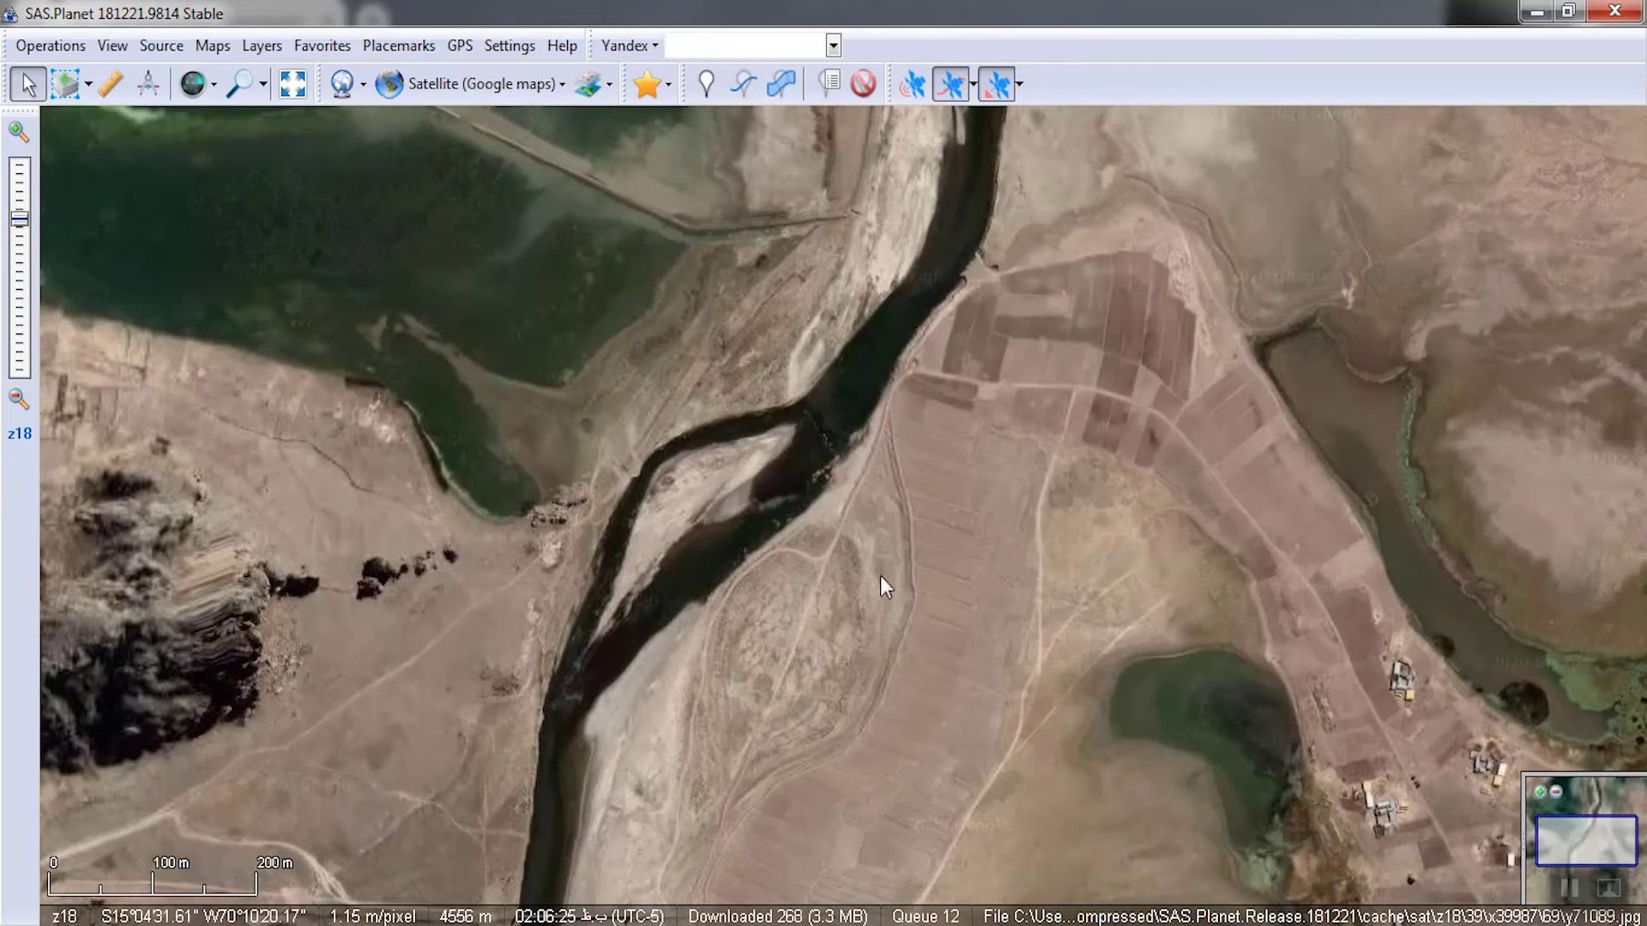
scroll(774, 410, "up", 1)
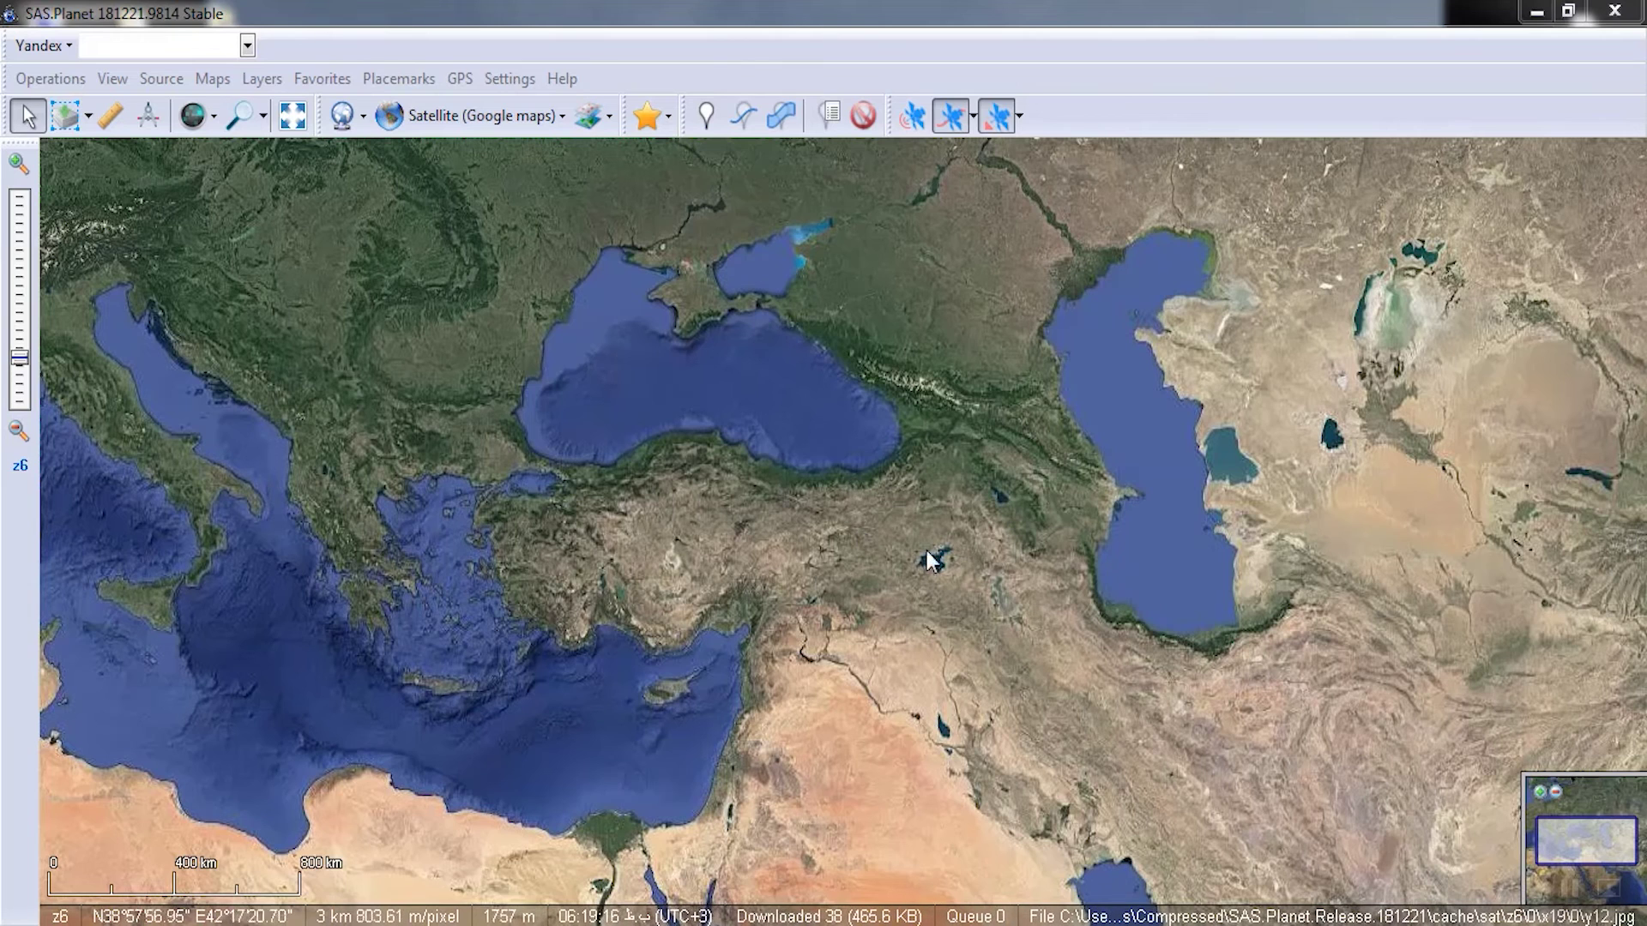
Step: Examine the satellite imagery of the lakes between the Black Sea and the Caspian Sea at zoom level z8
scroll(928, 546, "up", 1)
scroll(934, 584, "up", 1)
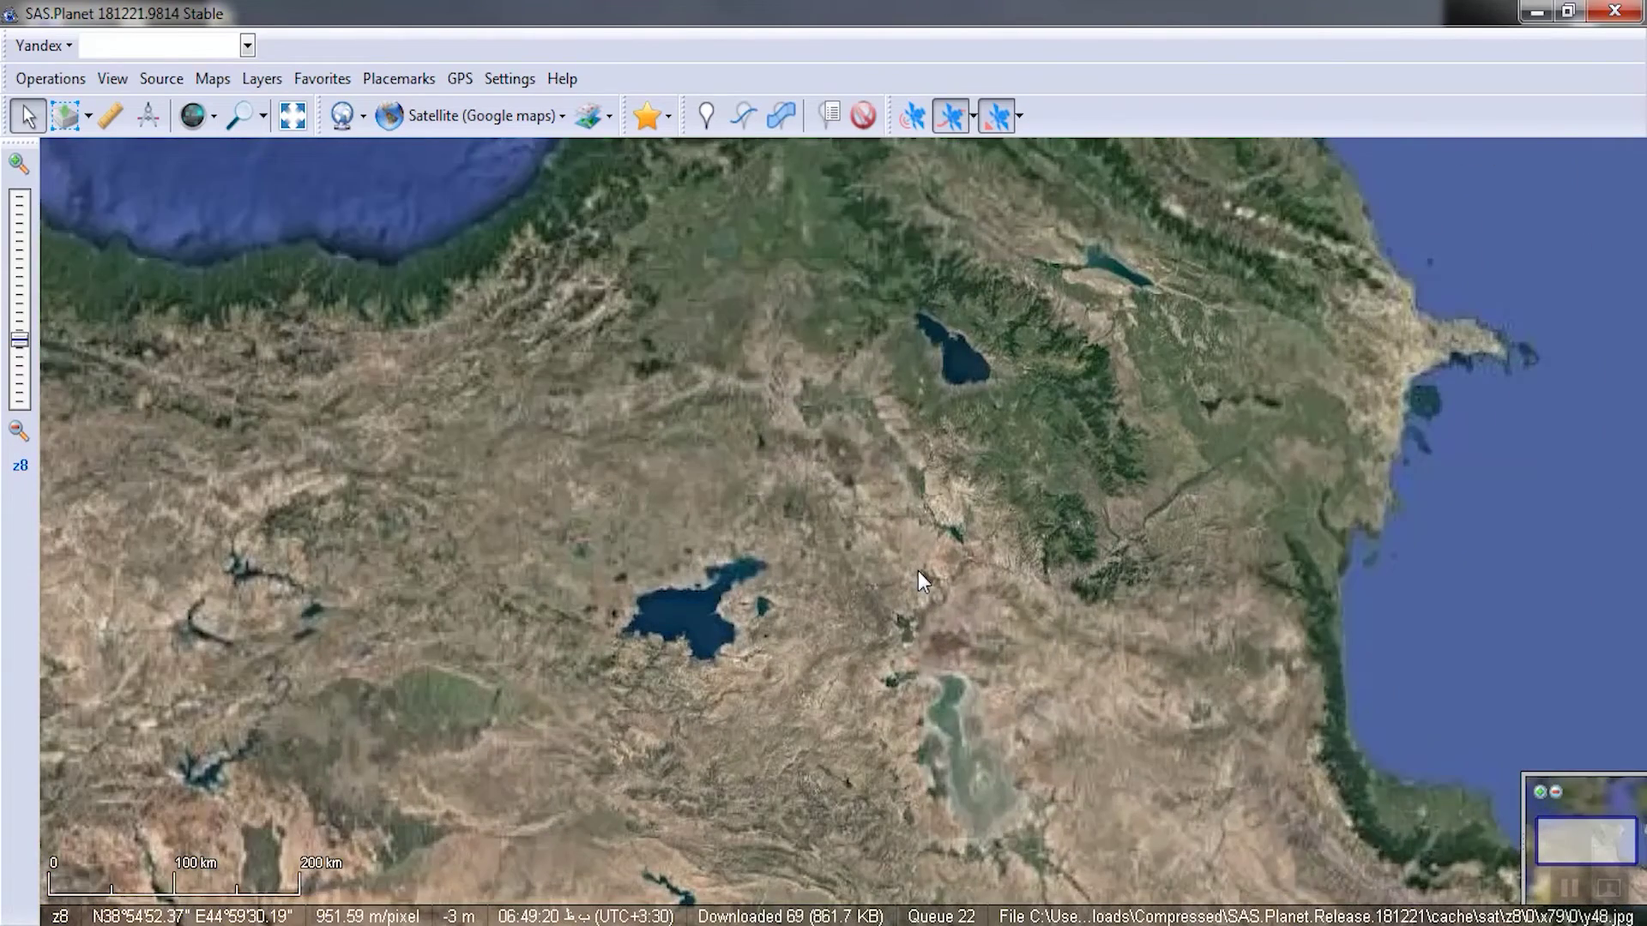
left_click_drag(811, 472, 914, 530)
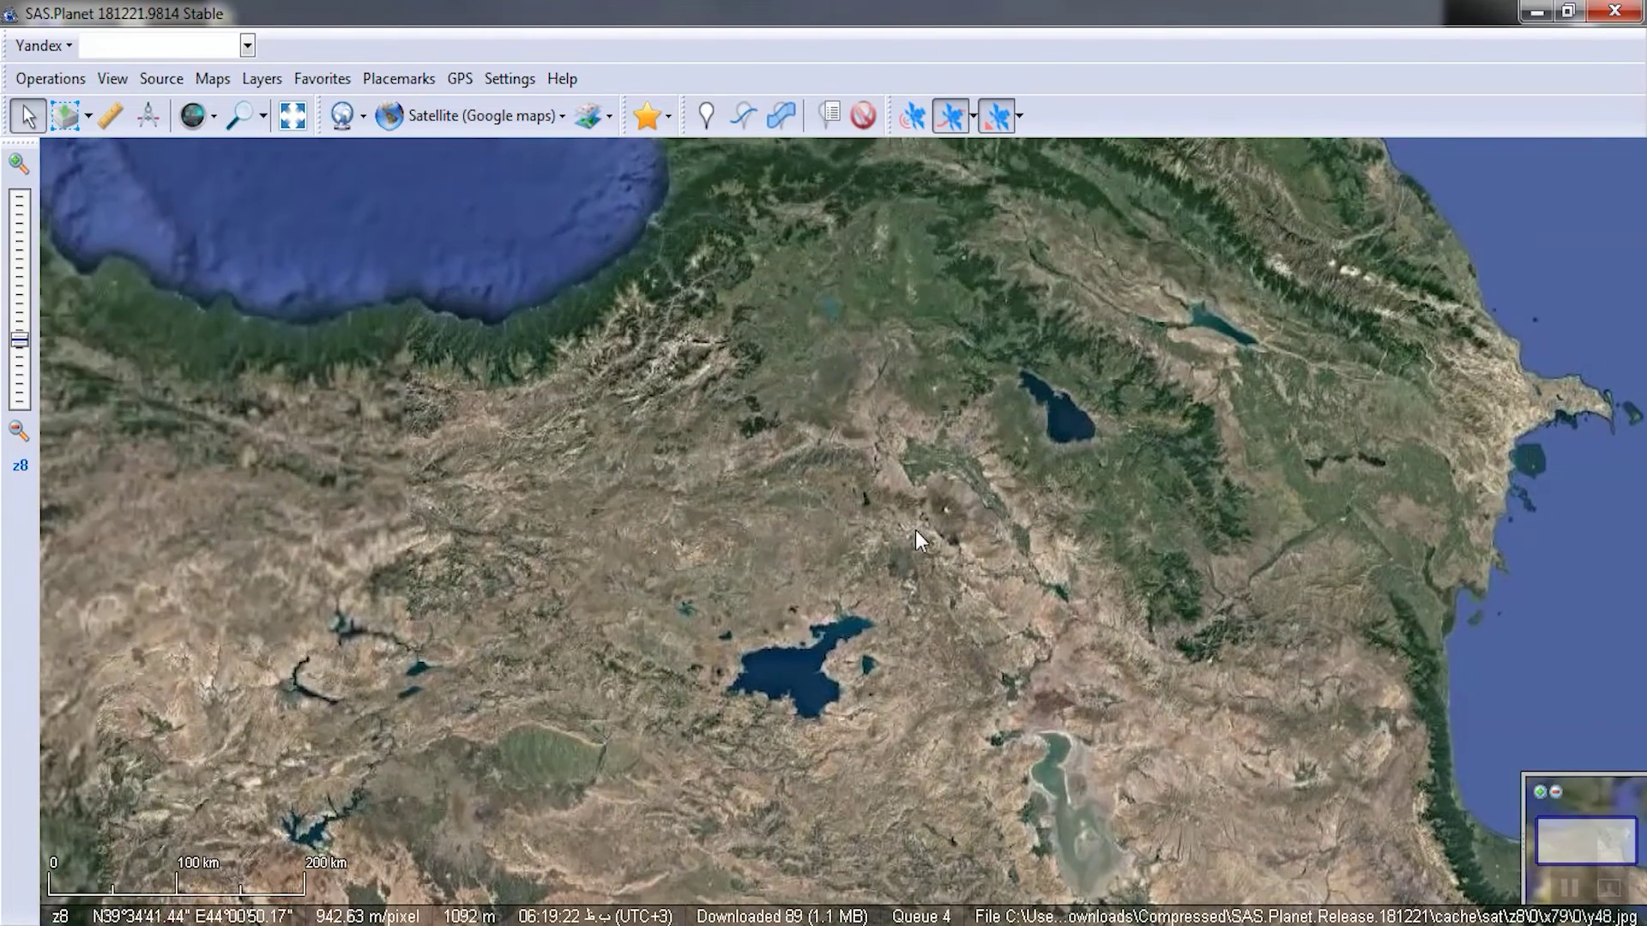
Step: Examine the satellite imagery between the lakes at increasing detail, centring on the settlement southwest of the snow-capped peak, up to zoom level z13
scroll(914, 530, "up", 1)
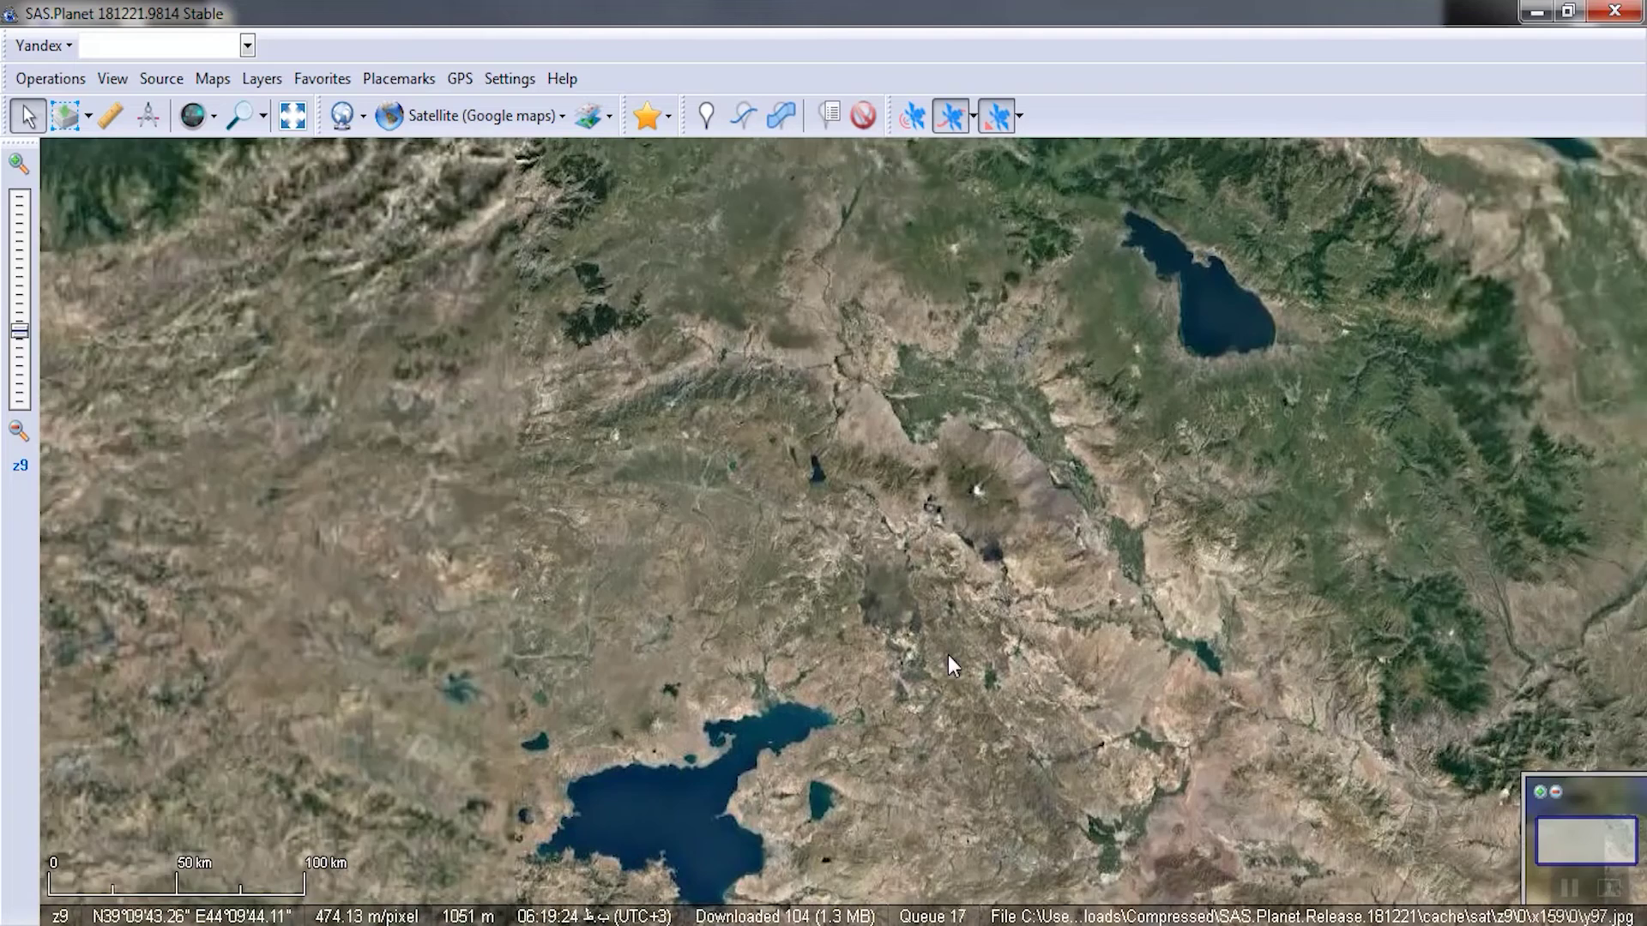
left_click_drag(949, 655, 906, 578)
scroll(890, 582, "up", 1)
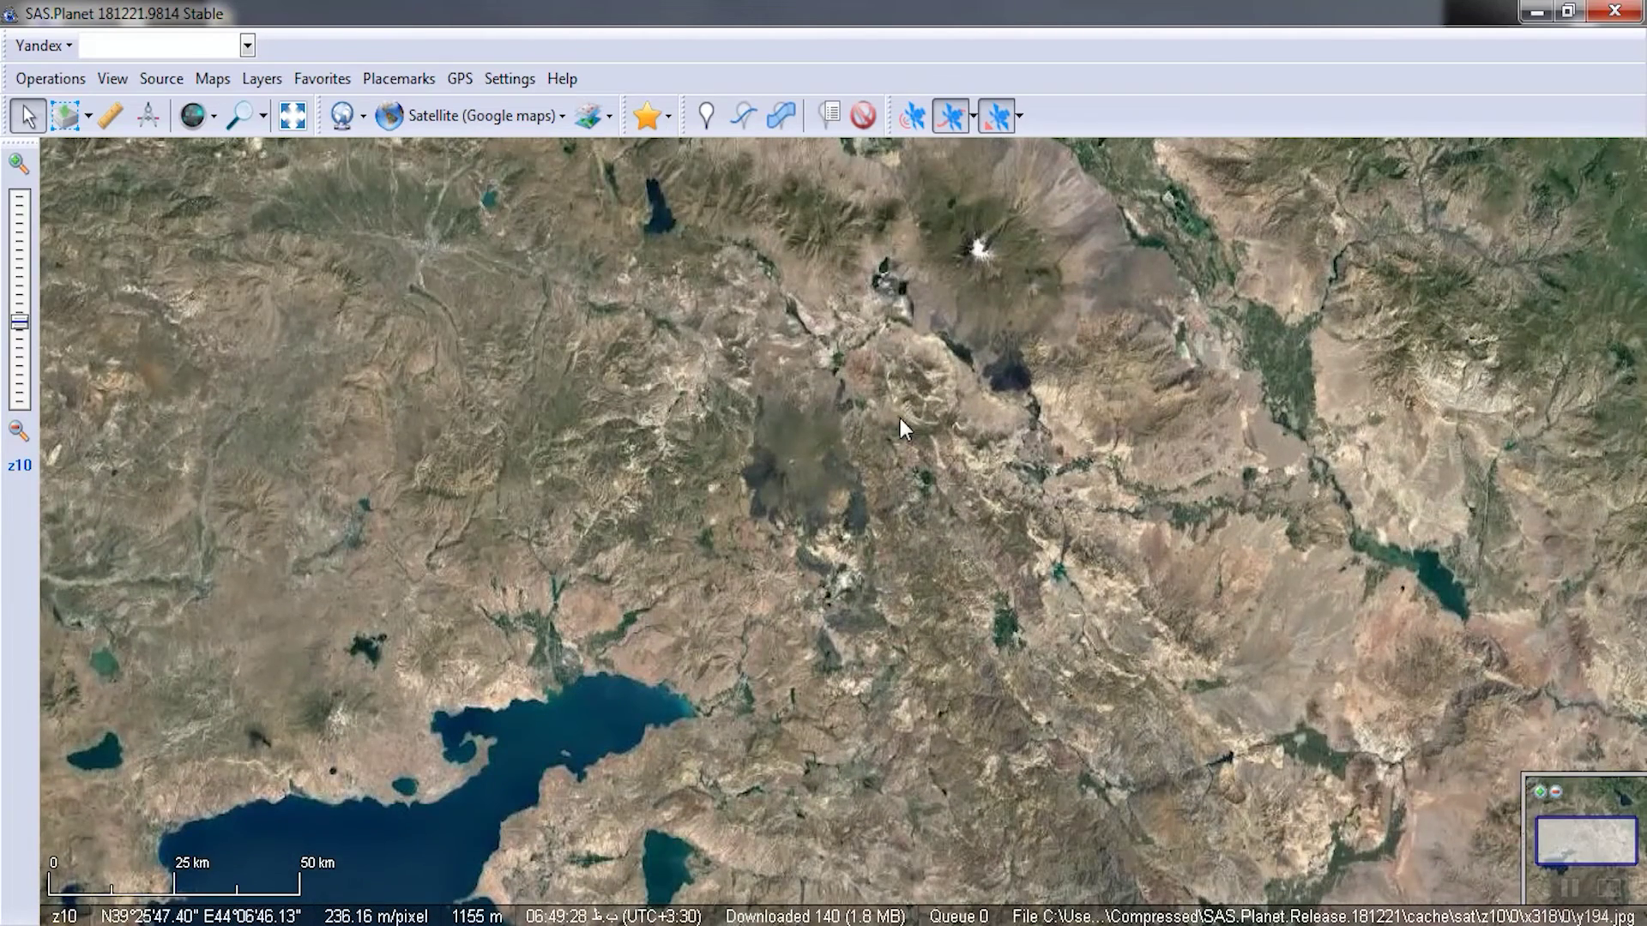
left_click_drag(899, 419, 937, 571)
scroll(946, 492, "up", 1)
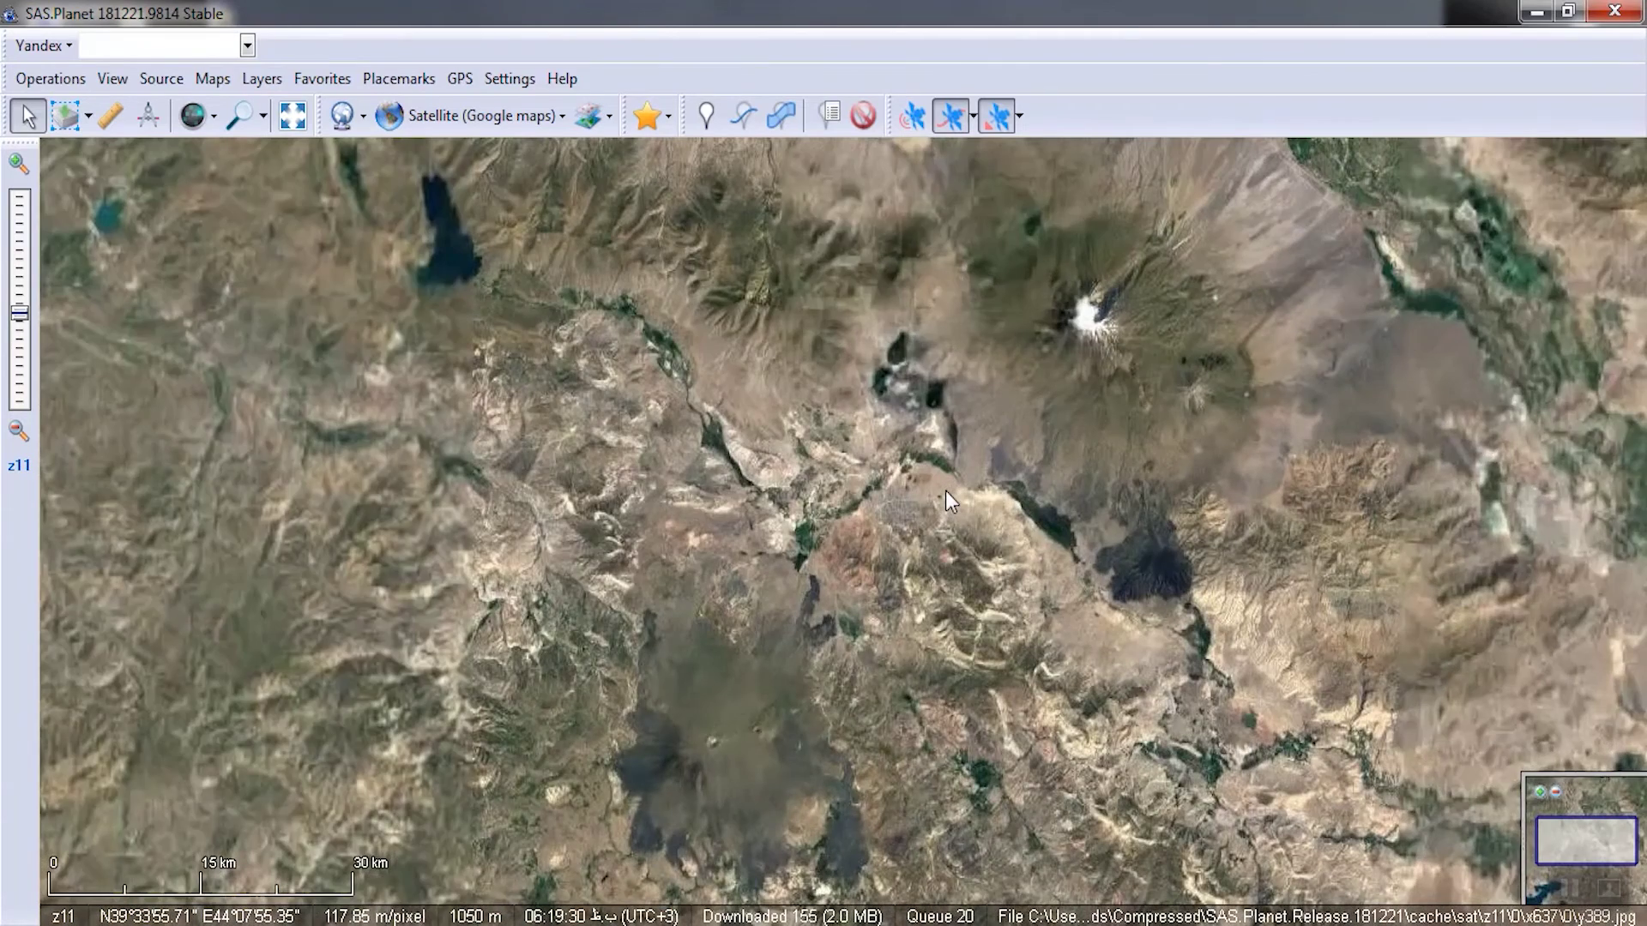
scroll(916, 467, "up", 1)
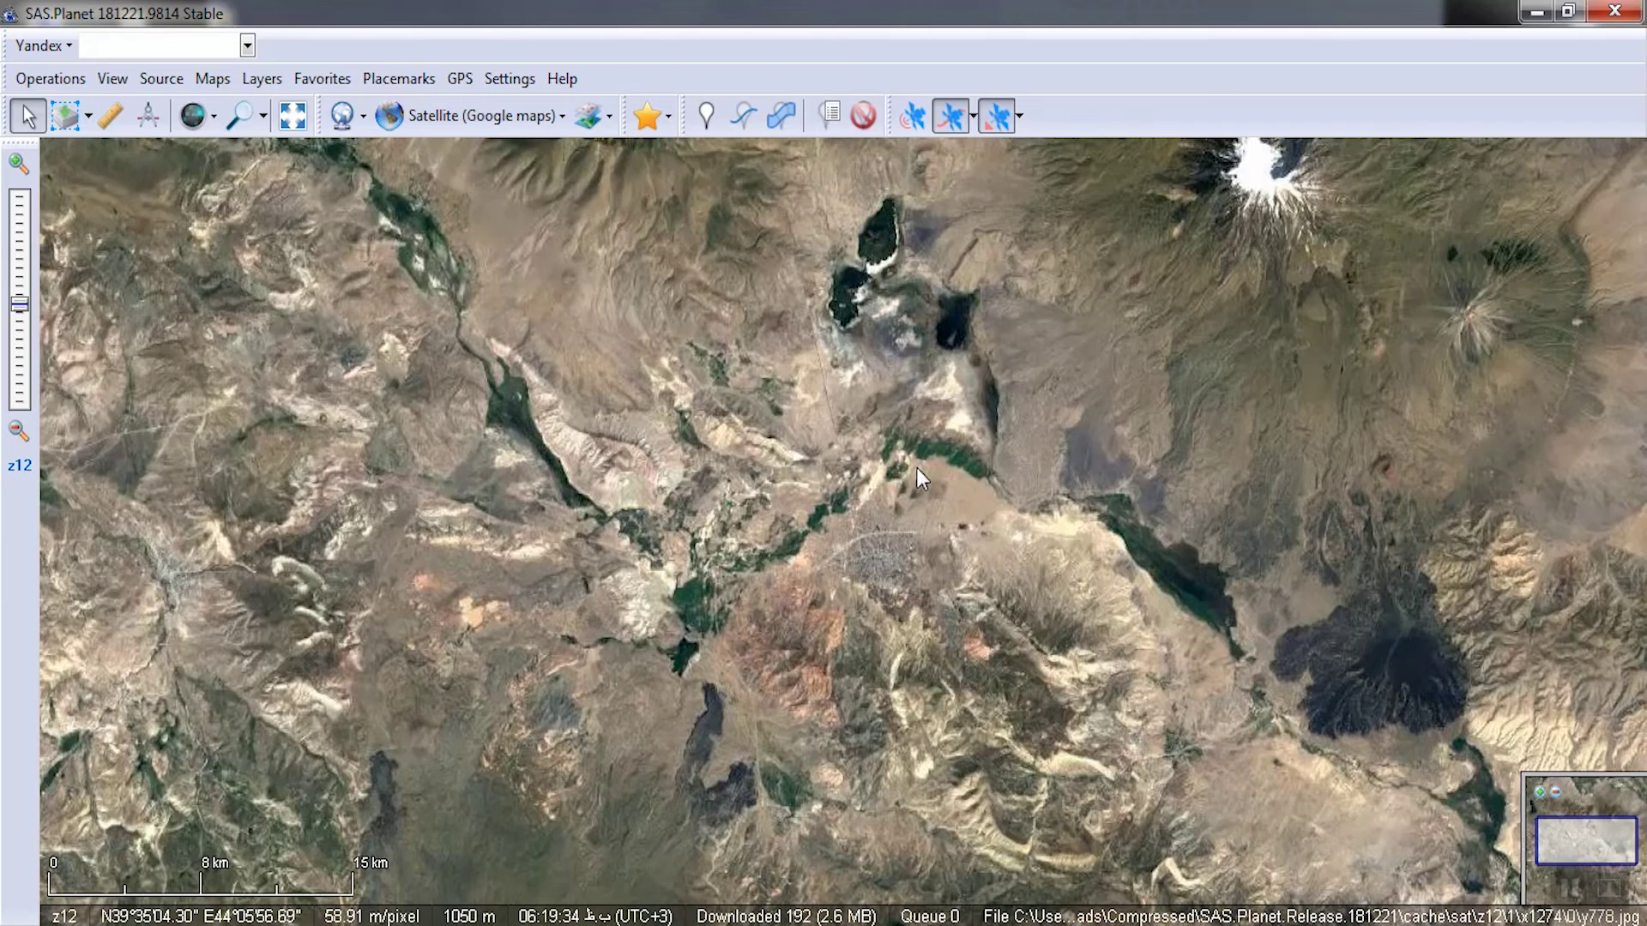
scroll(916, 467, "up", 1)
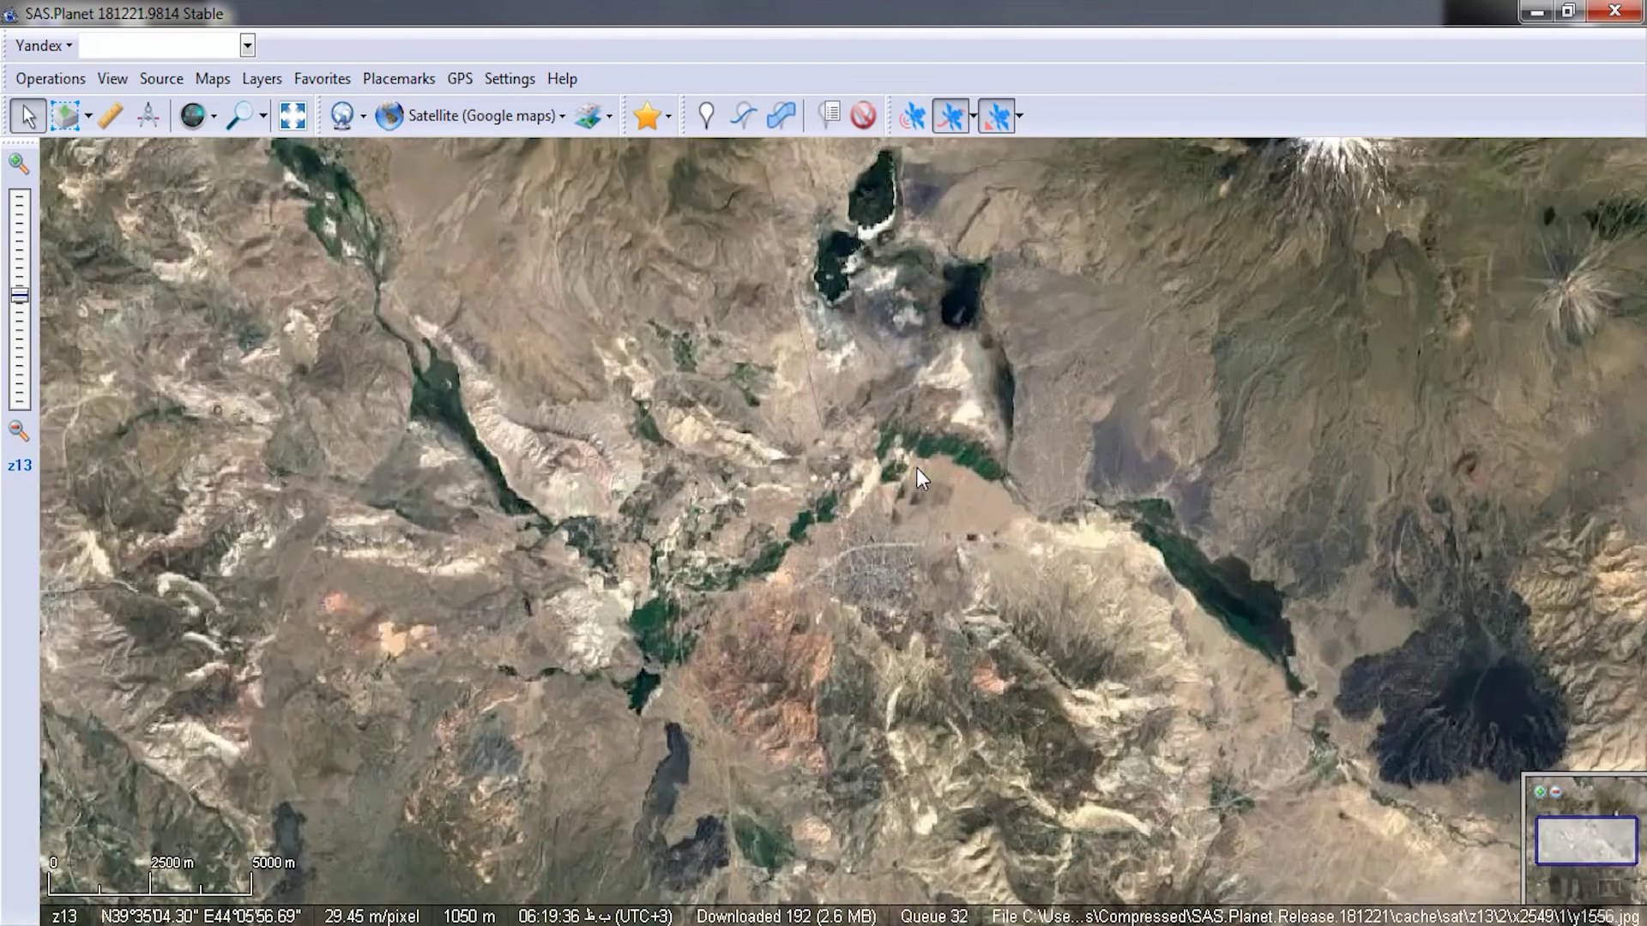
Step: Examine the settlement's main road, streets and red-roofed centre at increasing detail up to zoom level z17
left_click_drag(893, 621, 933, 556)
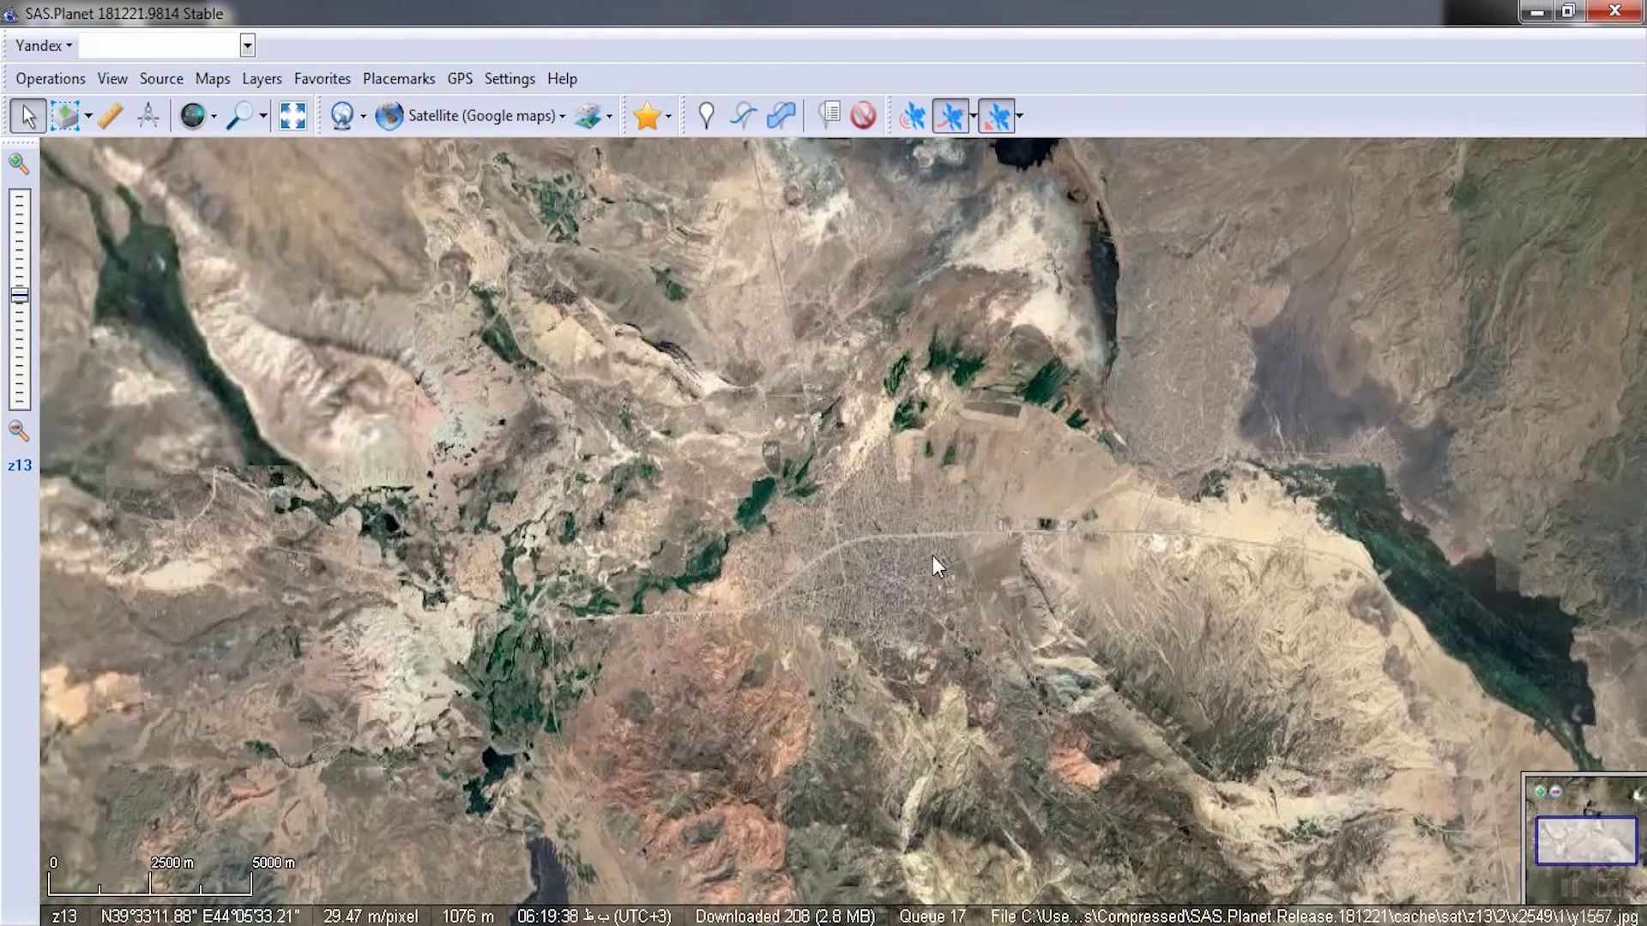
scroll(909, 542, "up", 1)
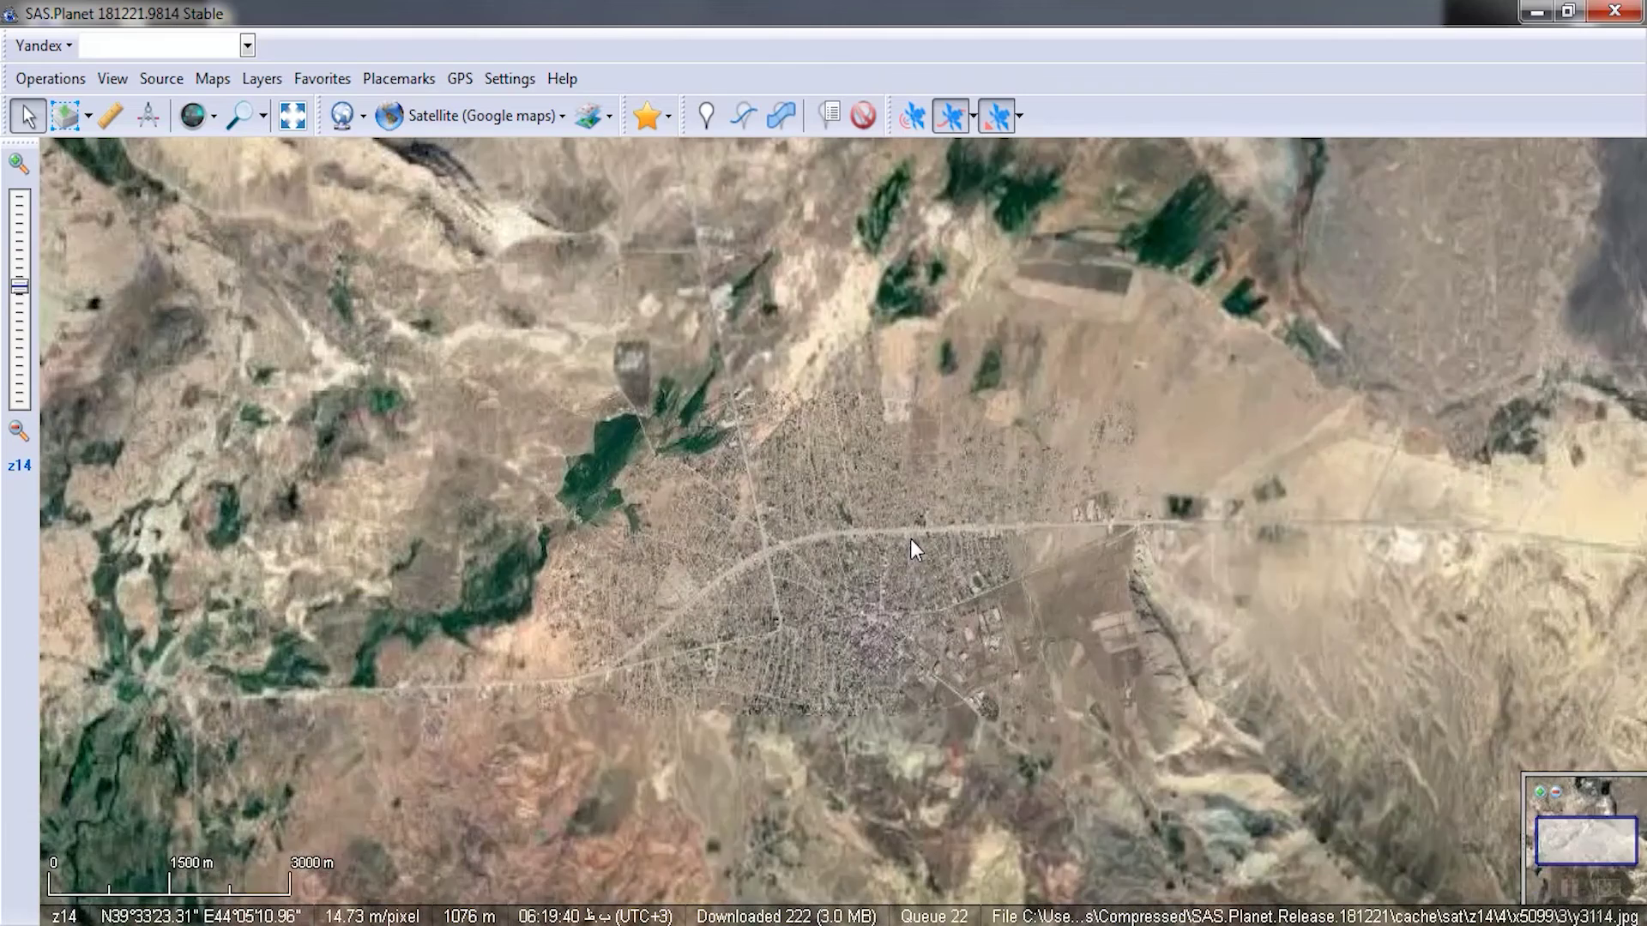
scroll(909, 539, "up", 1)
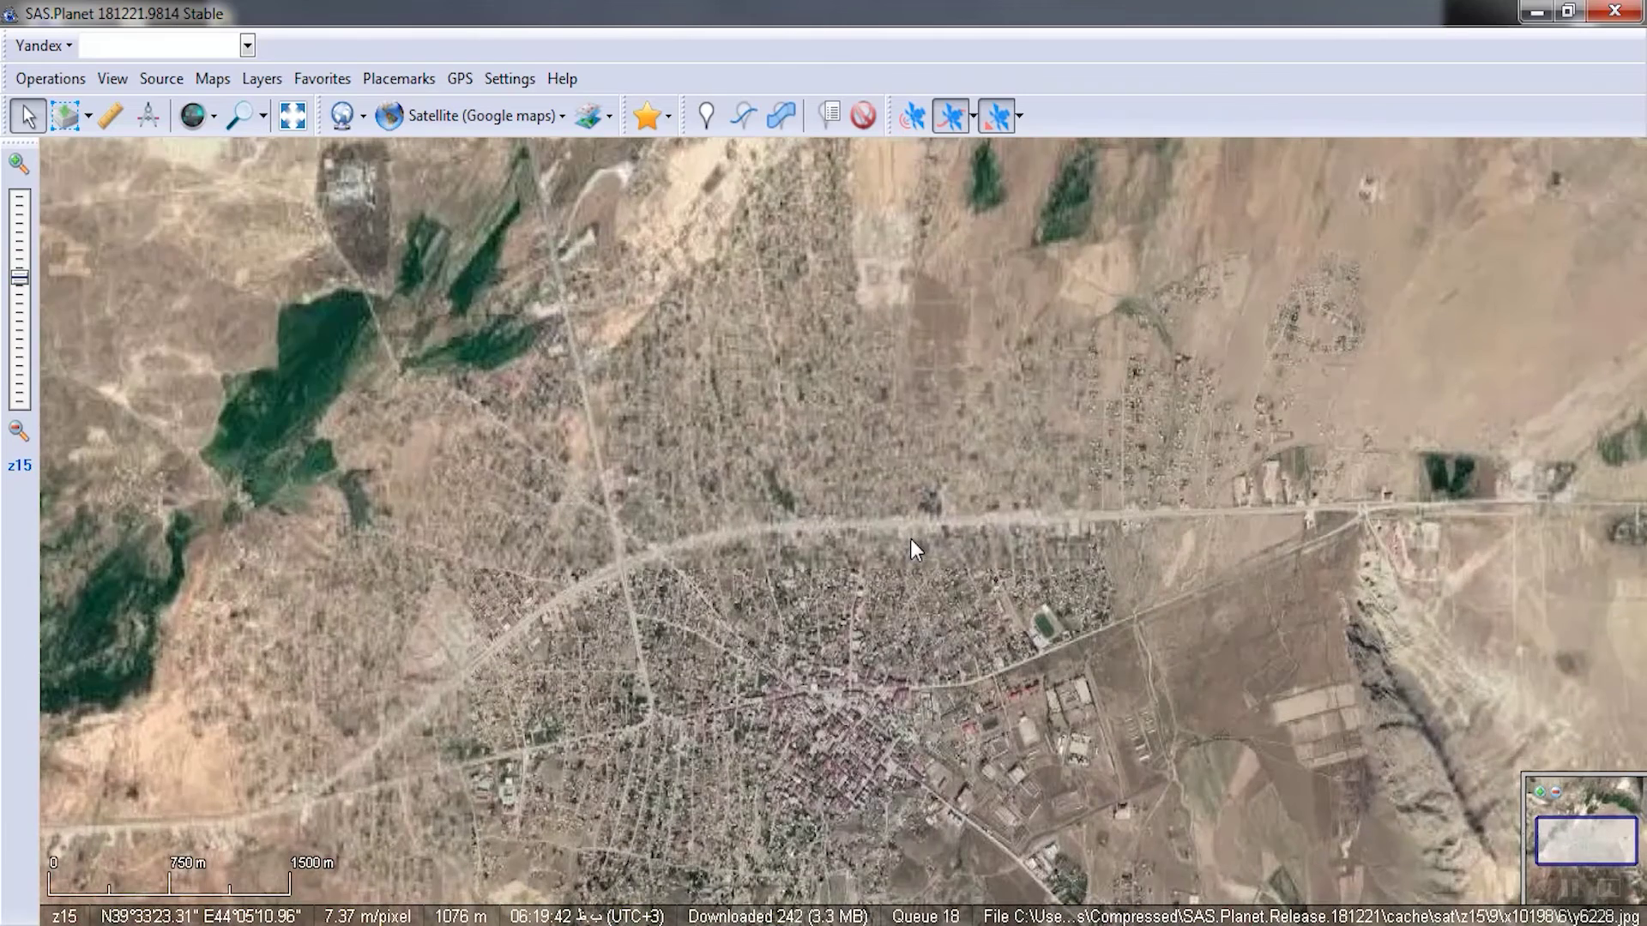
left_click_drag(796, 619, 883, 574)
scroll(884, 575, "up", 1)
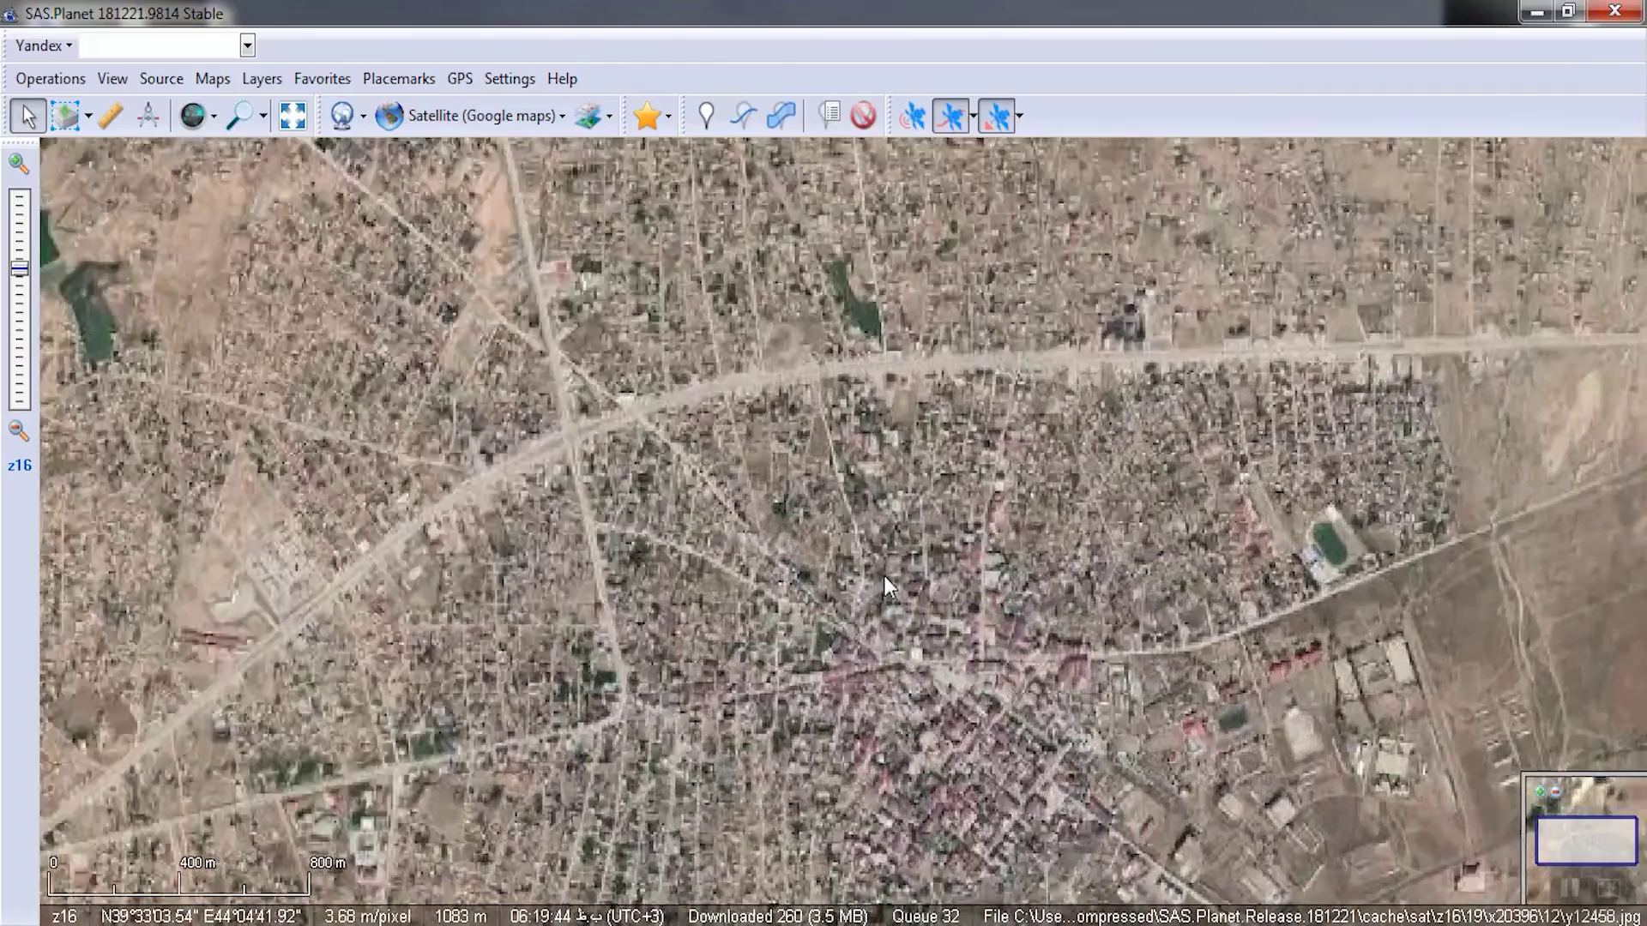
left_click_drag(836, 579, 788, 446)
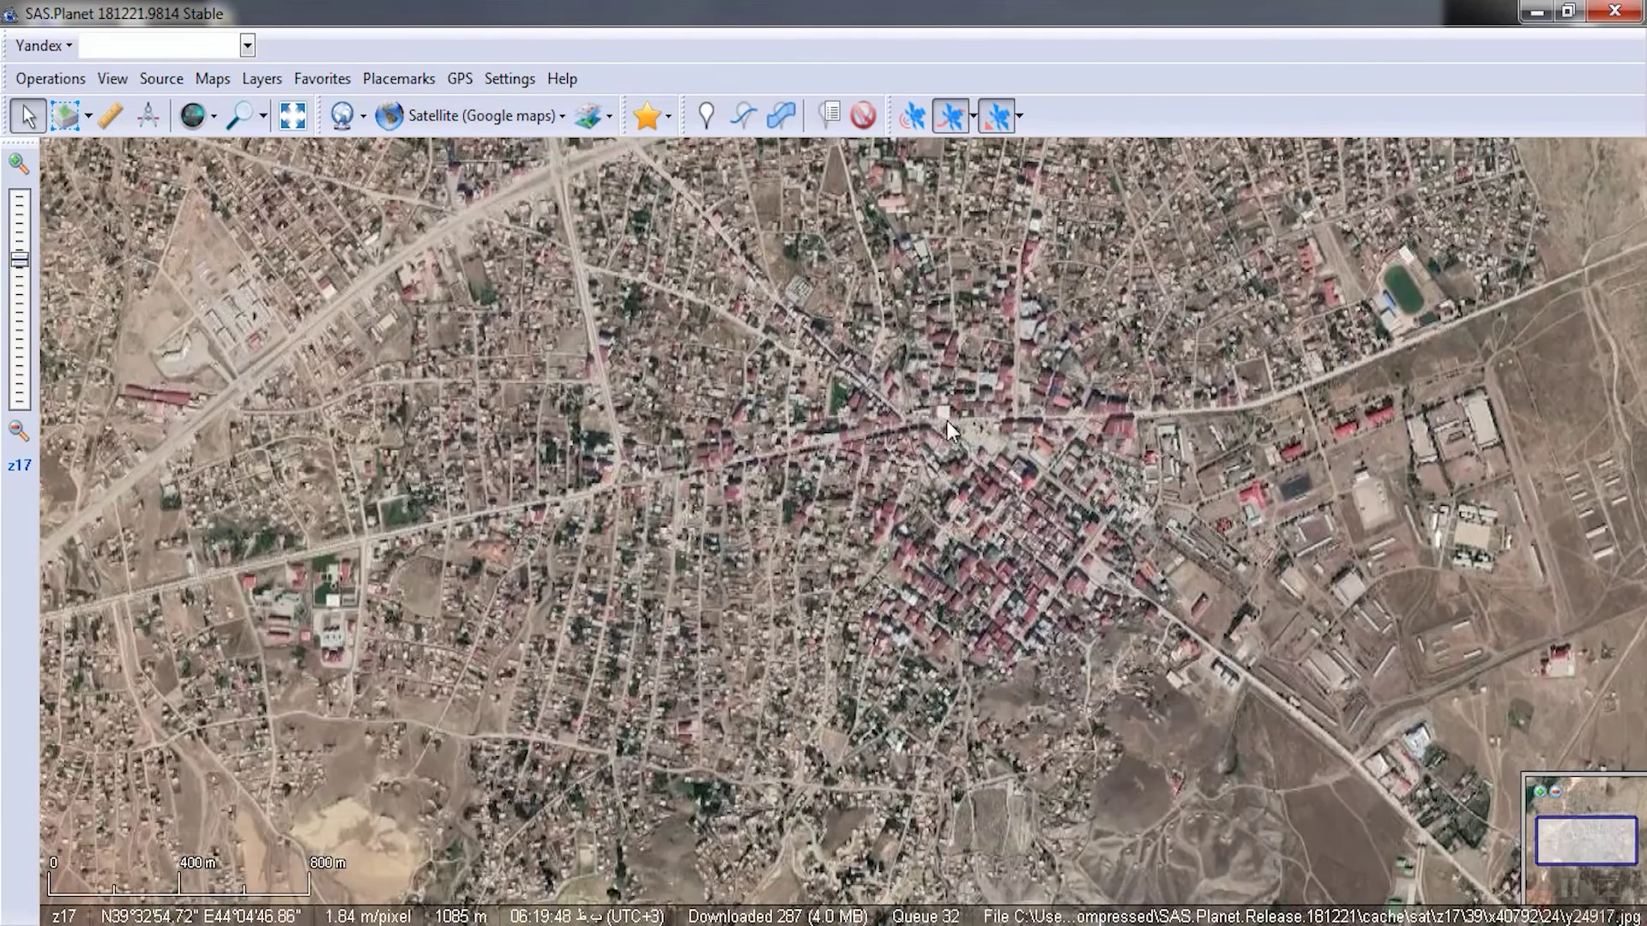
scroll(947, 420, "up", 1)
left_click_drag(962, 354, 892, 381)
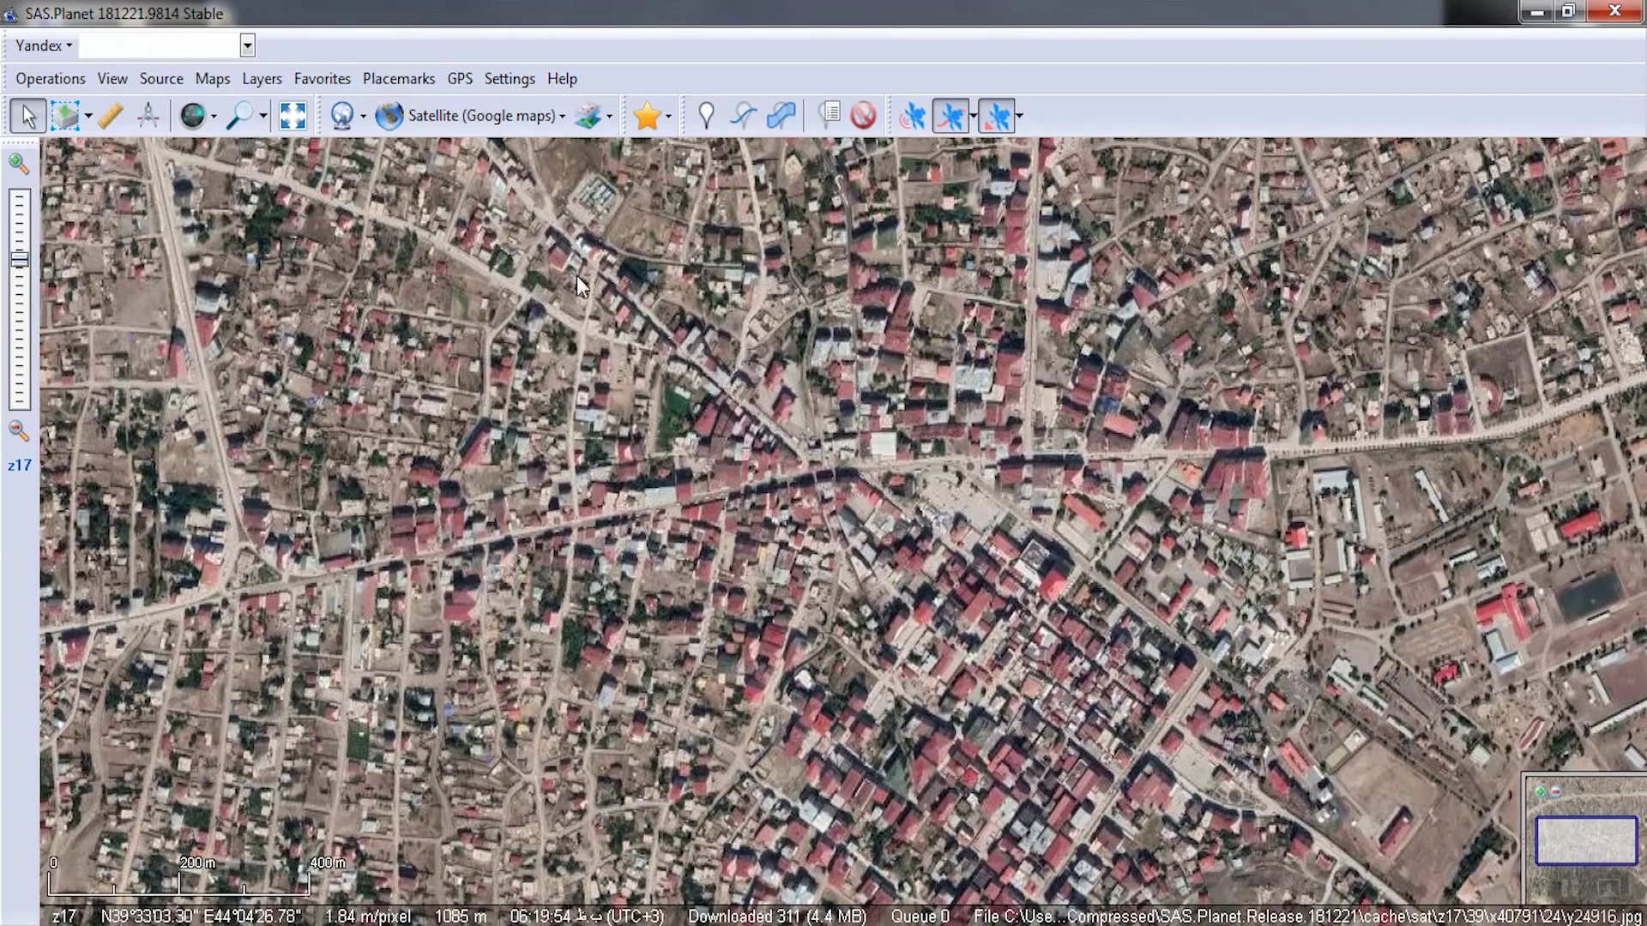
Step: Draw a rectangular selection around the town centre, with the main road junction near its middle
left_click(89, 117)
left_click(113, 180)
left_click(88, 118)
left_click(89, 118)
left_click(89, 118)
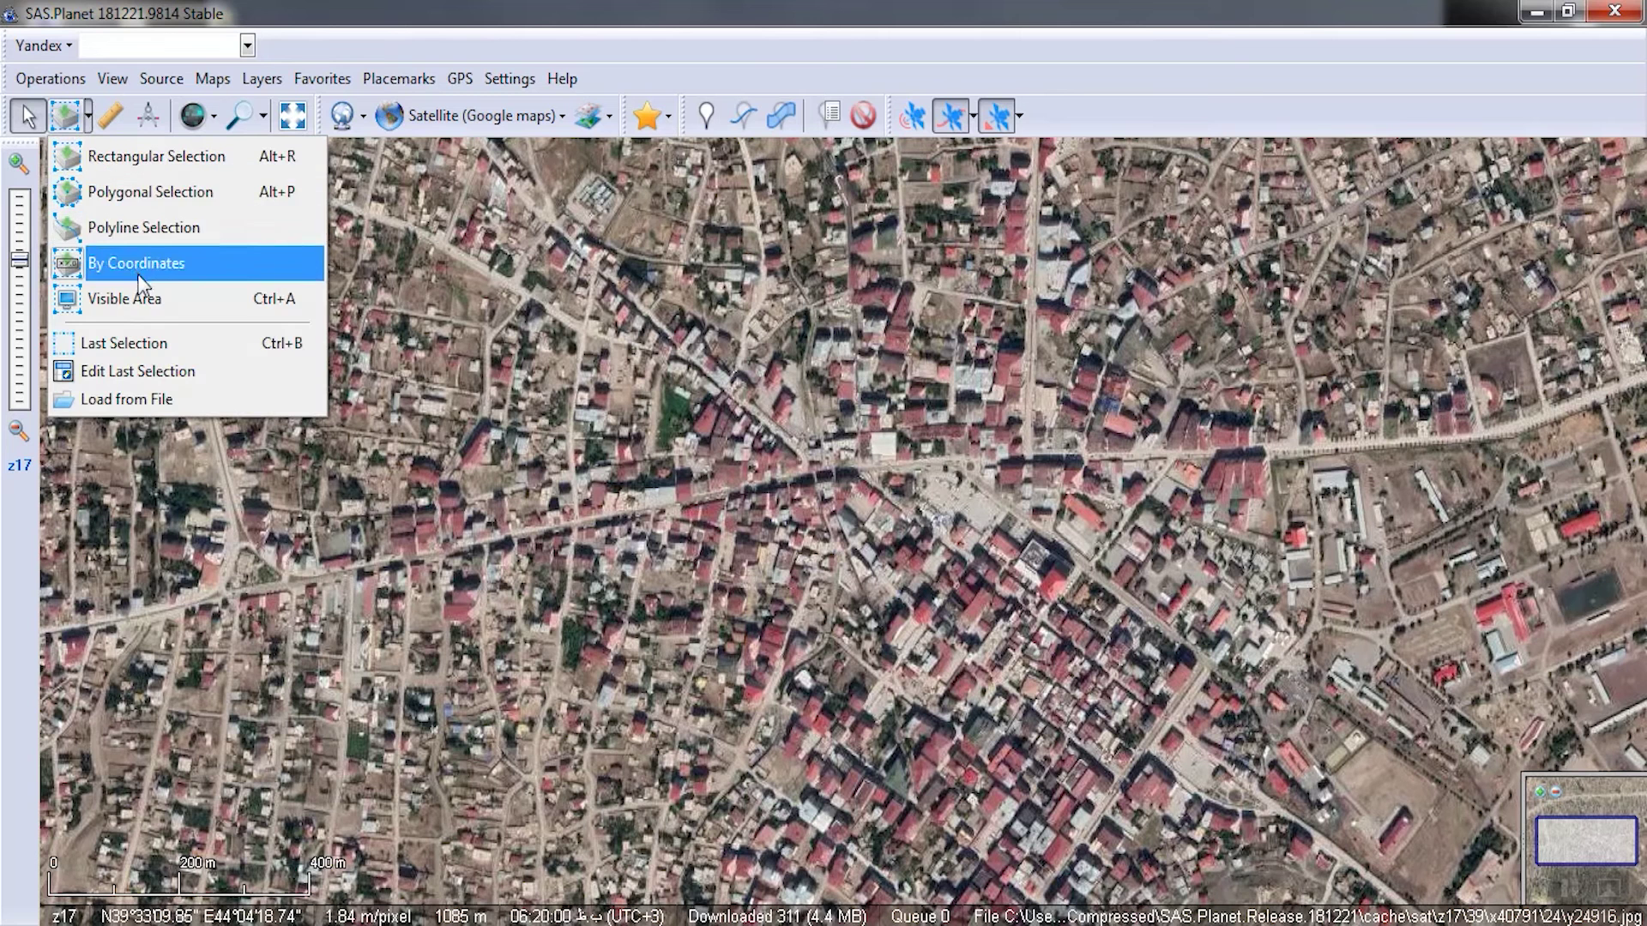
left_click(125, 158)
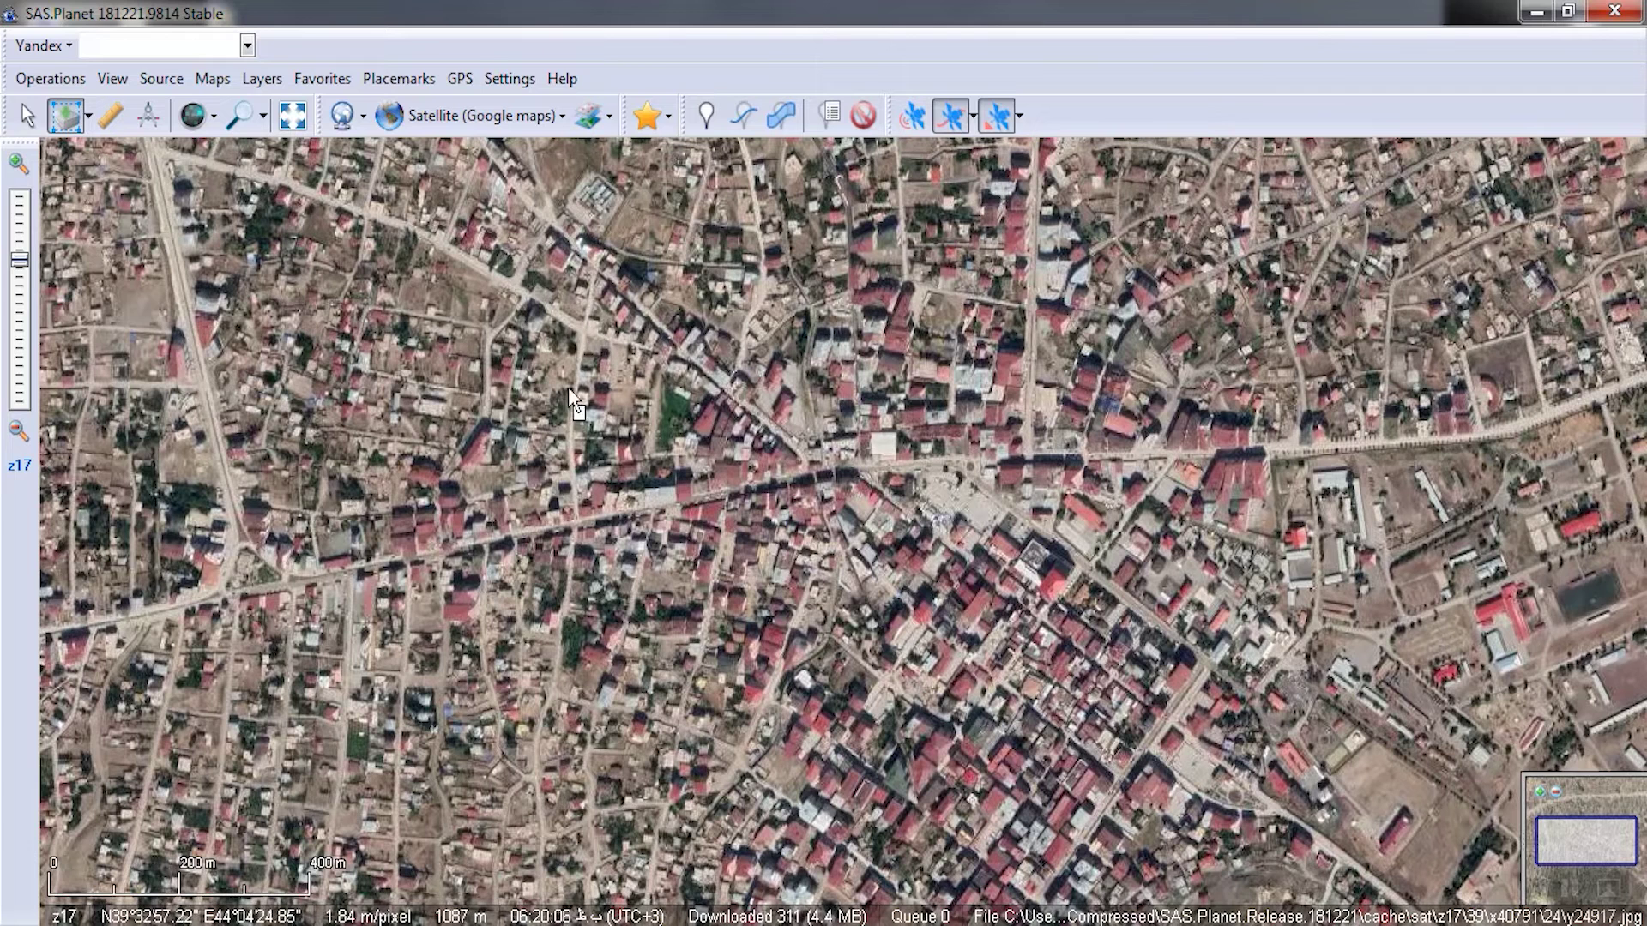
left_click(409, 149)
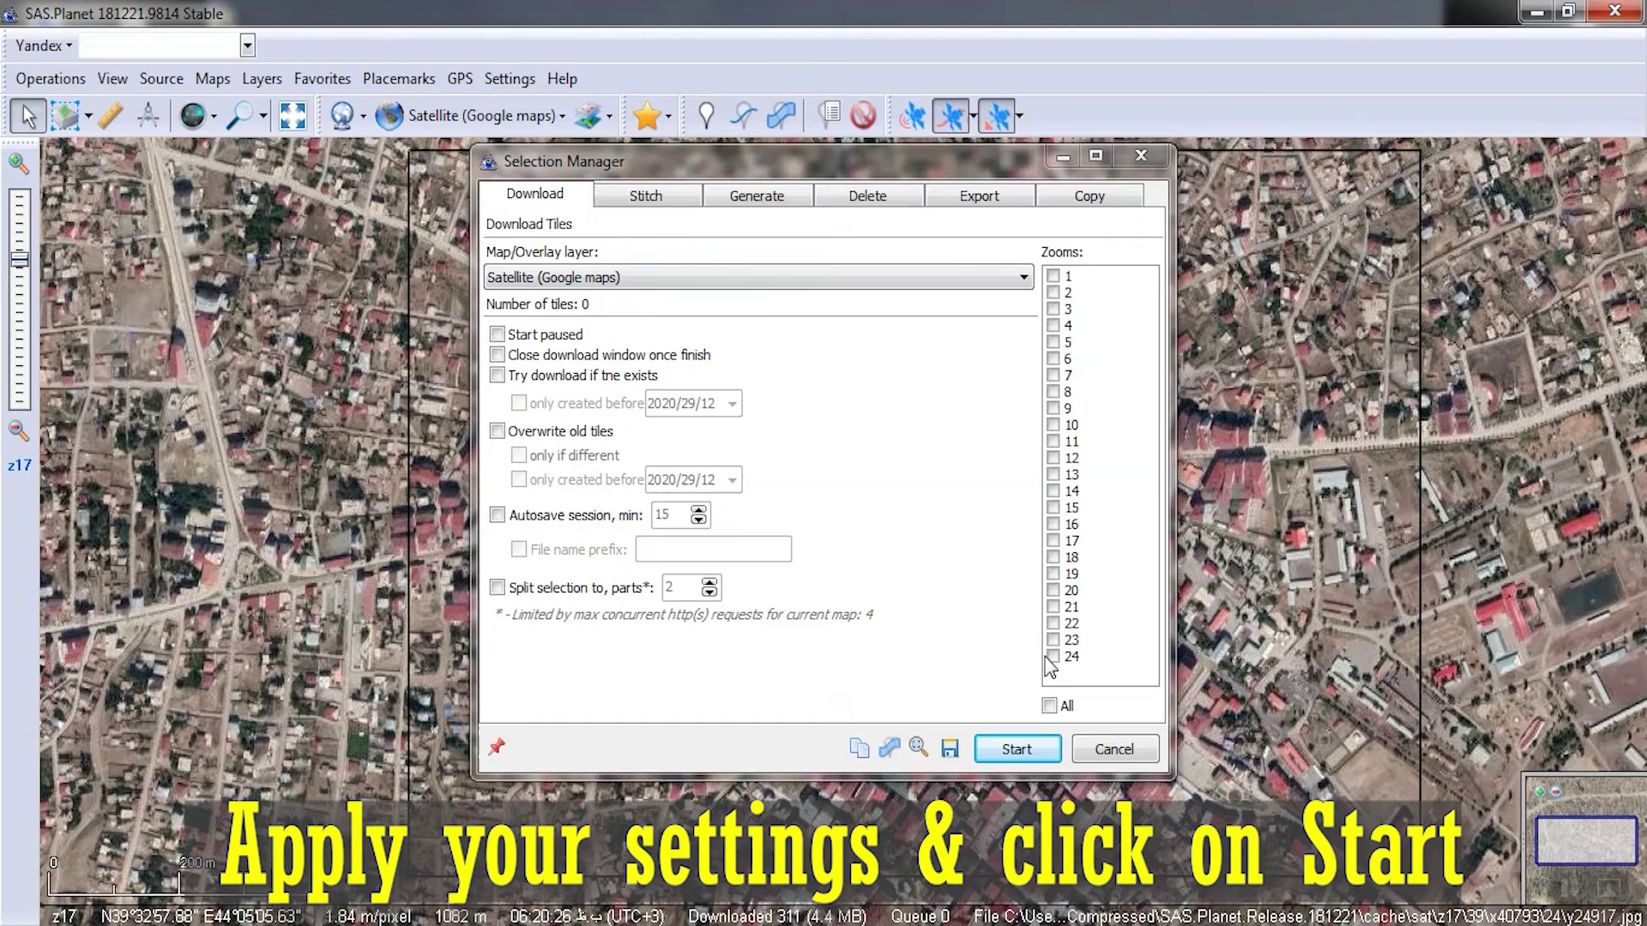
Step: Download the Satellite (Google maps) tiles of the selected area with only zoom level 19 enabled
left_click(1057, 591)
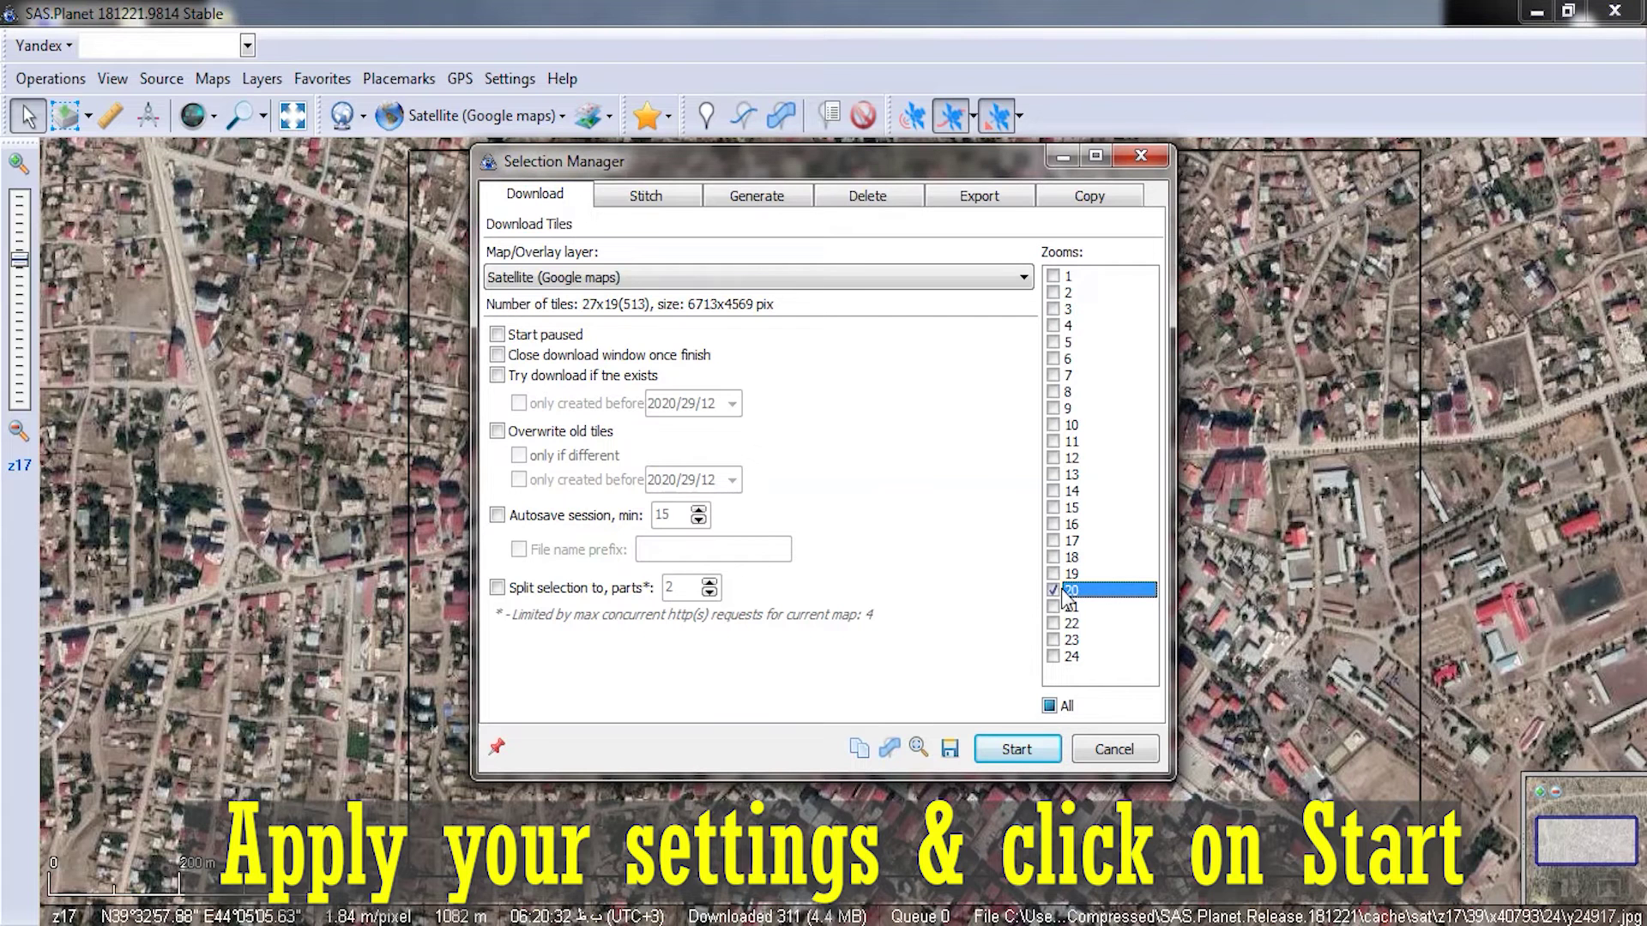
left_click(1054, 591)
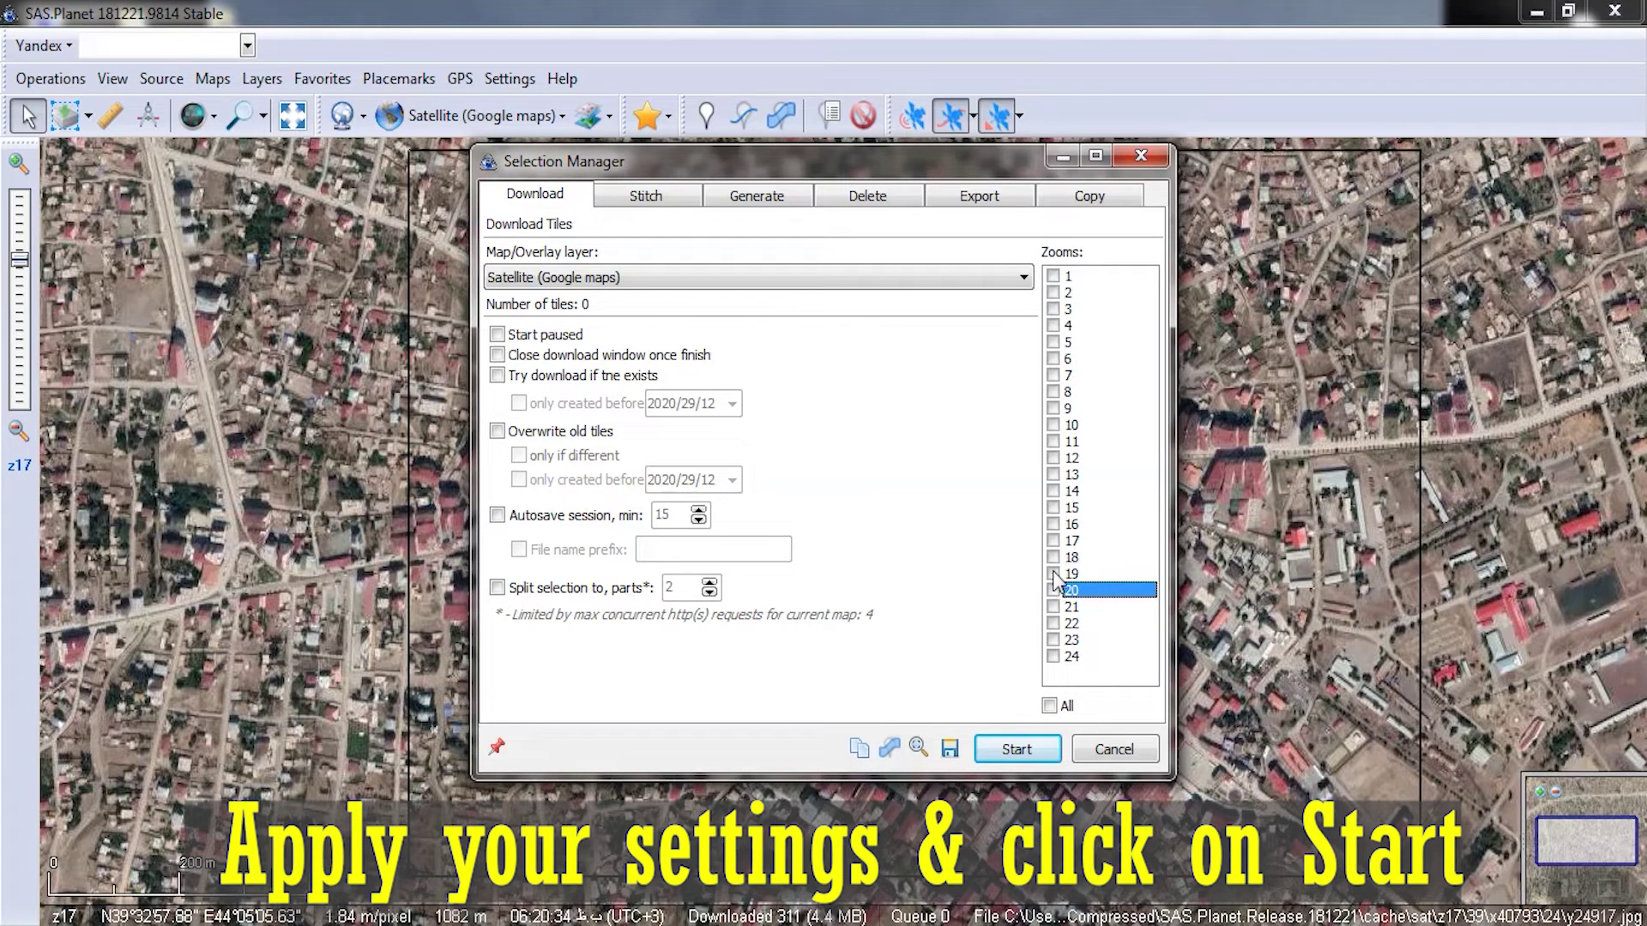
left_click(1054, 574)
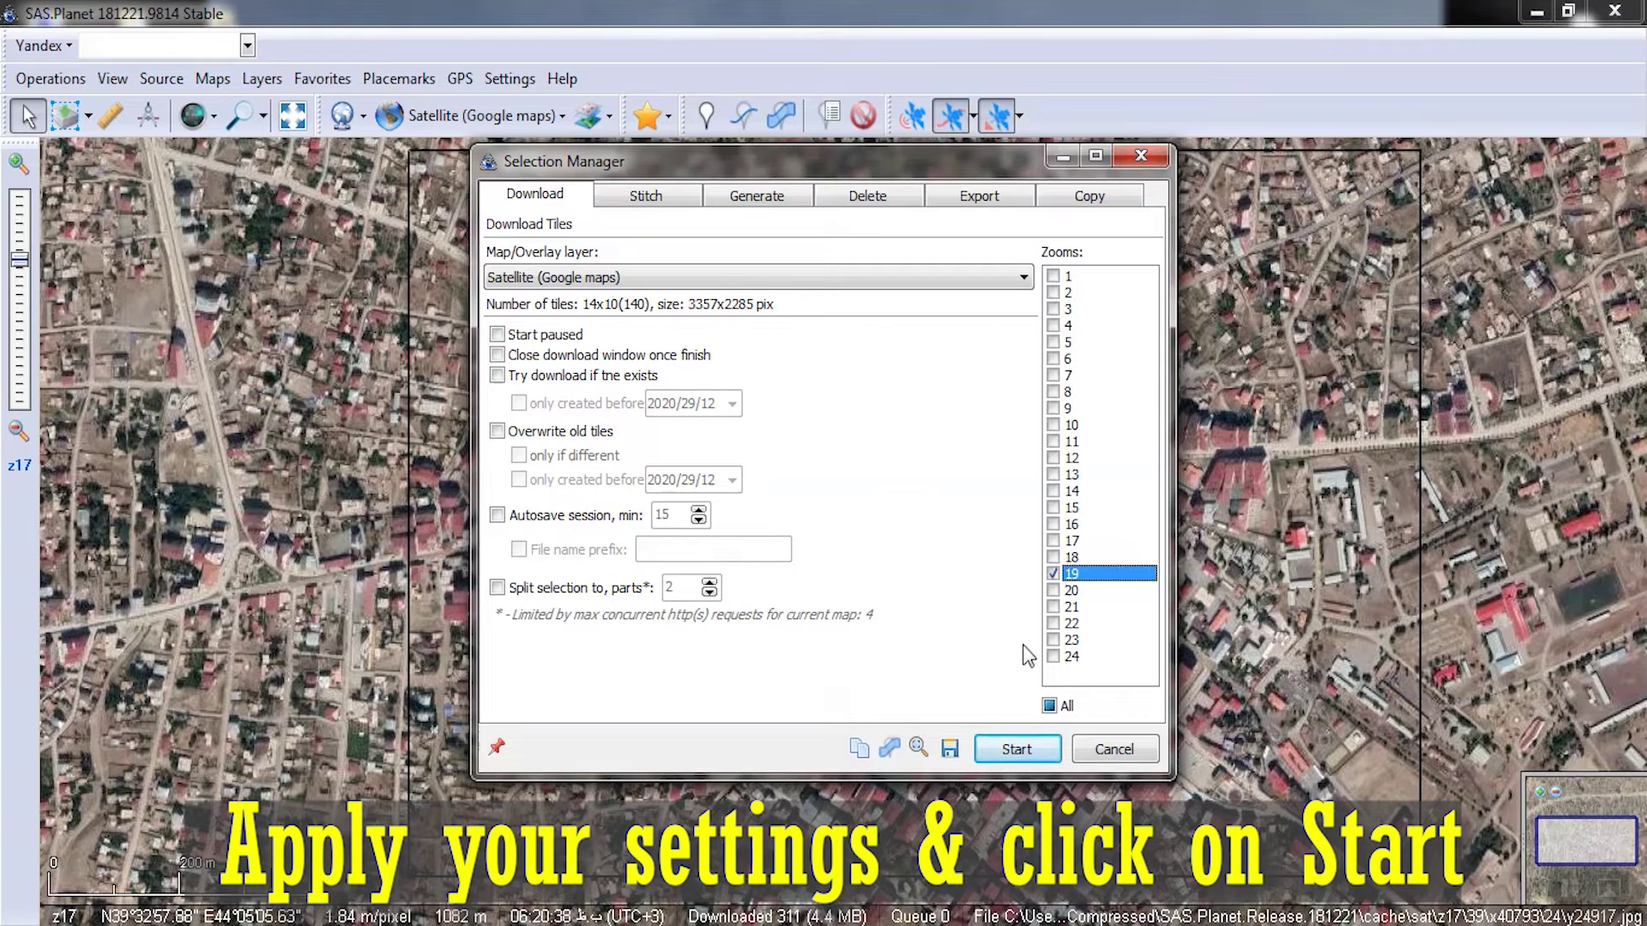
left_click(796, 276)
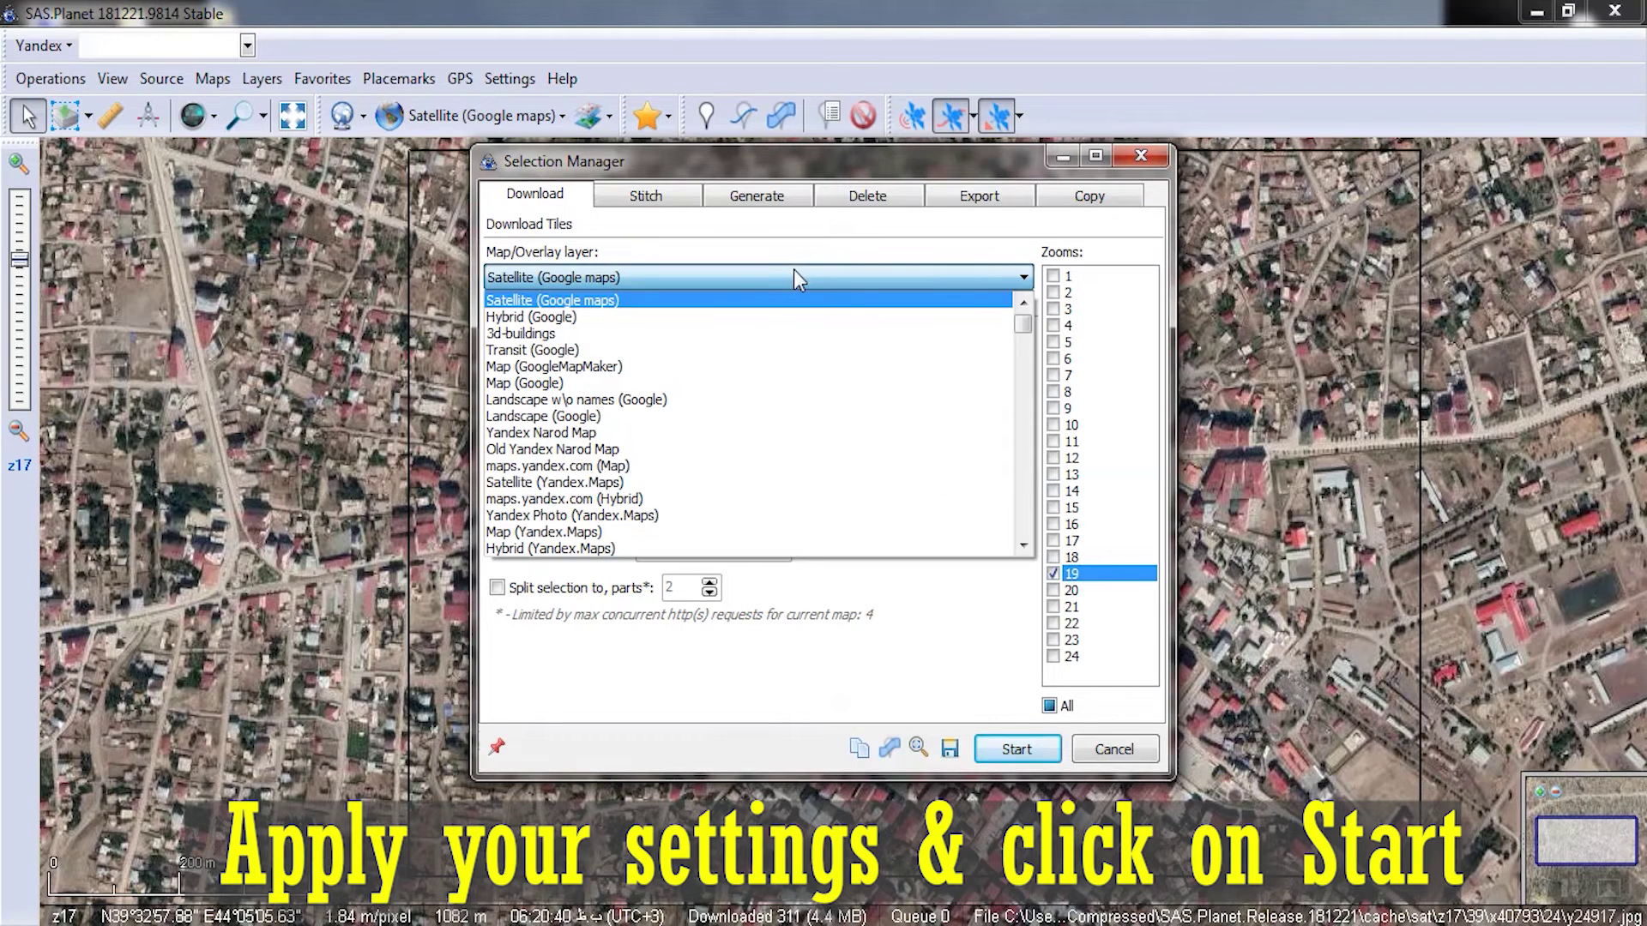
left_click(735, 302)
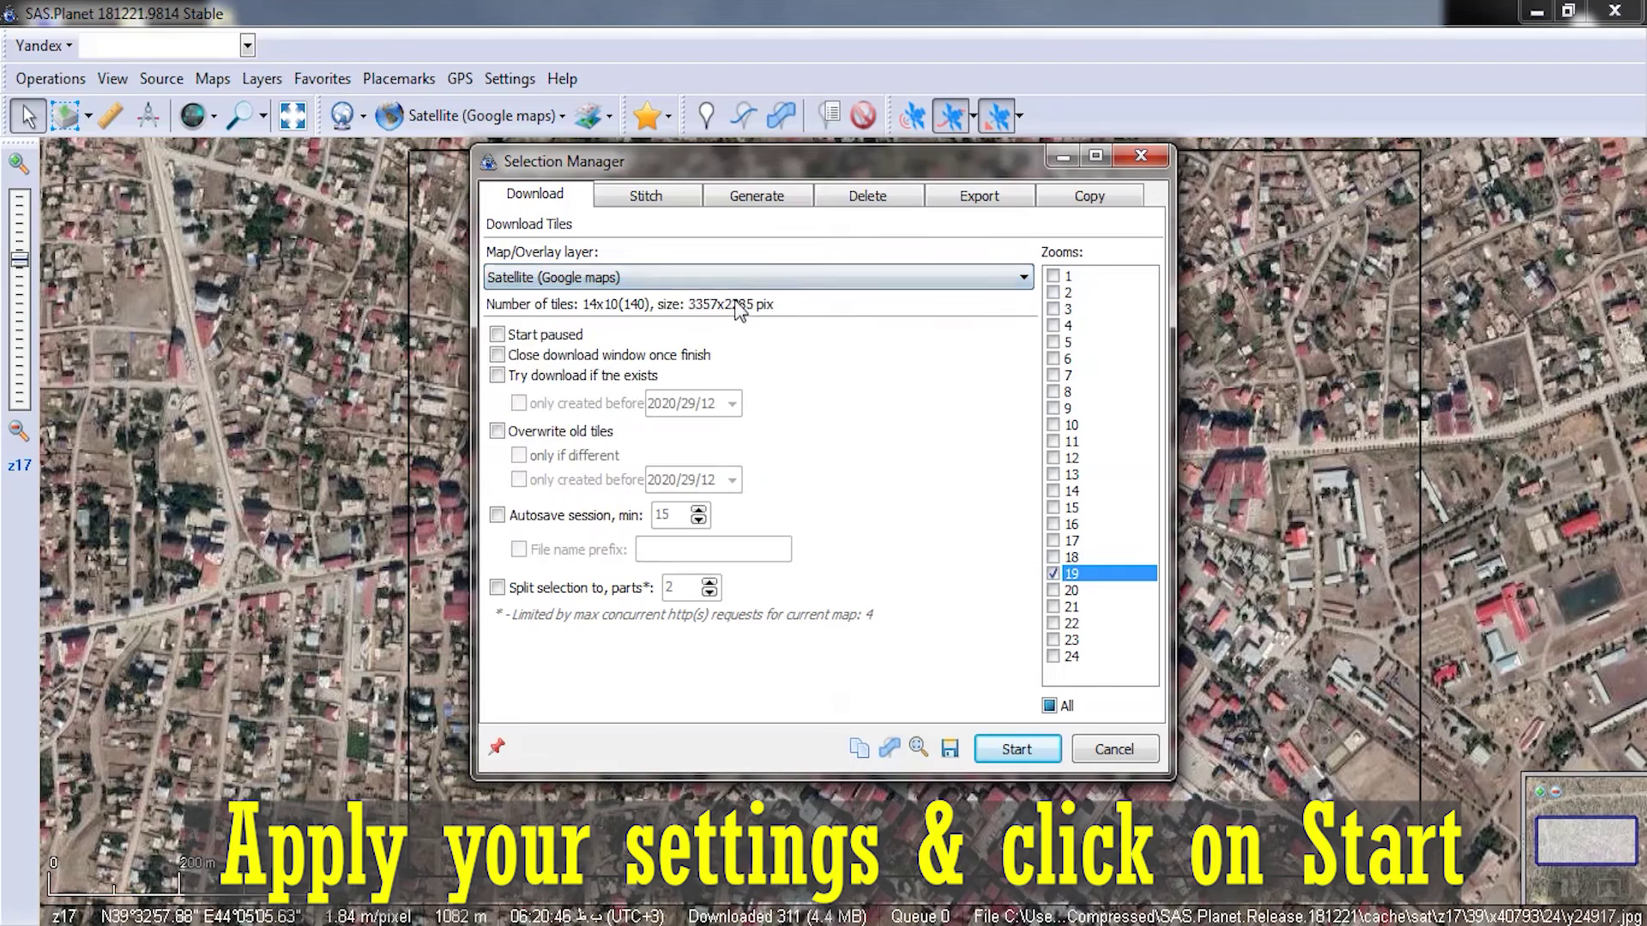
left_click(1017, 748)
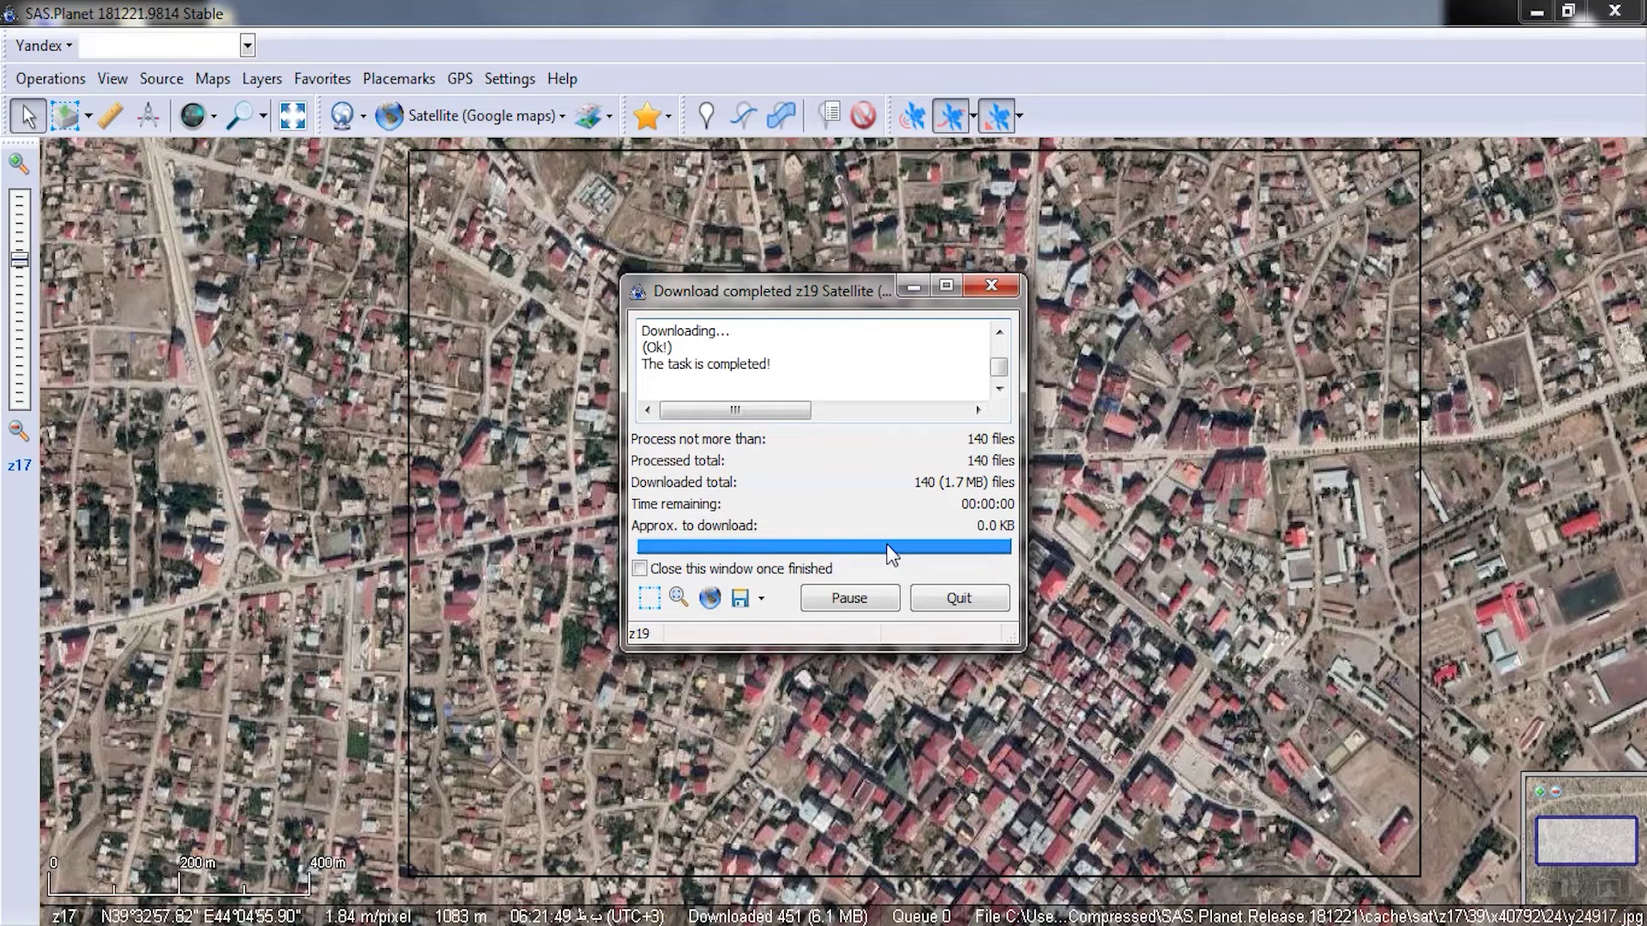
Step: Reopen the last selection, check the zoom level chosen for its download, and bring up its stitching settings
double_click(654, 350)
left_click(87, 121)
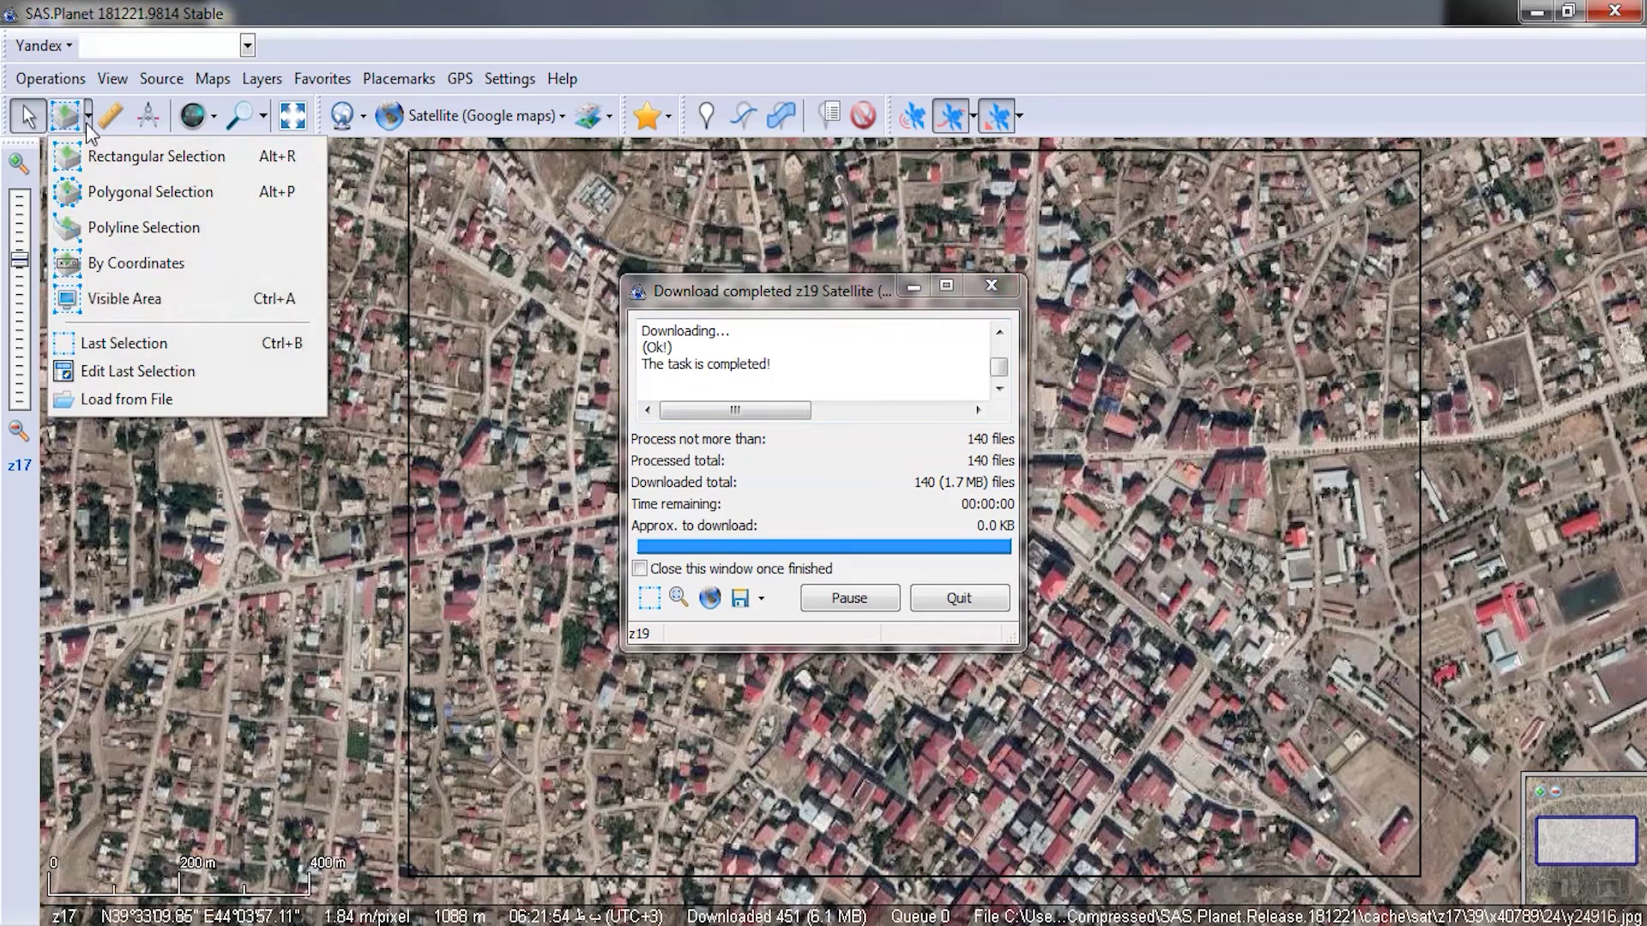
left_click(211, 346)
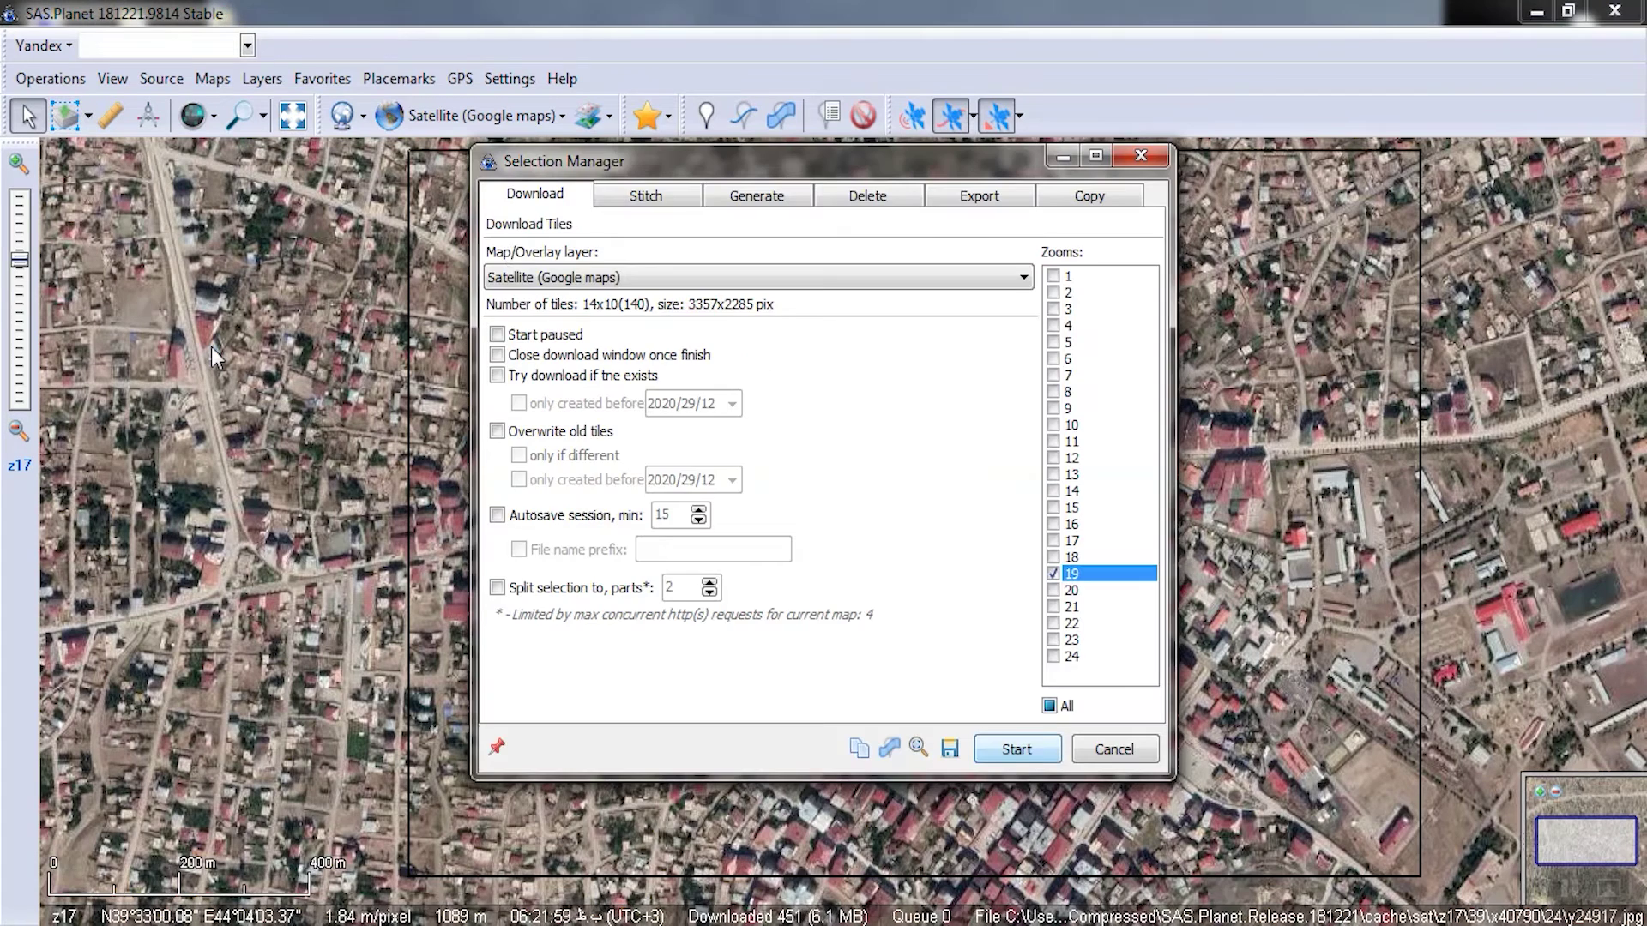
left_click(633, 199)
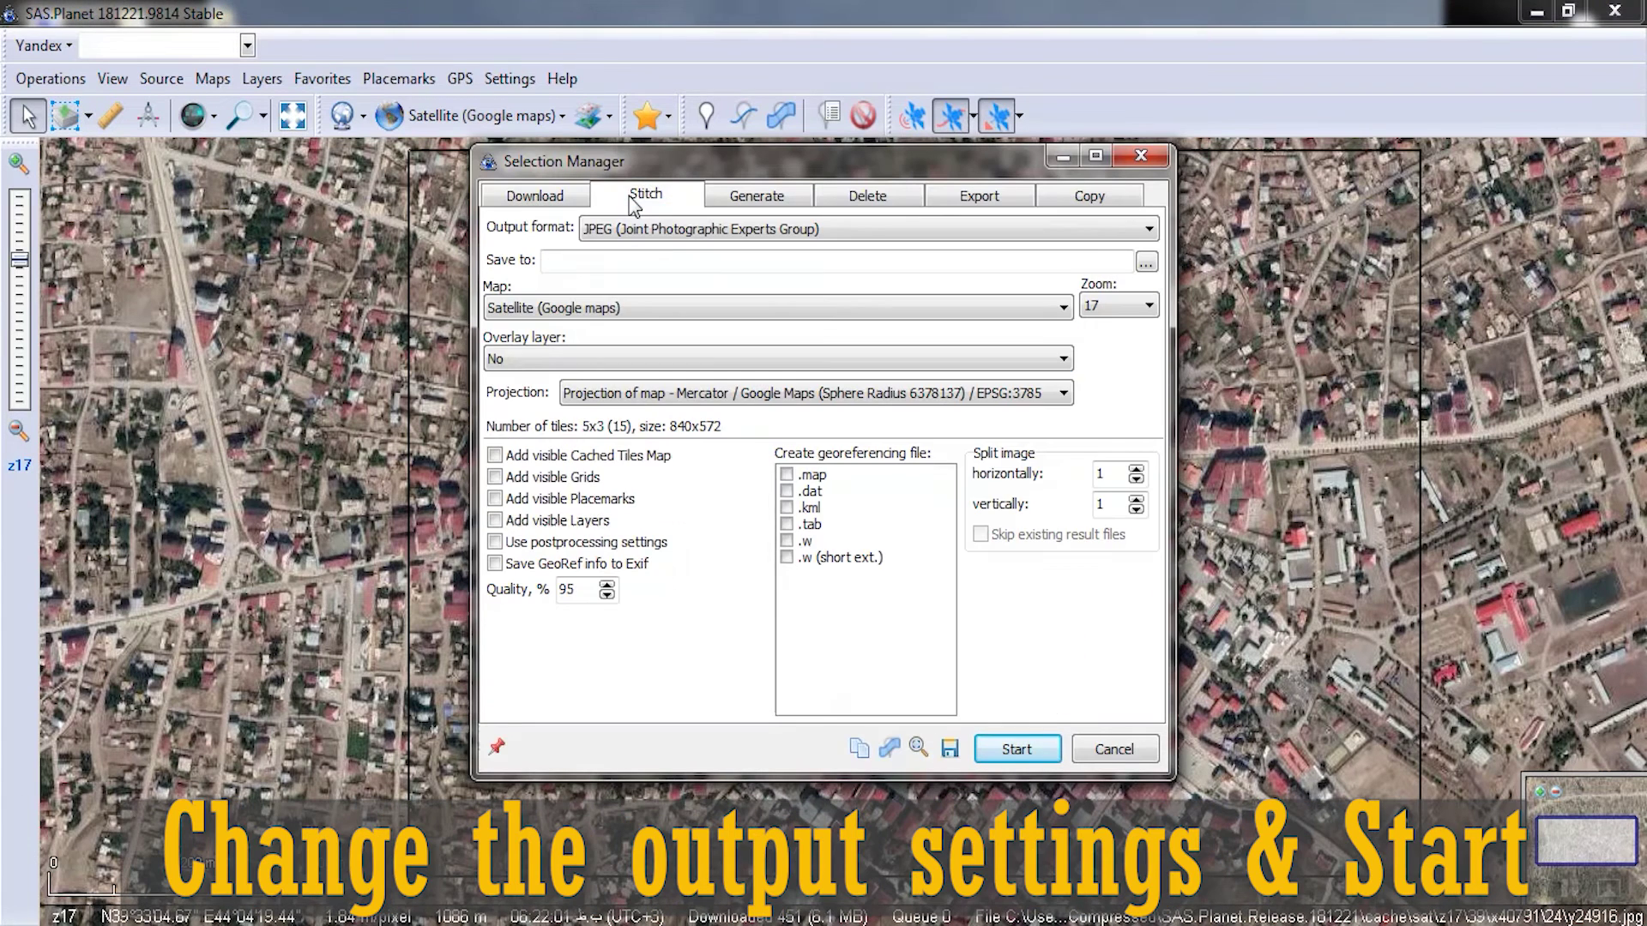
left_click(566, 197)
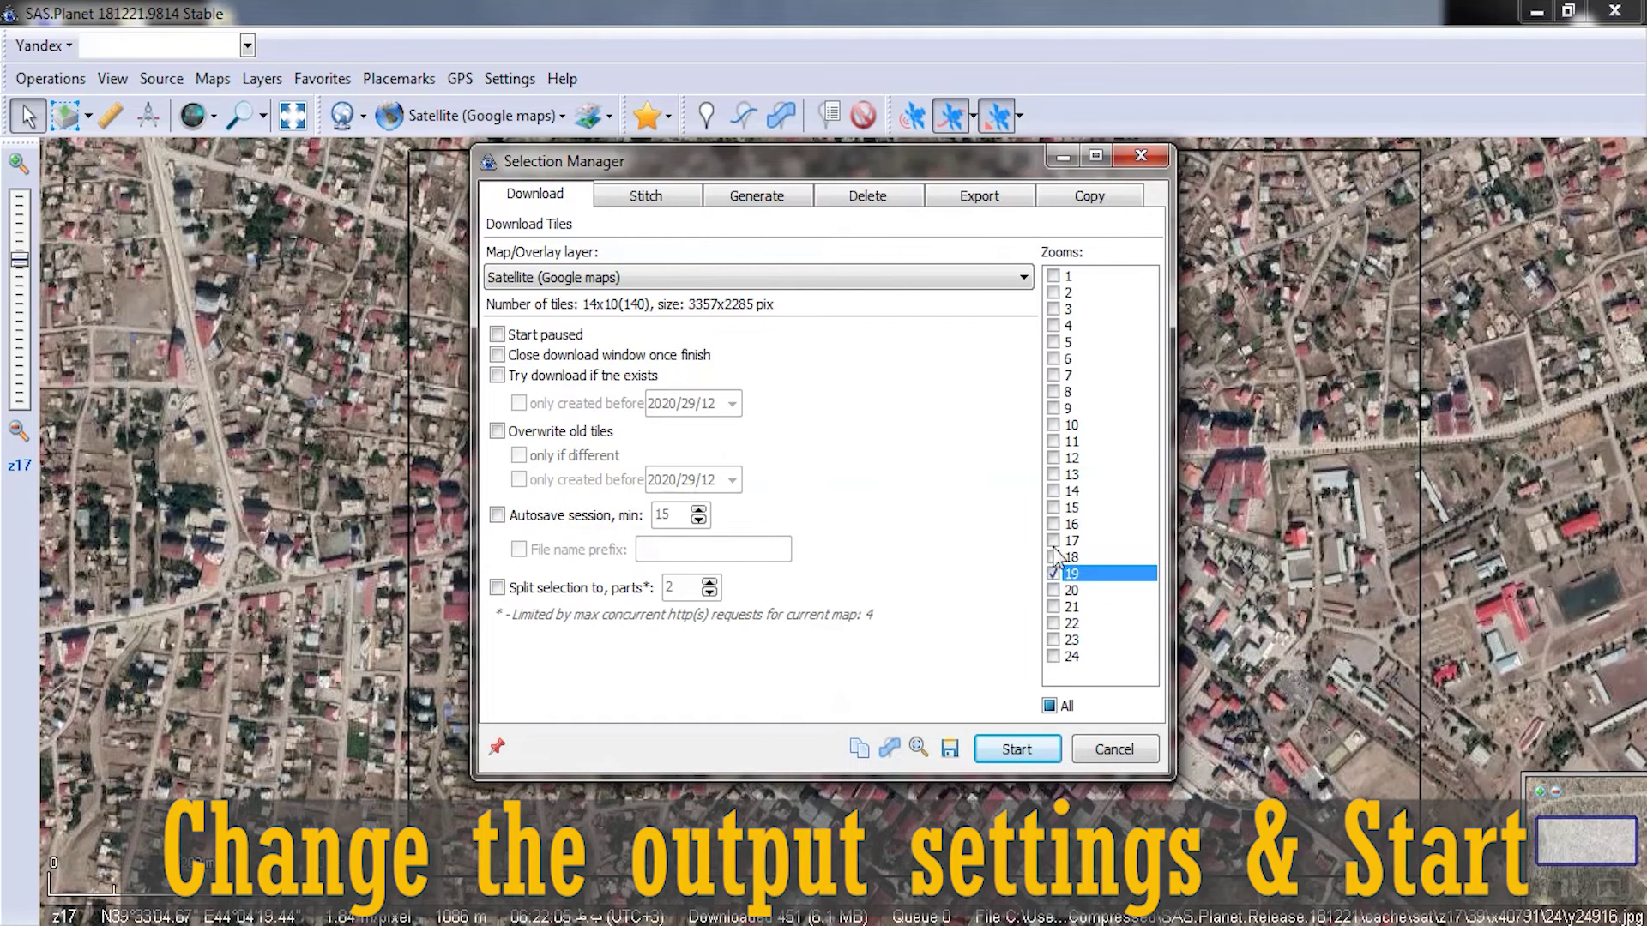
left_click(650, 197)
Step: Set the stitching zoom to 19 and the output format to GeoTIFF (Tagged Image File Format)
left_click(1119, 308)
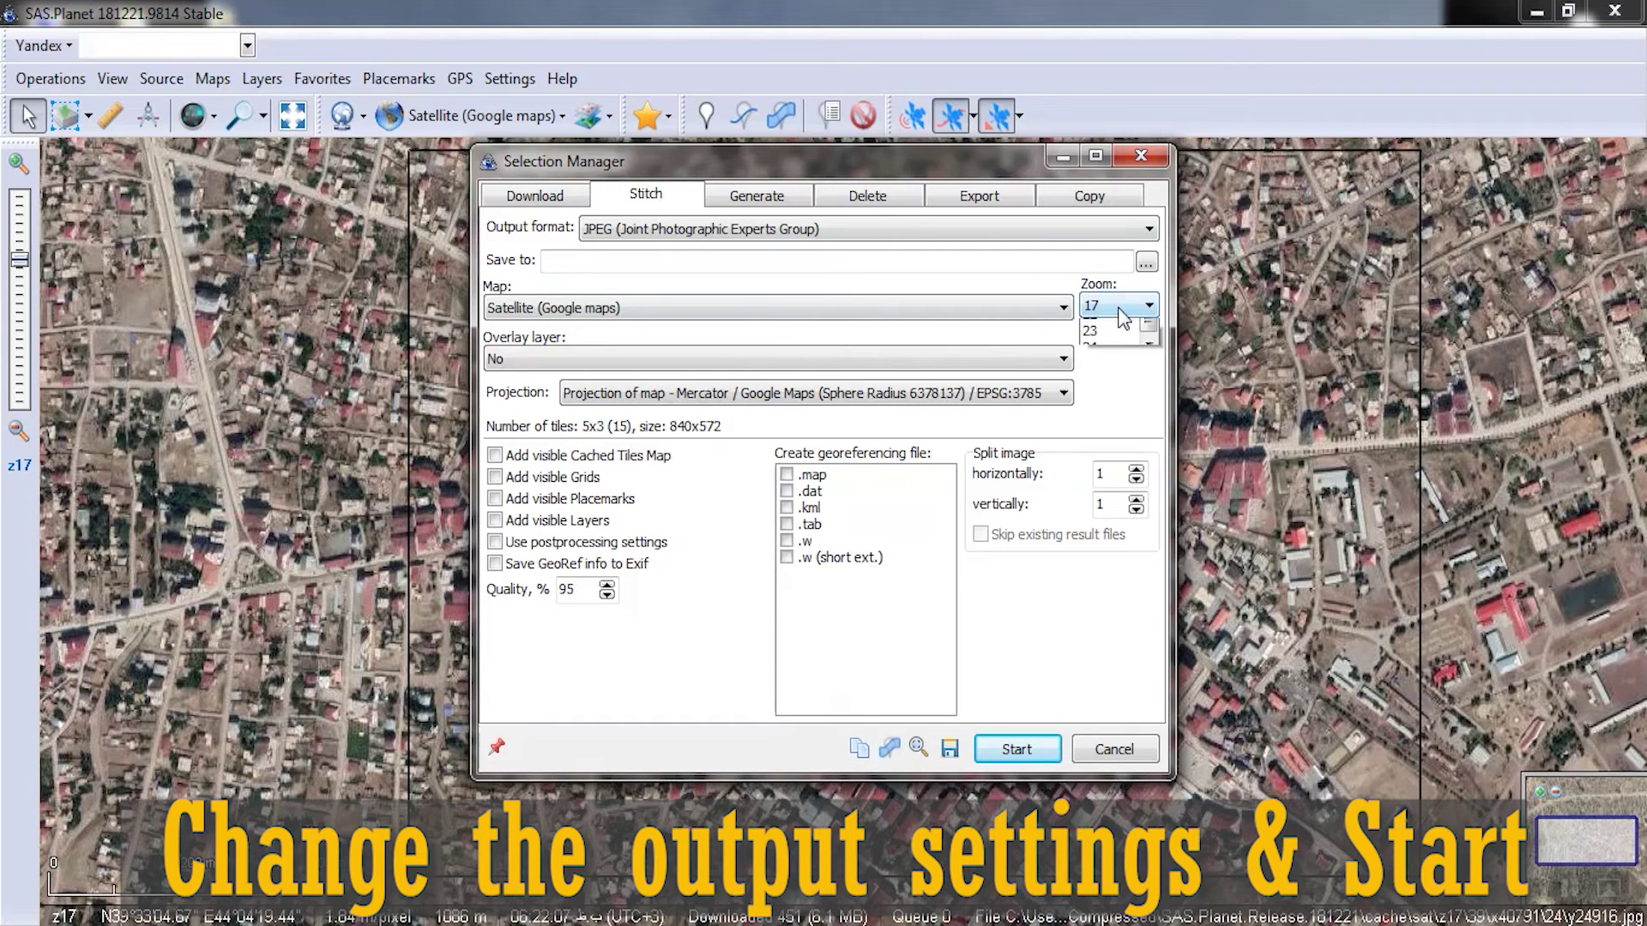
left_click(1109, 361)
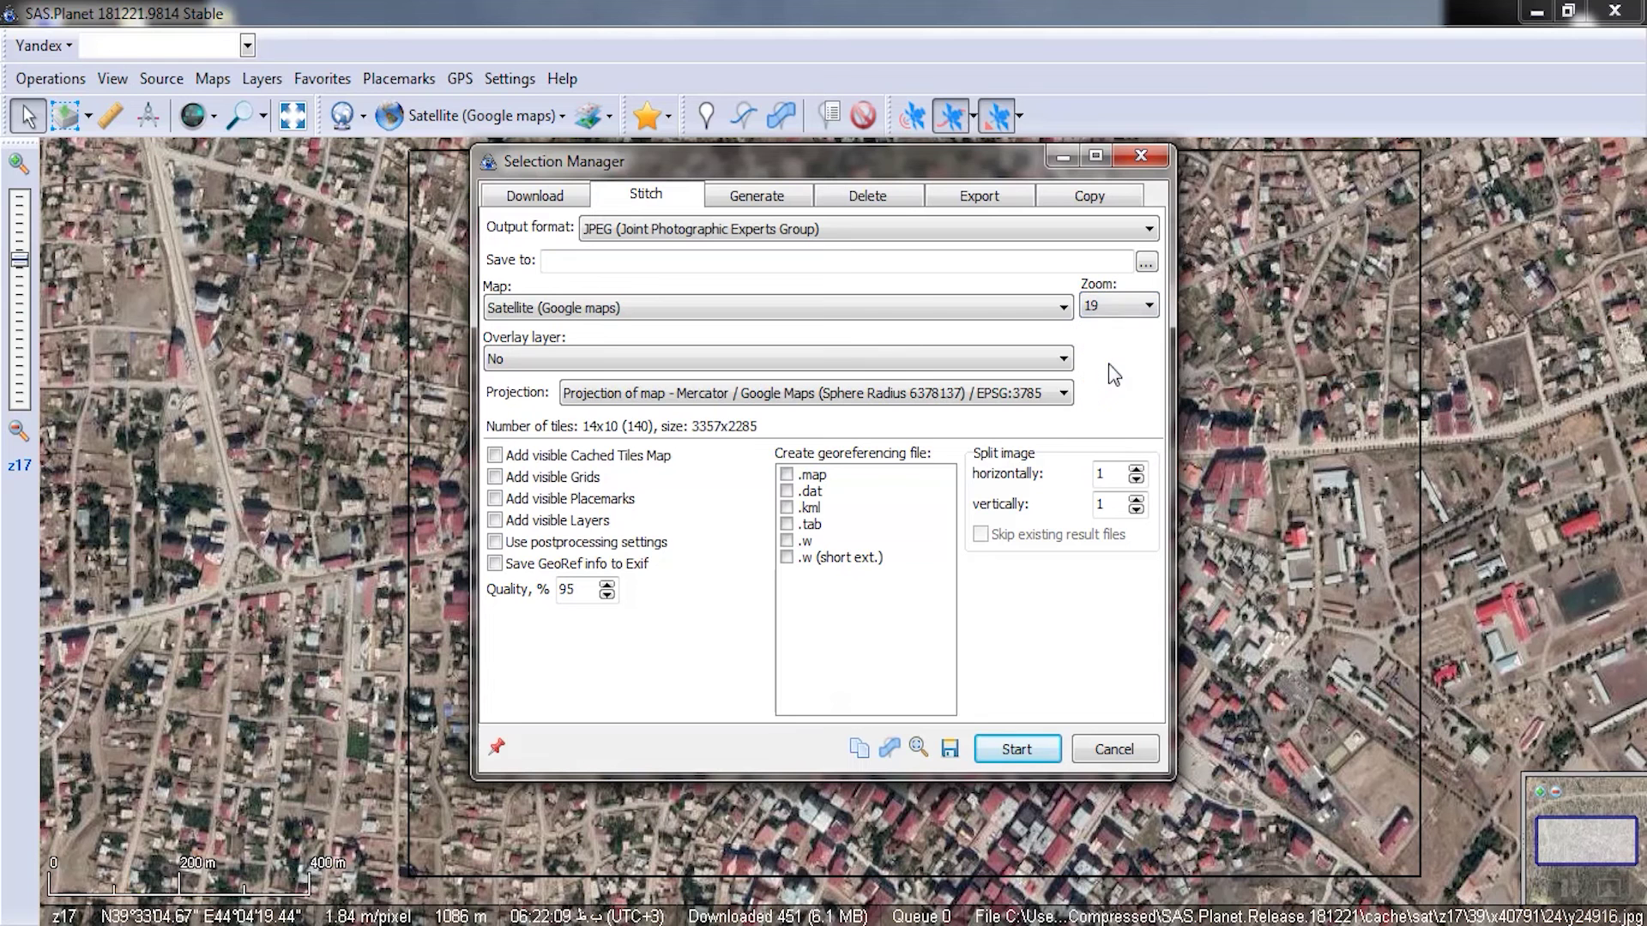
left_click(821, 239)
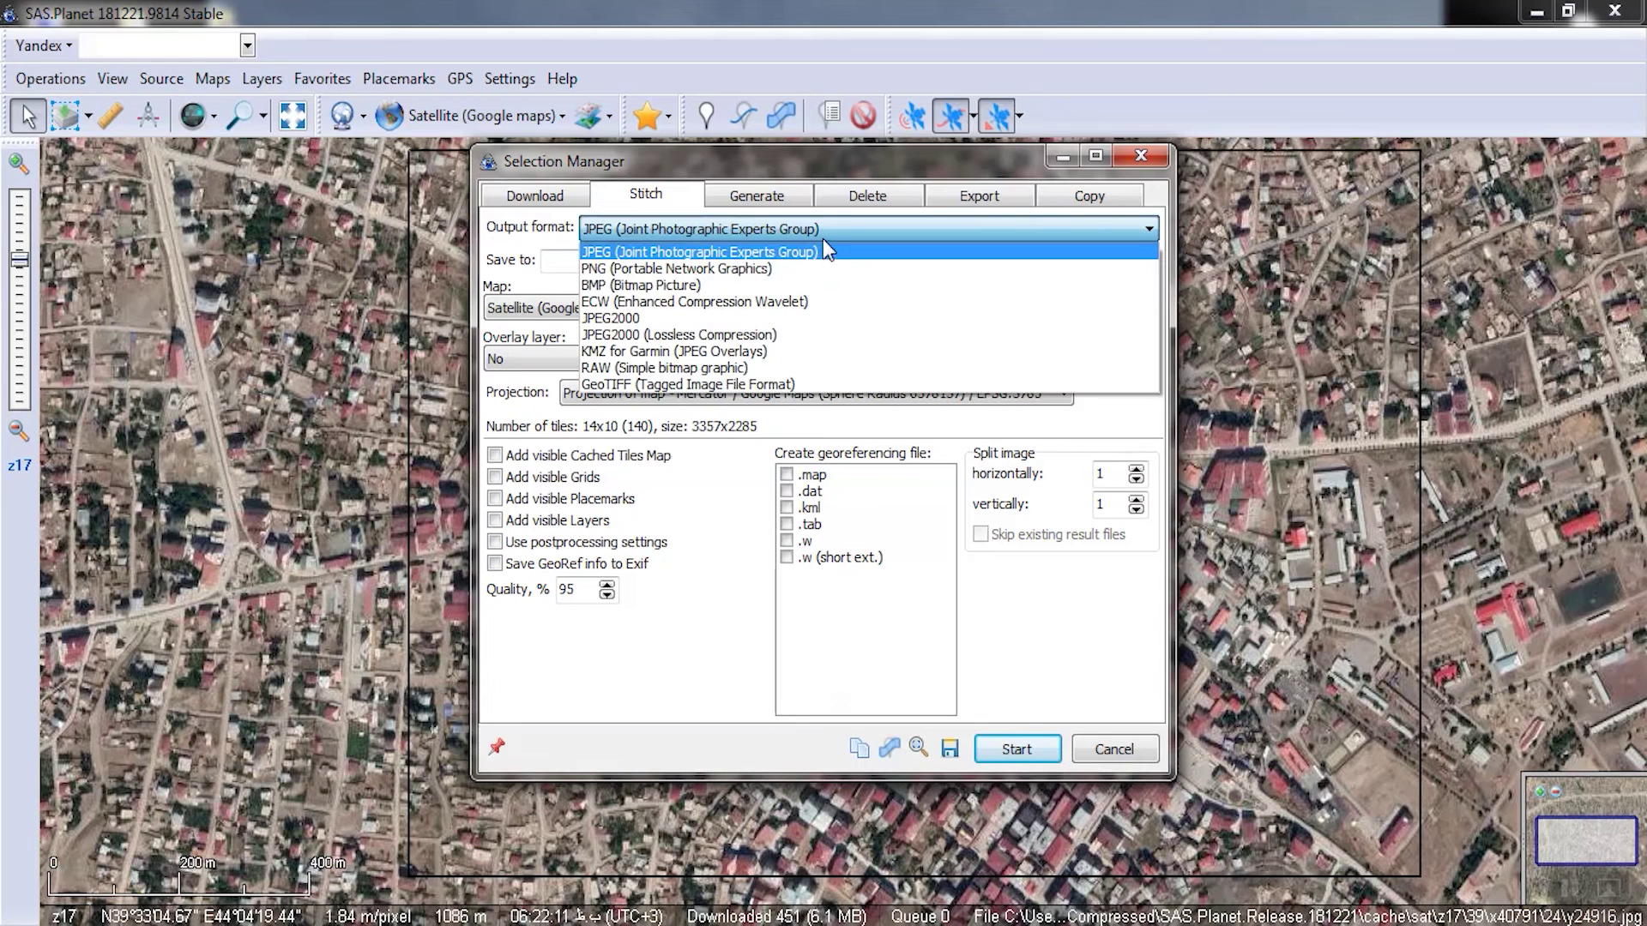
left_click(733, 385)
Step: Review the map and overlay layer choices for stitching, and set the projection to Geographic (Latitude/Longitude) / WGS84 / EPSG:4326
left_click(686, 310)
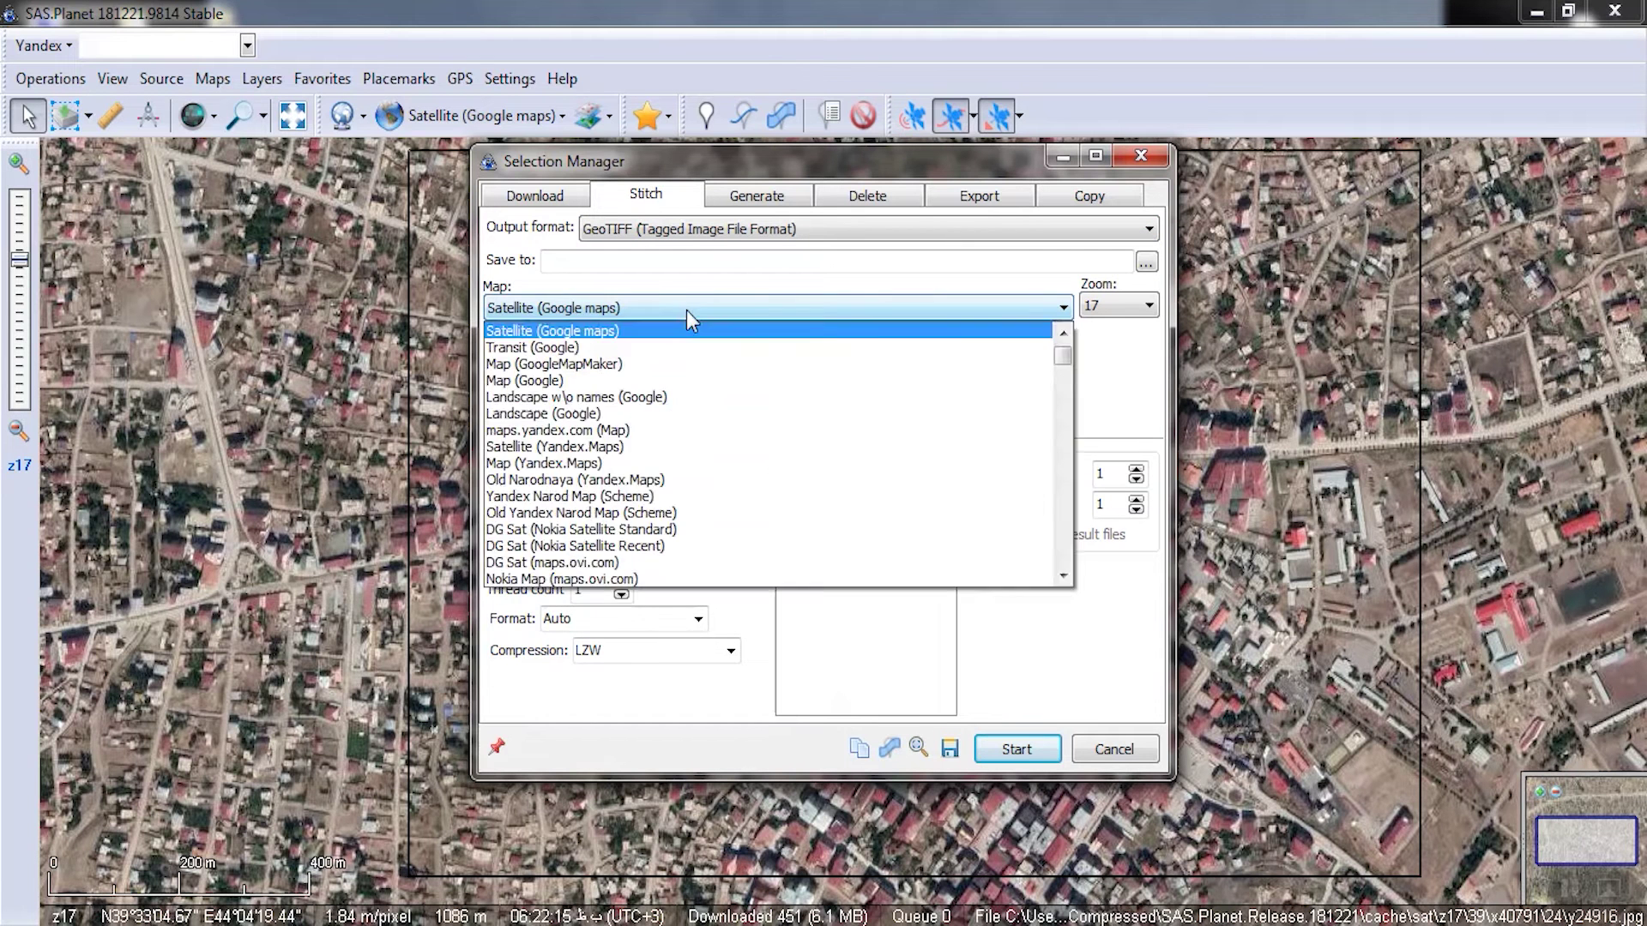
left_click(686, 310)
left_click(704, 358)
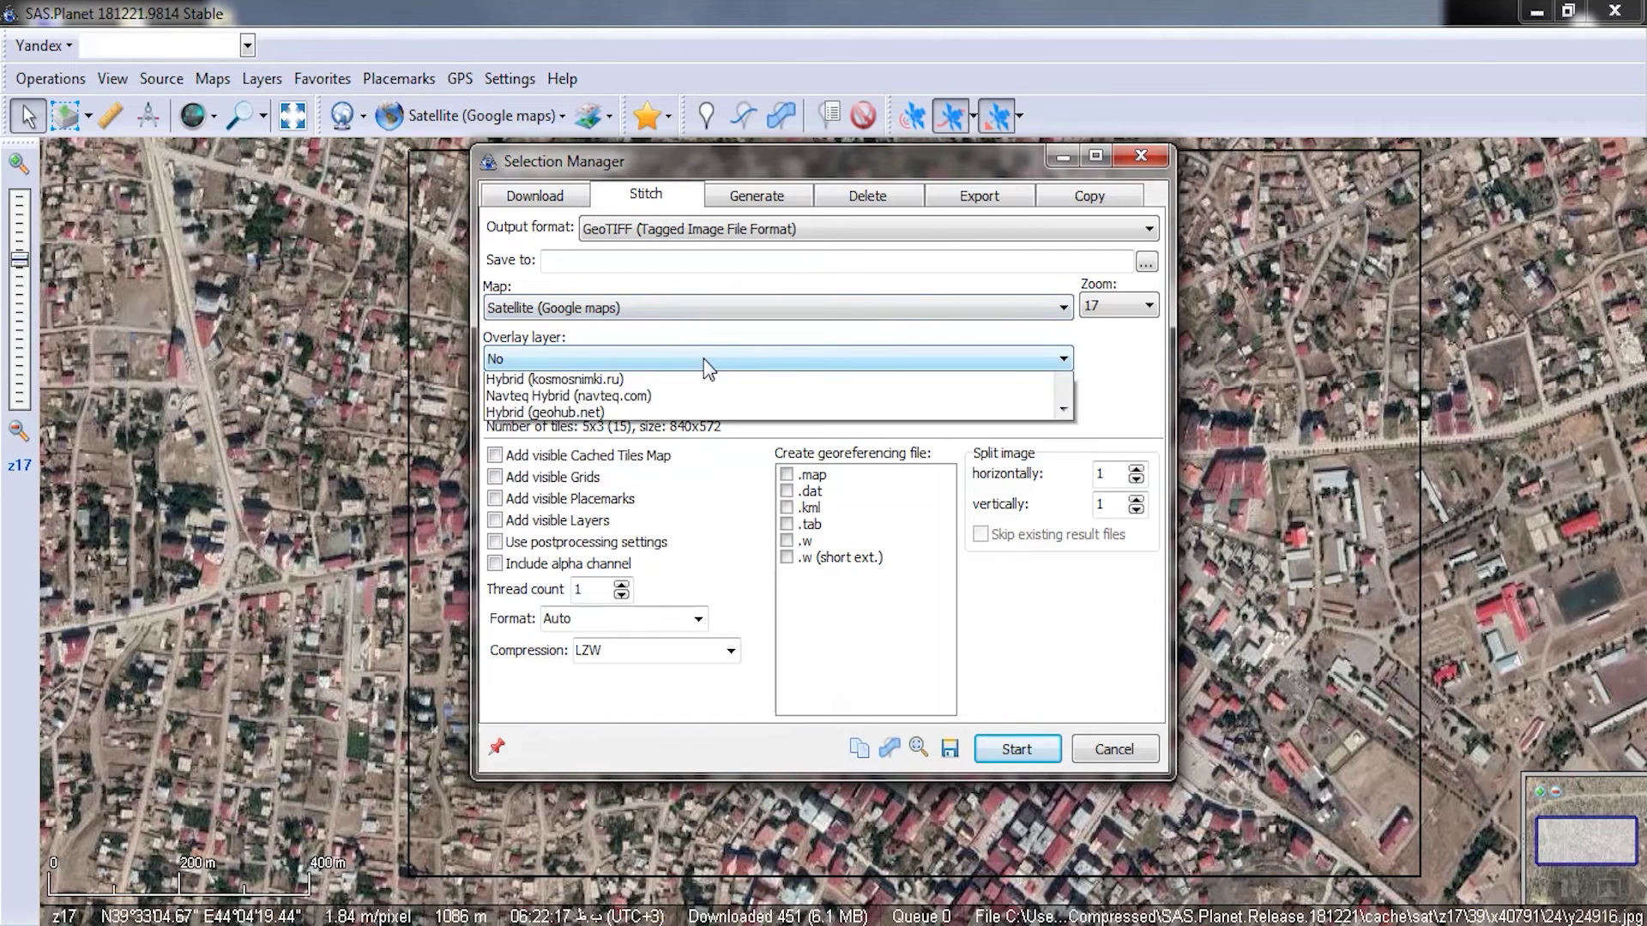
left_click(703, 358)
left_click(743, 395)
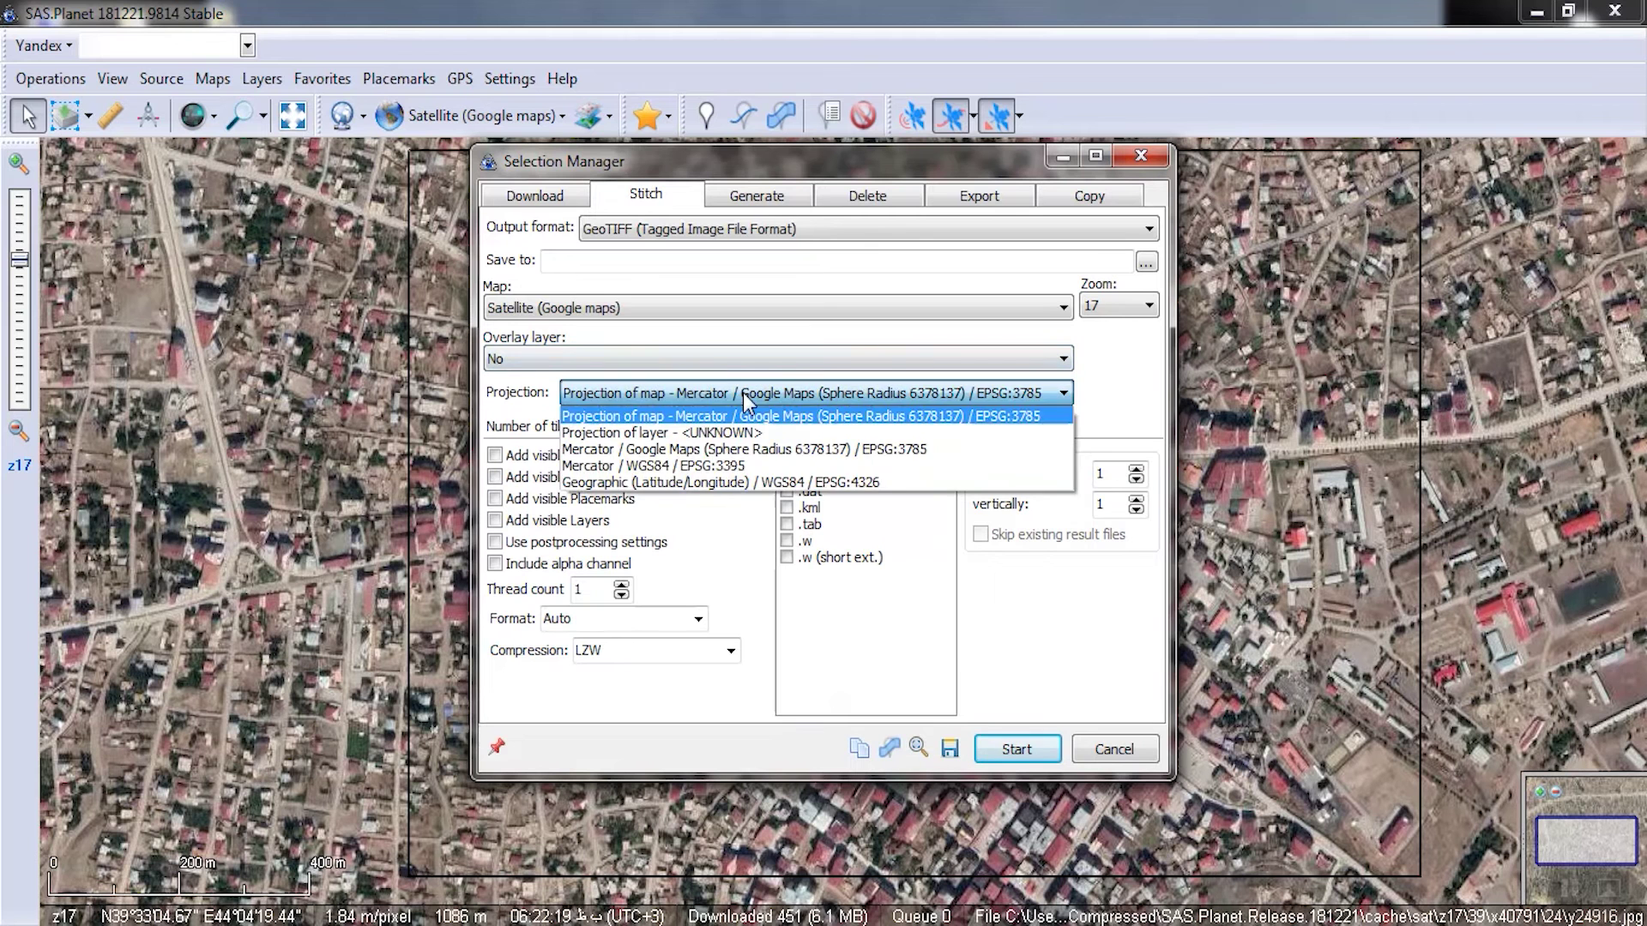
left_click(743, 482)
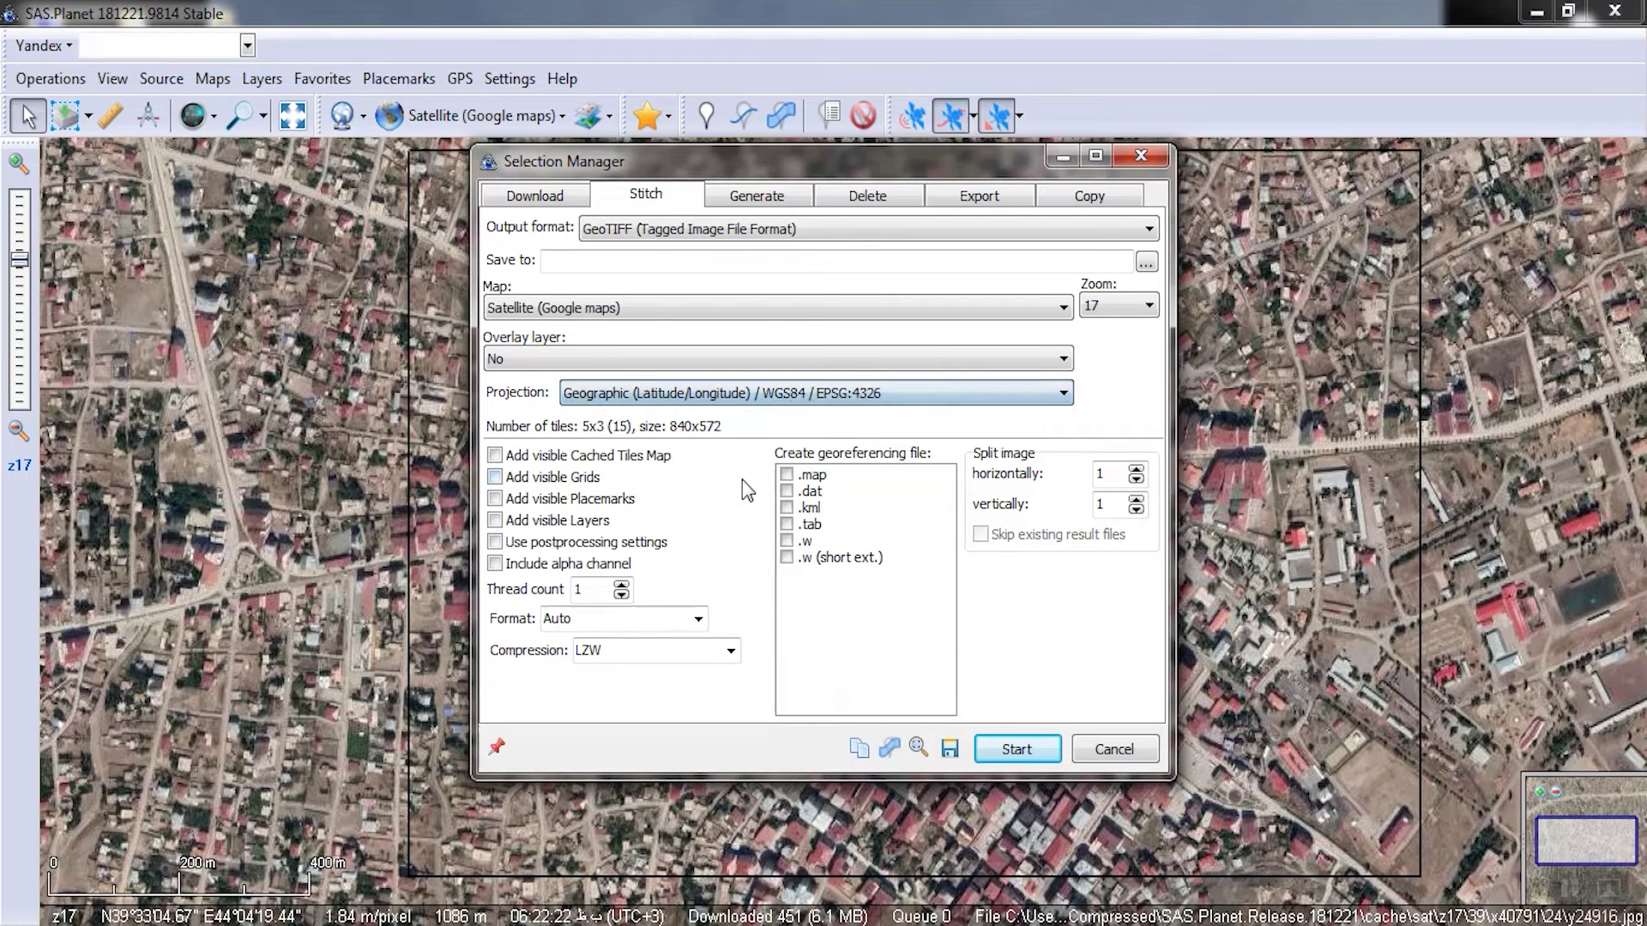
Step: Create a new folder inside the KML folder and open it as the save location for the stitched image
left_click(1150, 262)
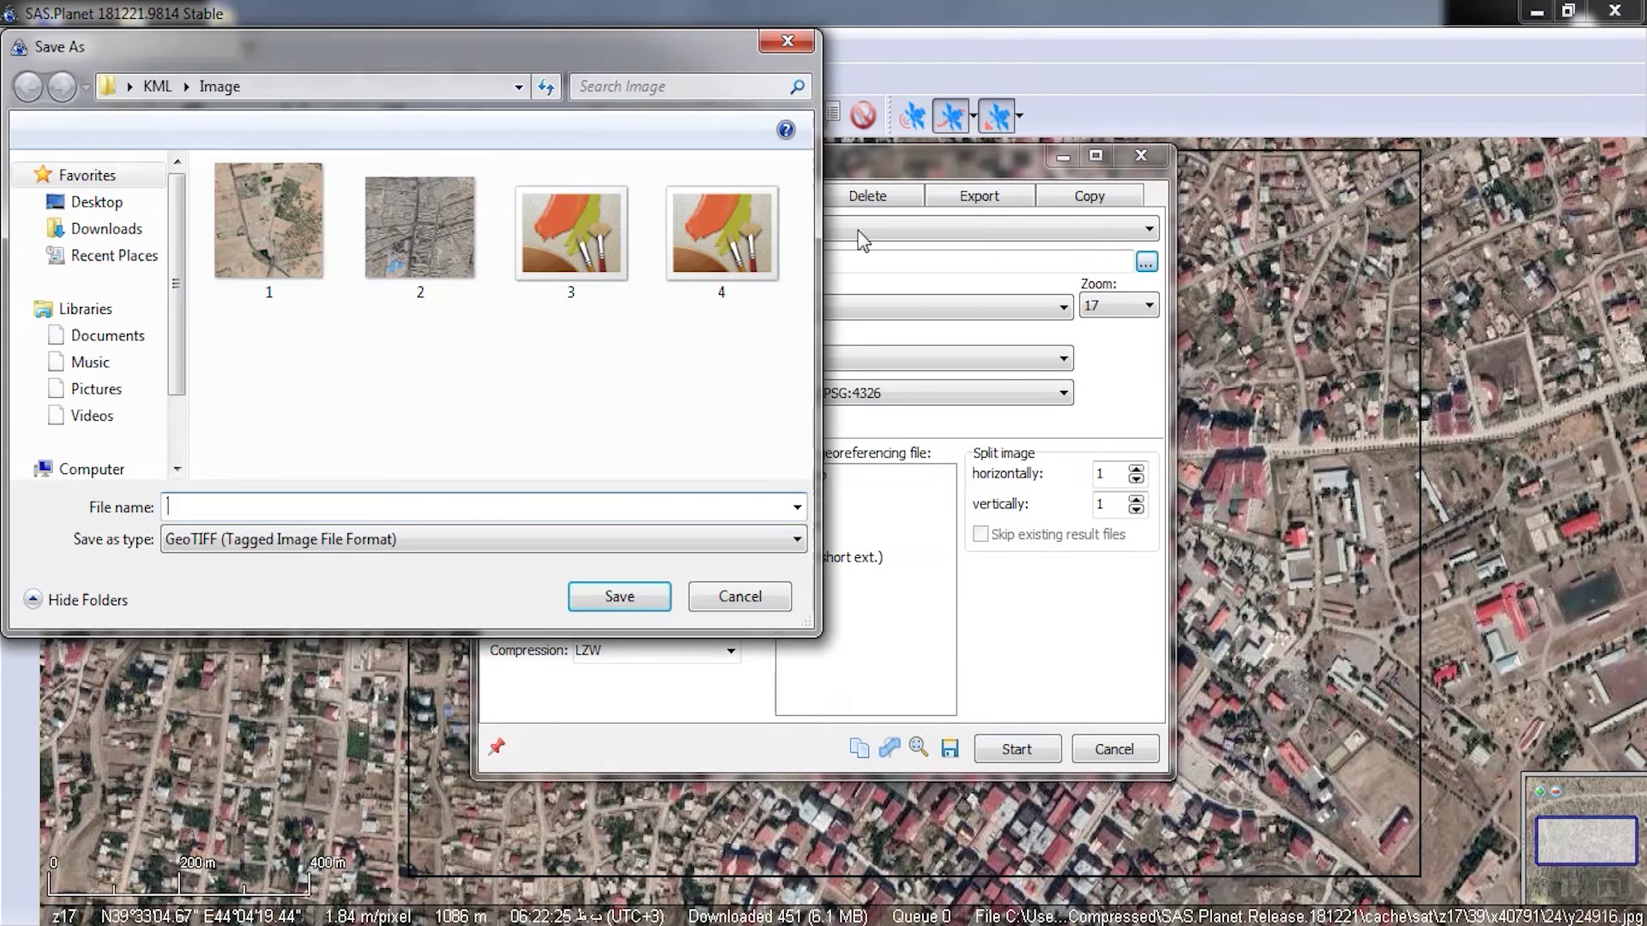
left_click(160, 87)
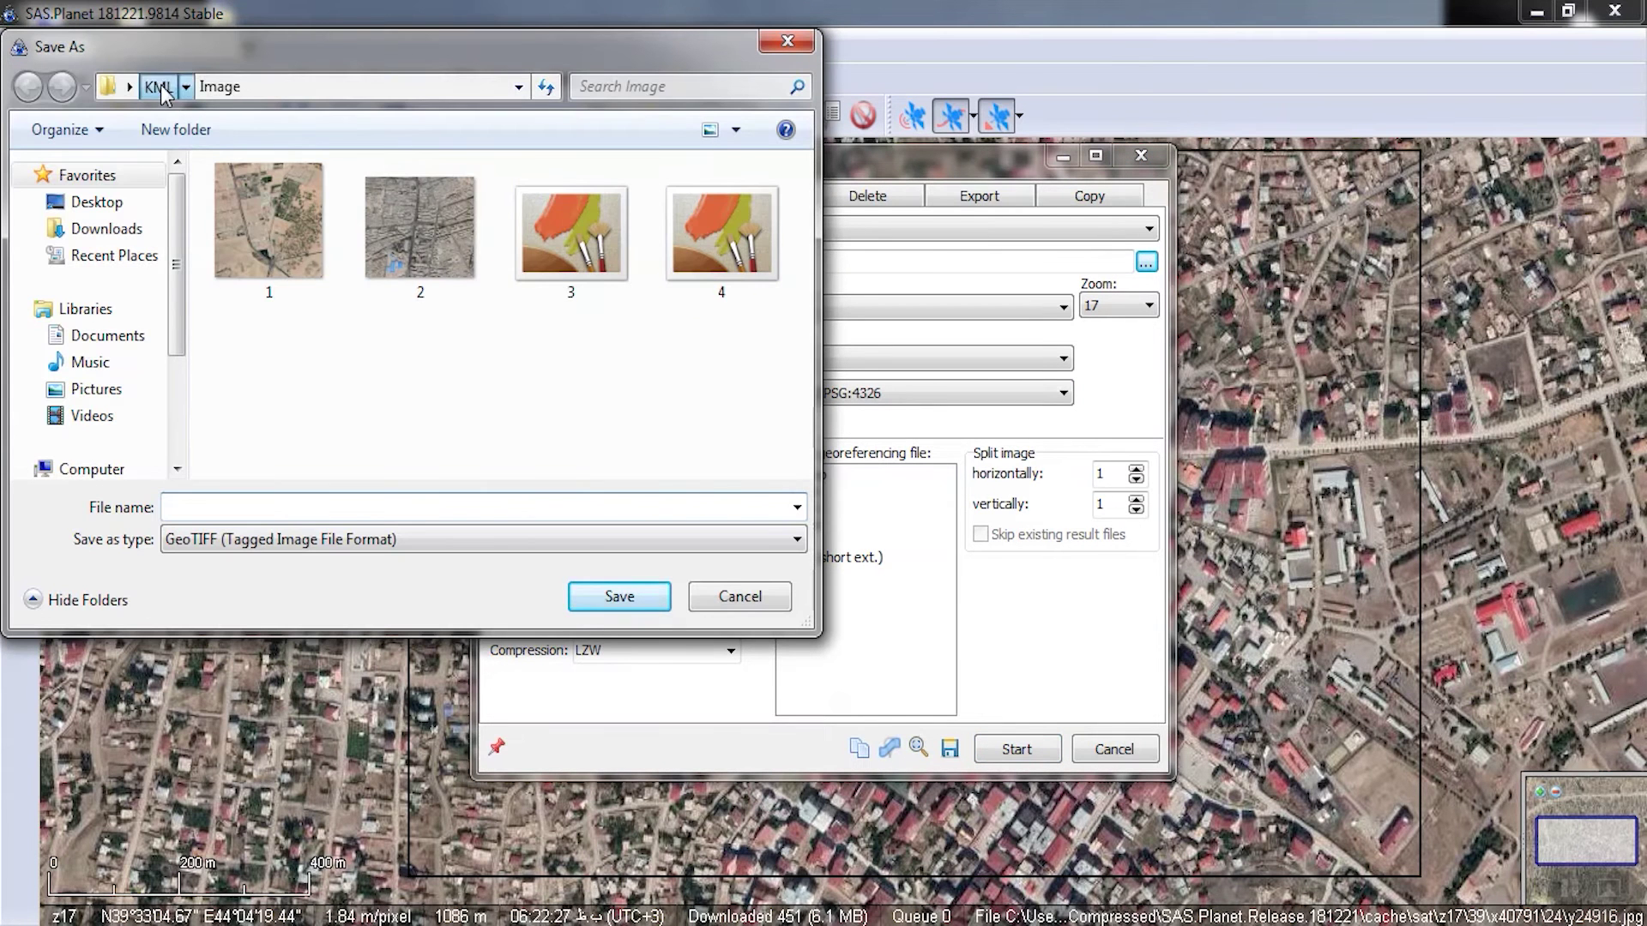
left_click(206, 129)
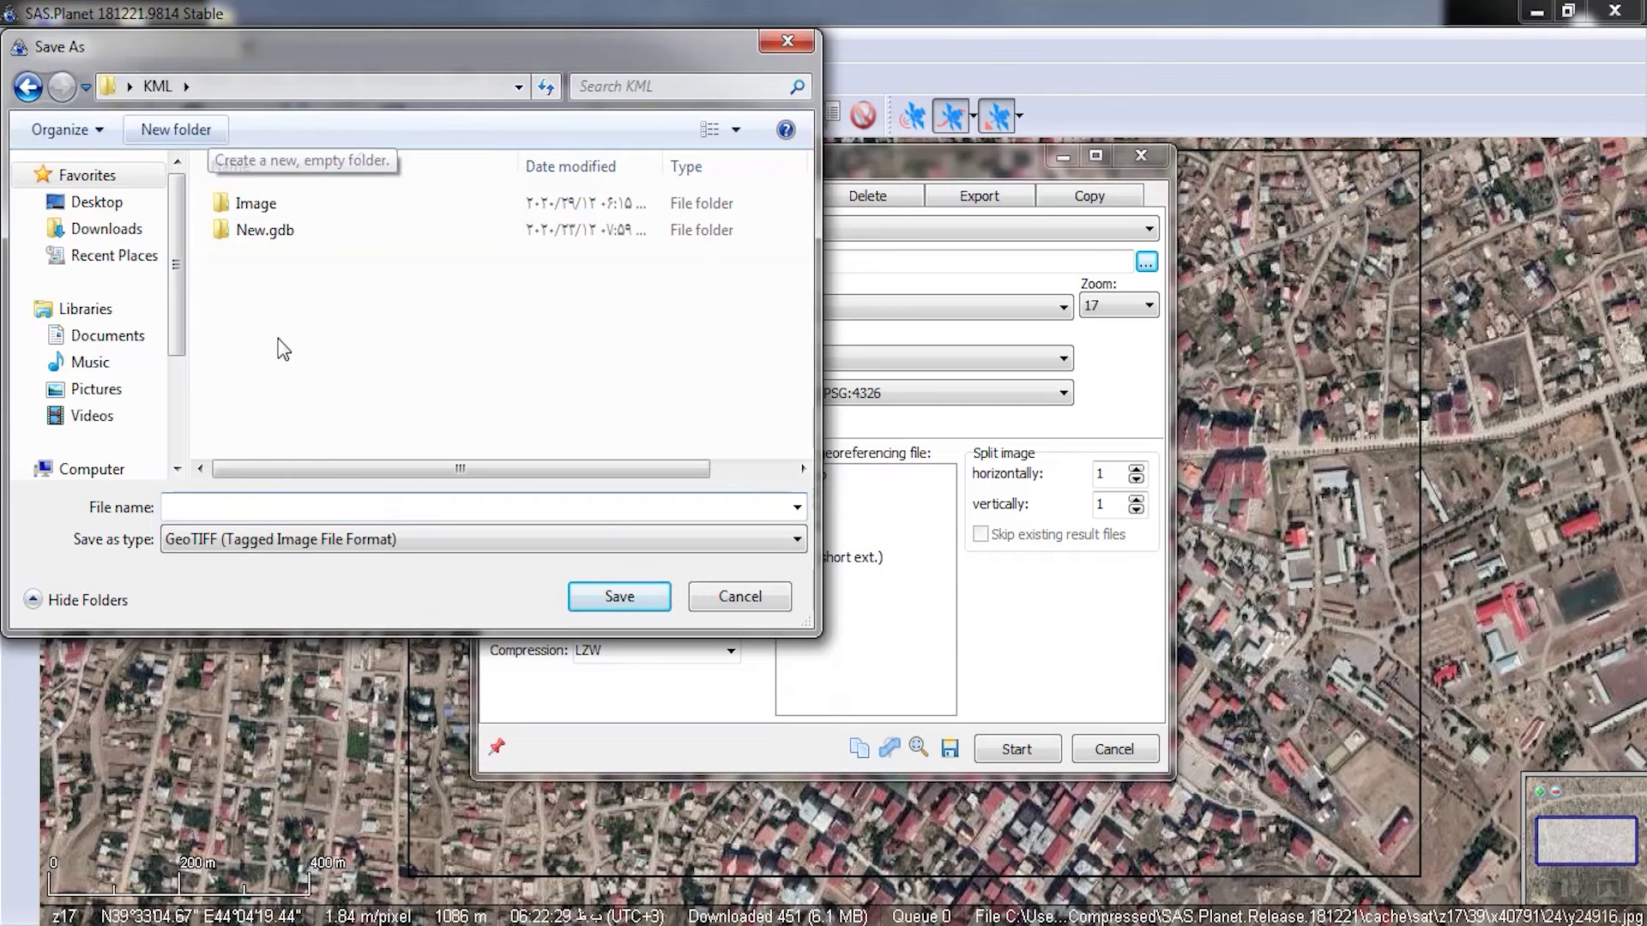
double_click(293, 229)
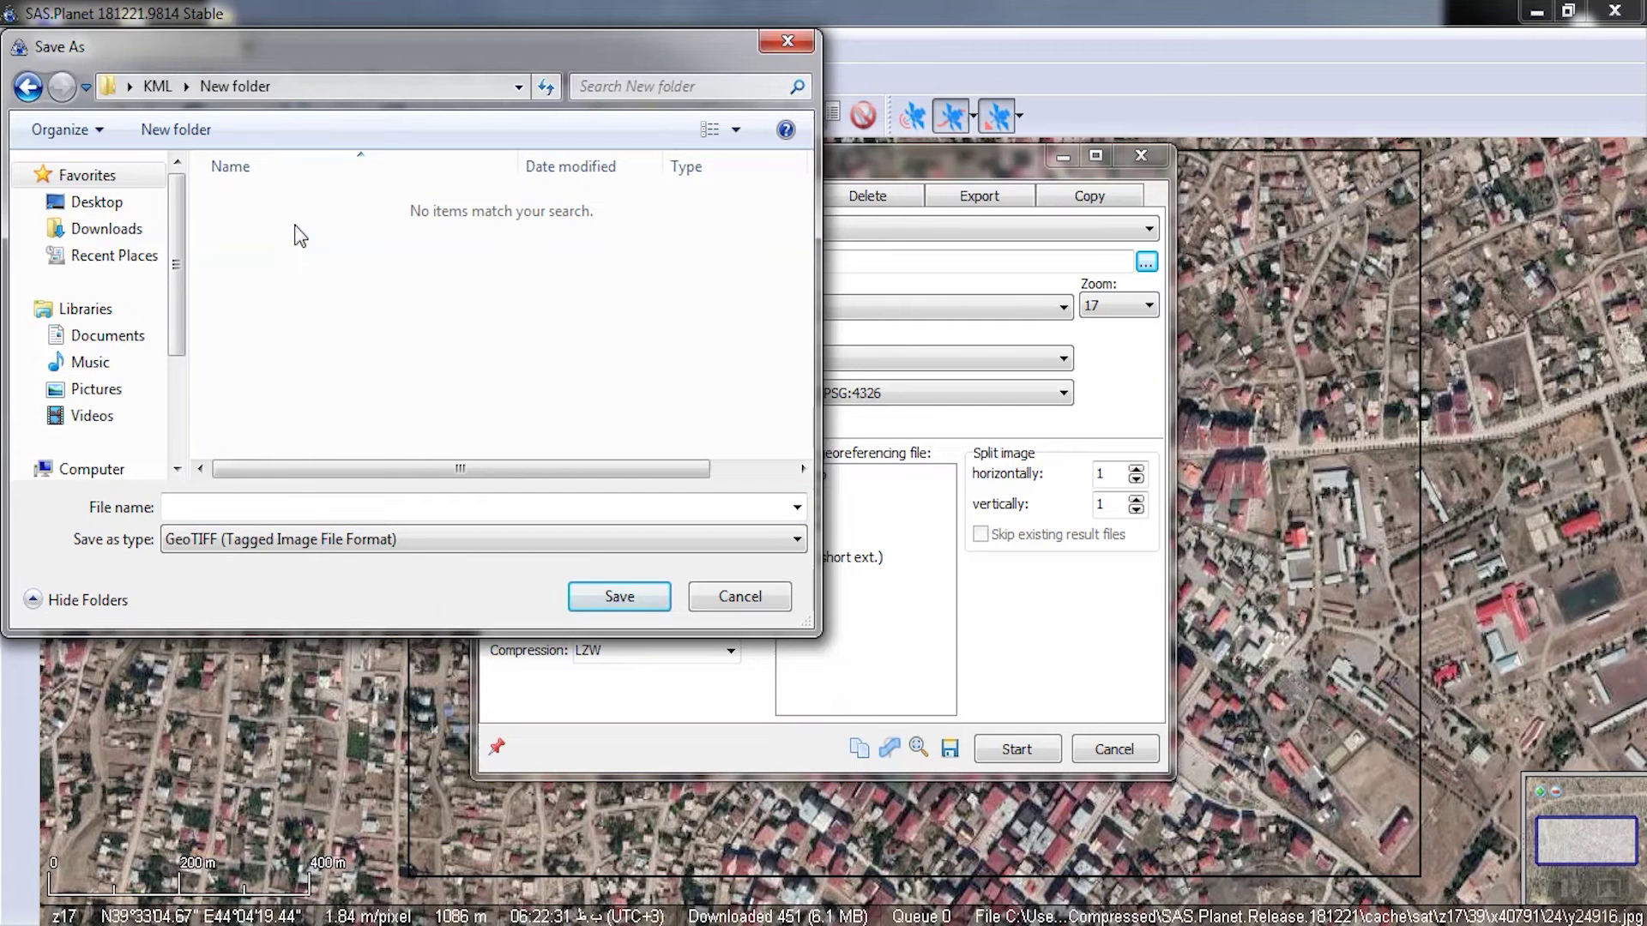
Step: Name the output file Zoom17Google, run the stitching, and close the completed download window
left_click(294, 504)
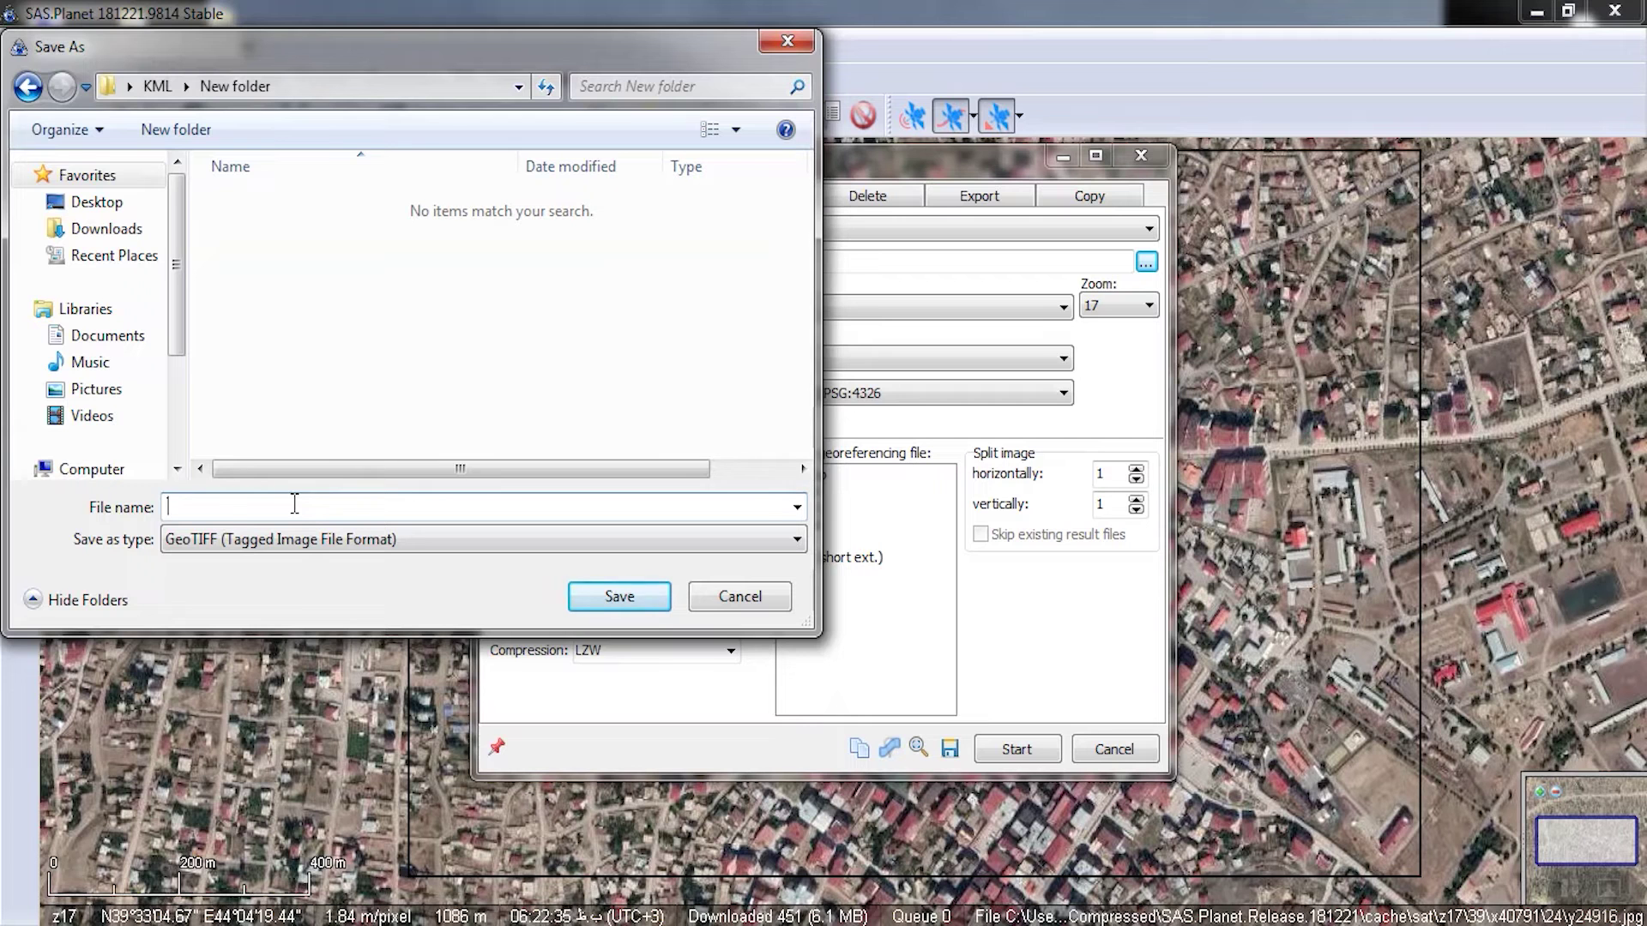
type("Zoom17Googl")
left_click(609, 598)
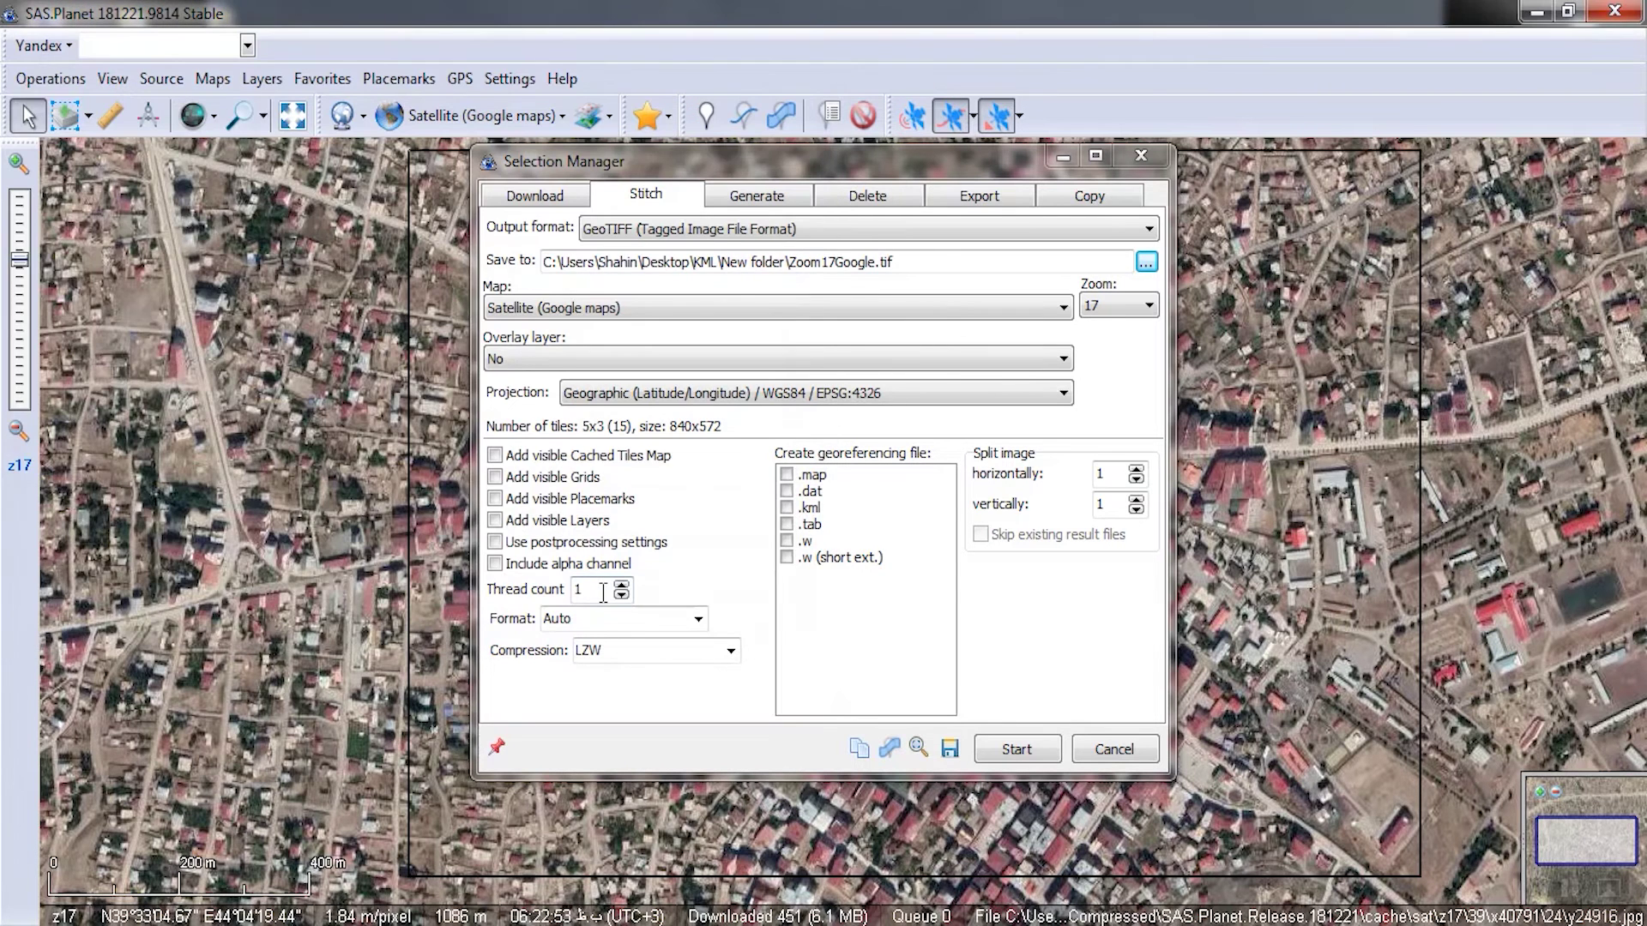
left_click(1016, 749)
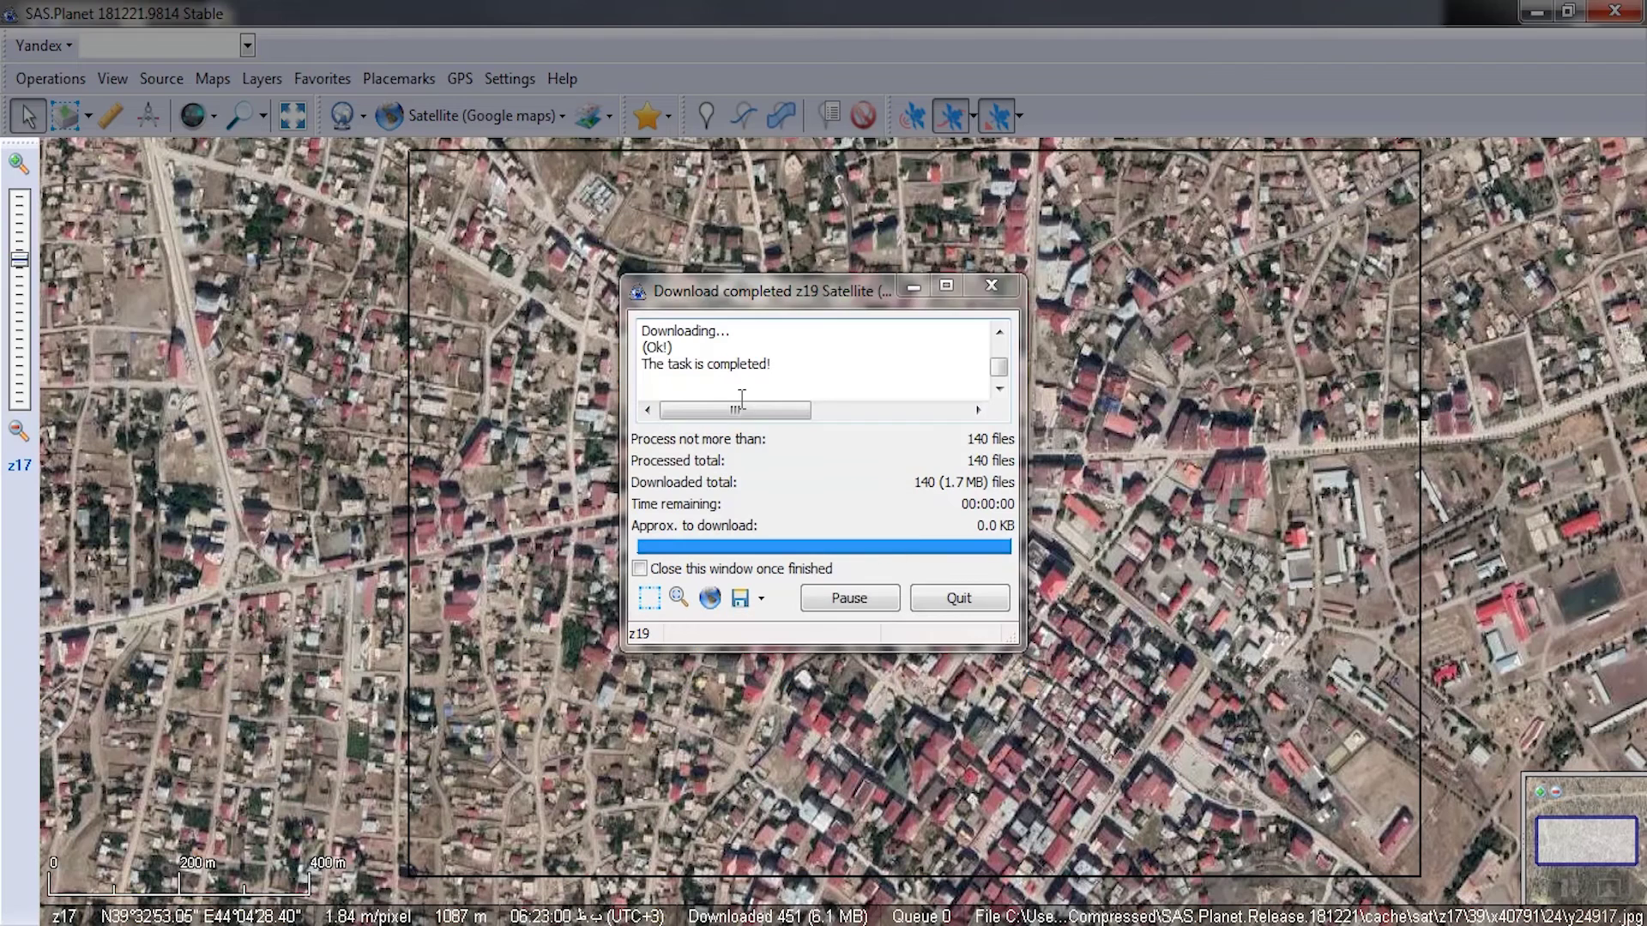
left_click(992, 285)
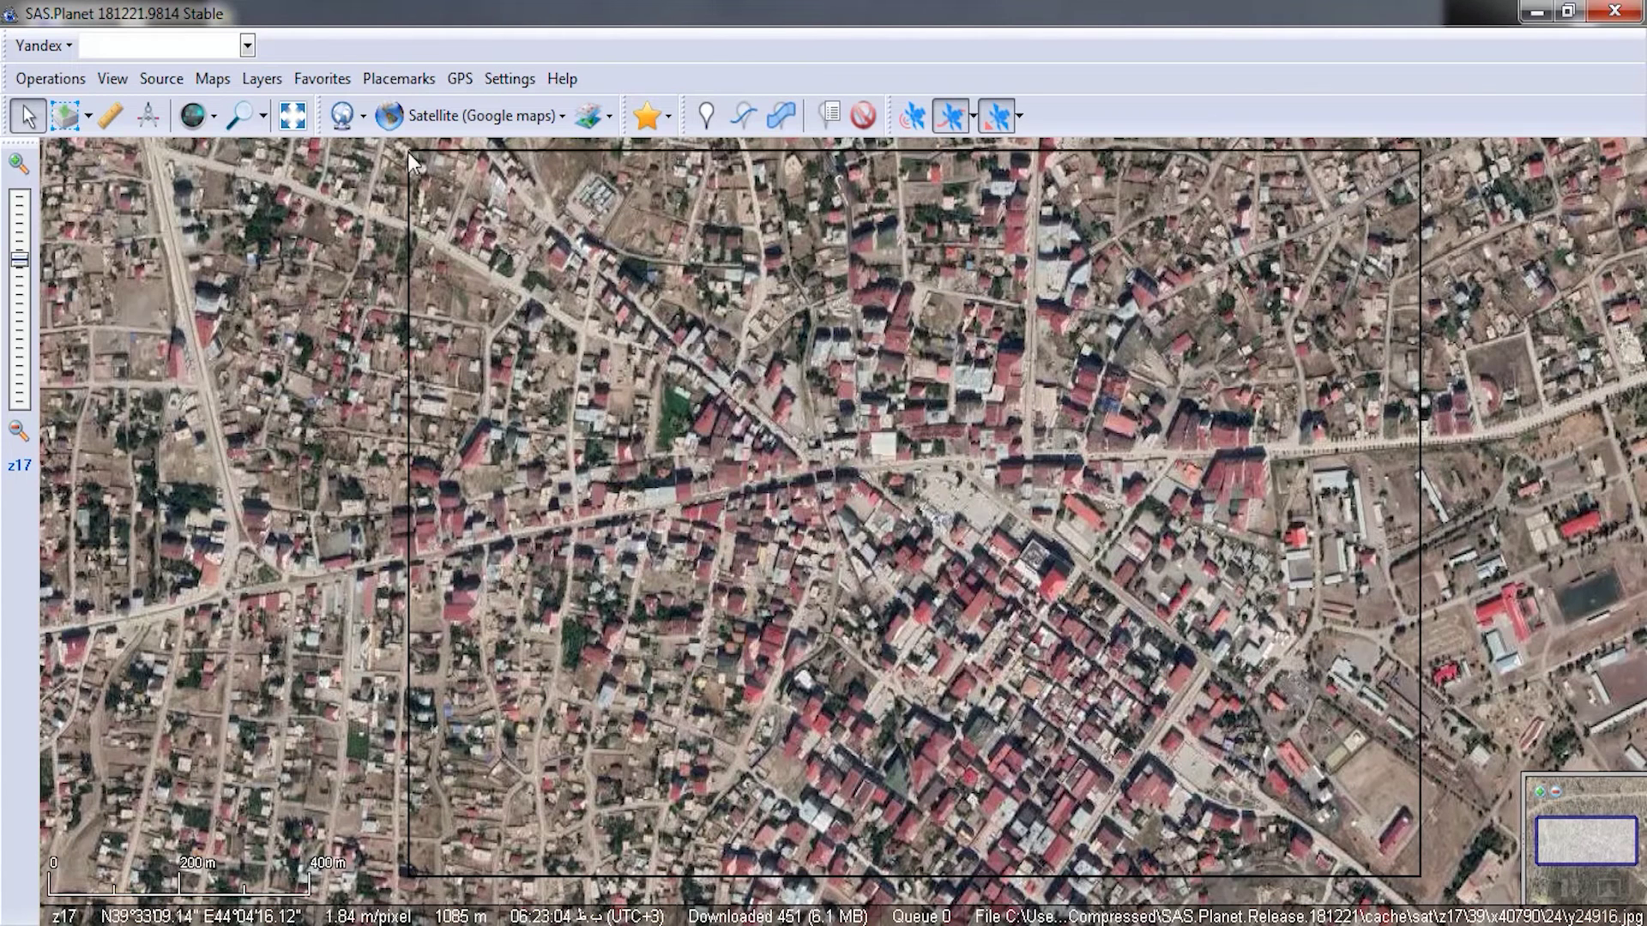
Step: Draw a rectangular selection over the town centre, matching the outline of the previous selection
left_click(69, 117)
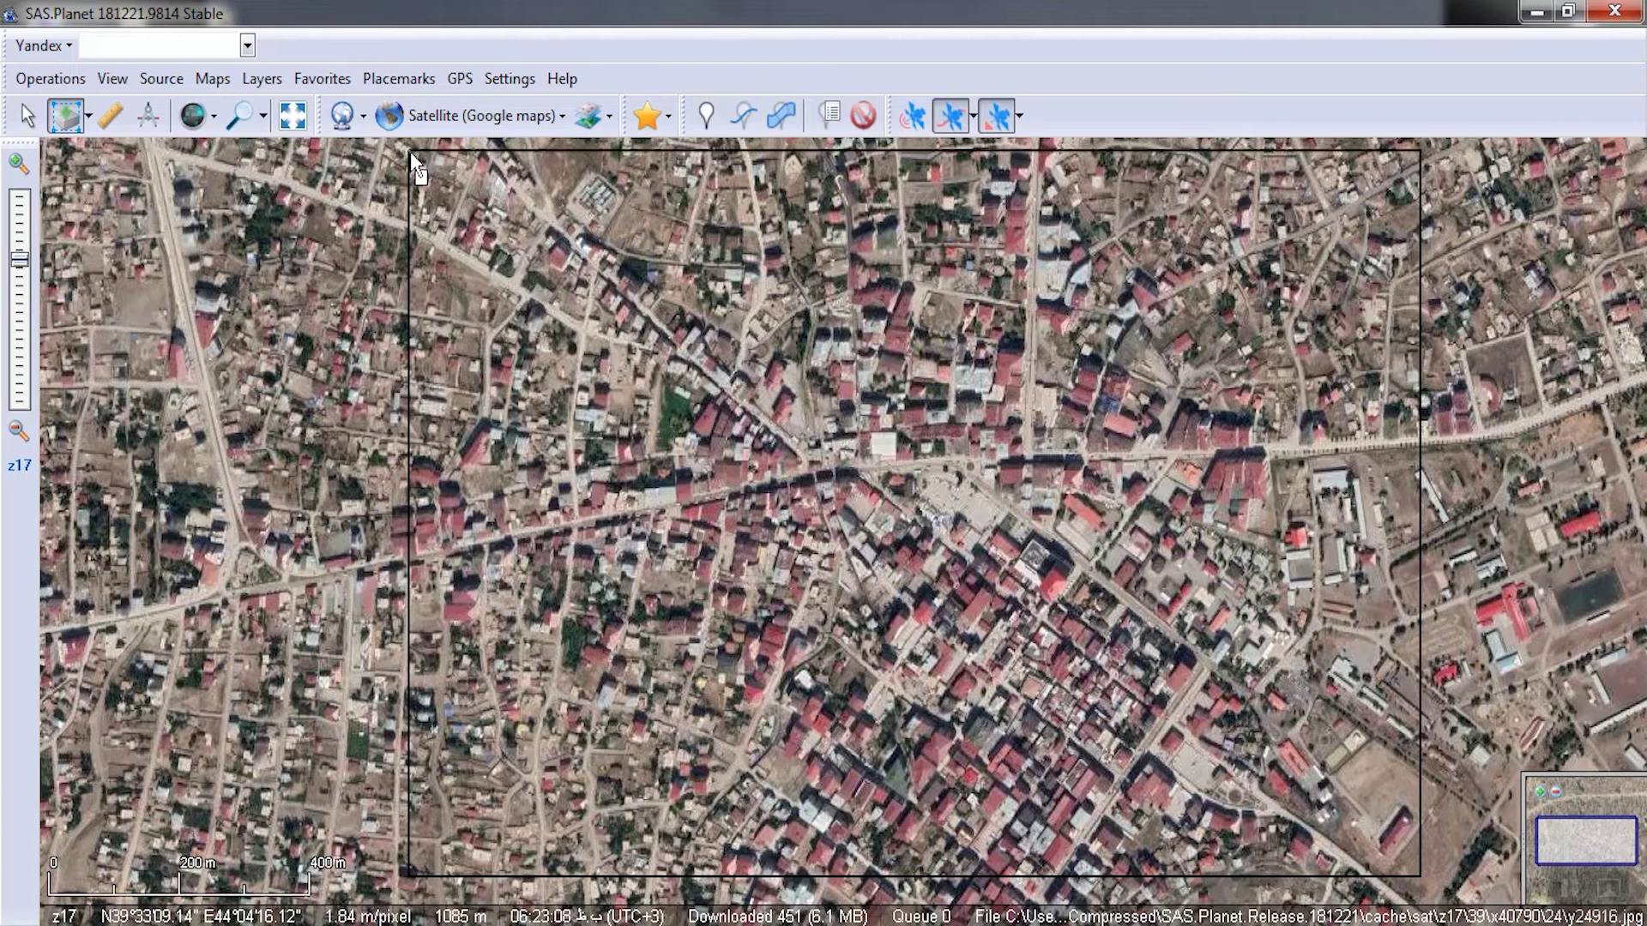
left_click_drag(410, 151, 1420, 876)
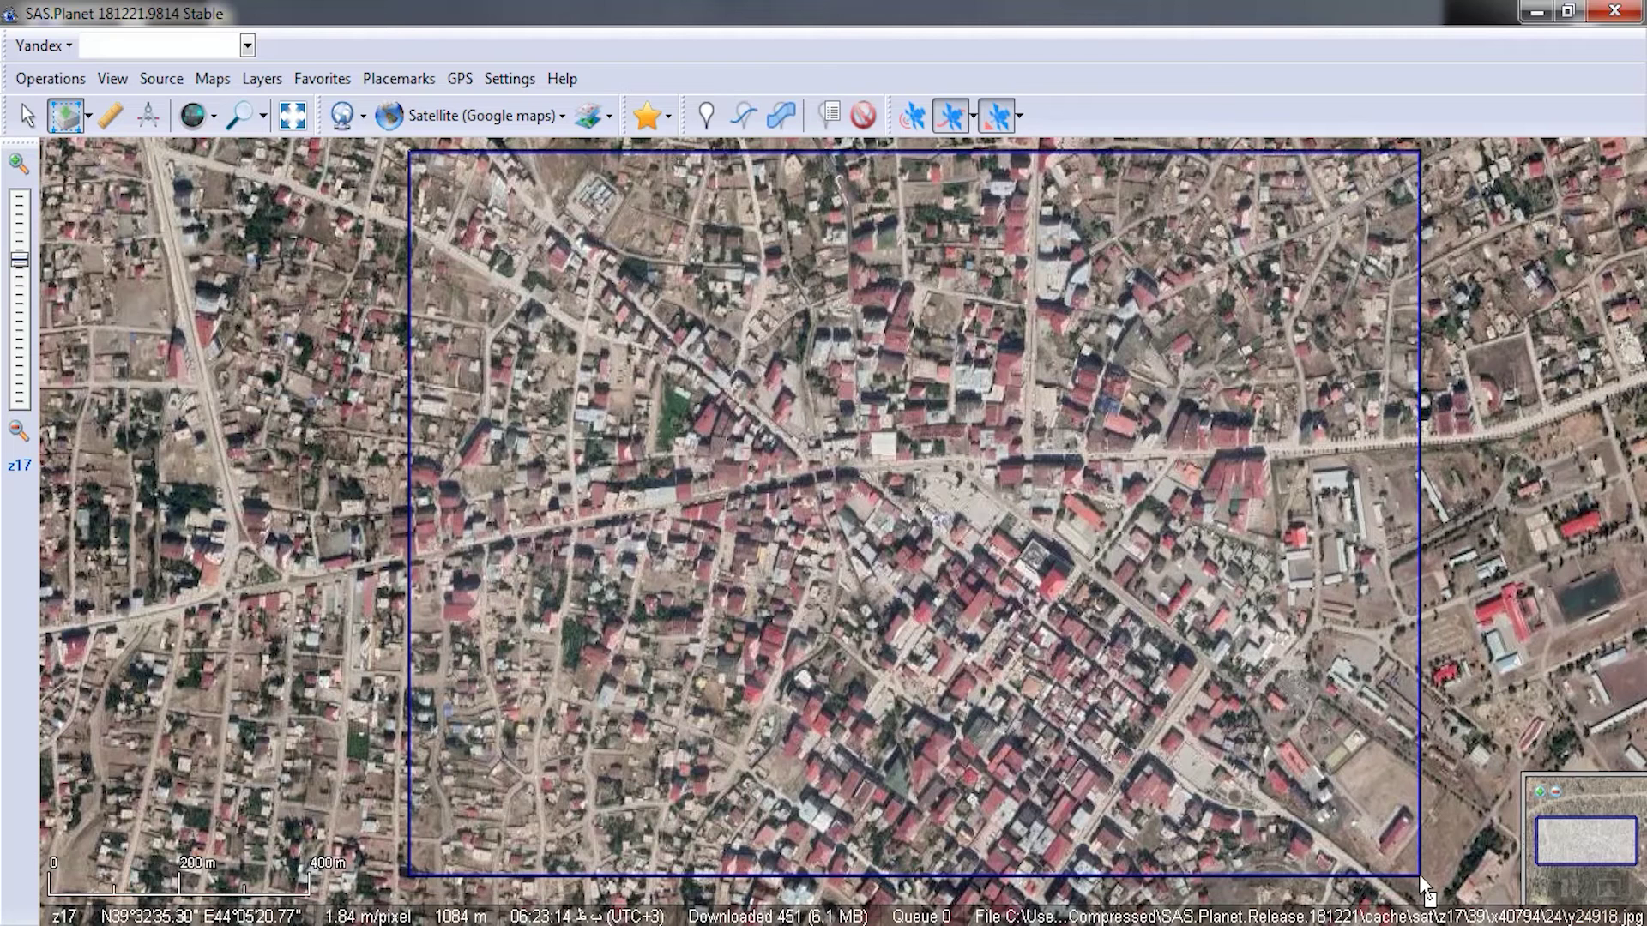
left_click_drag(1419, 873, 1418, 877)
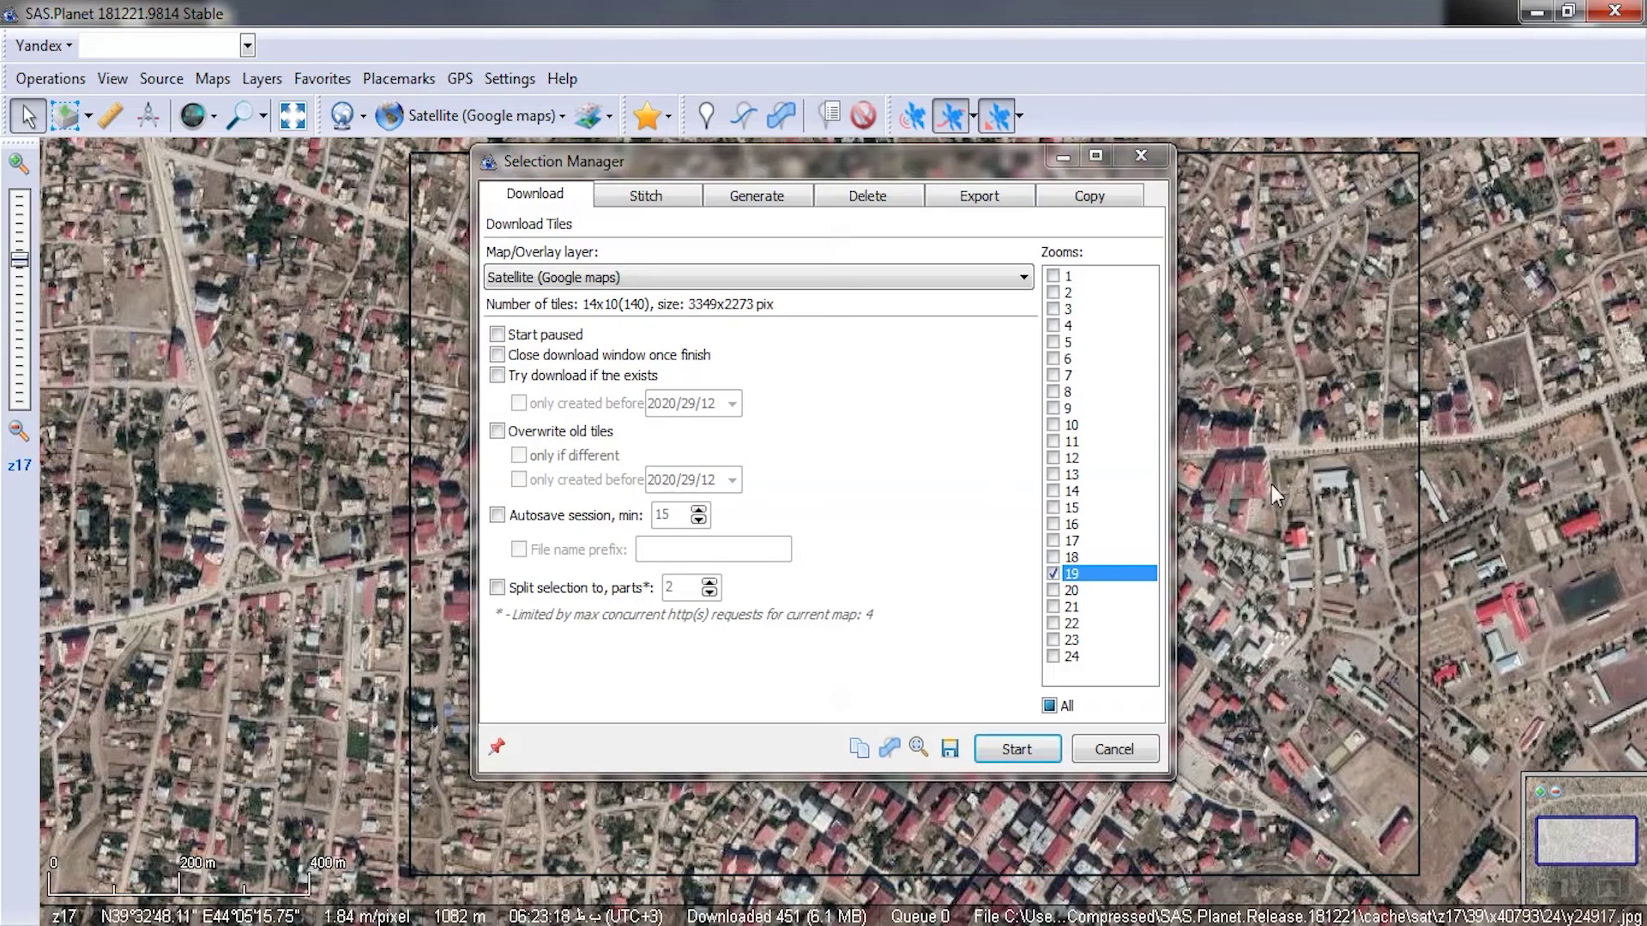
Step: Download the Satellite (Google maps) tiles of the selection with only zoom level 15 enabled
left_click(1053, 507)
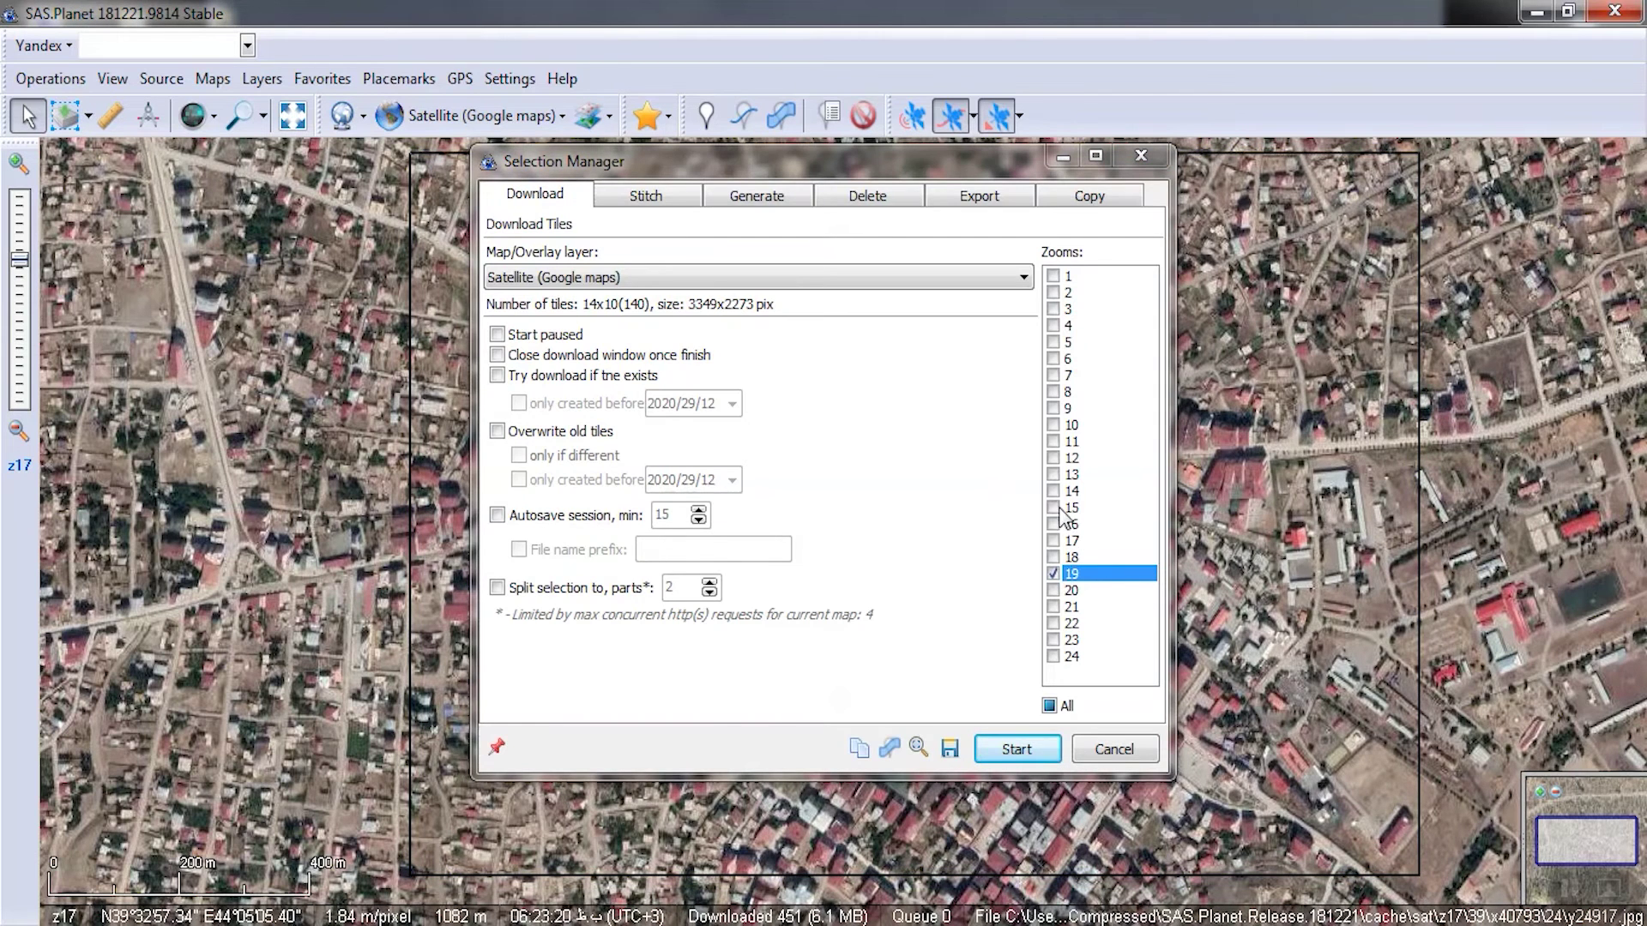
left_click(1054, 574)
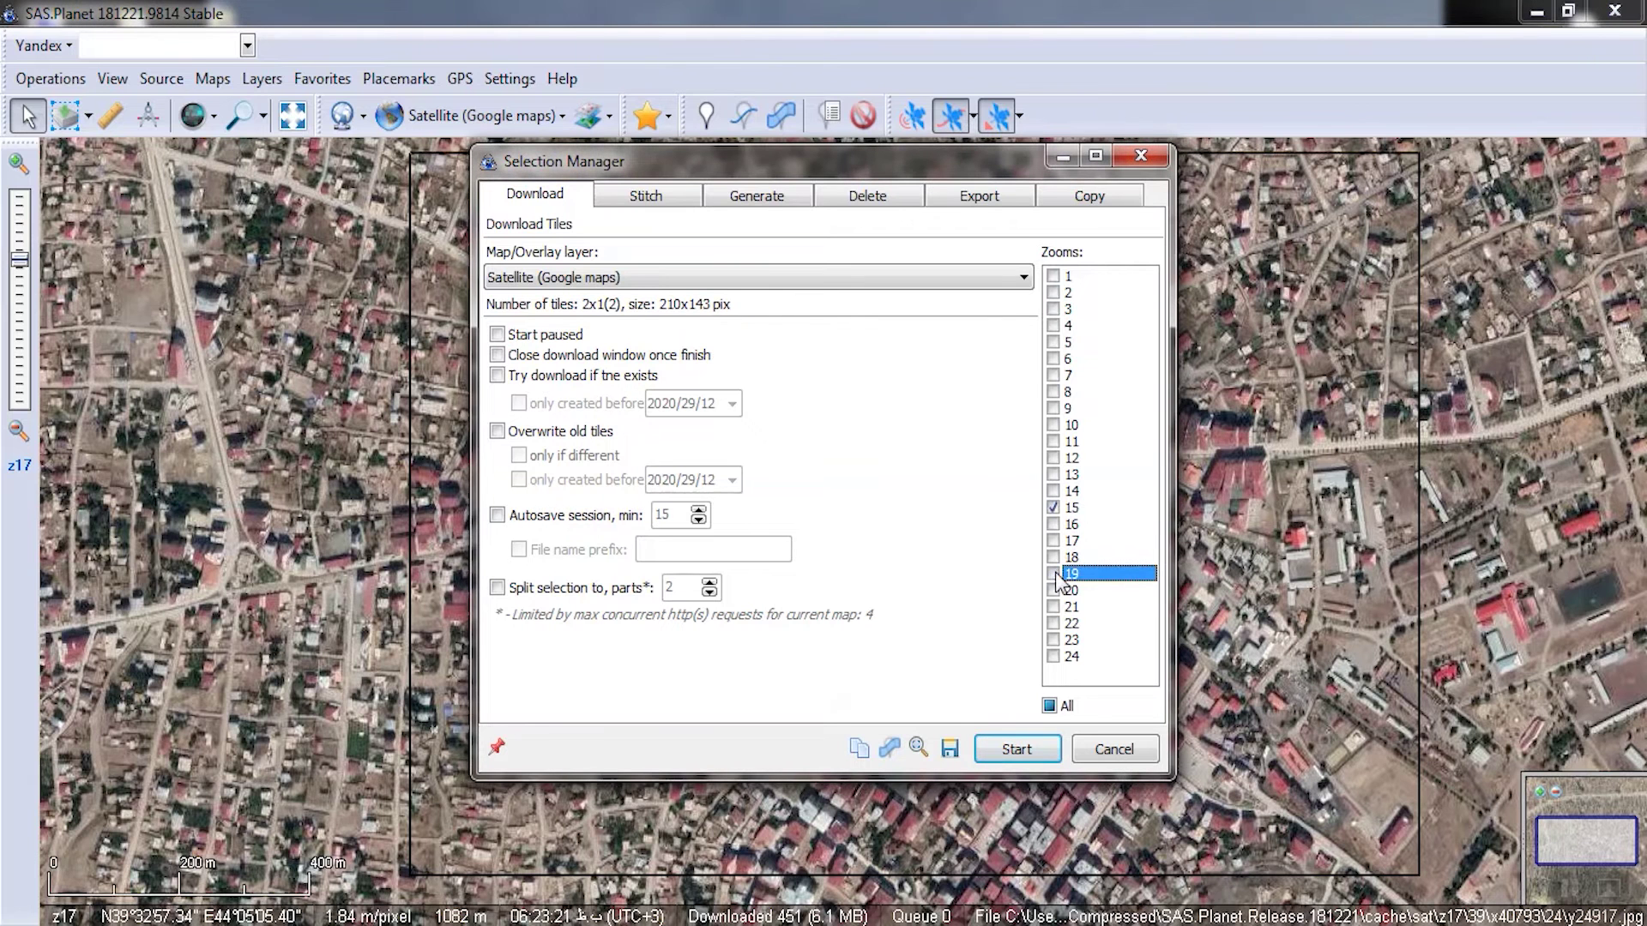
left_click(1085, 508)
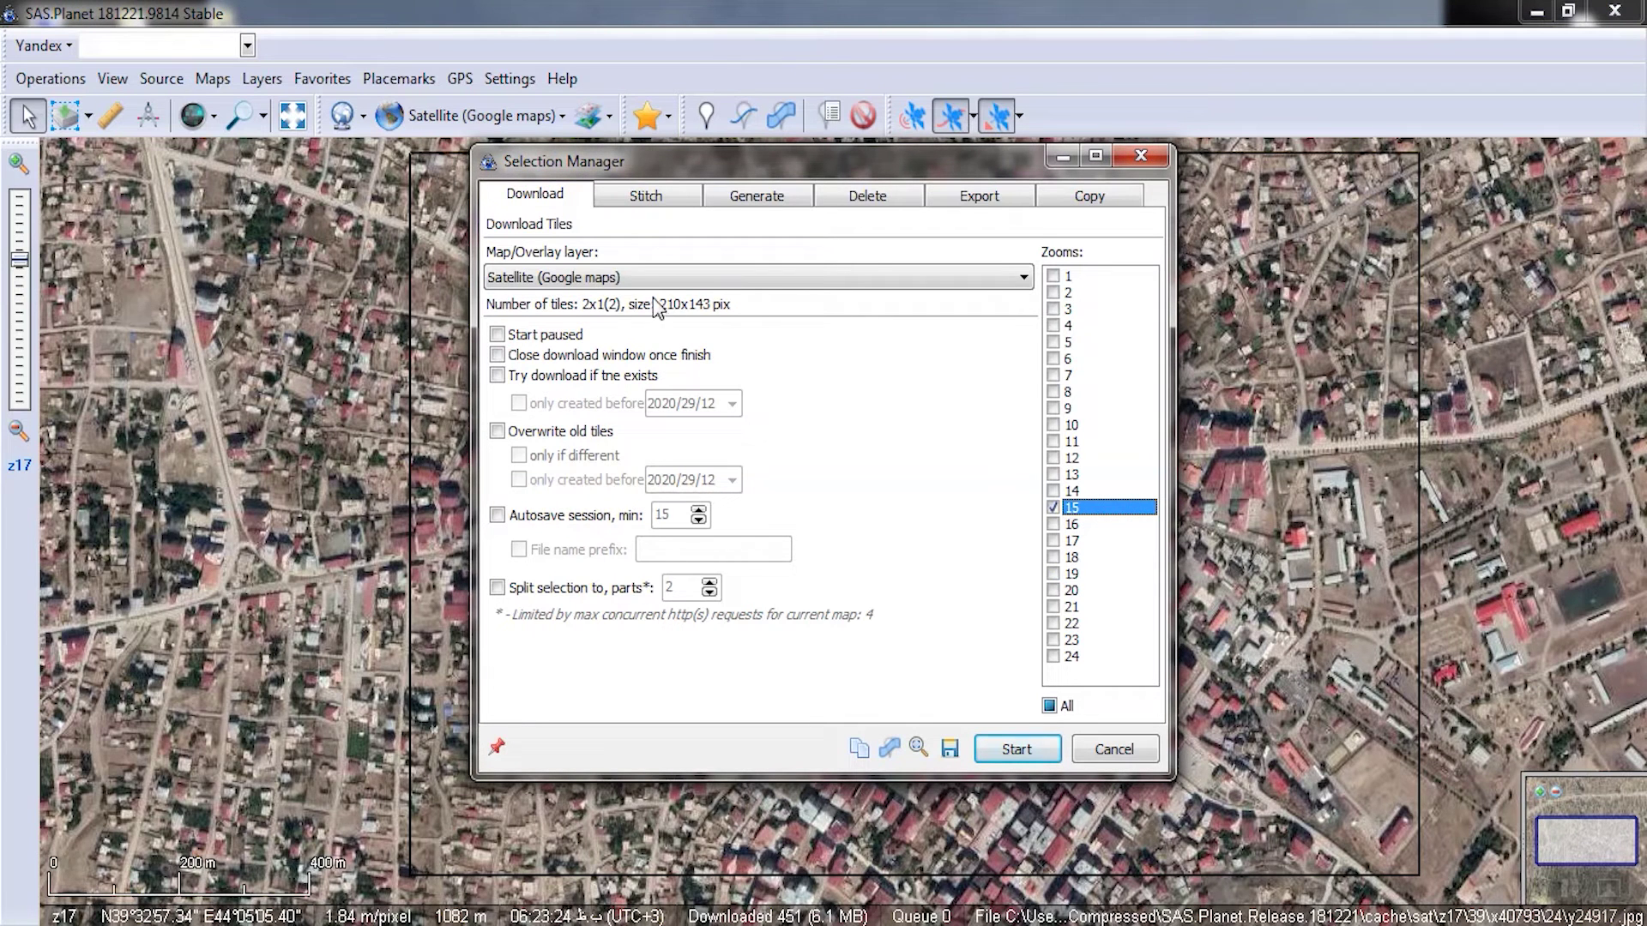
left_click(678, 279)
left_click(680, 292)
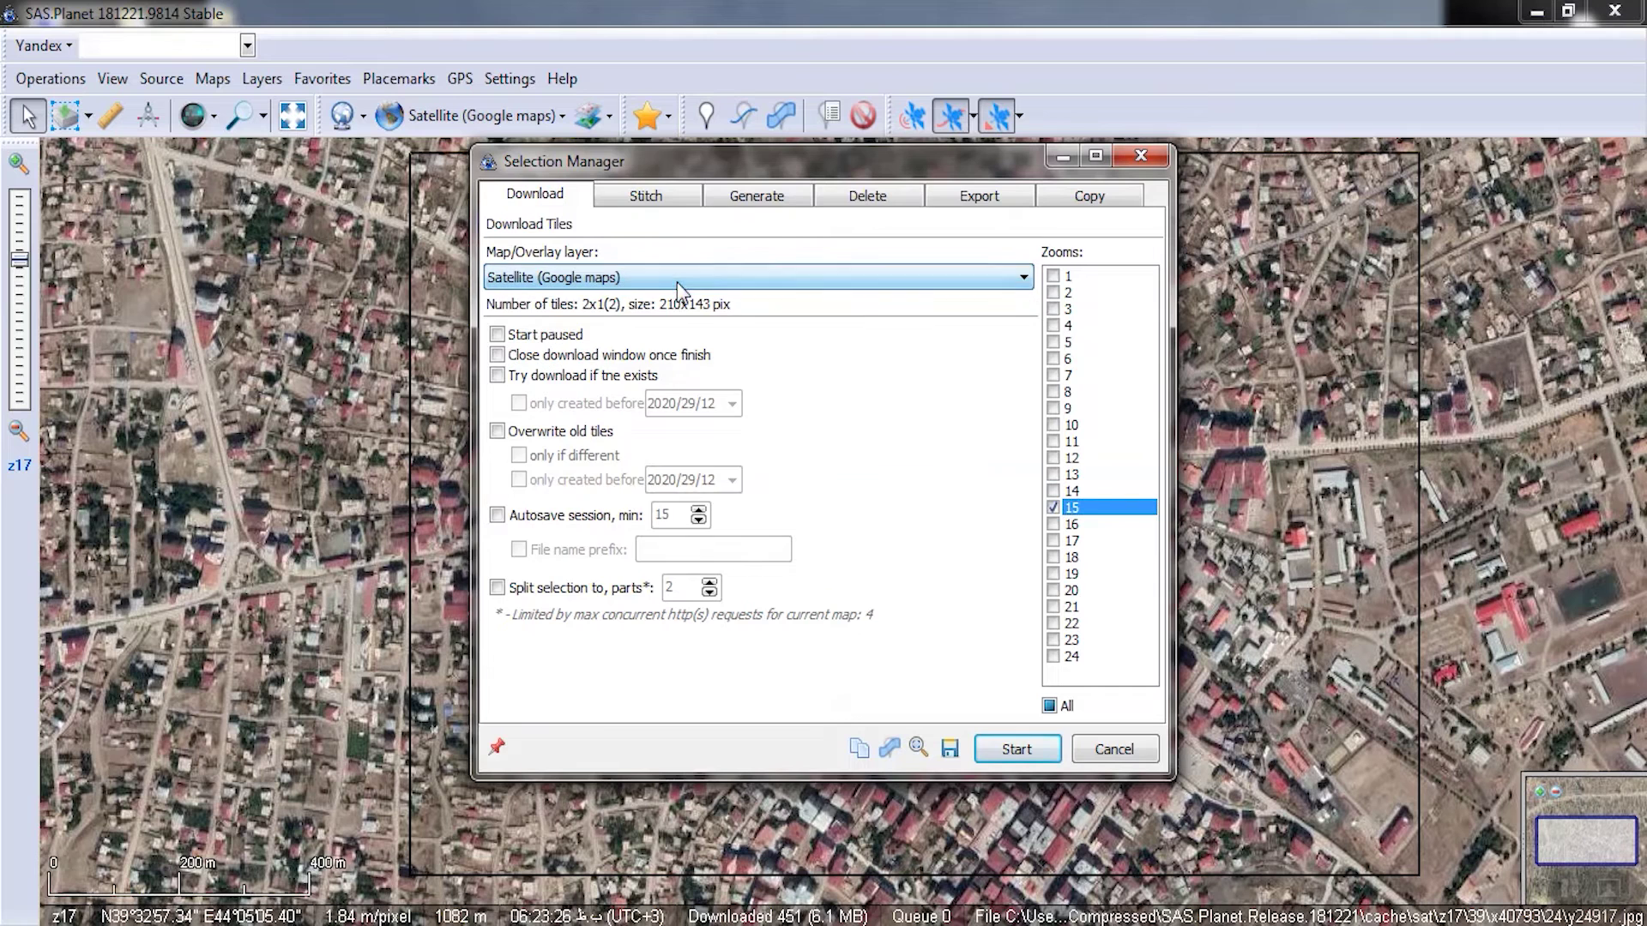
left_click(1015, 750)
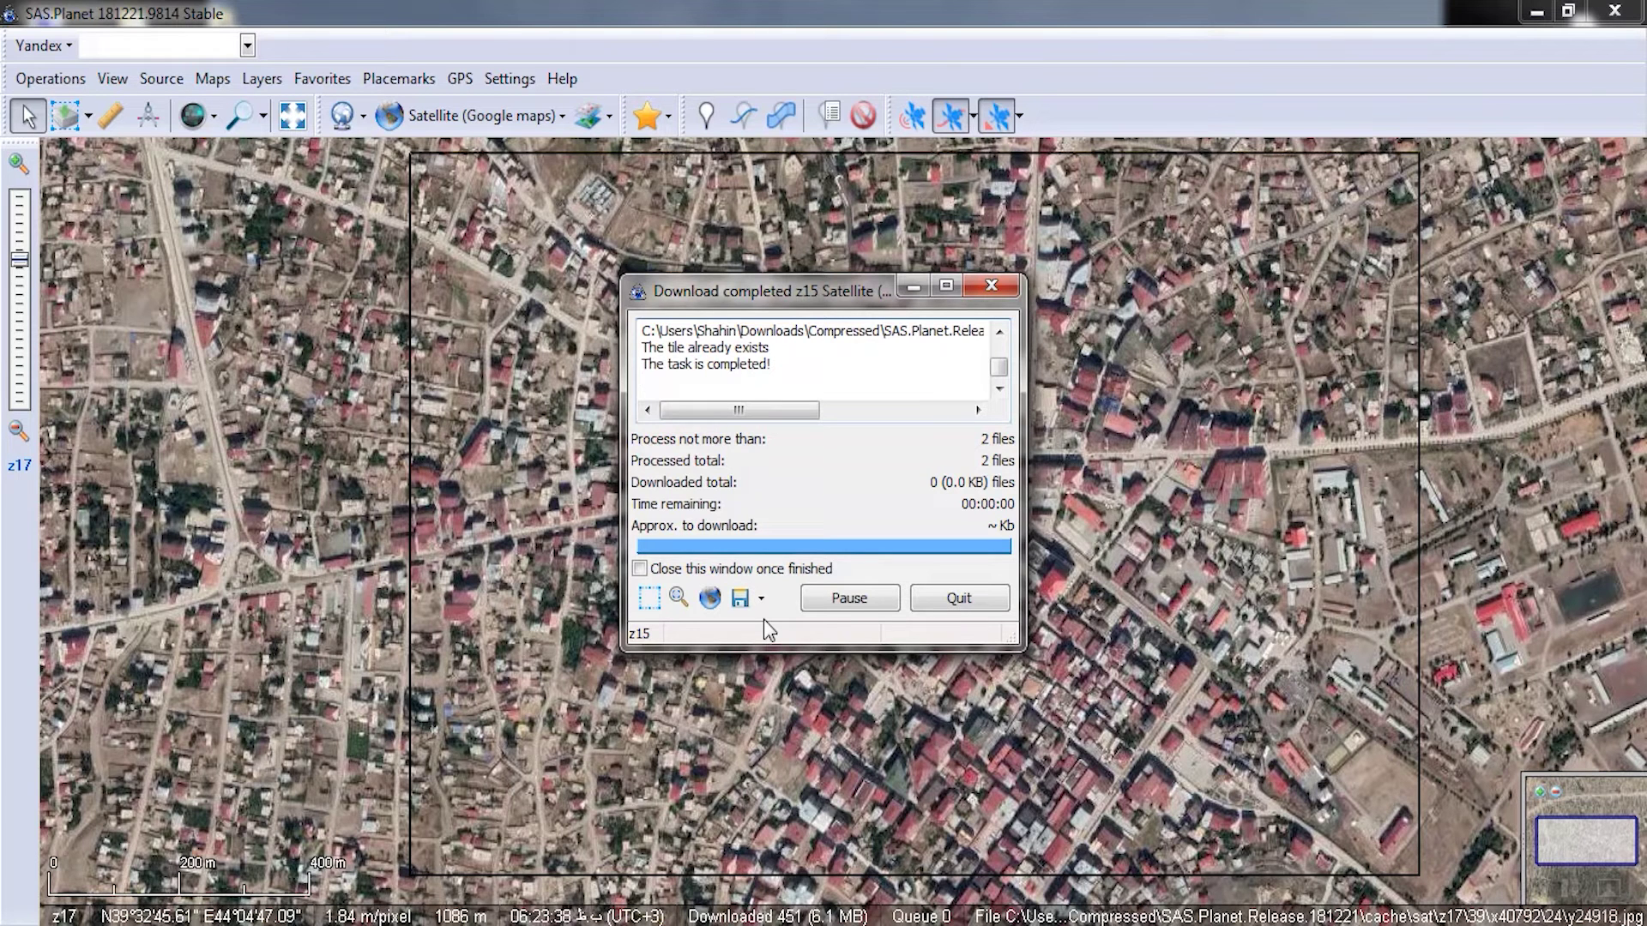
Step: Reopen the last selection for stitching, with zoom 15 and the Geographic (Latitude/Longitude) / WGS84 / EPSG:4326 projection
left_click(86, 115)
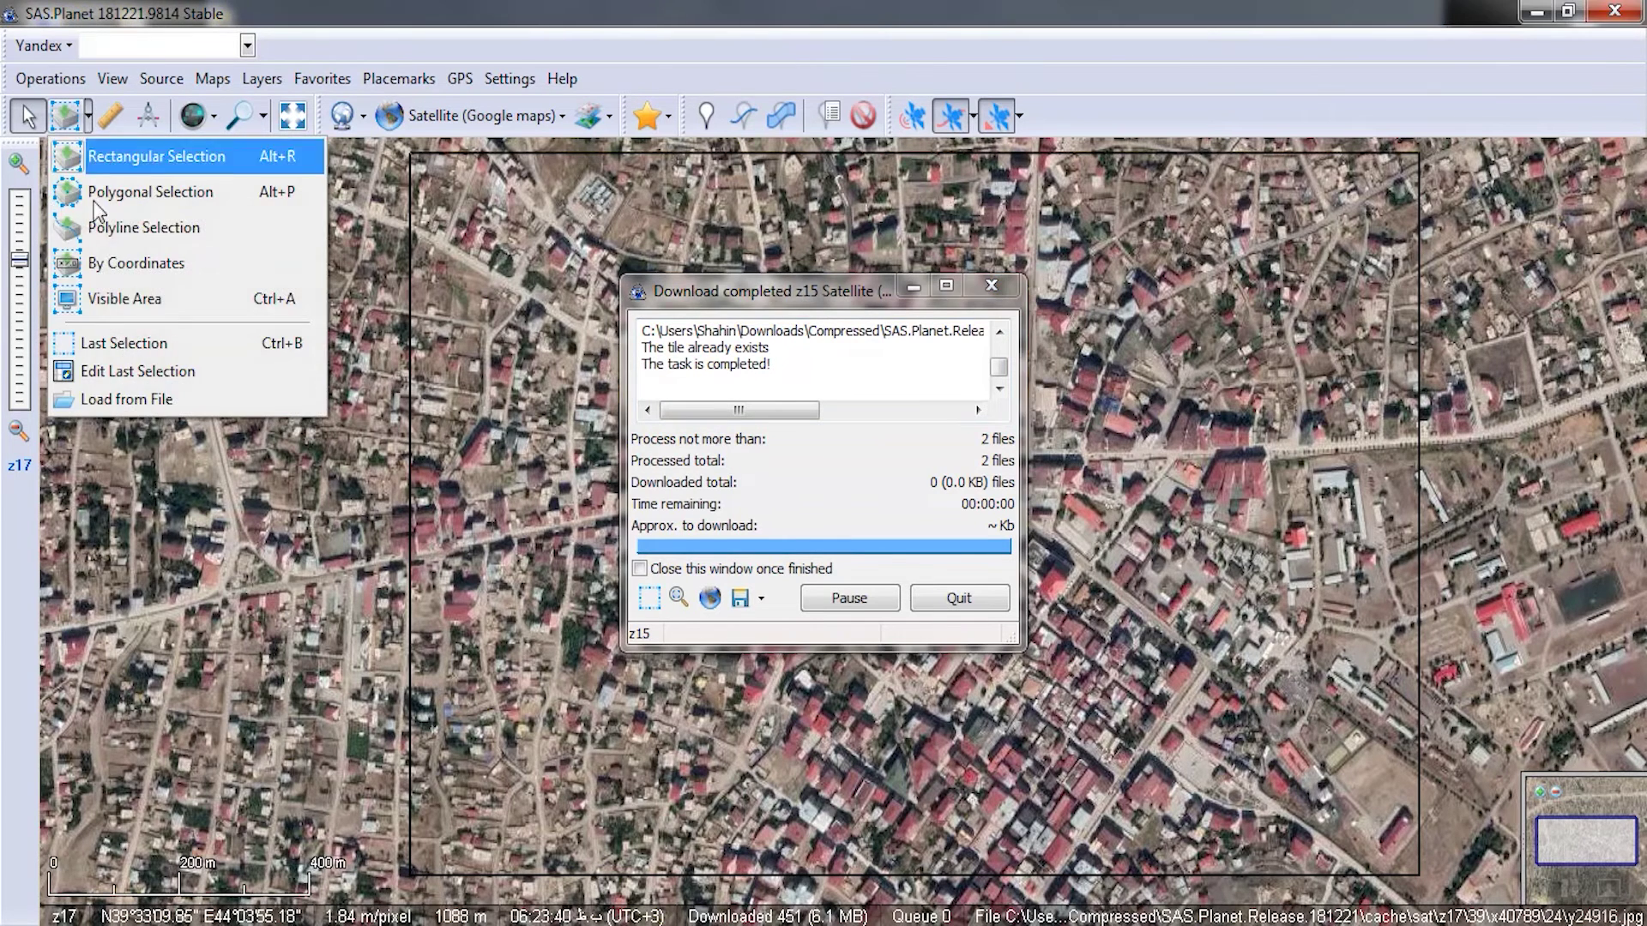
left_click(121, 340)
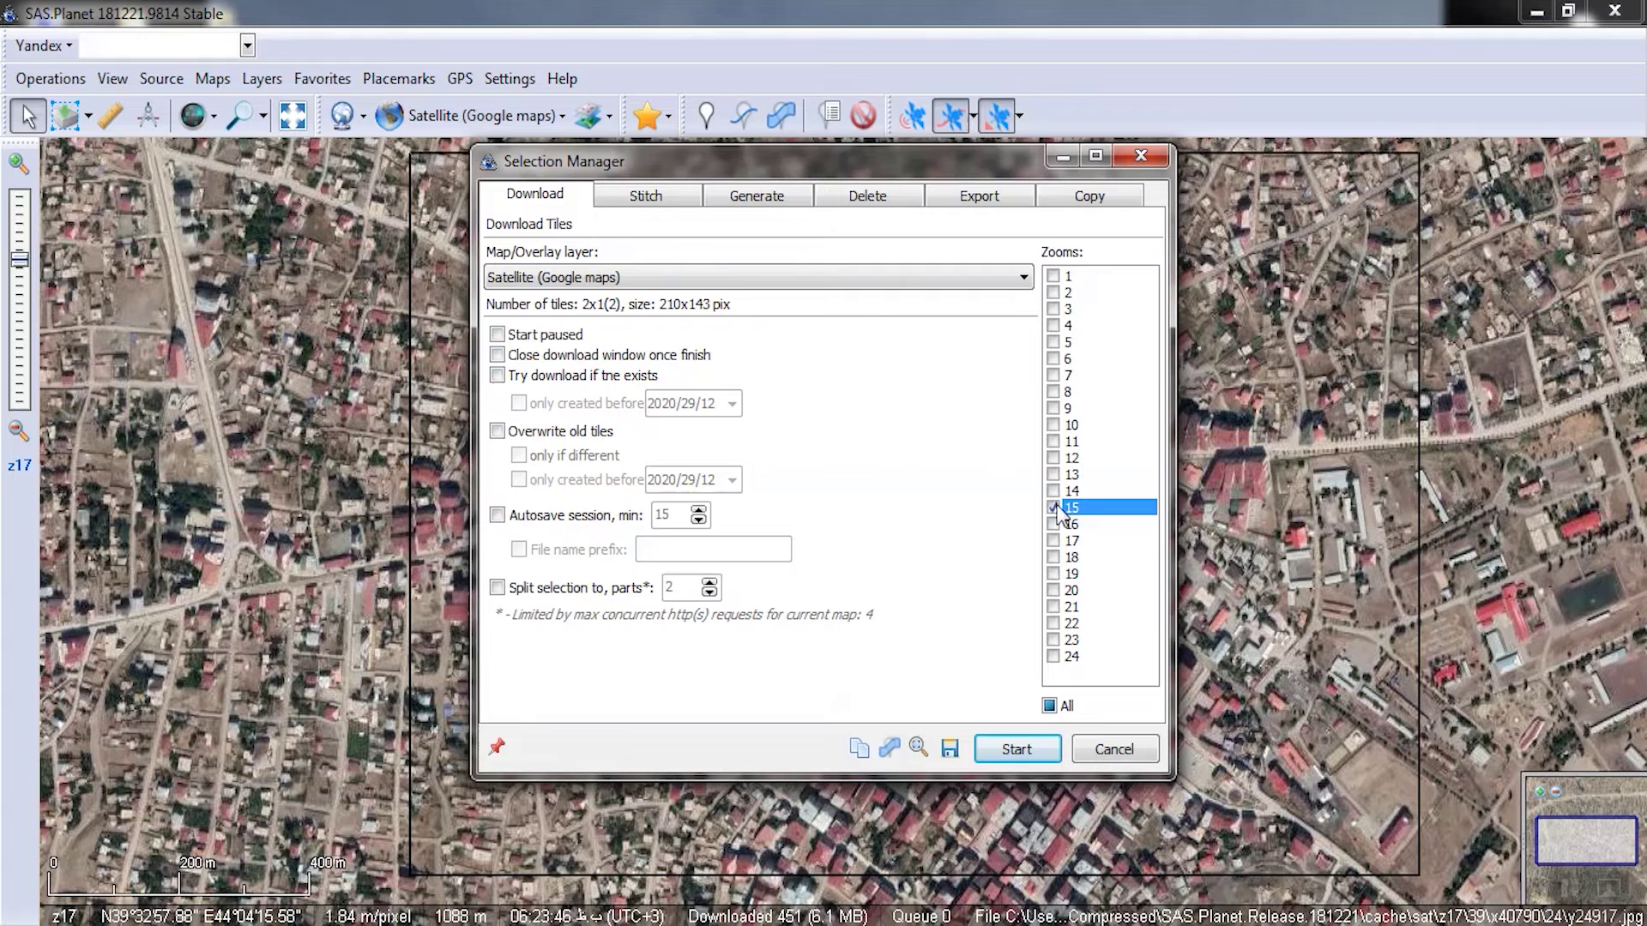
left_click(645, 195)
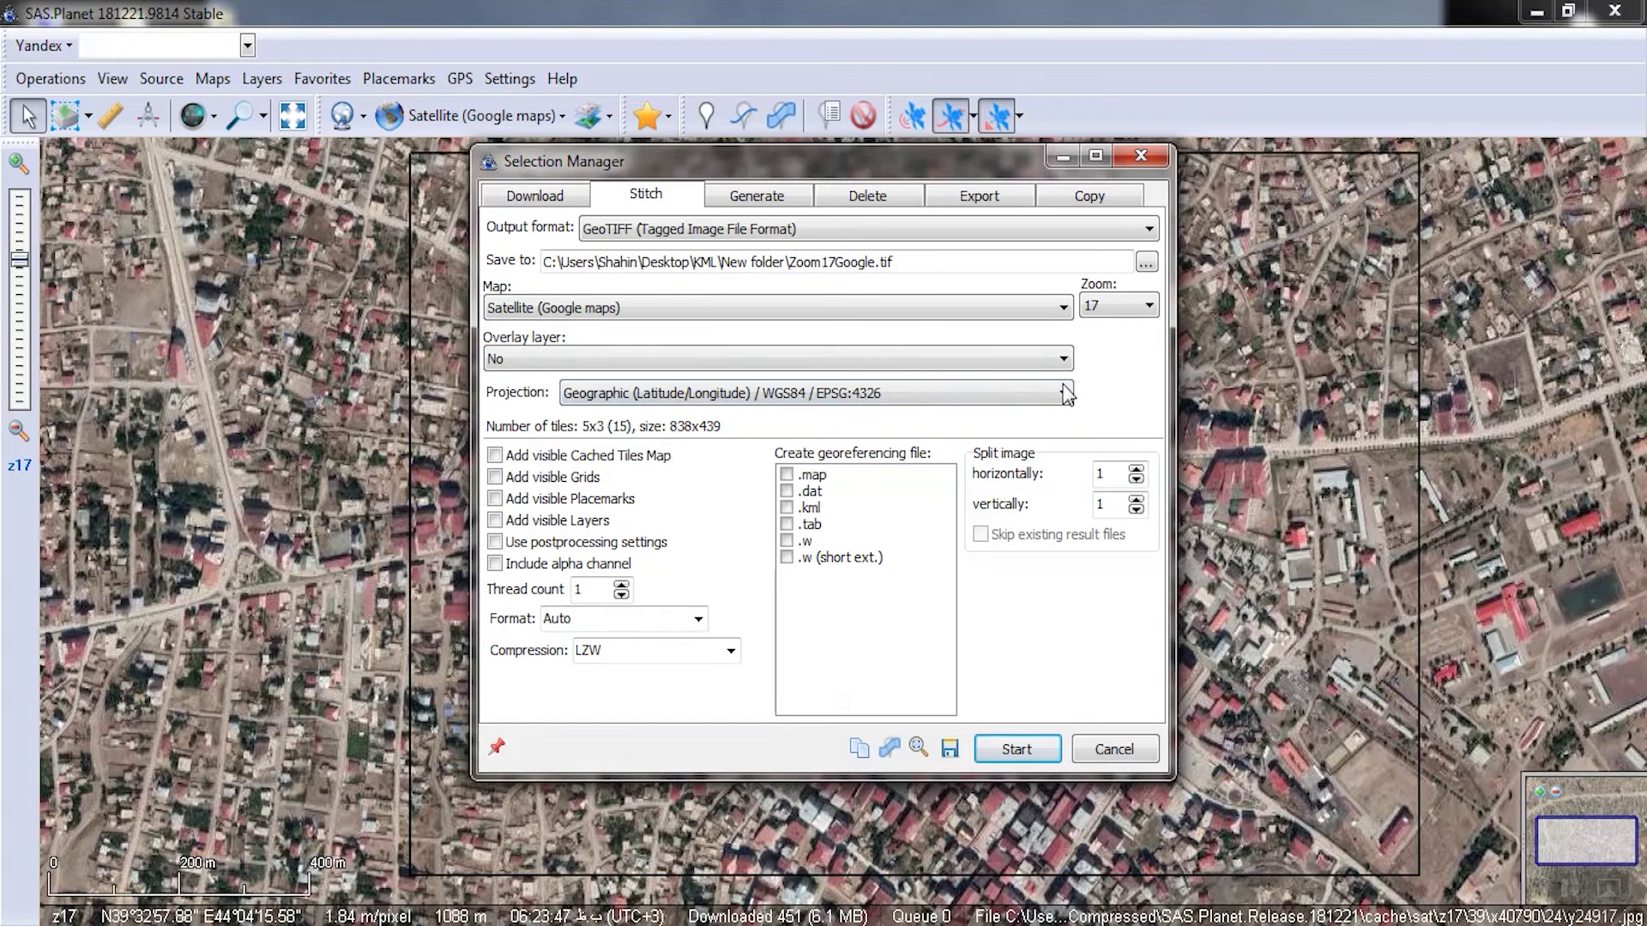
left_click(1106, 309)
left_click(1147, 331)
left_click(1148, 331)
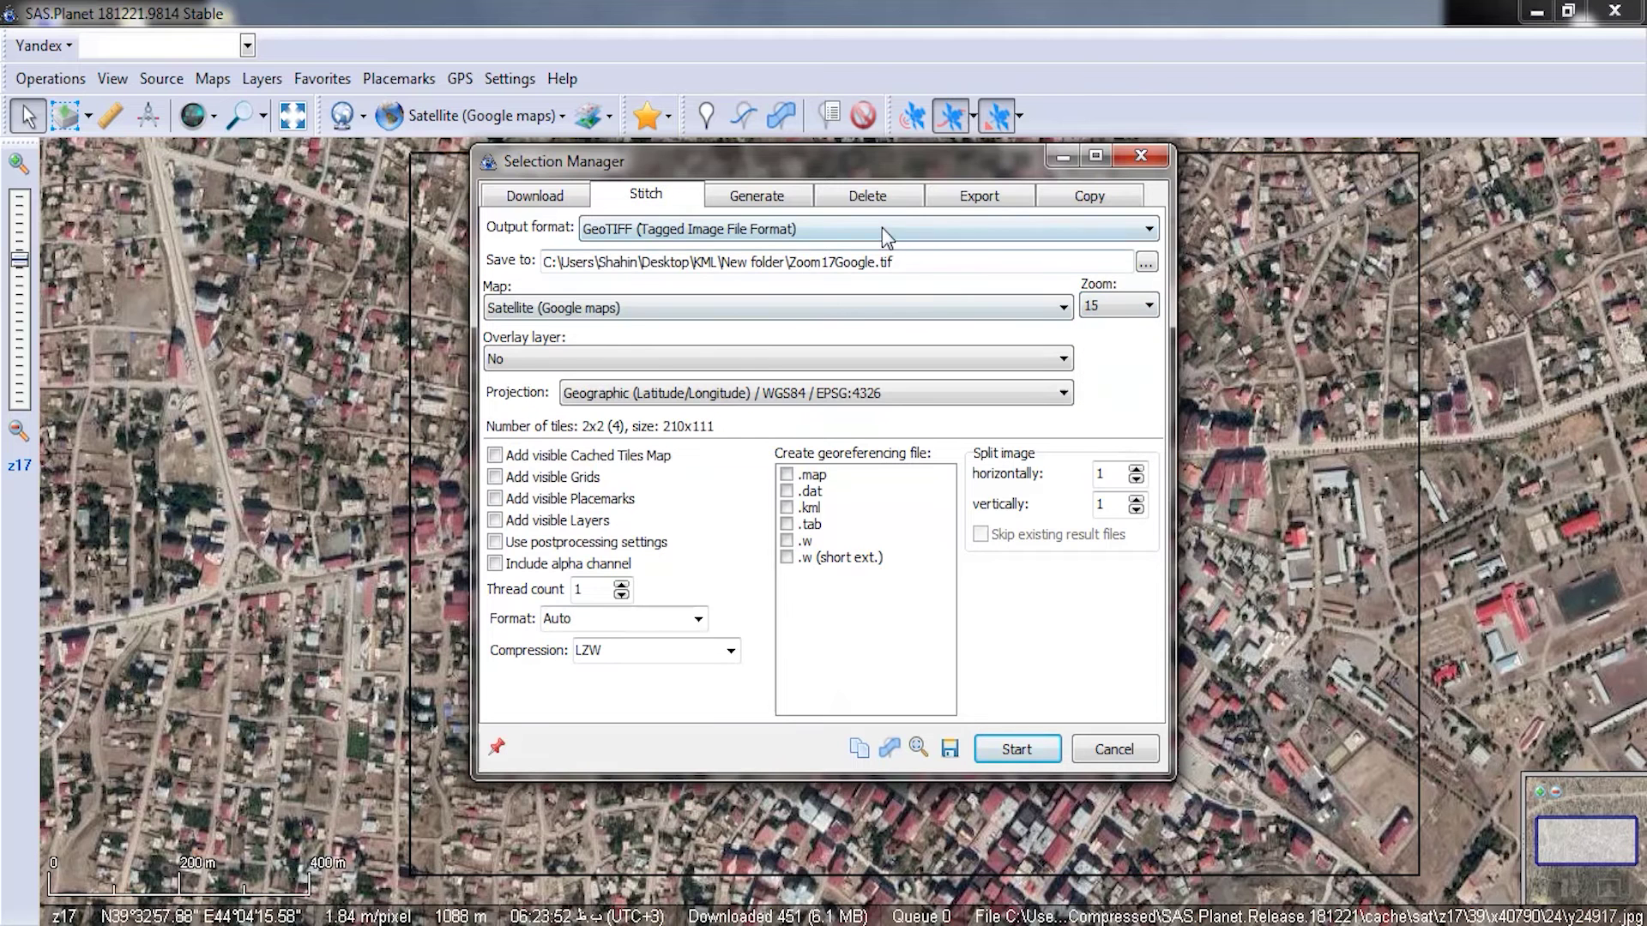
left_click(892, 393)
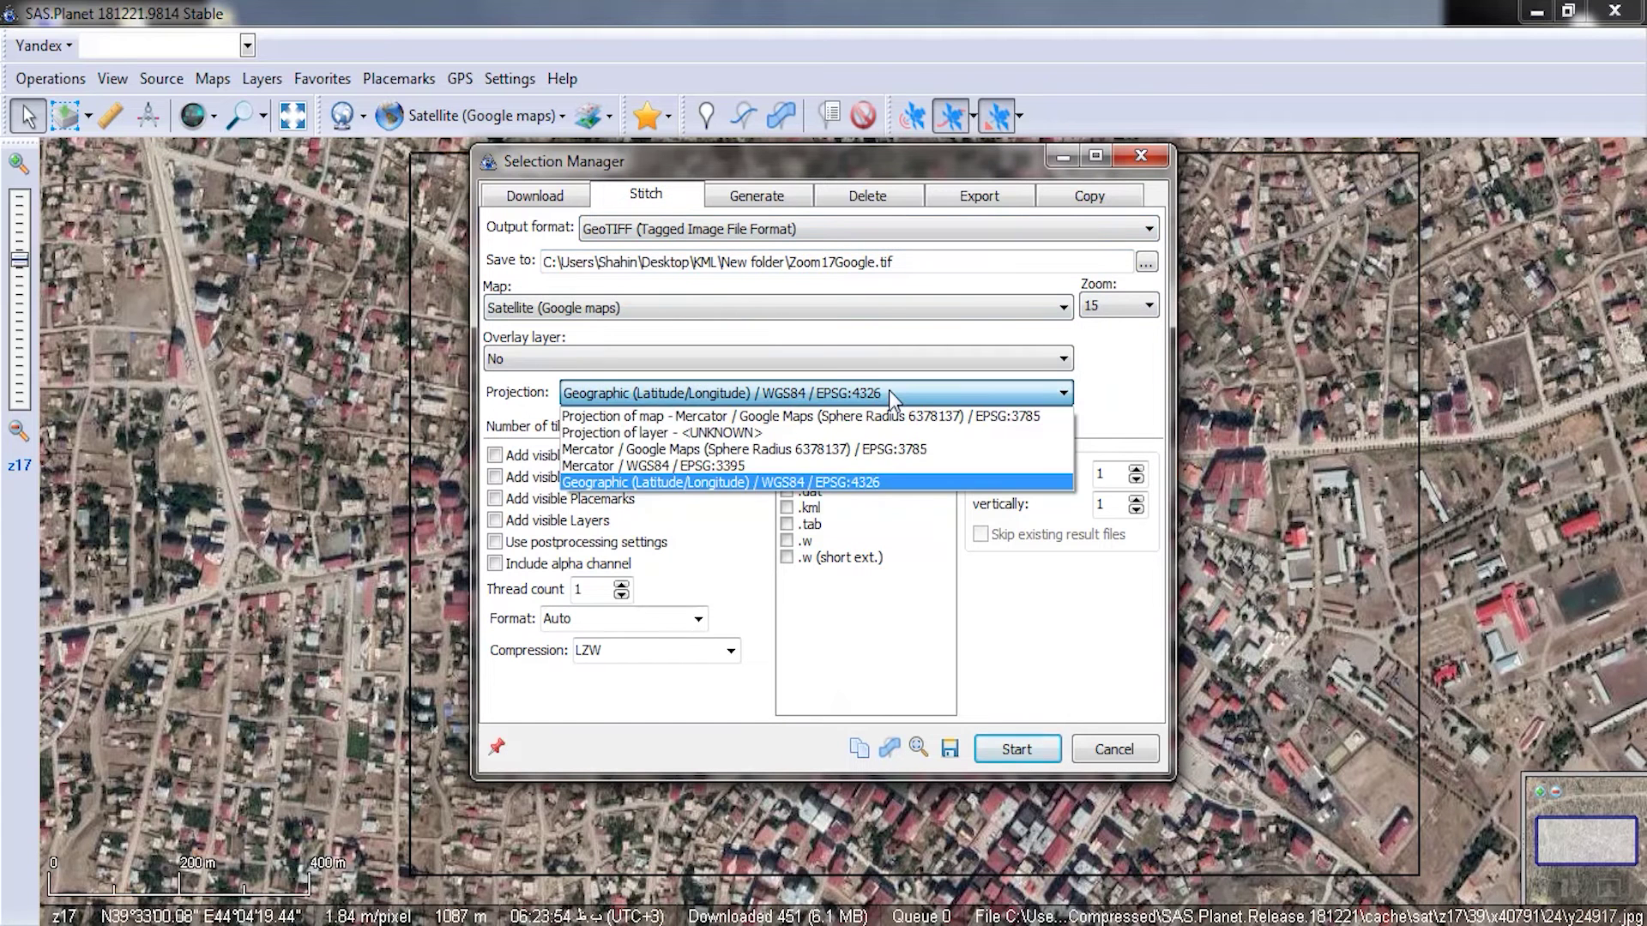
left_click(892, 482)
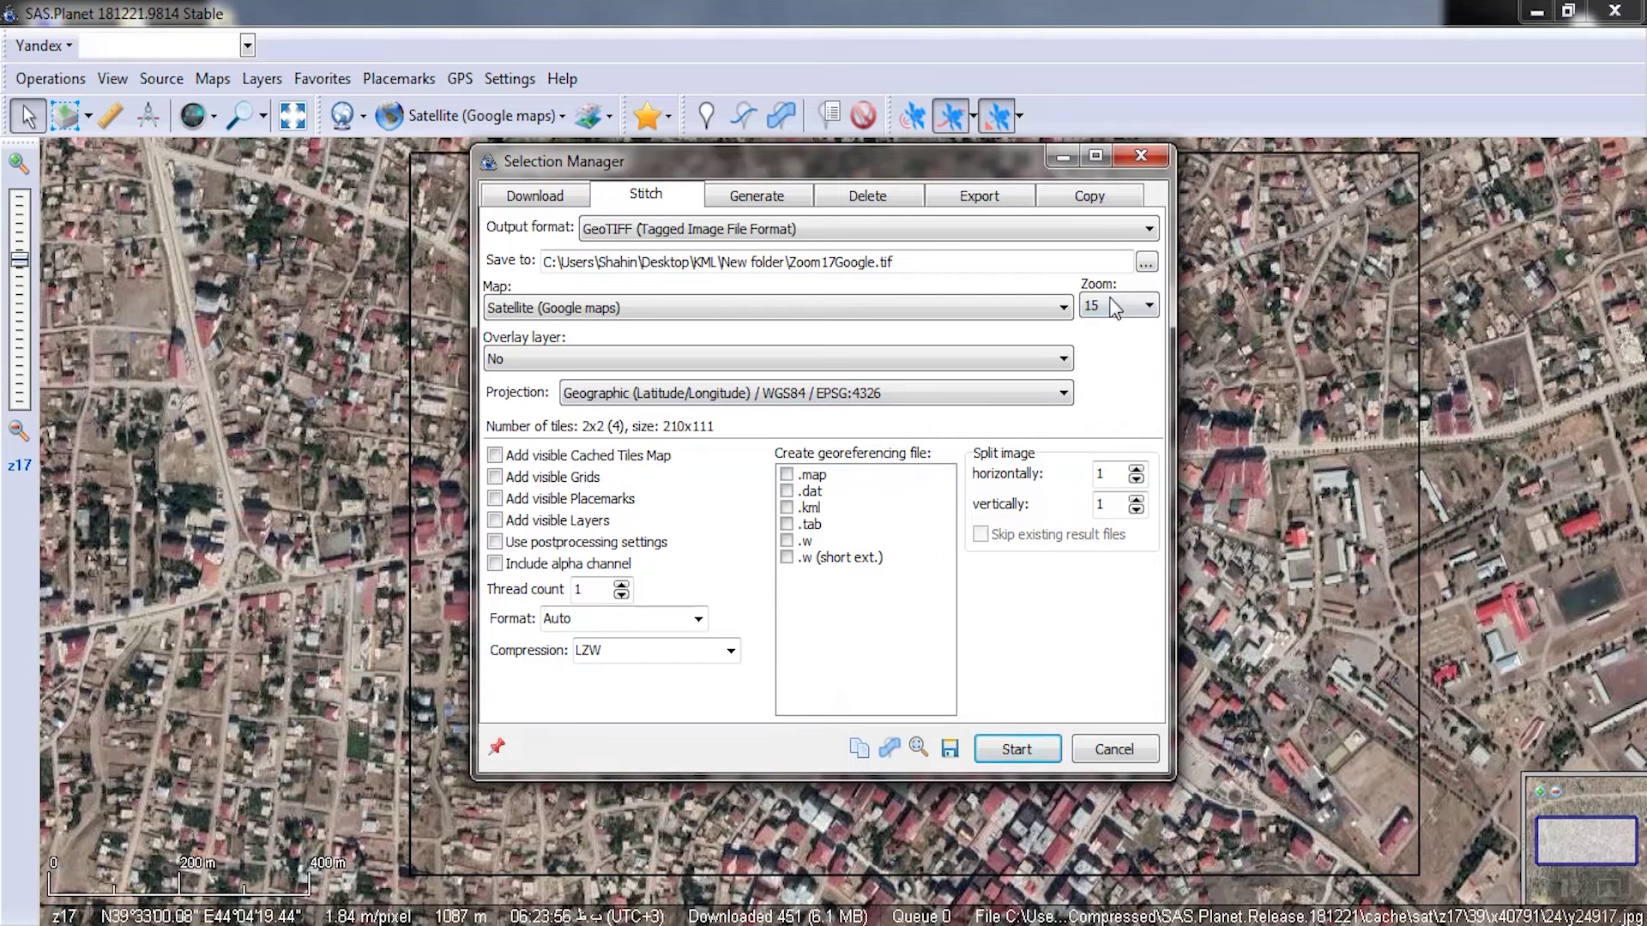
Step: Save the zoom 15 stitch as Zoom15Google in the same folder, run it, and close the completed download window
left_click(1147, 262)
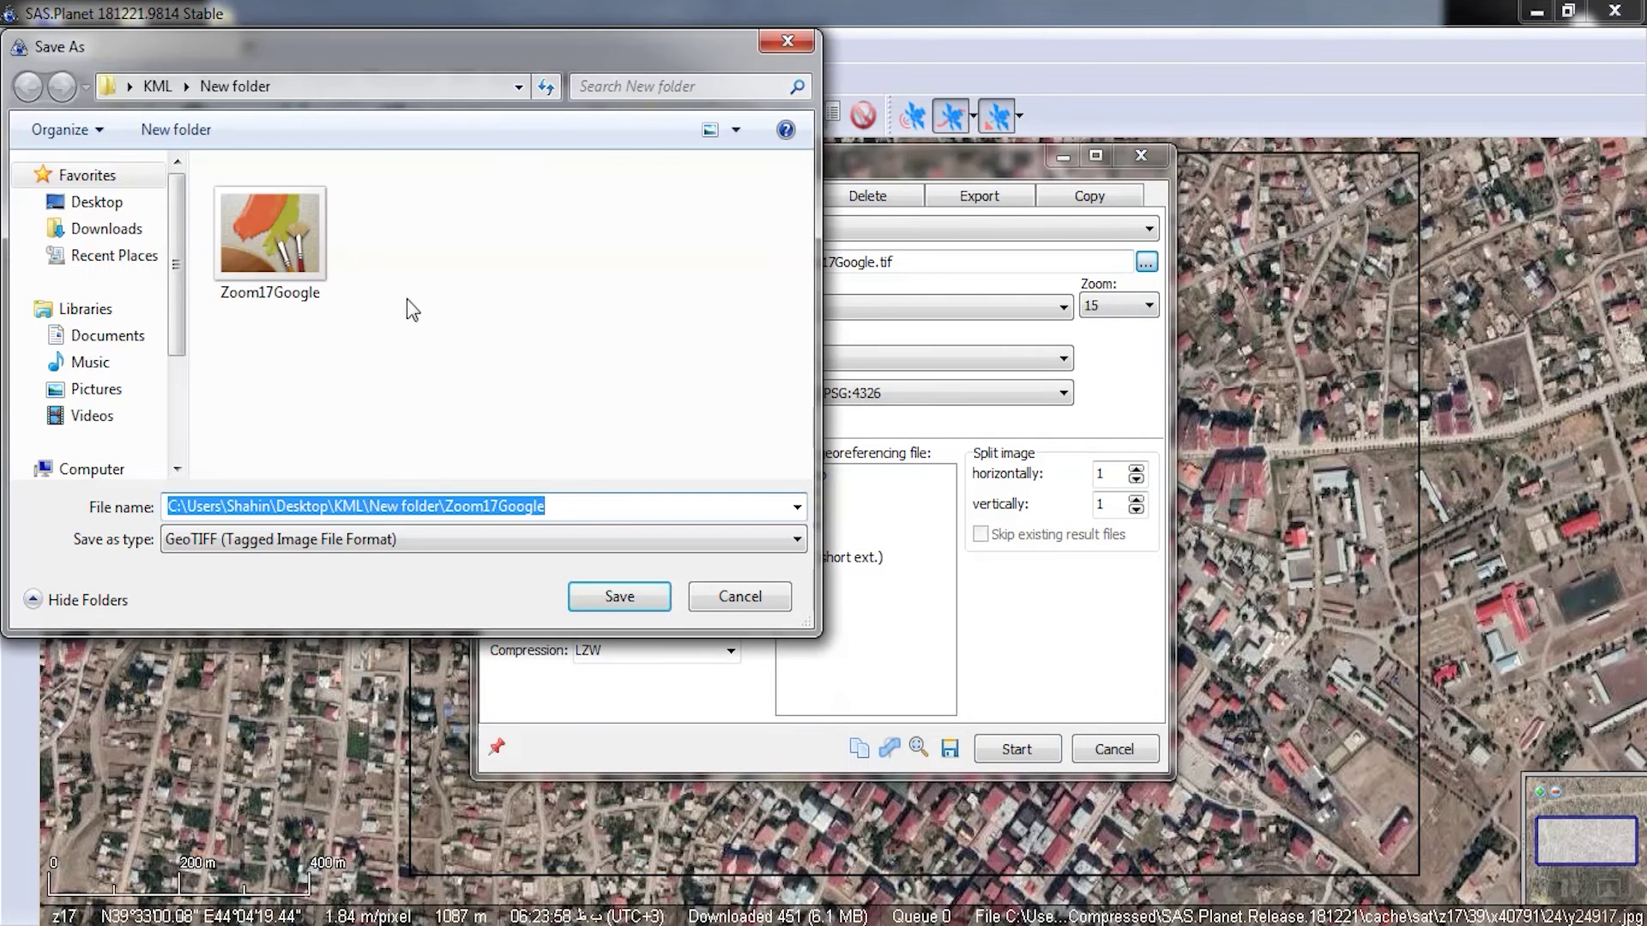
left_click(313, 283)
left_click(219, 507)
left_click(217, 506)
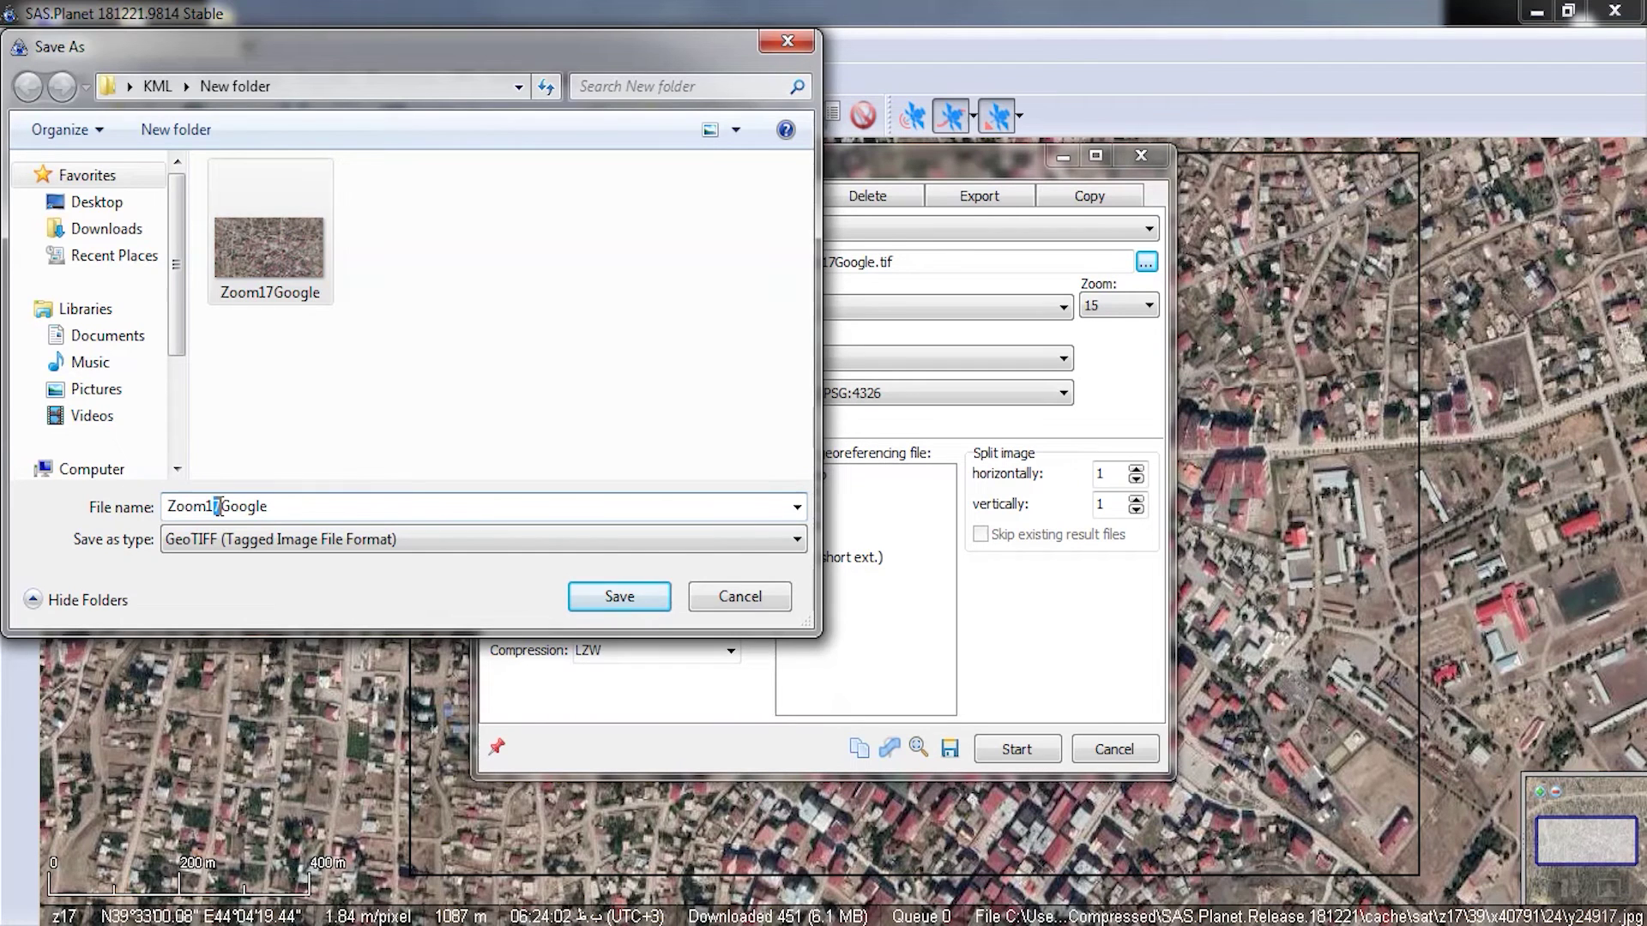
type("5")
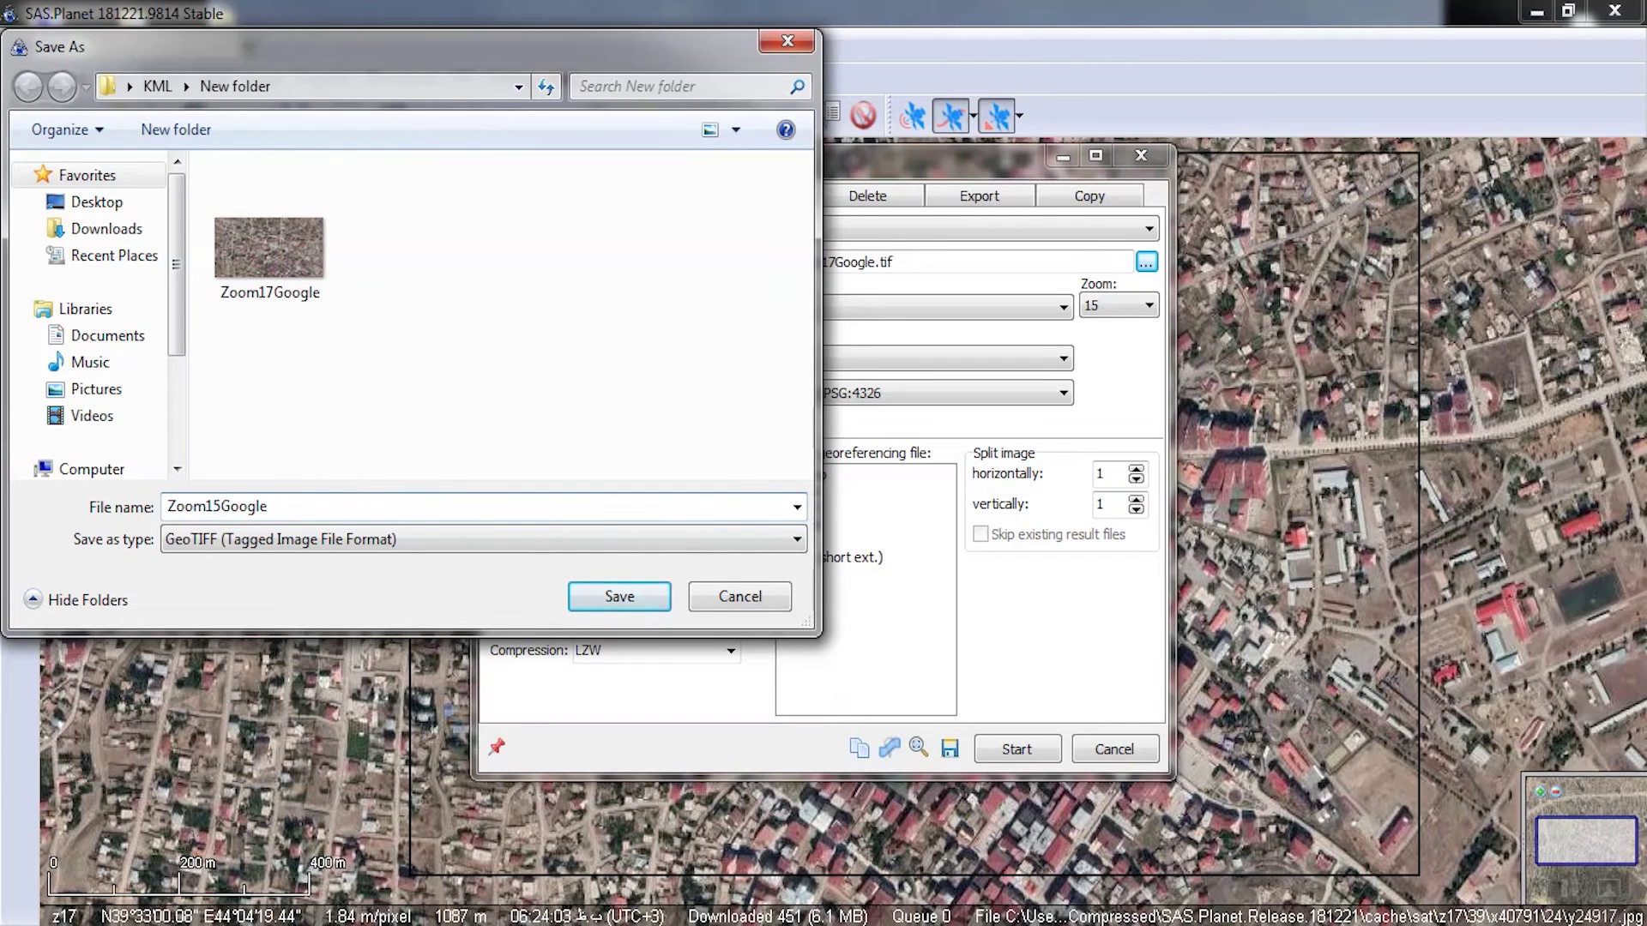
left_click(589, 595)
left_click(1014, 745)
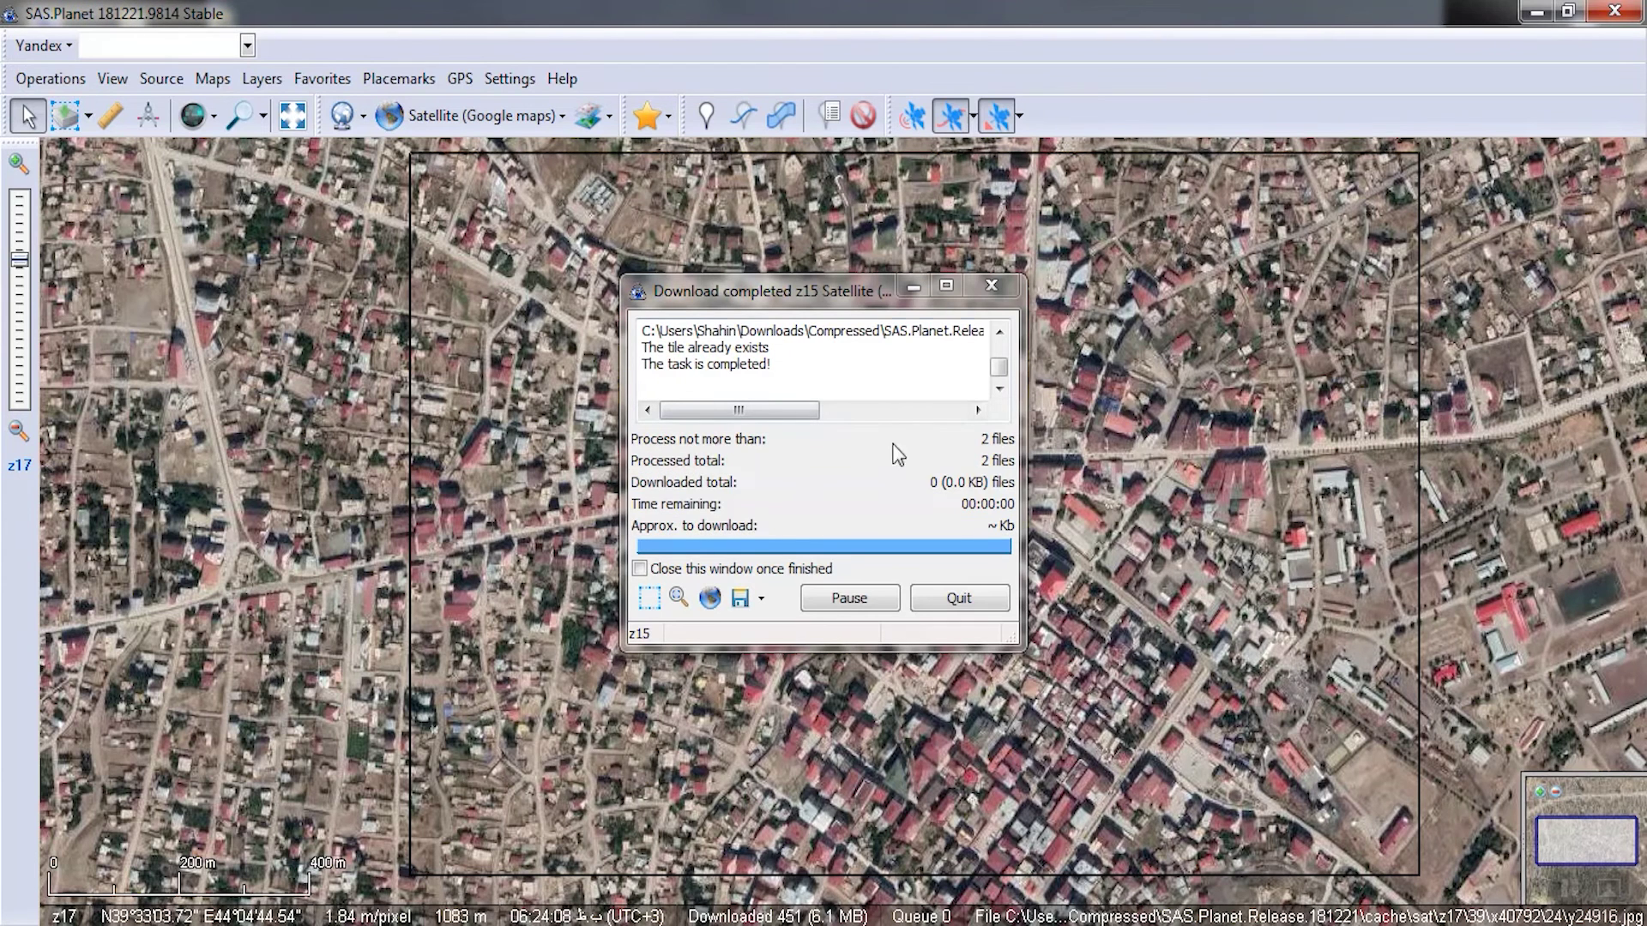
left_click(992, 285)
Step: Switch the base map to Landscape (Google) and examine the selected area at zooms 16 and 17
left_click(562, 120)
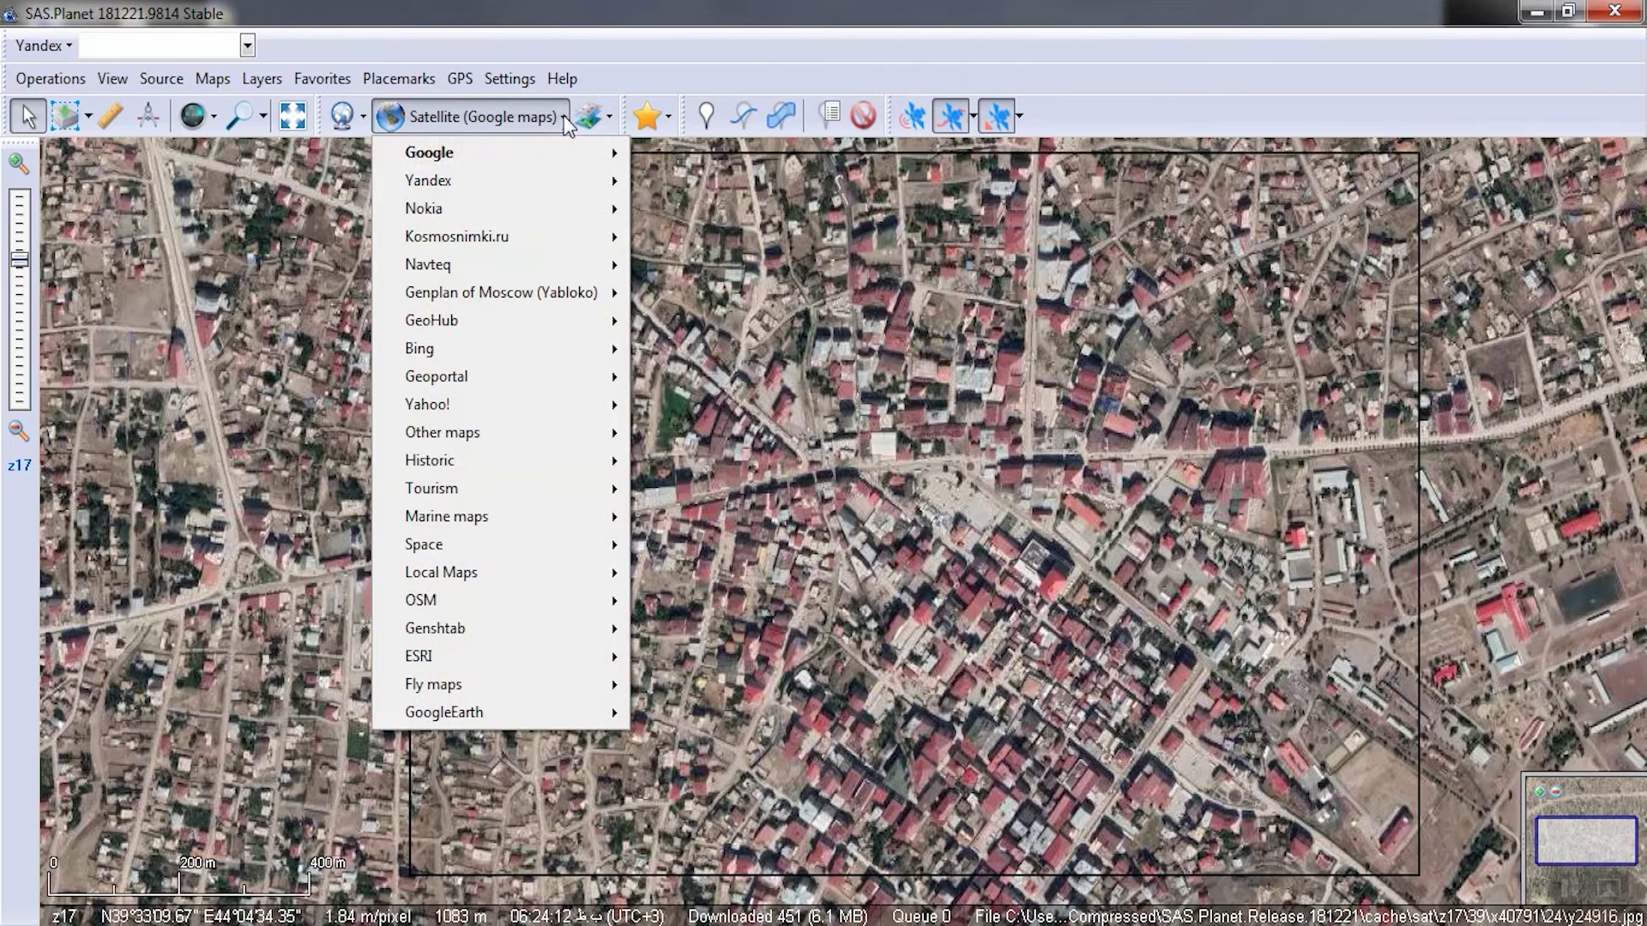
mouse_move(532, 178)
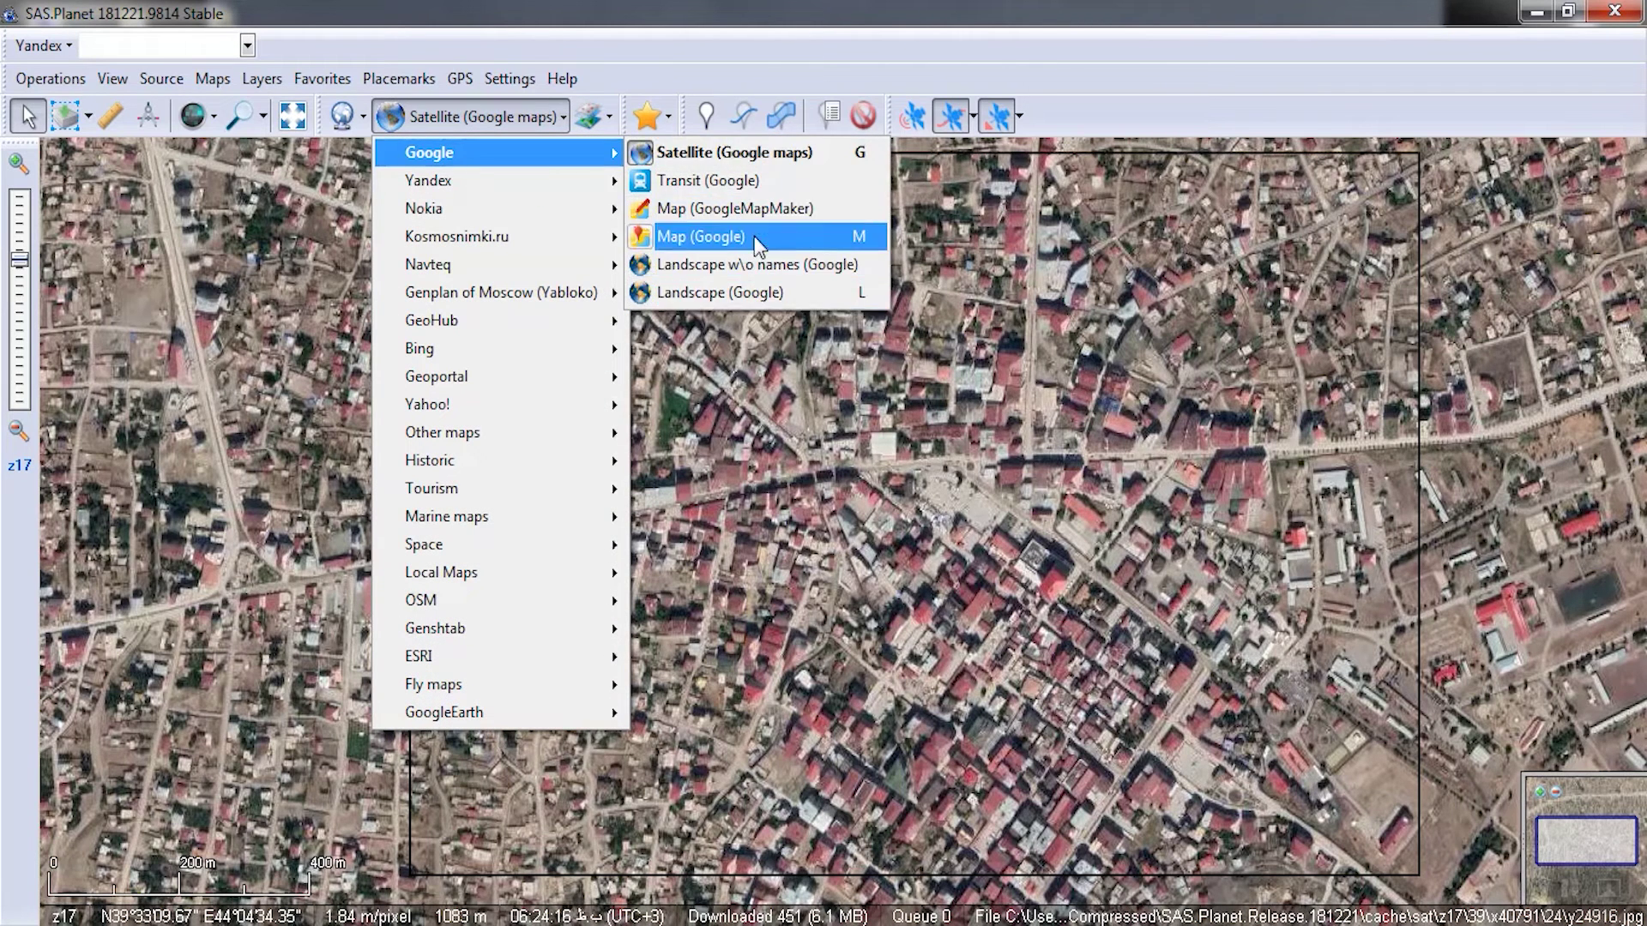
left_click(768, 292)
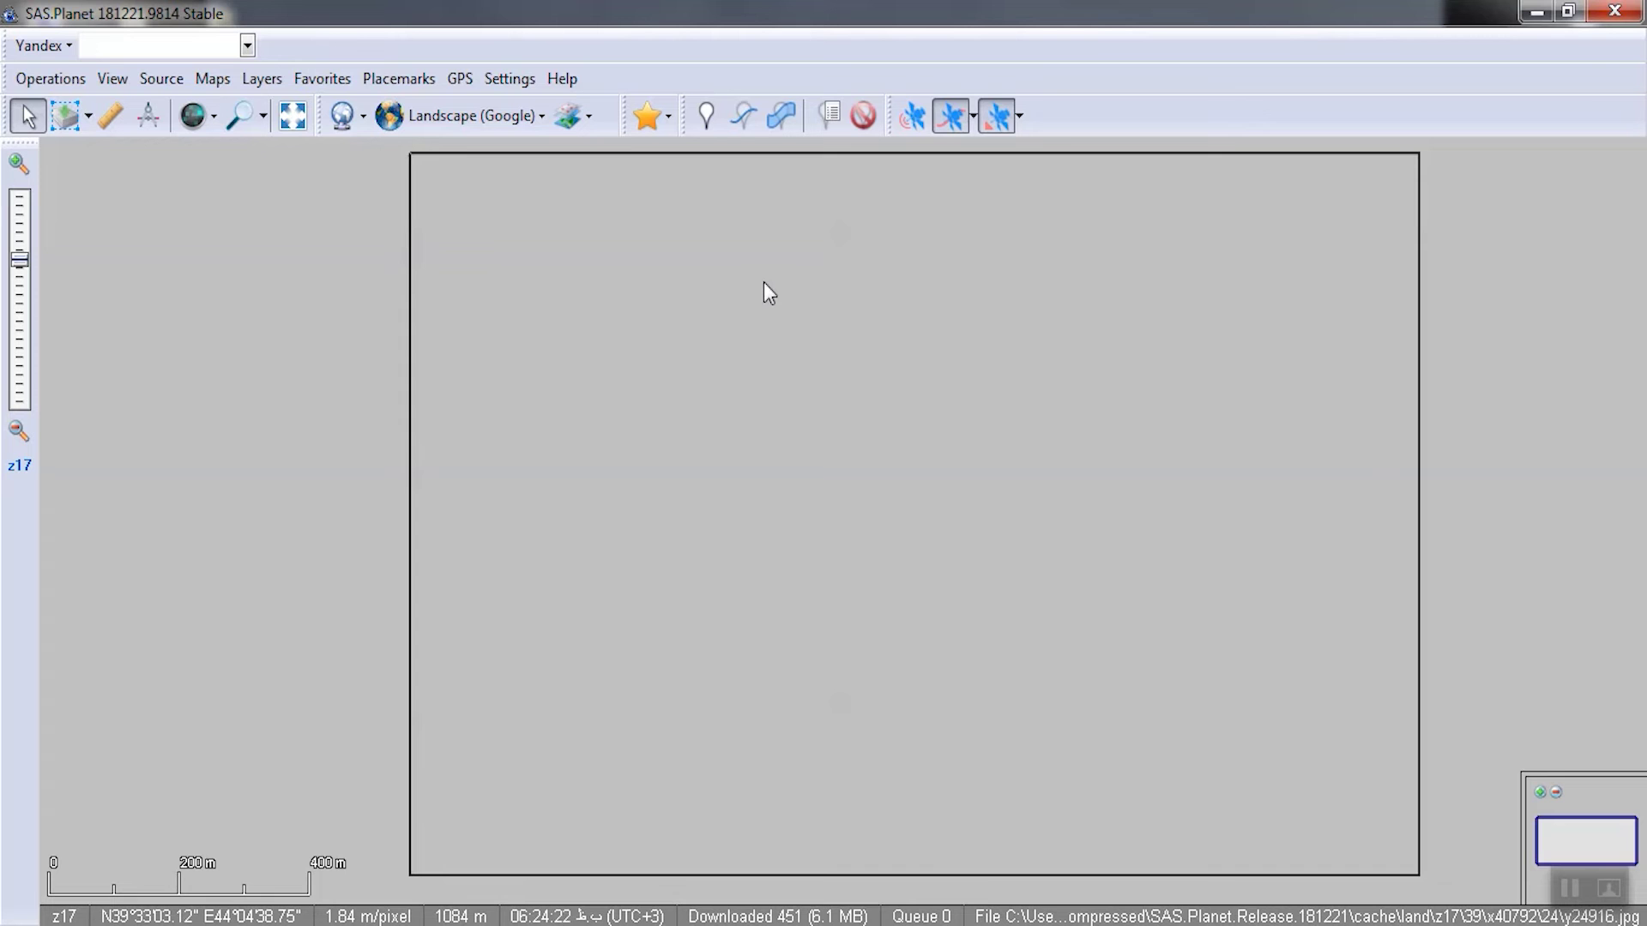
scroll(764, 284, "down", 1)
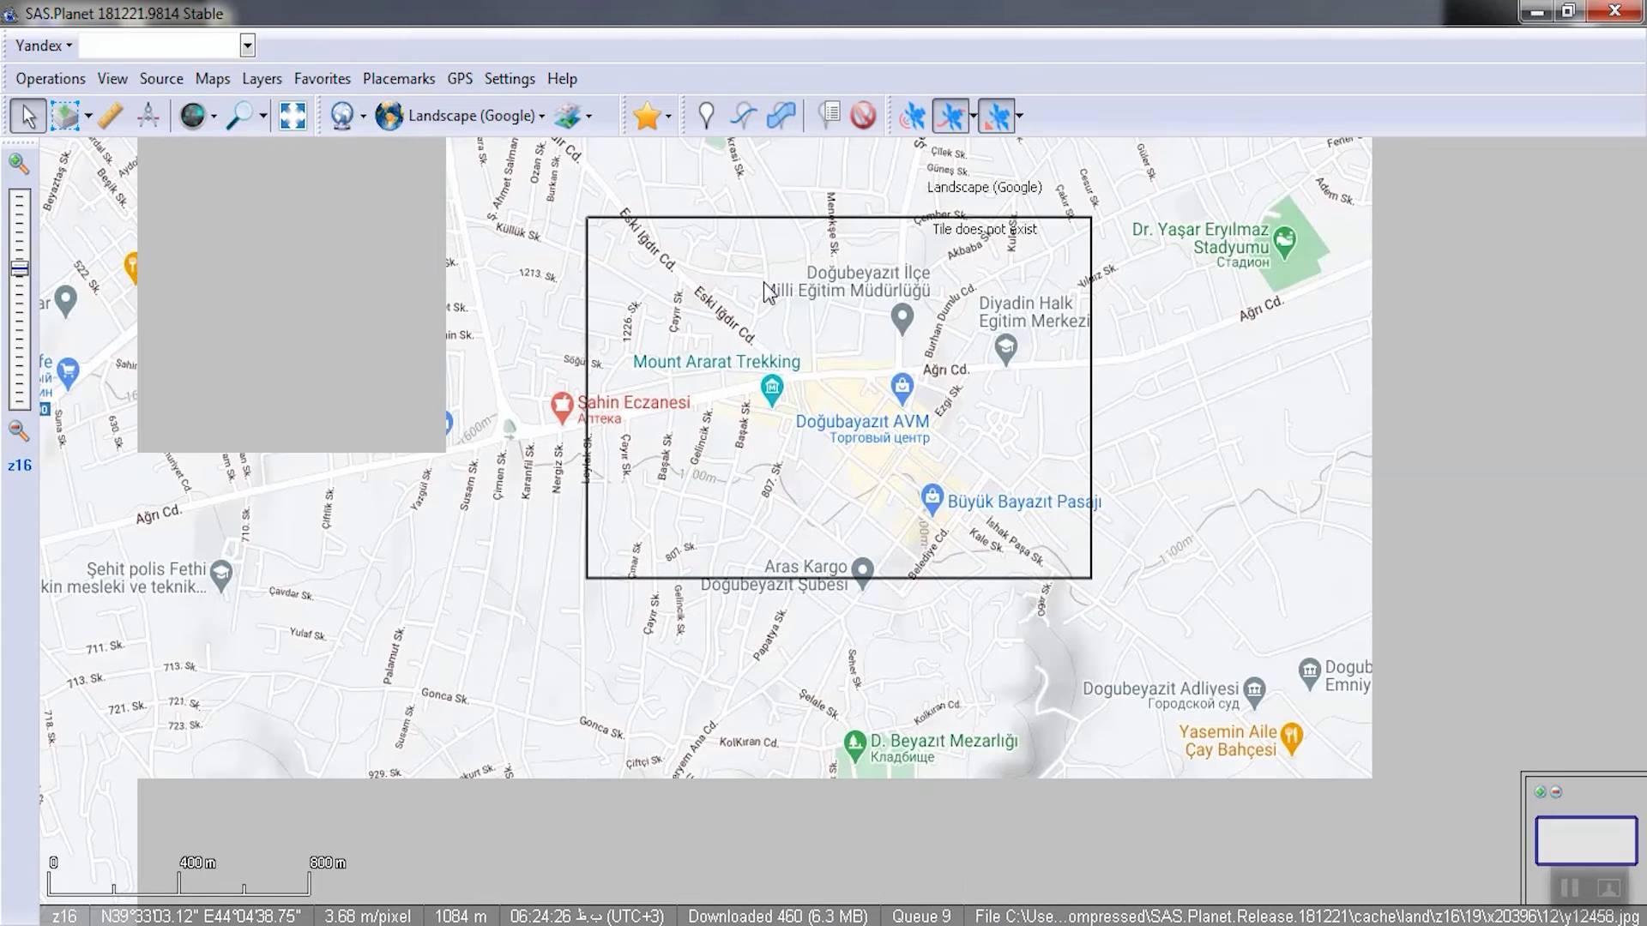
scroll(764, 283, "up", 1)
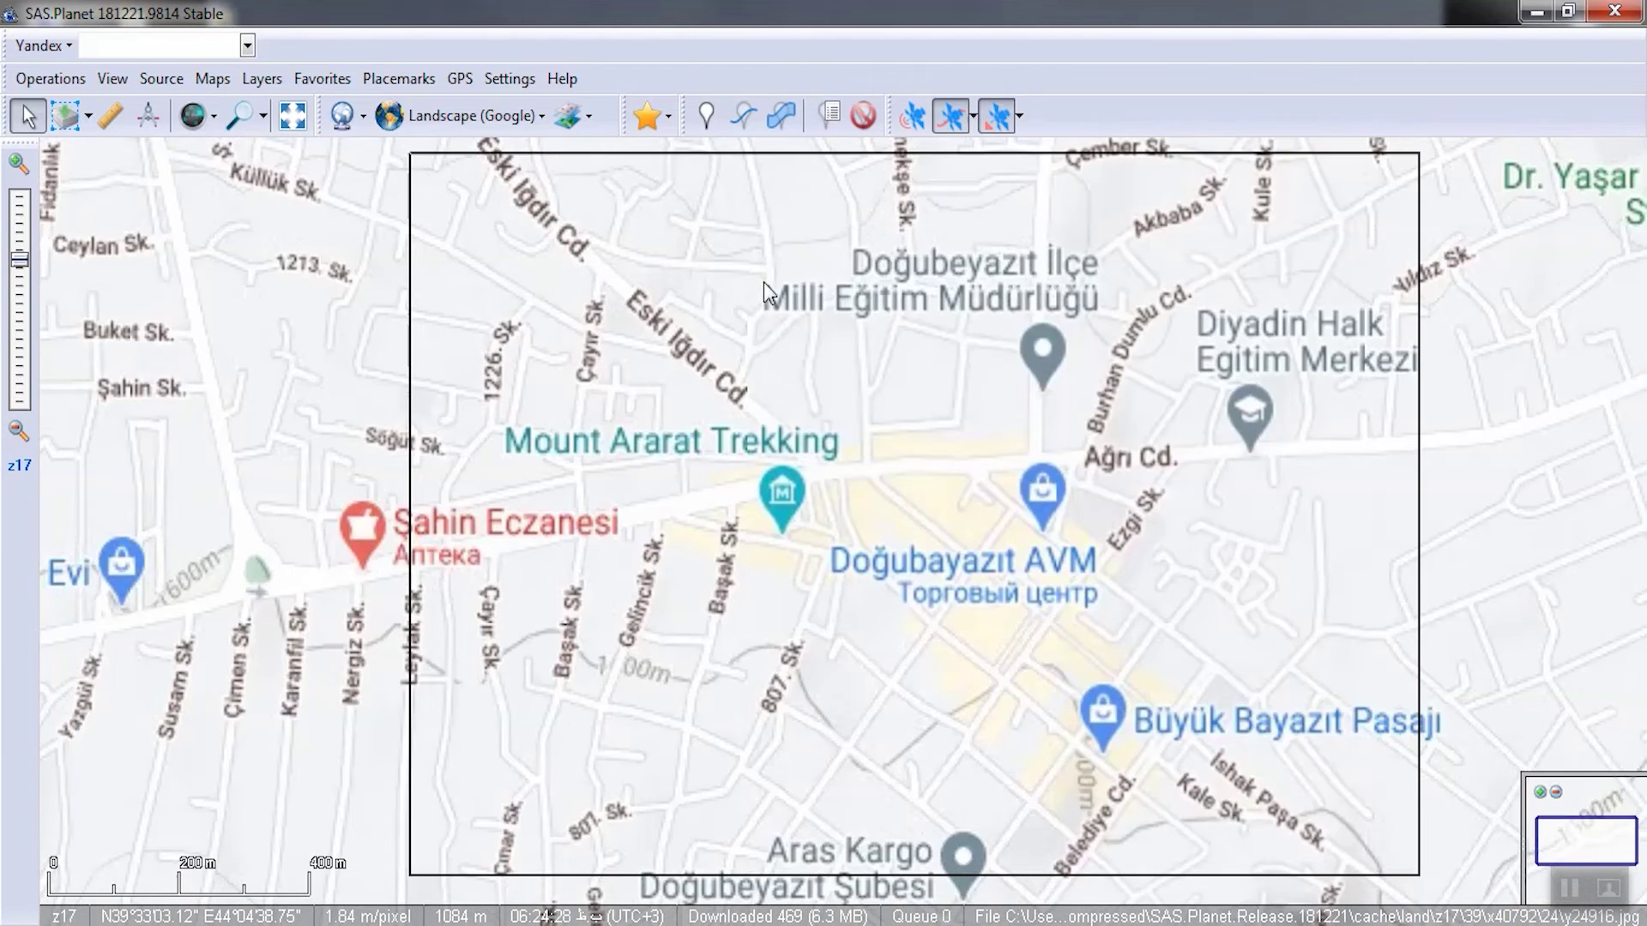
Step: Switch the base map to Landscape w\o names (Google) and examine the area at zoom 16
left_click(471, 116)
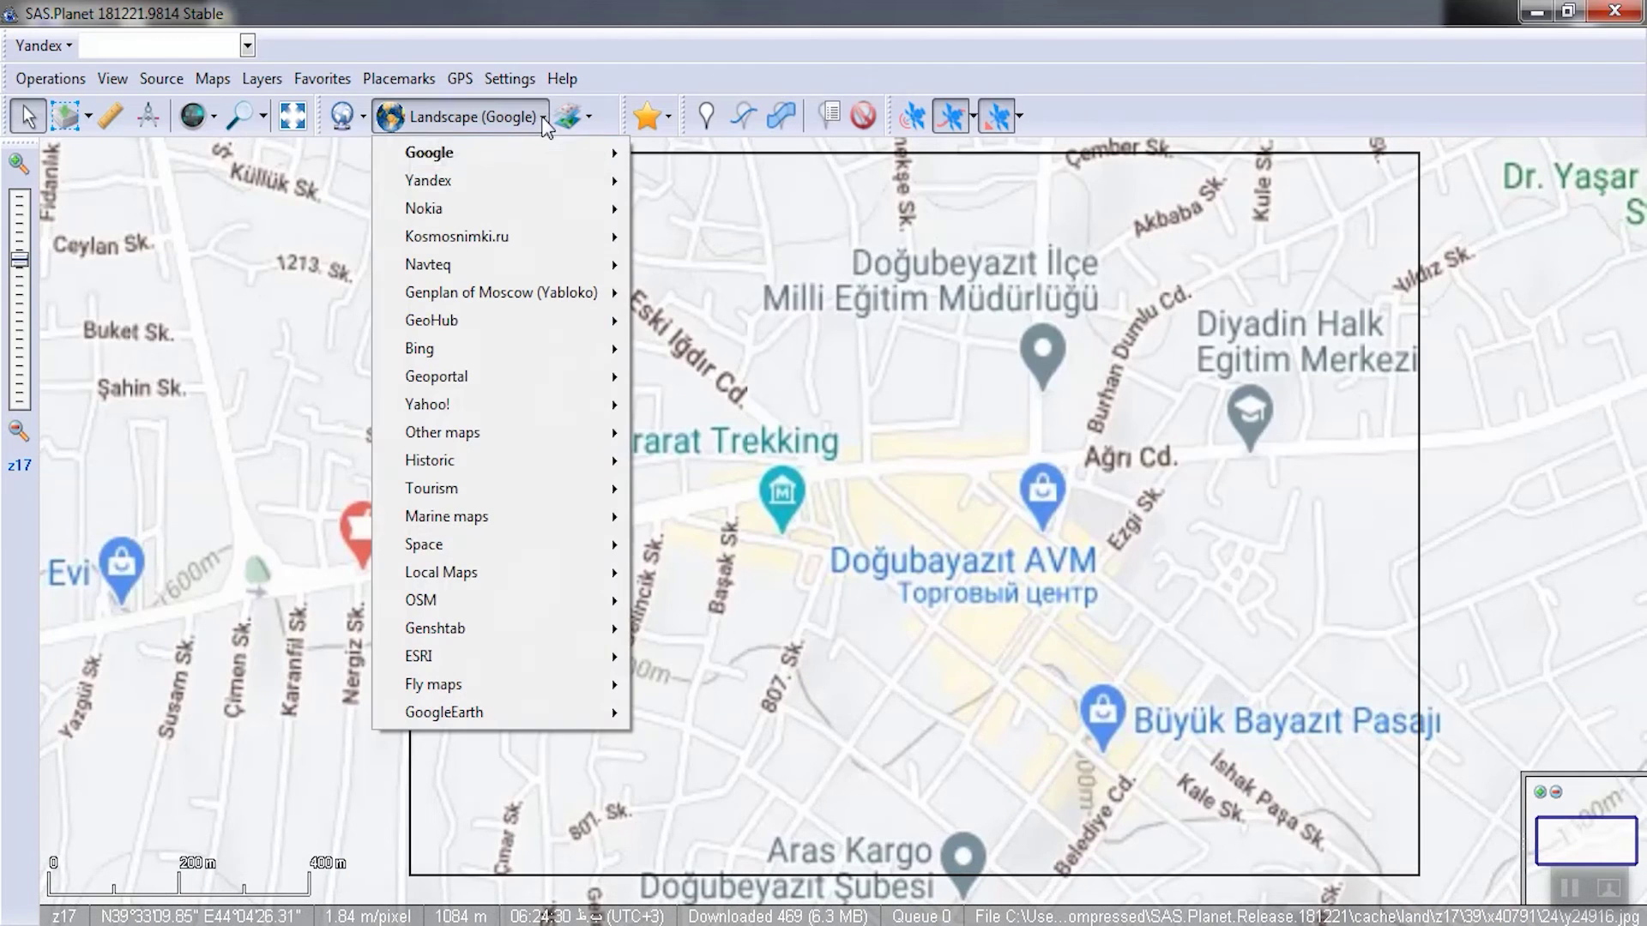
mouse_move(556, 164)
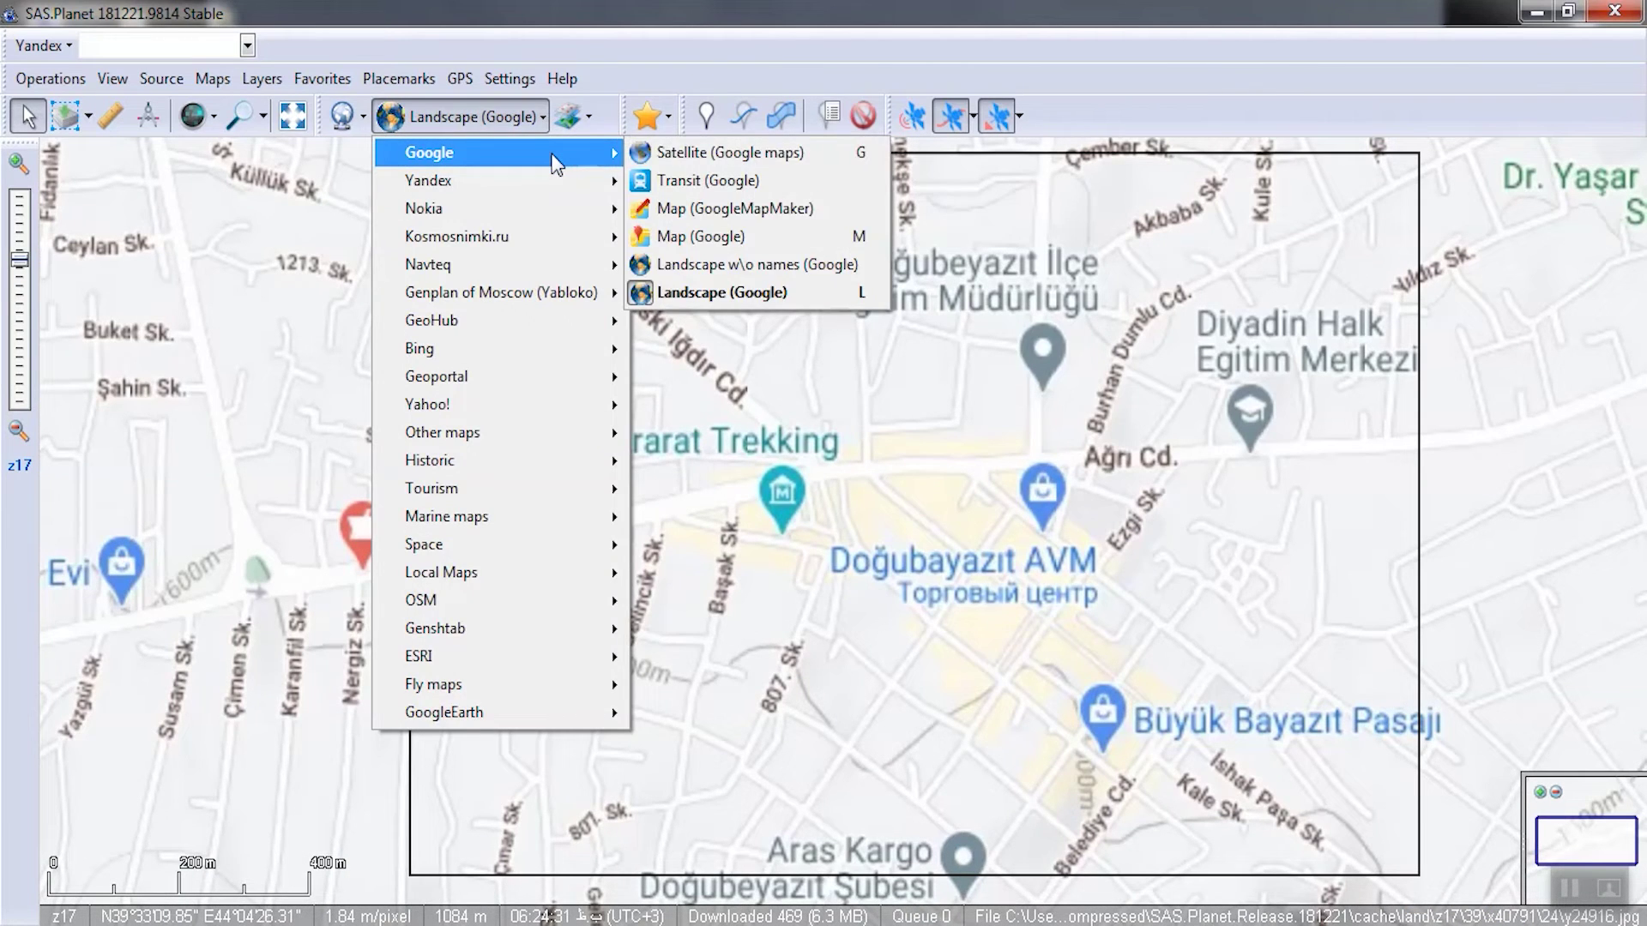
left_click(682, 266)
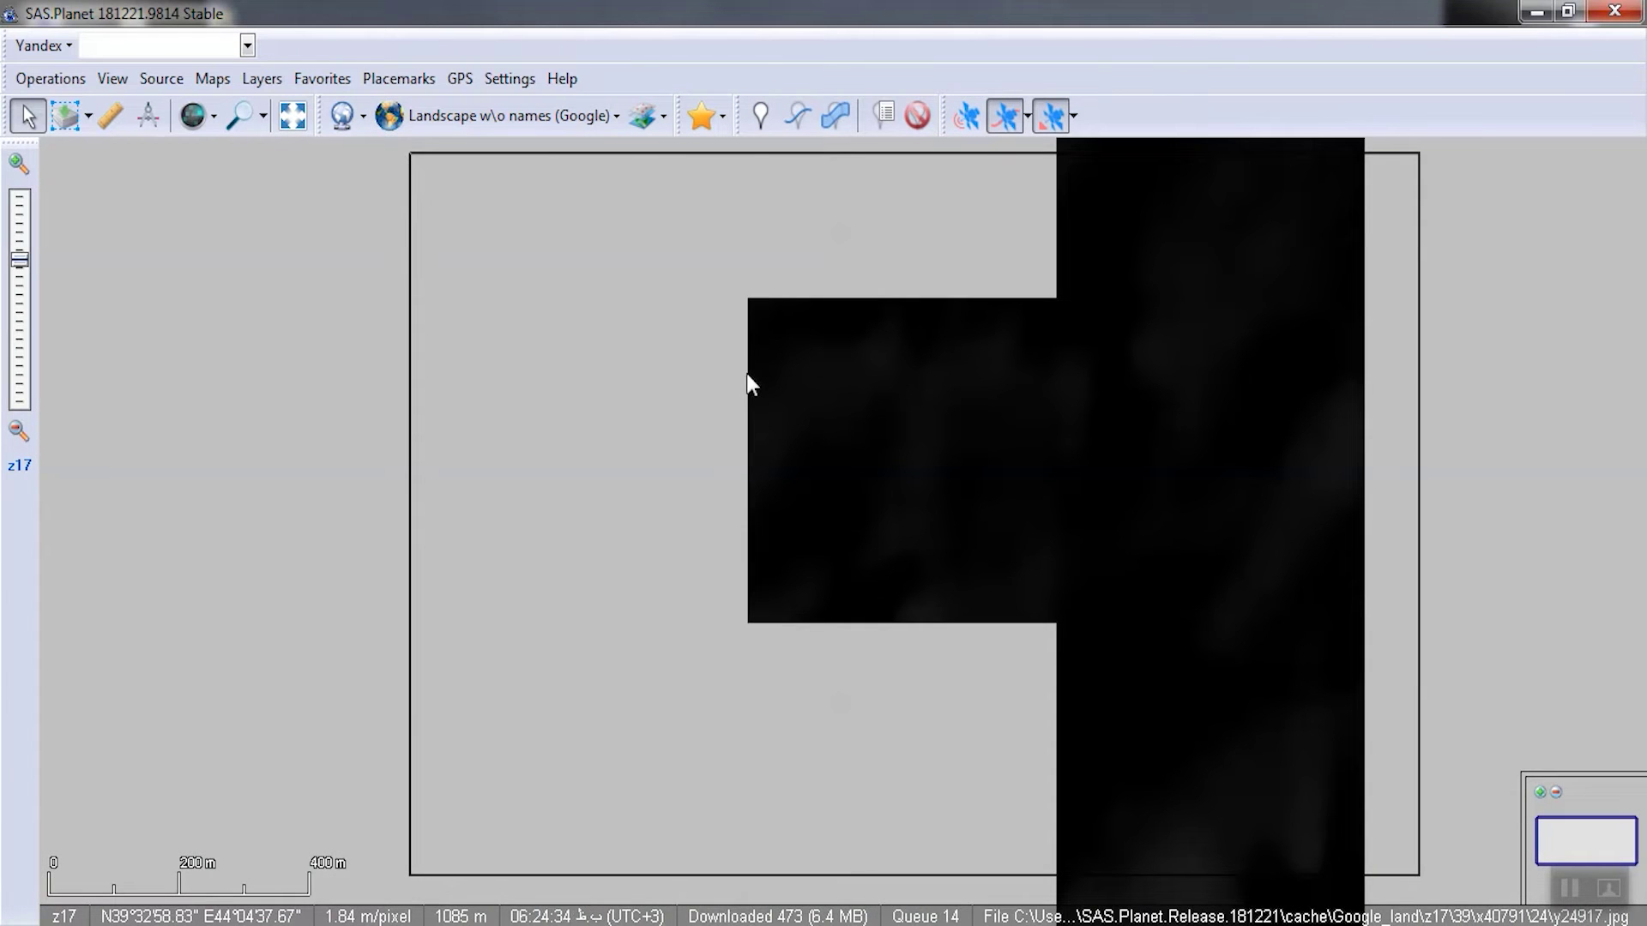
scroll(747, 375, "down", 1)
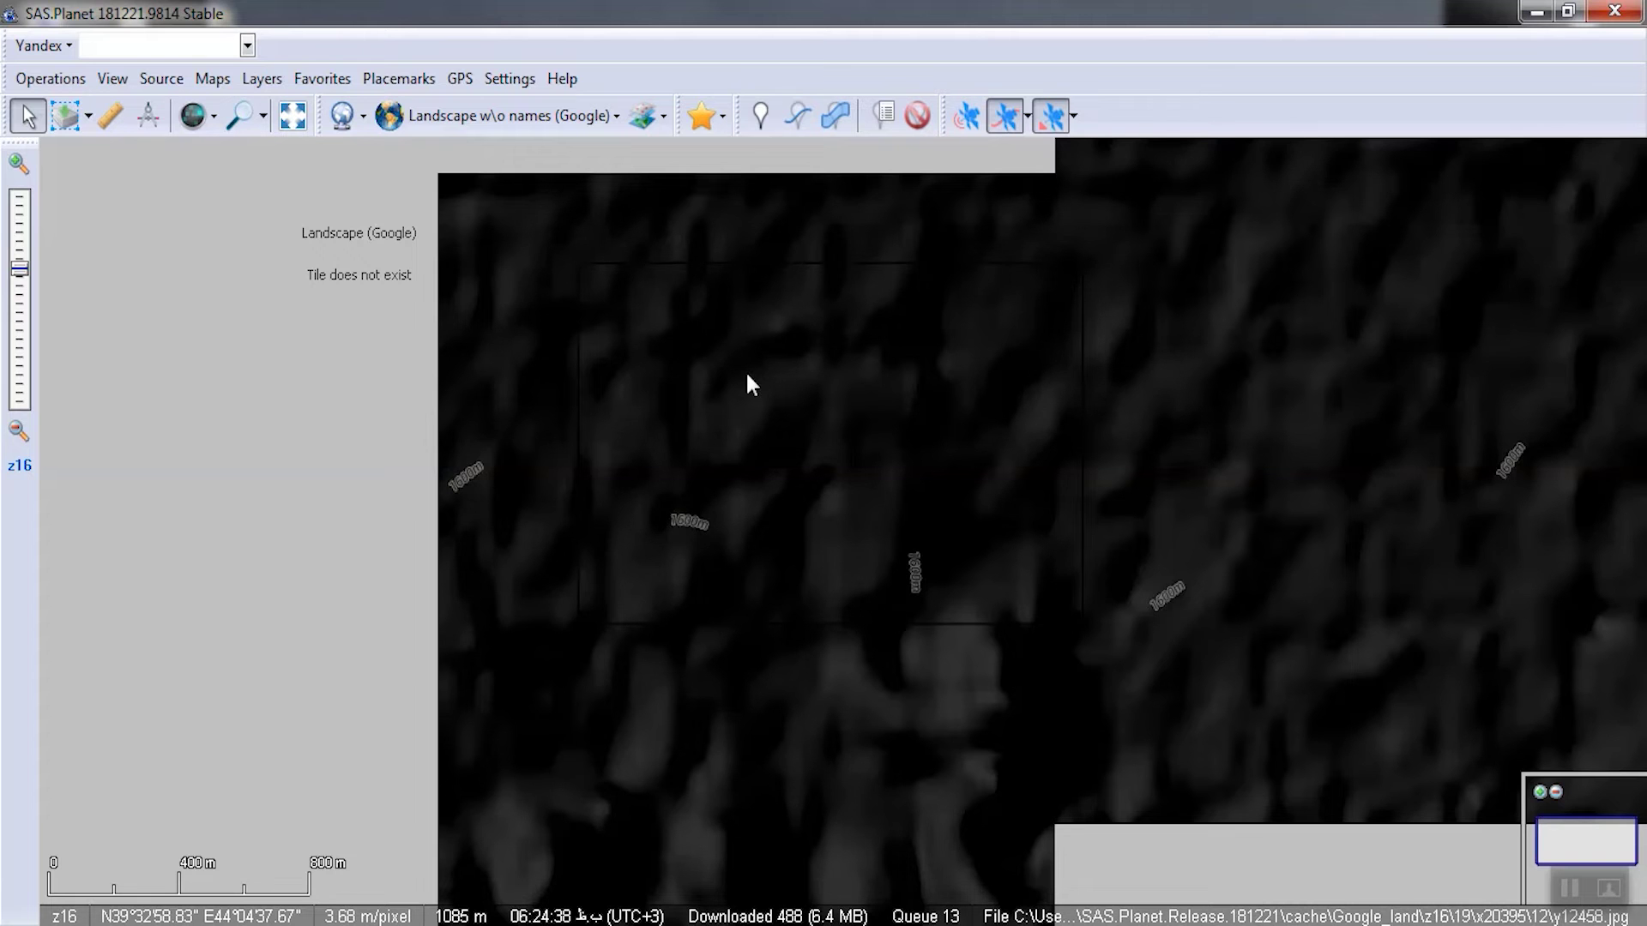
Step: Switch the base map to Bing Maps and view the selected area at zoom 16
left_click(618, 127)
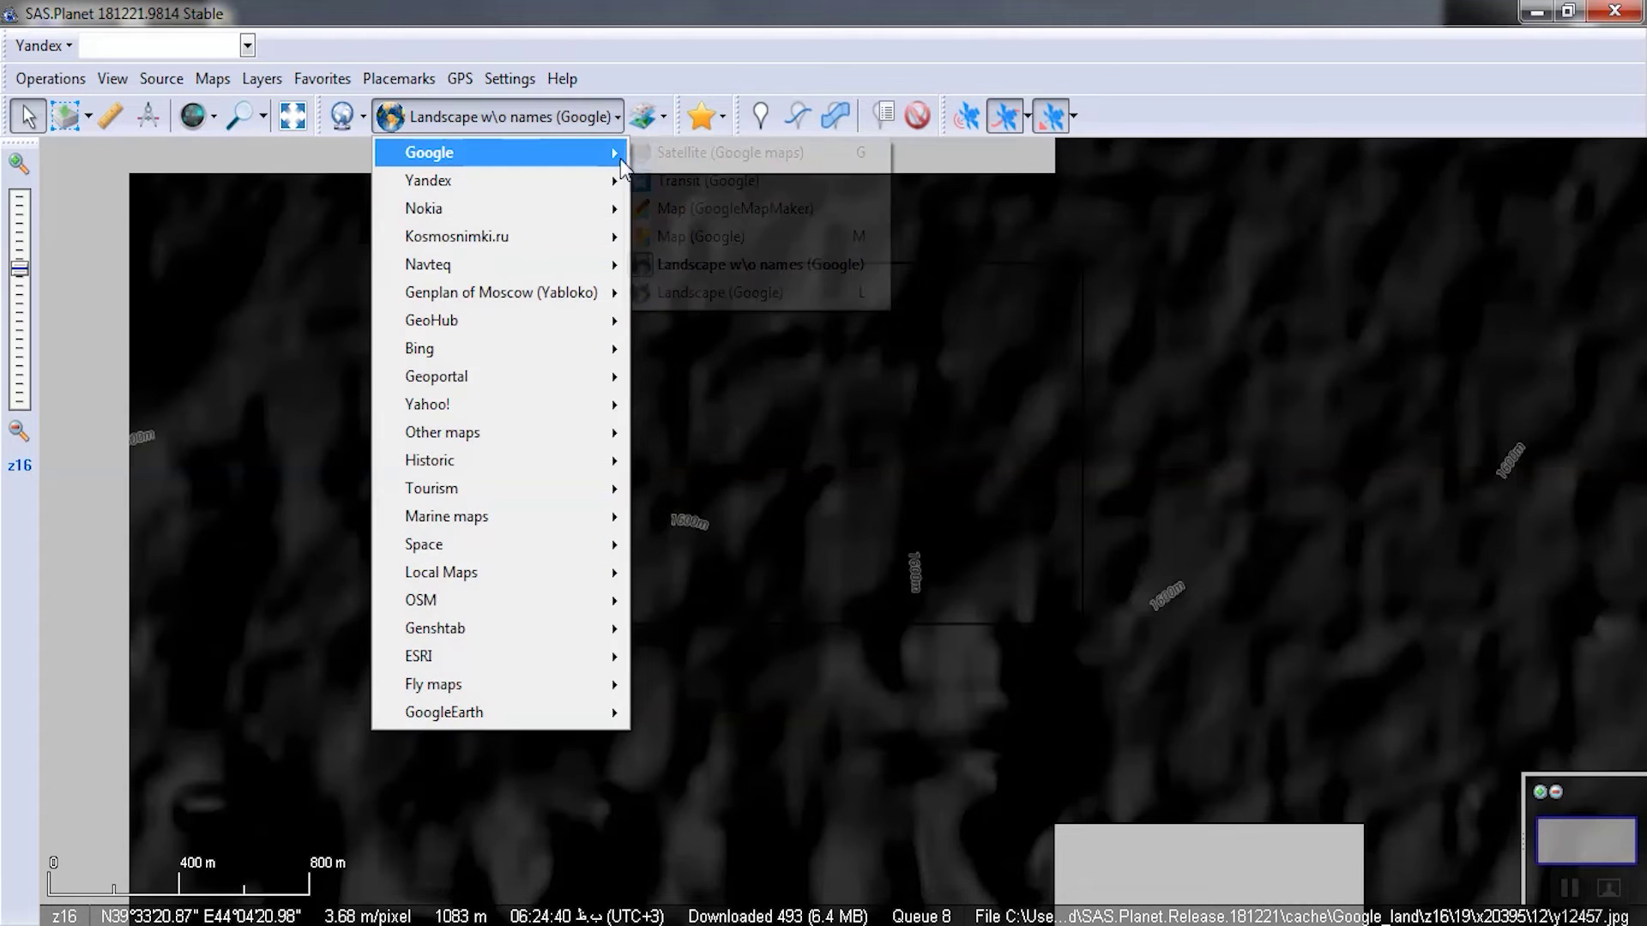
mouse_move(606, 356)
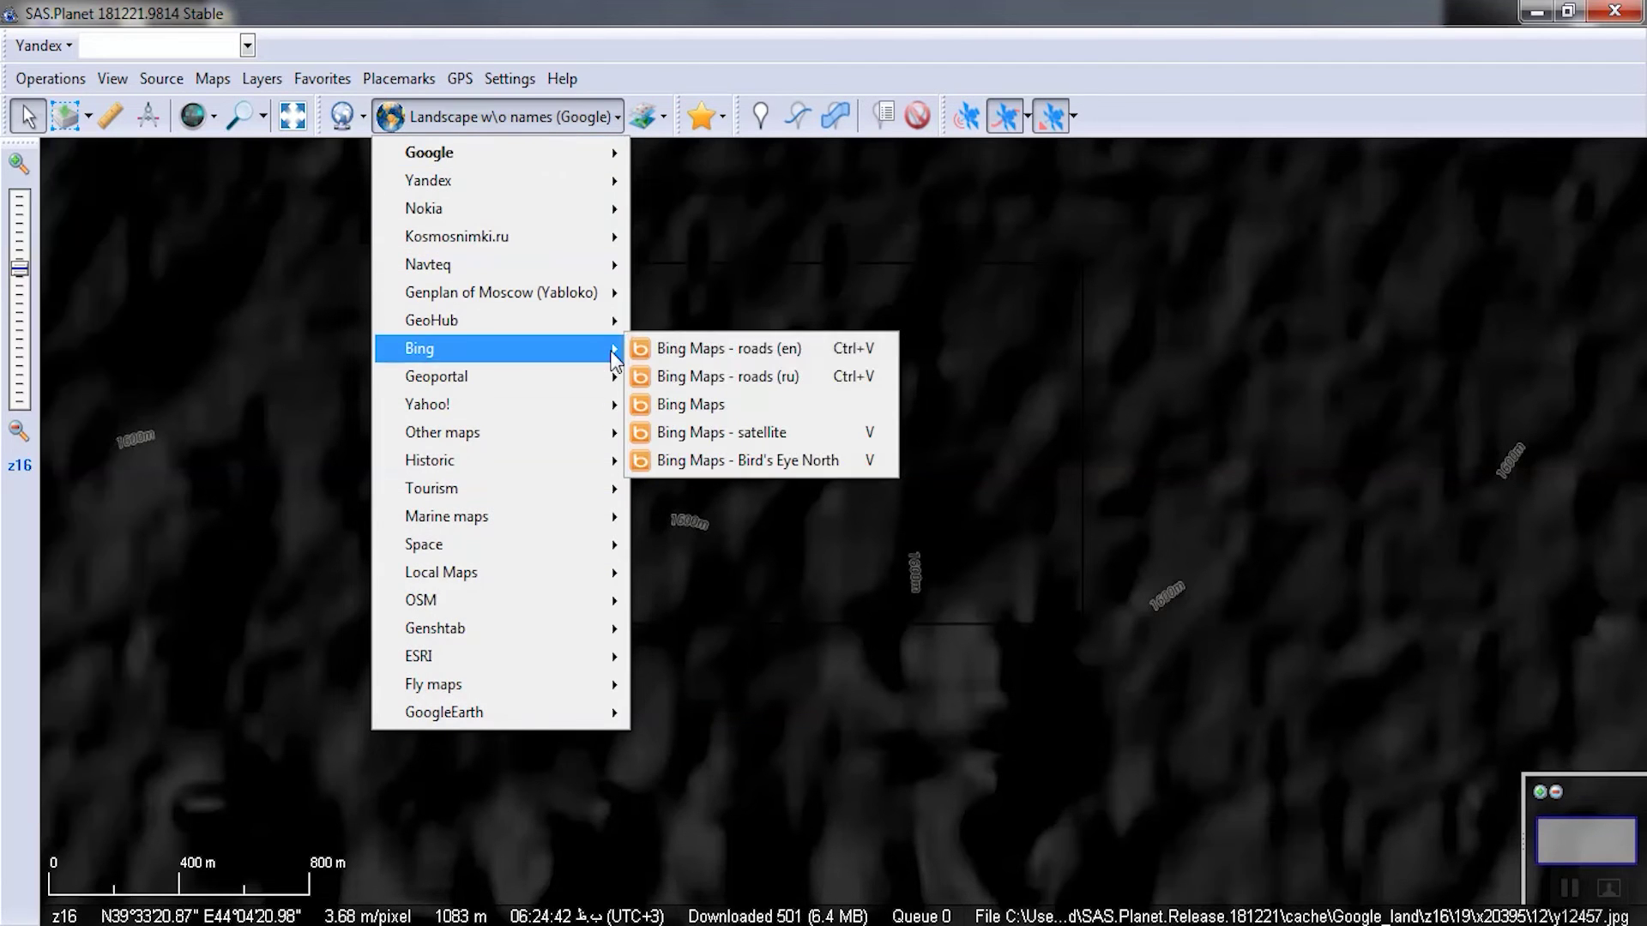
left_click(723, 403)
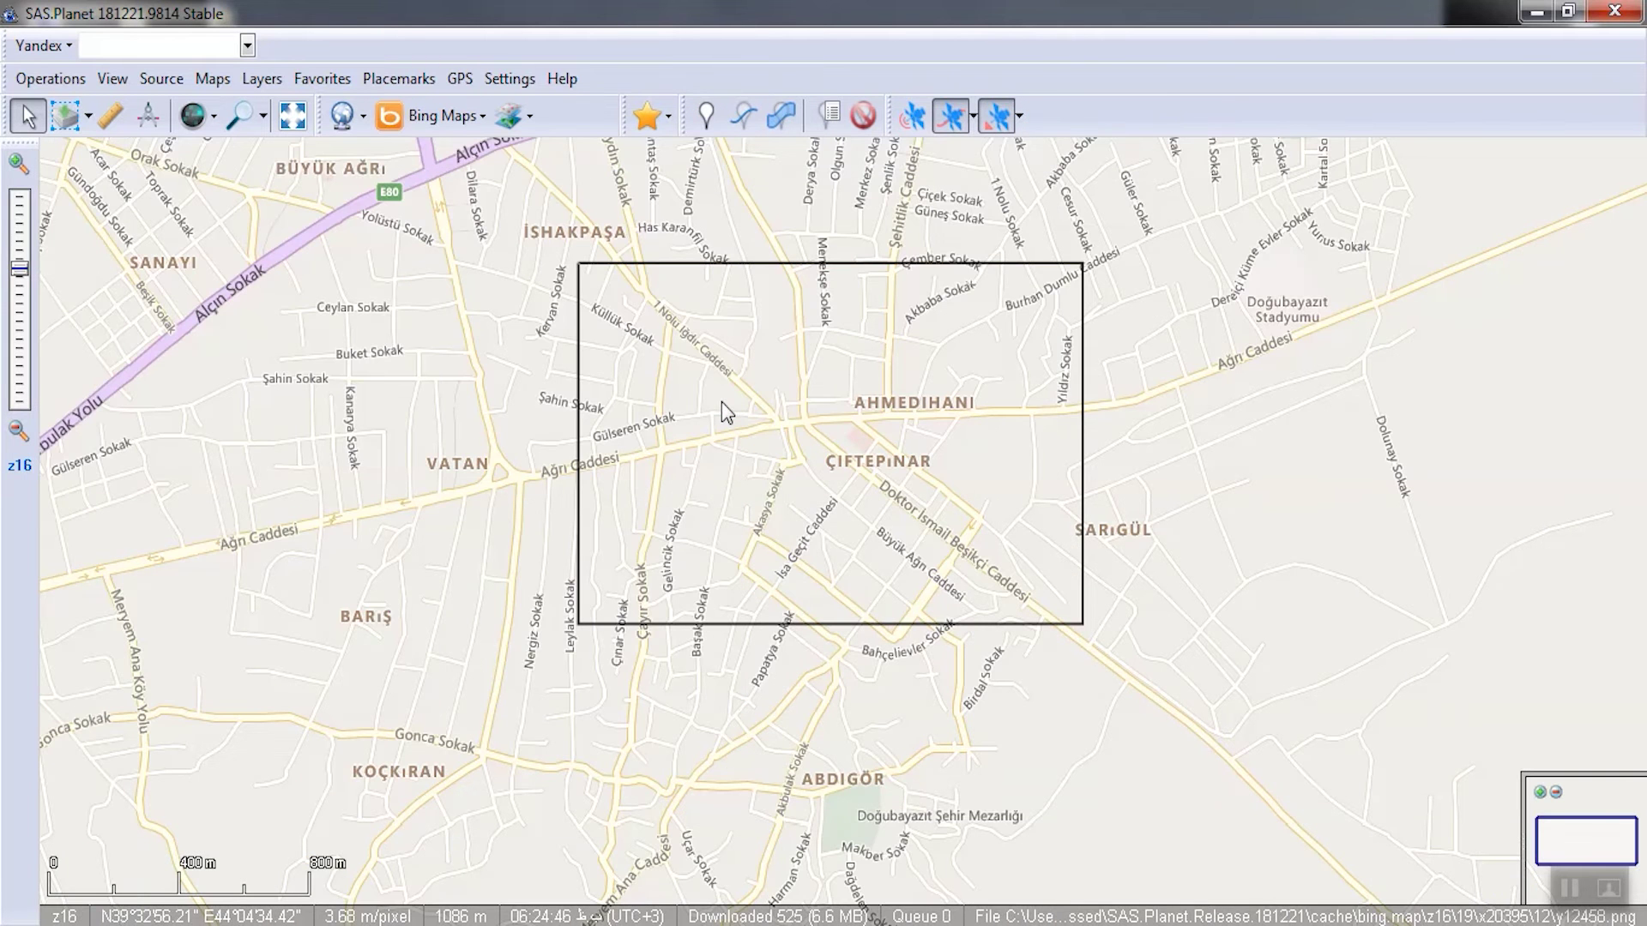
Step: Switch the base map to Bing Maps - satellite and fit the whole outlined area in view at zoom 17
left_click(480, 119)
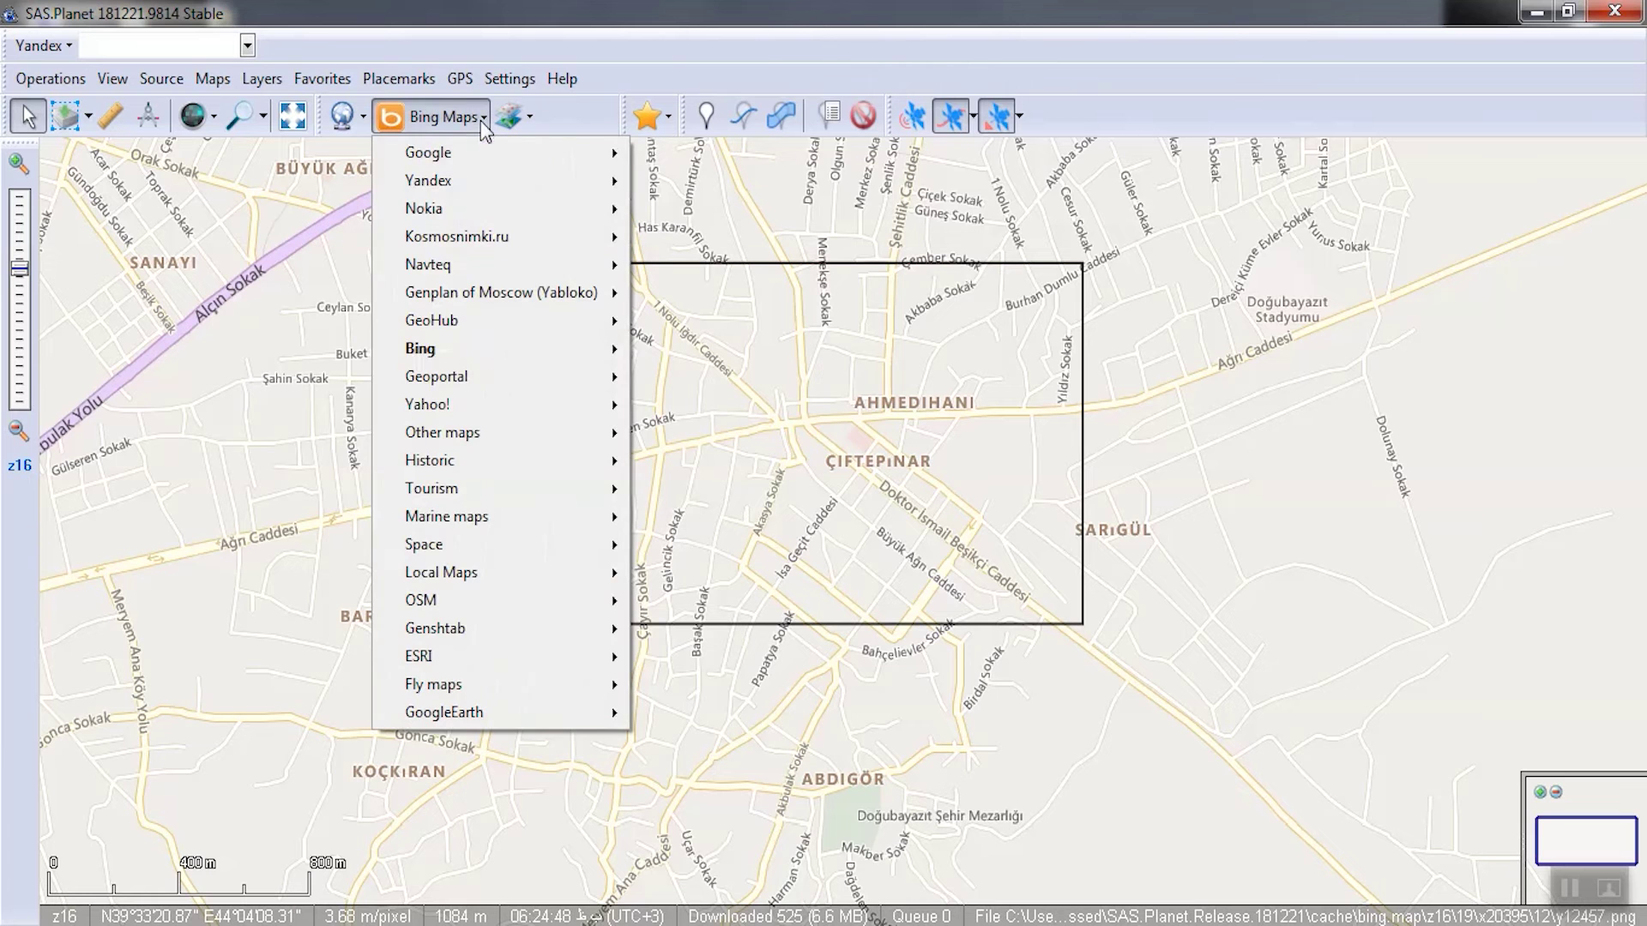
mouse_move(561, 354)
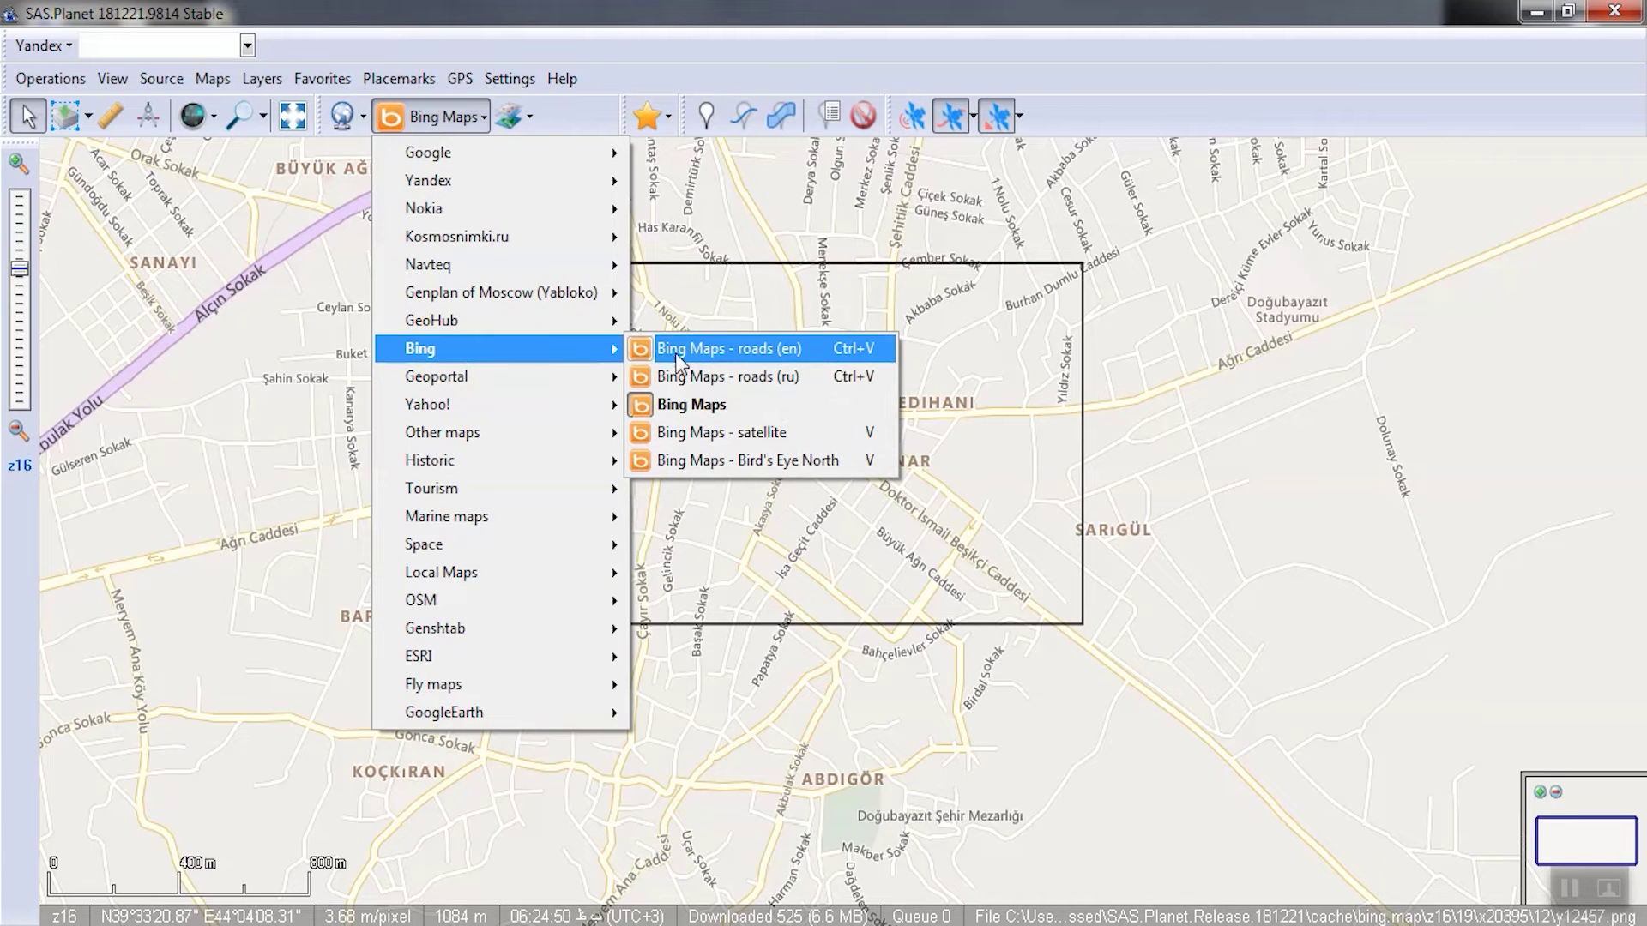
left_click(803, 432)
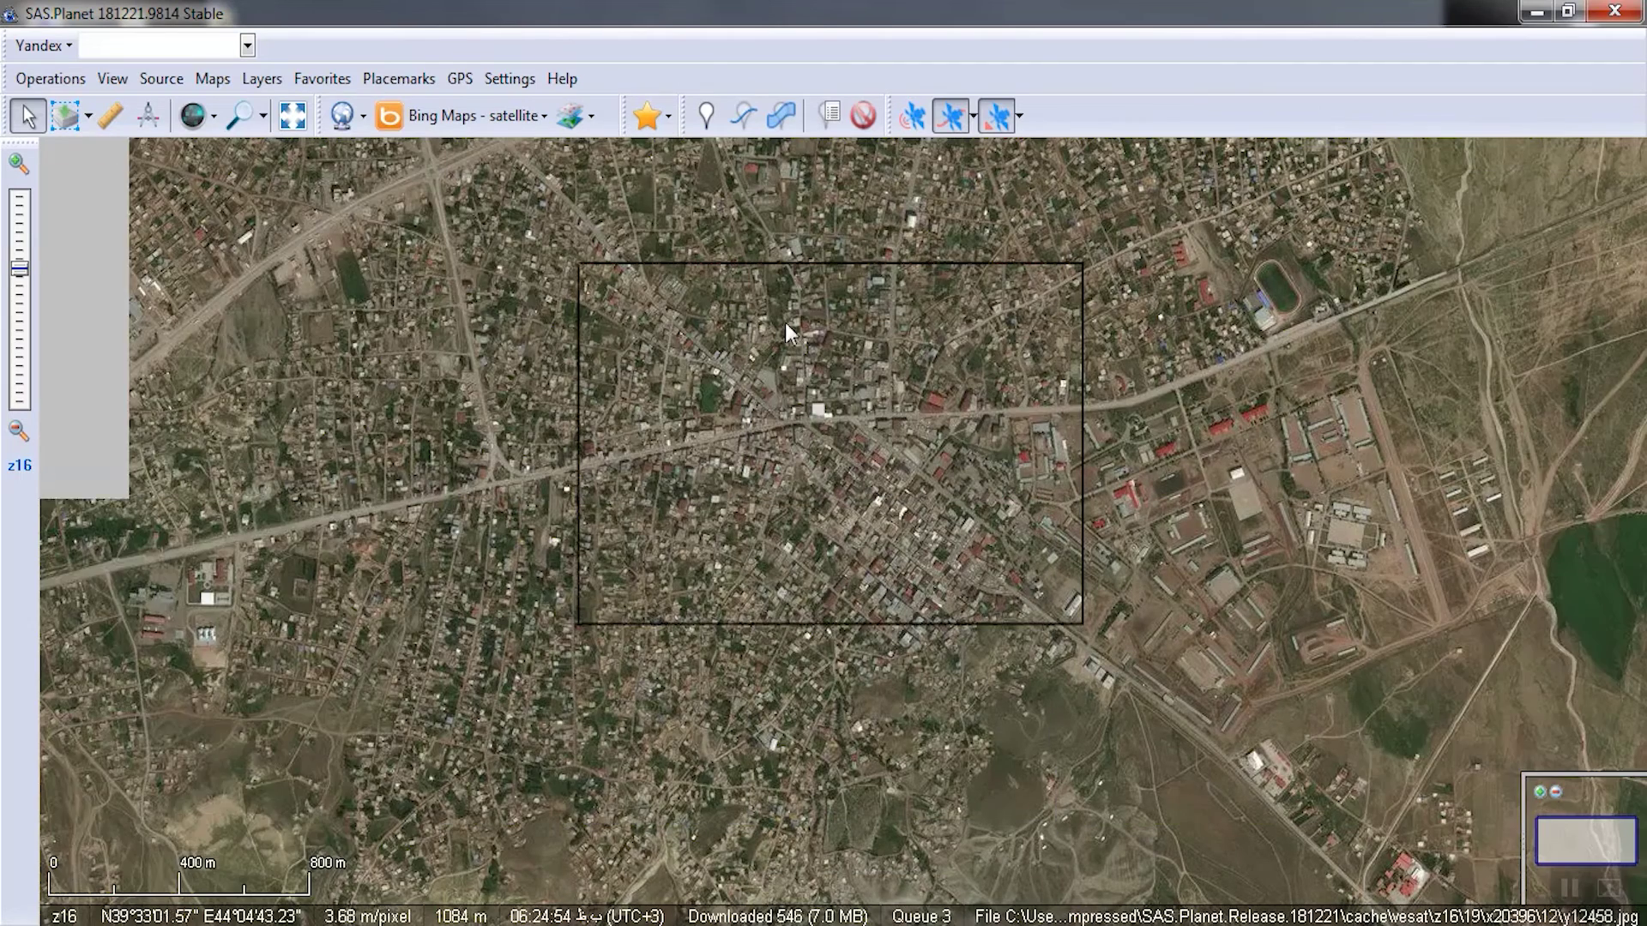
scroll(784, 317, "up", 1)
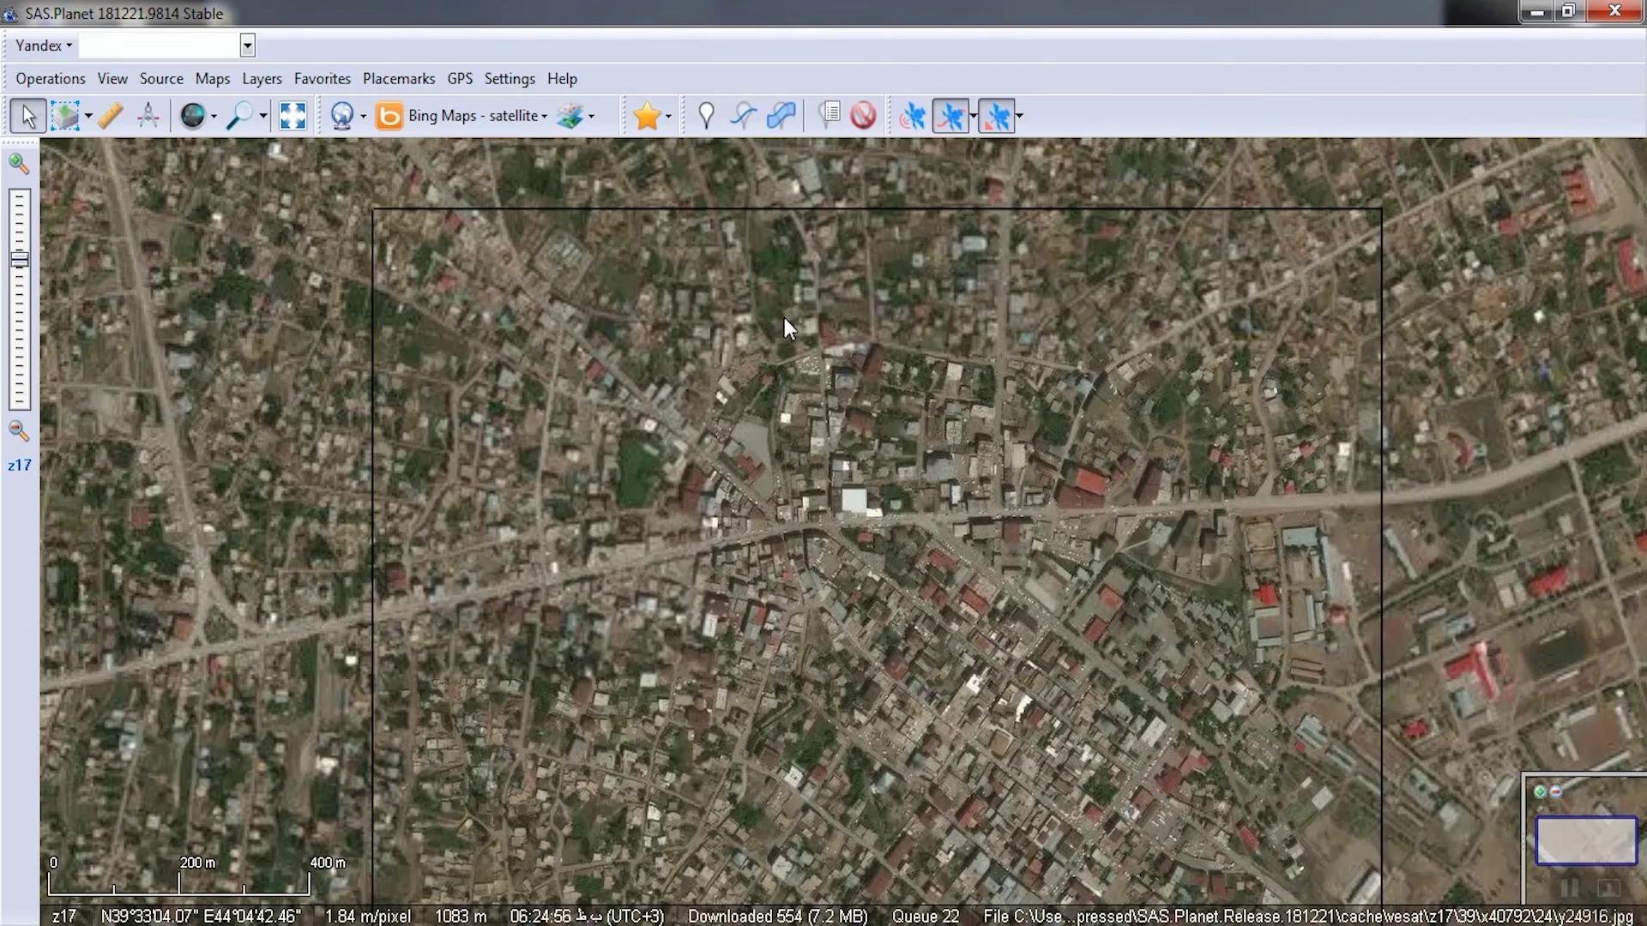
left_click_drag(799, 439, 794, 391)
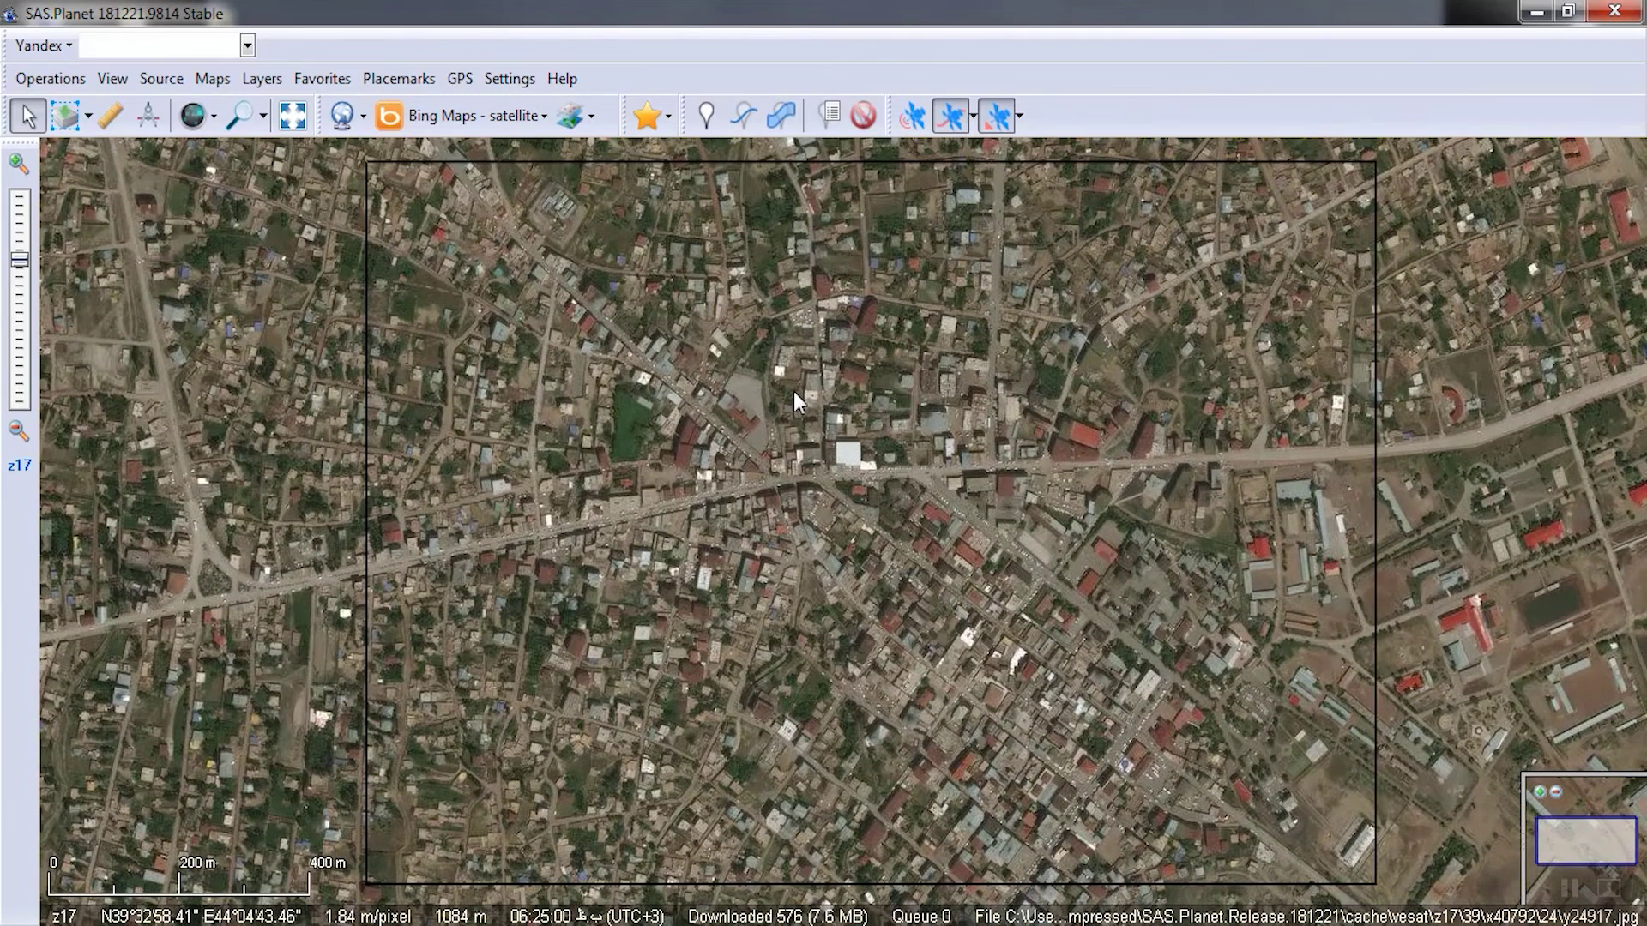
Step: Make a rectangular selection along the existing outline and download its Bing Maps - satellite tiles at zoom 17 only
left_click(88, 116)
left_click(155, 156)
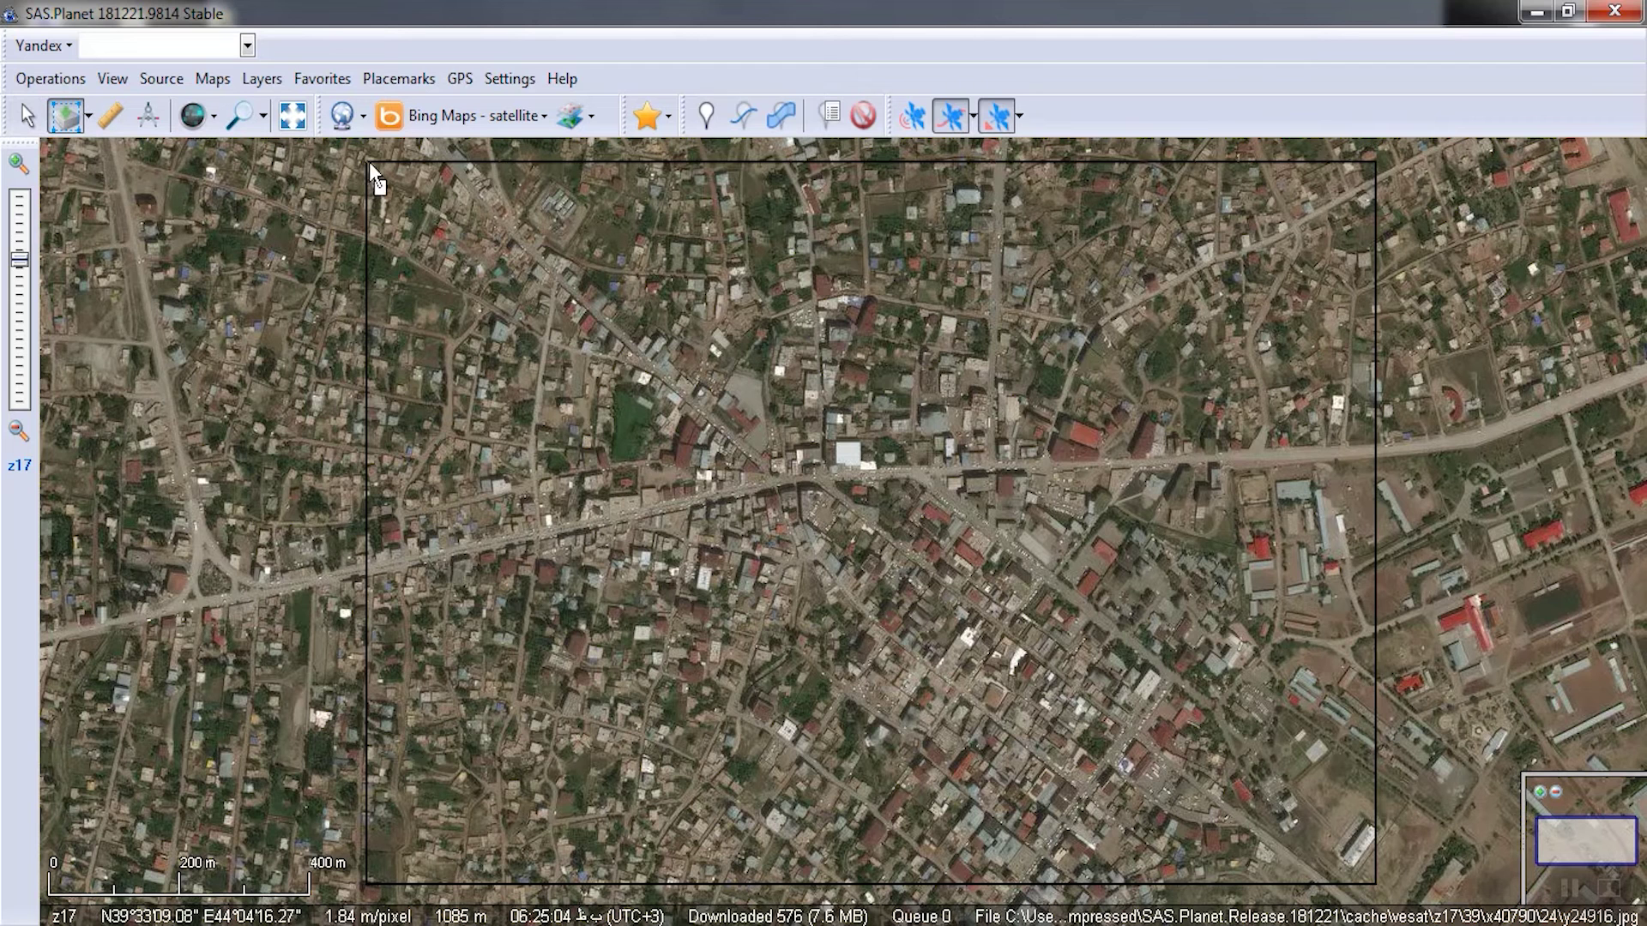
left_click_drag(368, 161, 1375, 883)
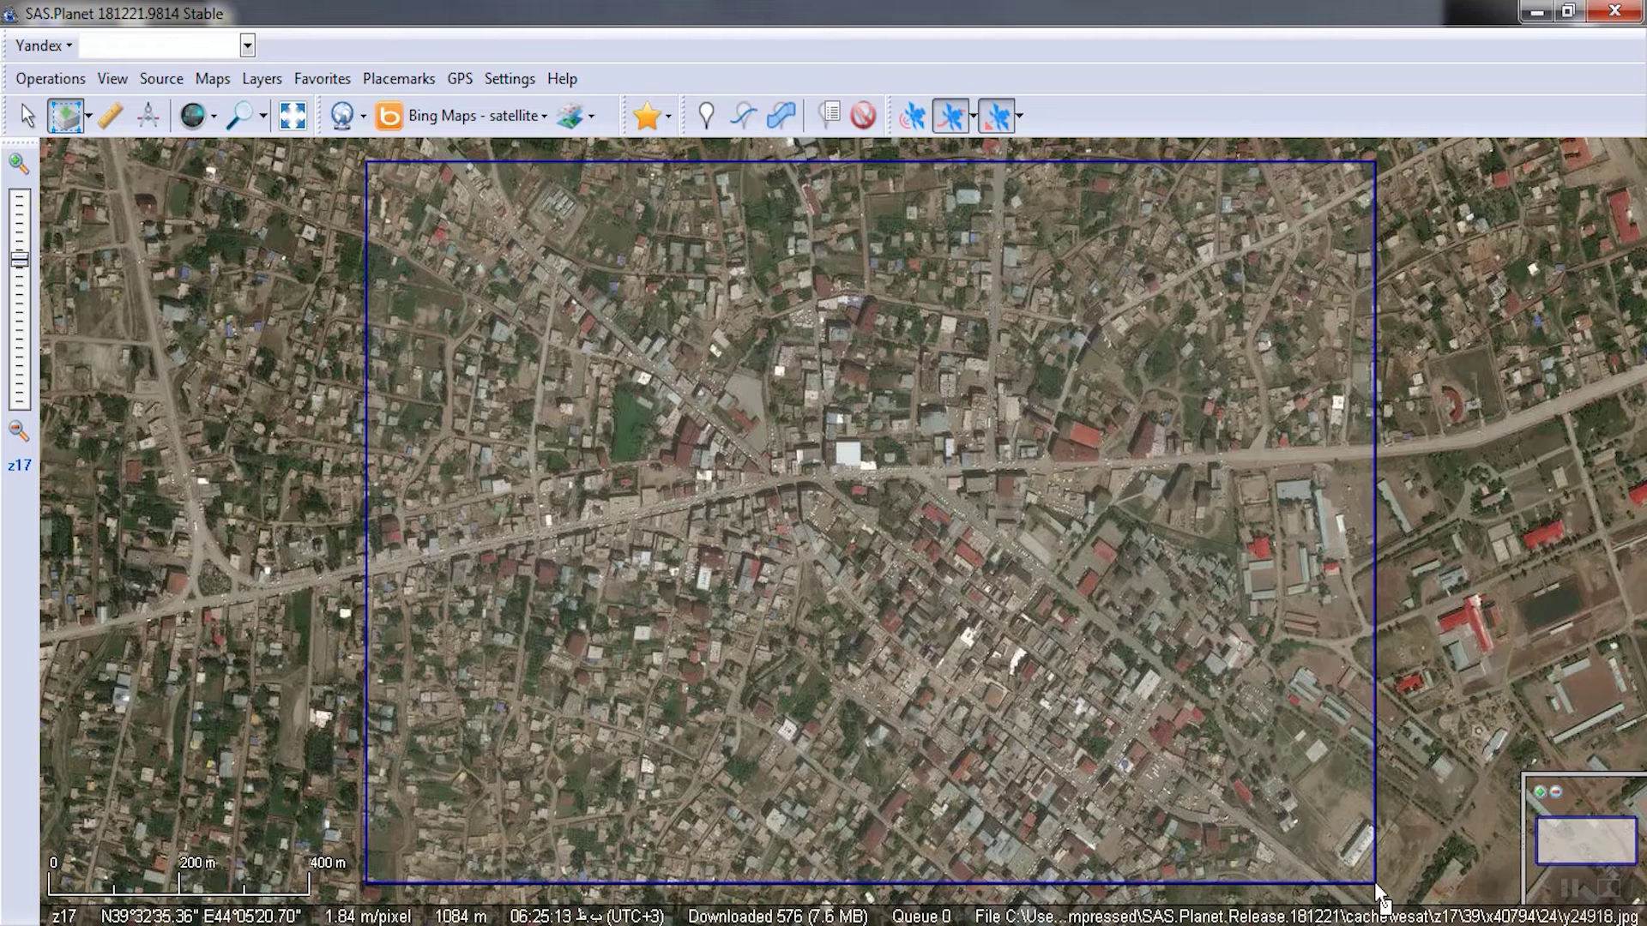
left_click_drag(1375, 883, 1375, 883)
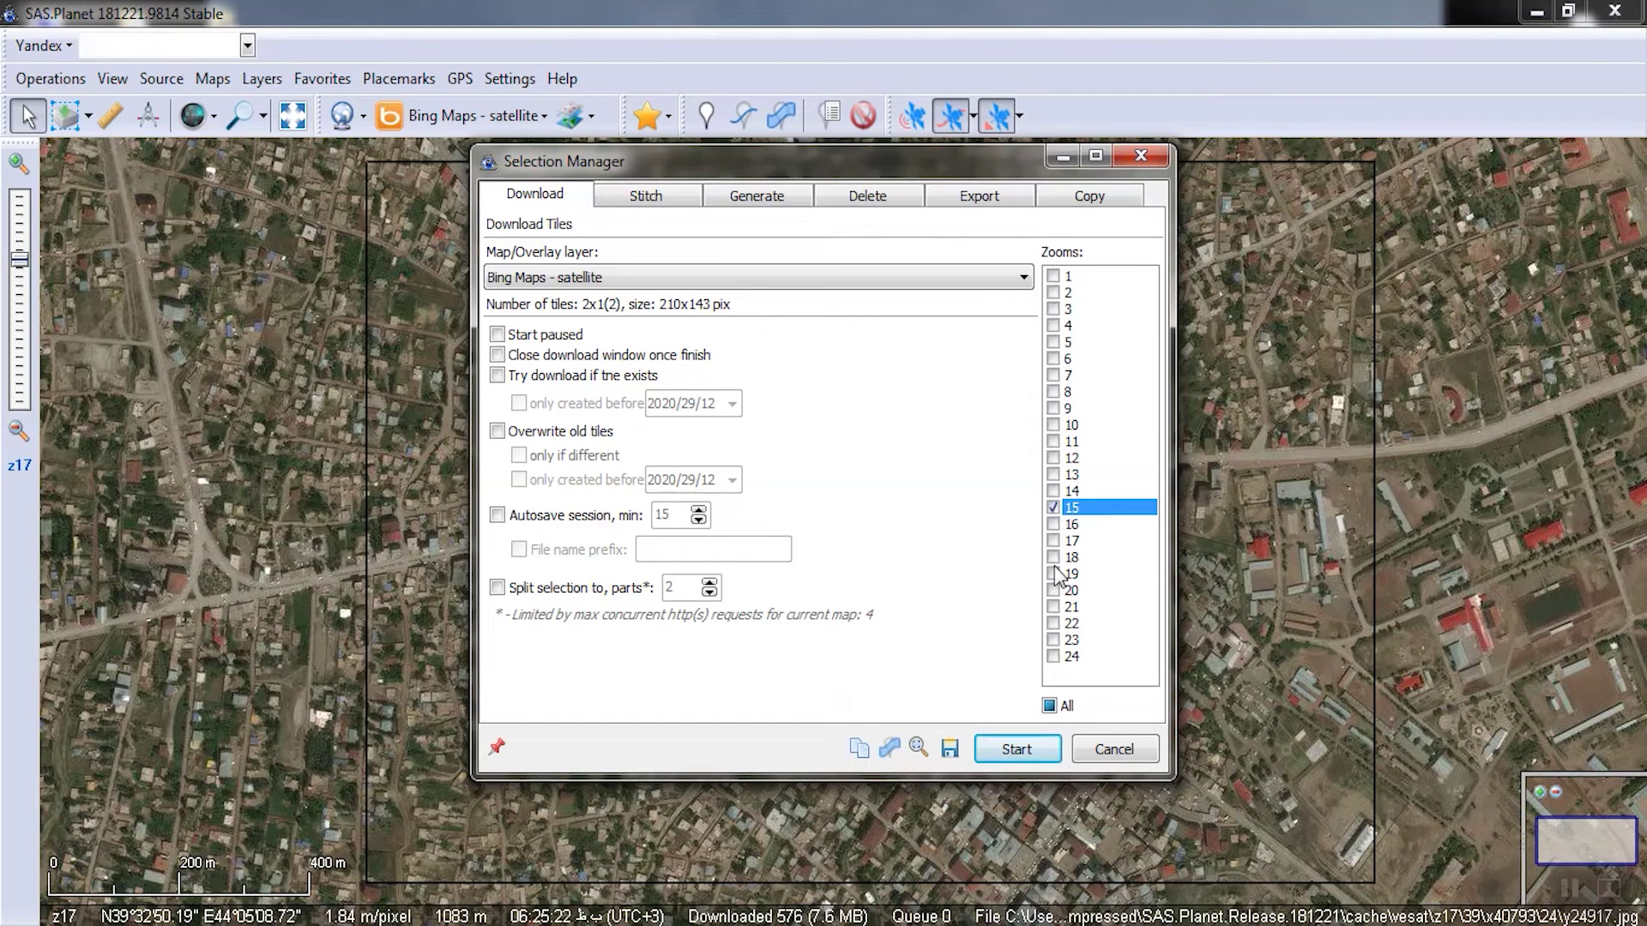
left_click(1068, 540)
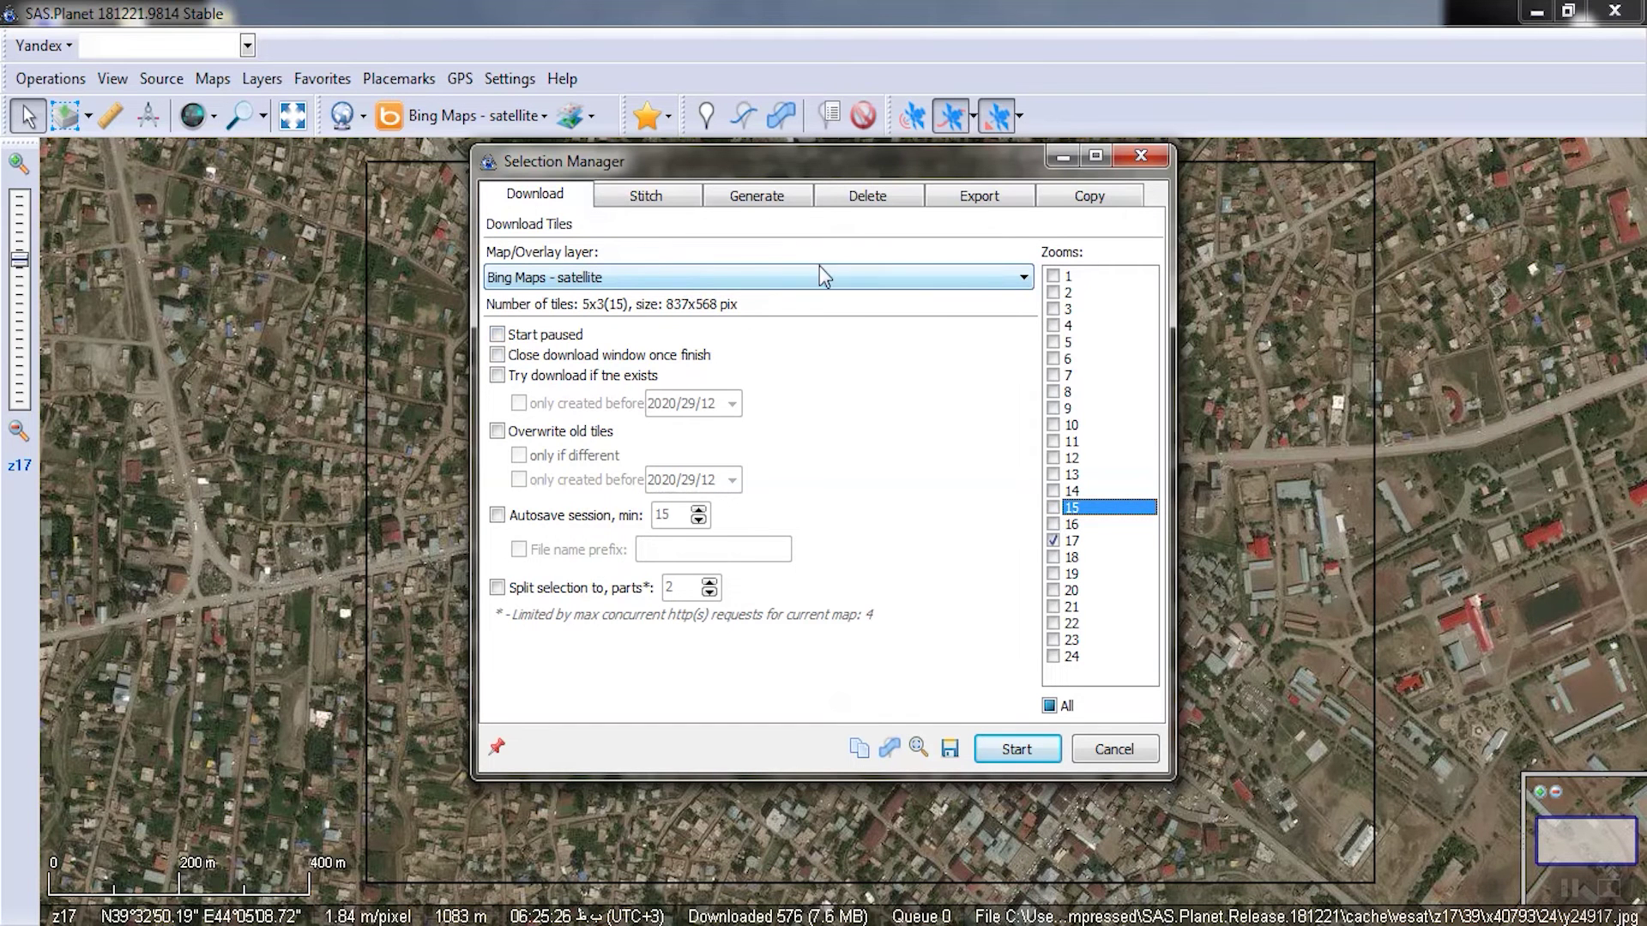
left_click(1039, 745)
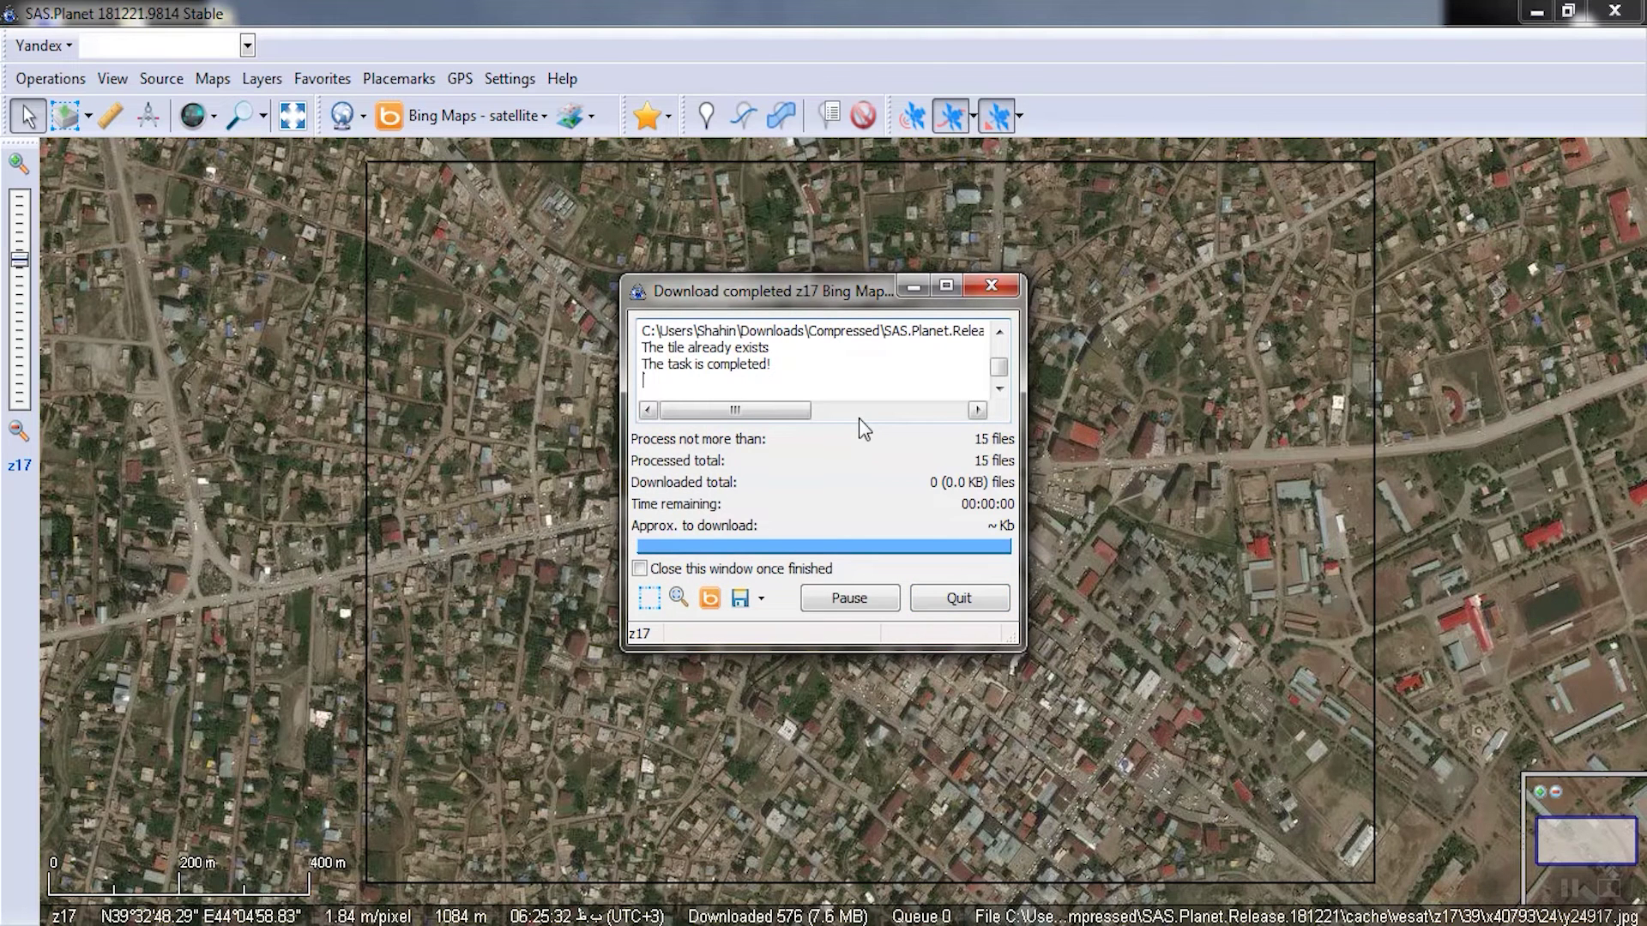
Step: Reopen the last selection for stitching, with zoom 17 and the Geographic (Latitude/Longitude) / WGS84 / EPSG:4326 projection
left_click(89, 118)
left_click(136, 341)
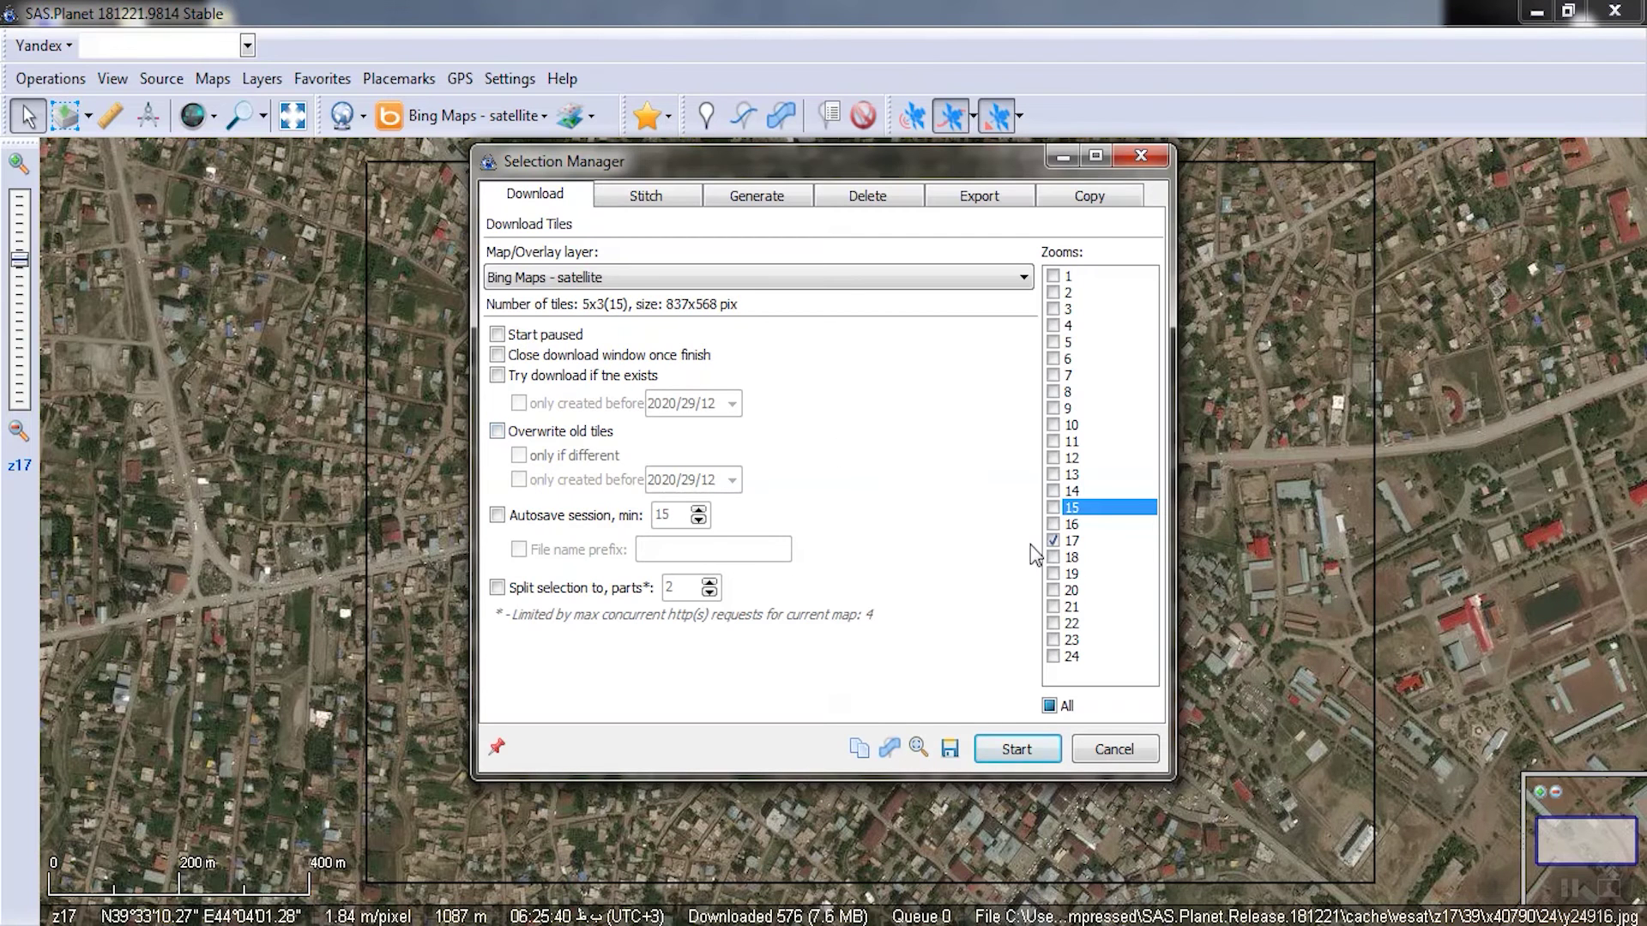
left_click(1088, 542)
left_click(675, 200)
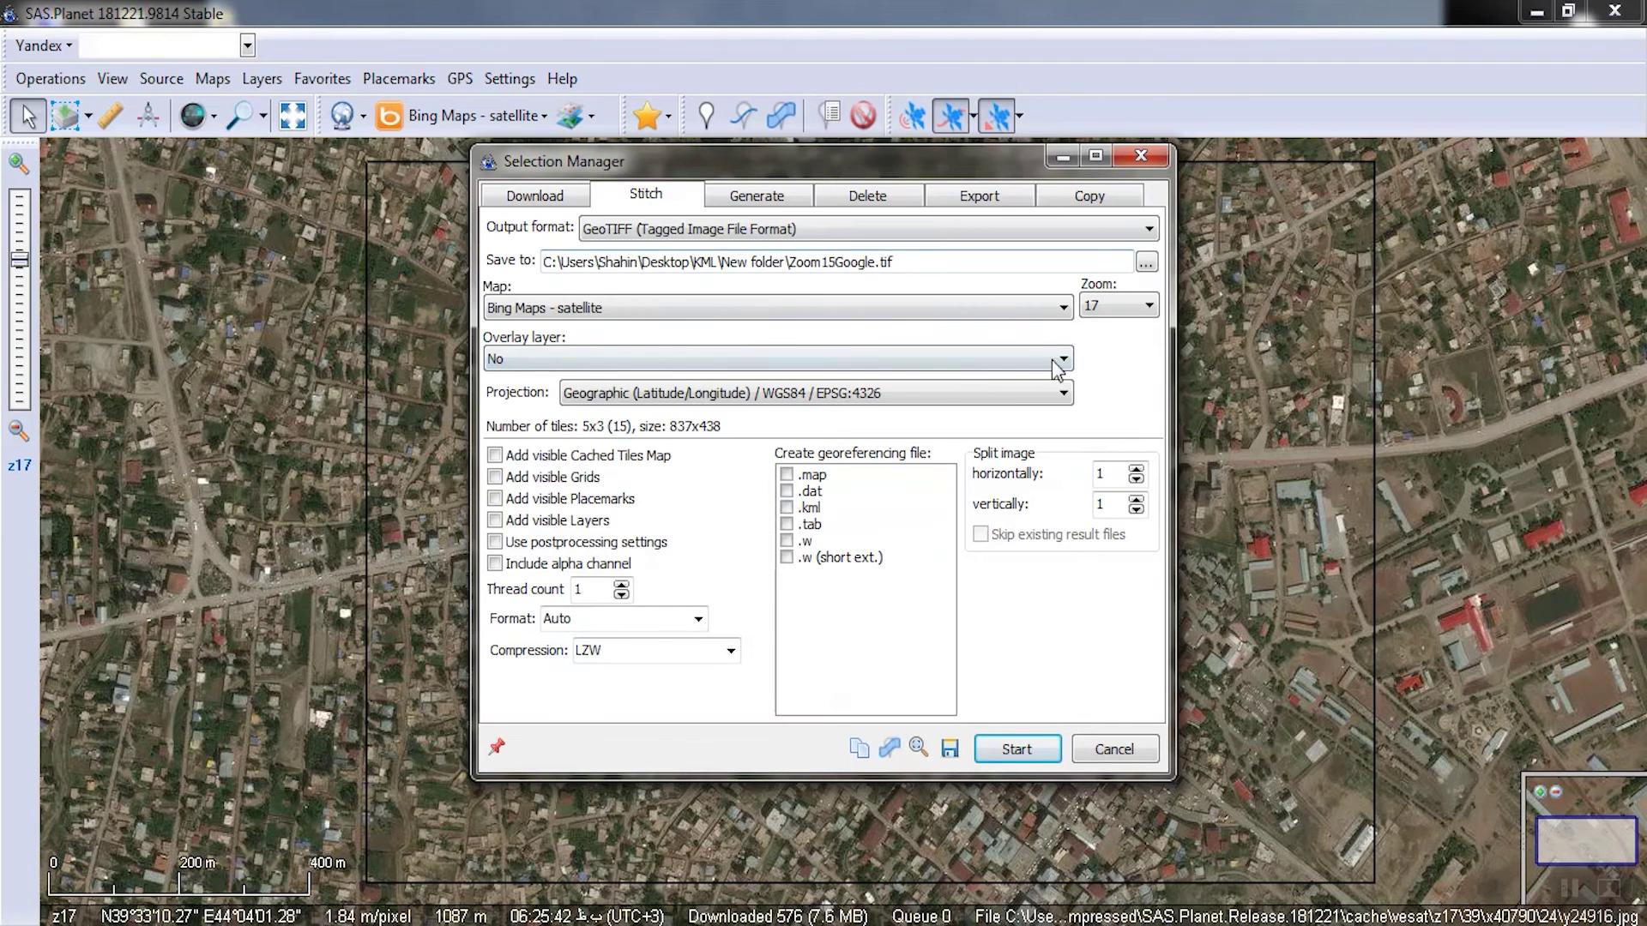
left_click(1127, 312)
left_click(1107, 361)
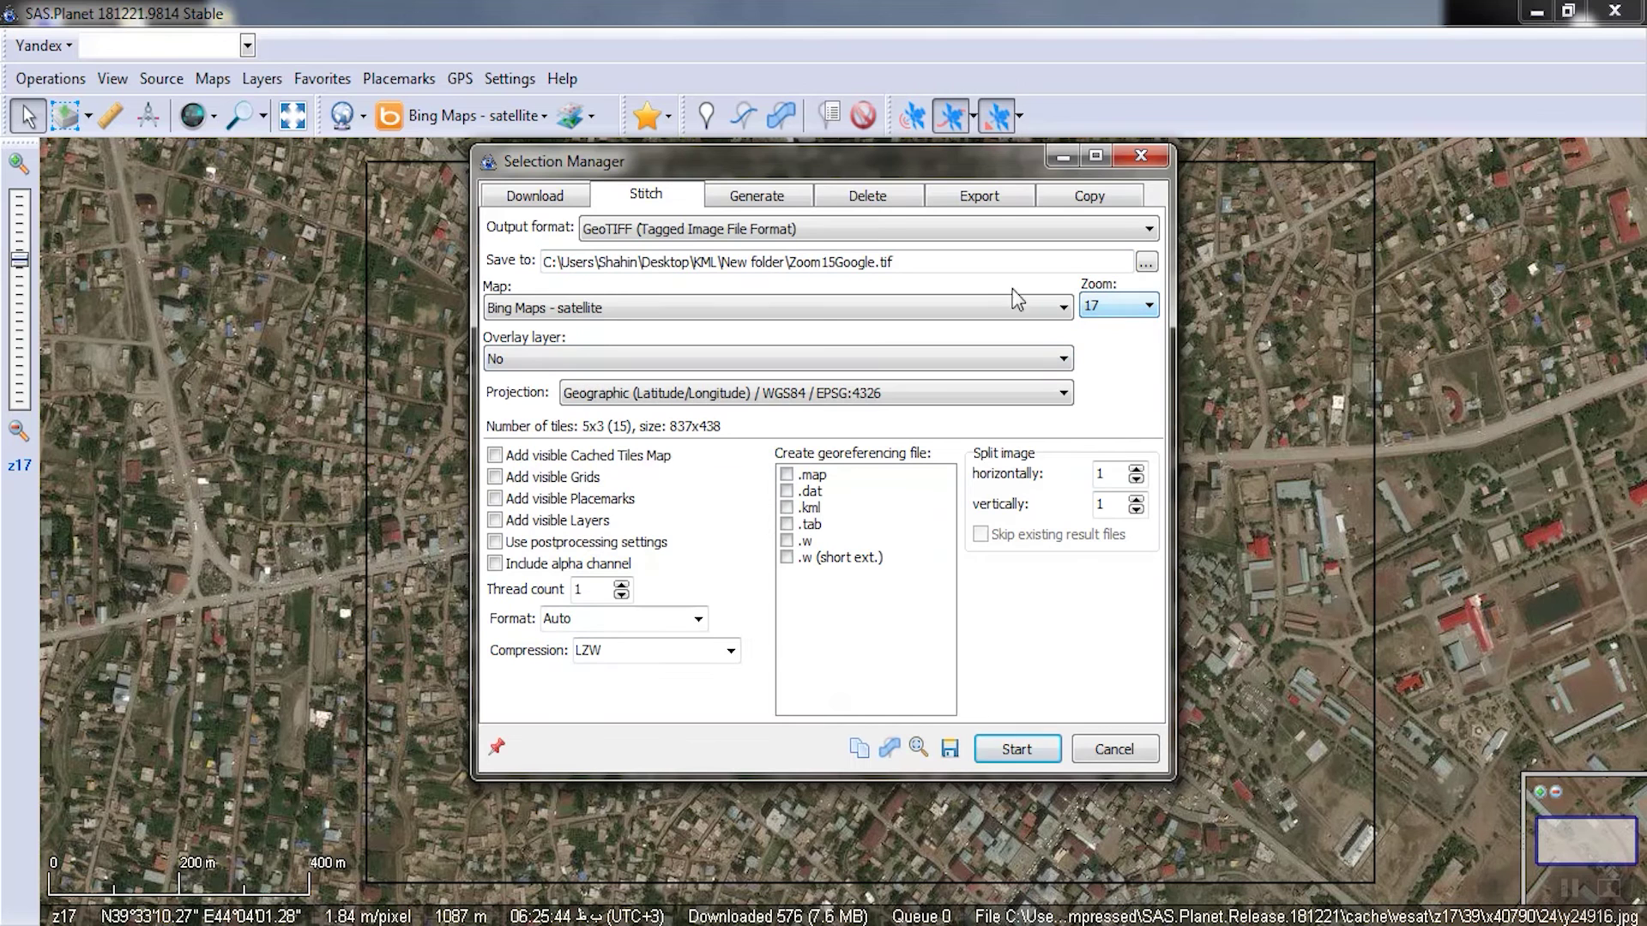
left_click(691, 395)
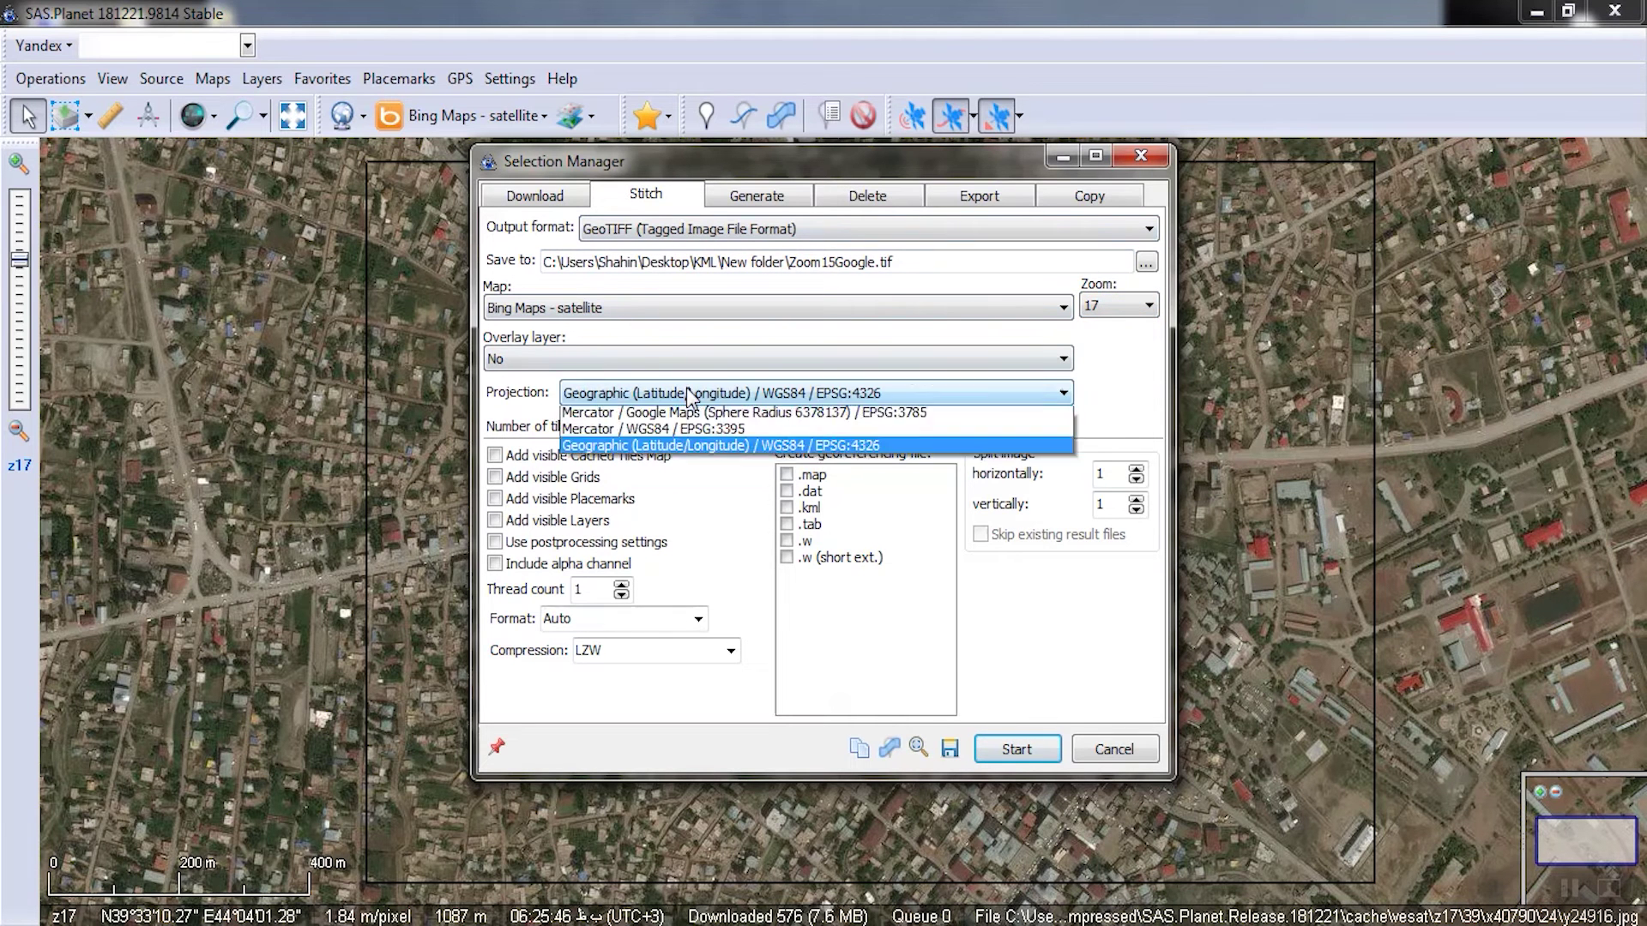
left_click(721, 482)
Step: Save the Bing satellite stitch as Zoom17Bing in the same folder, run it, and close the completed download window
left_click(1146, 262)
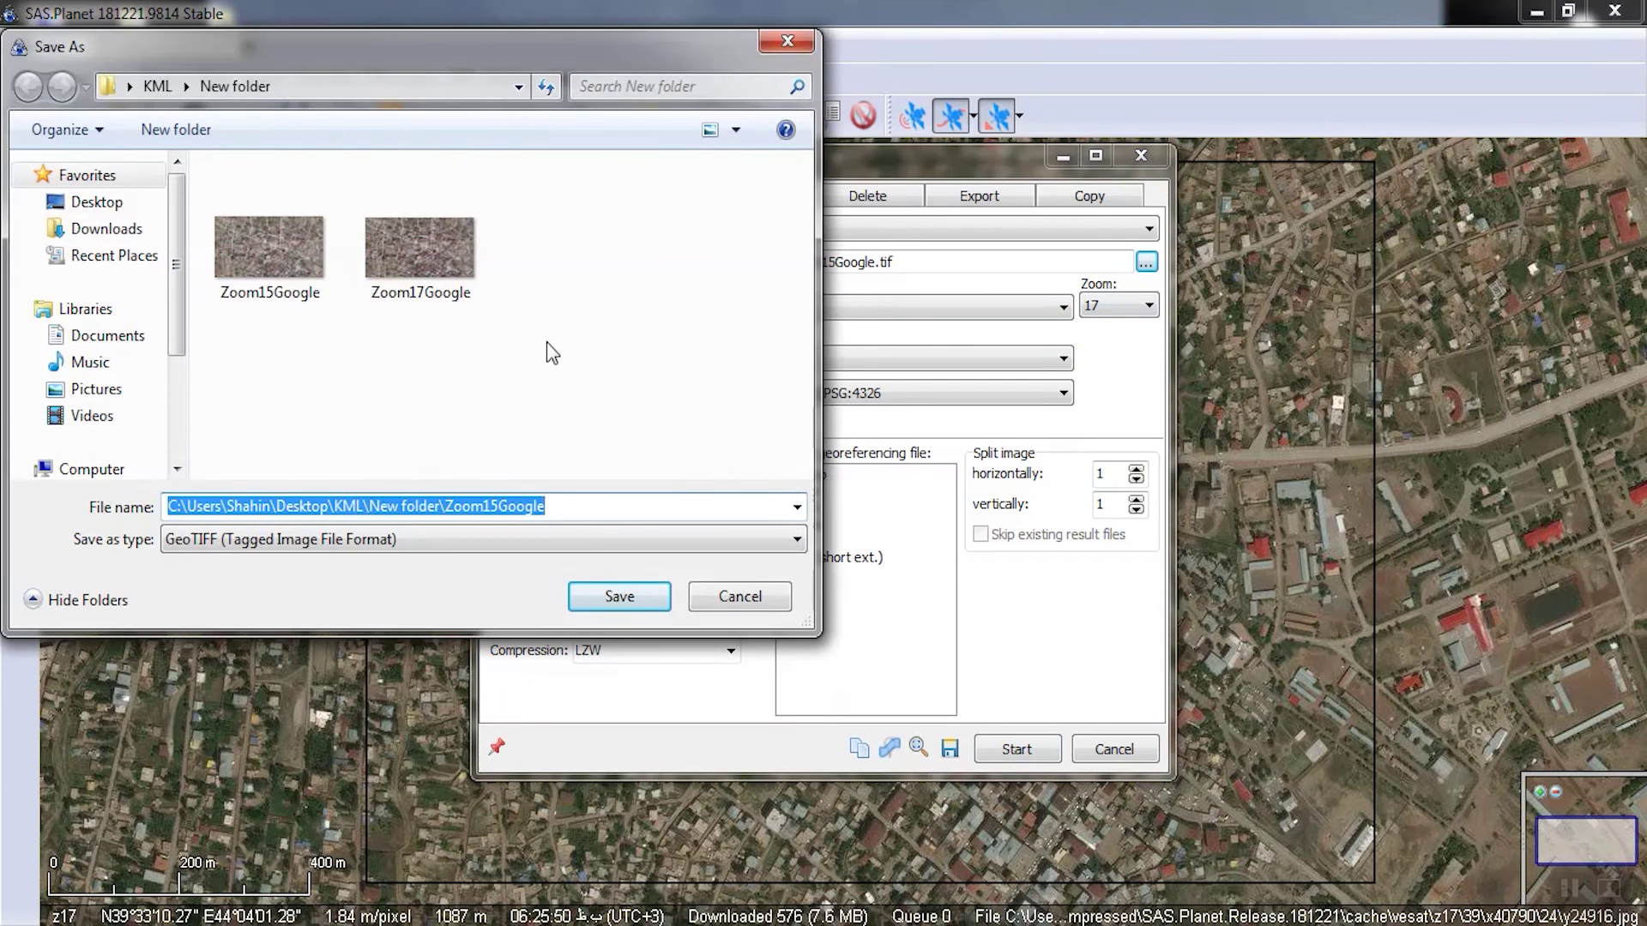
left_click(430, 273)
left_click(286, 507)
left_click(285, 507)
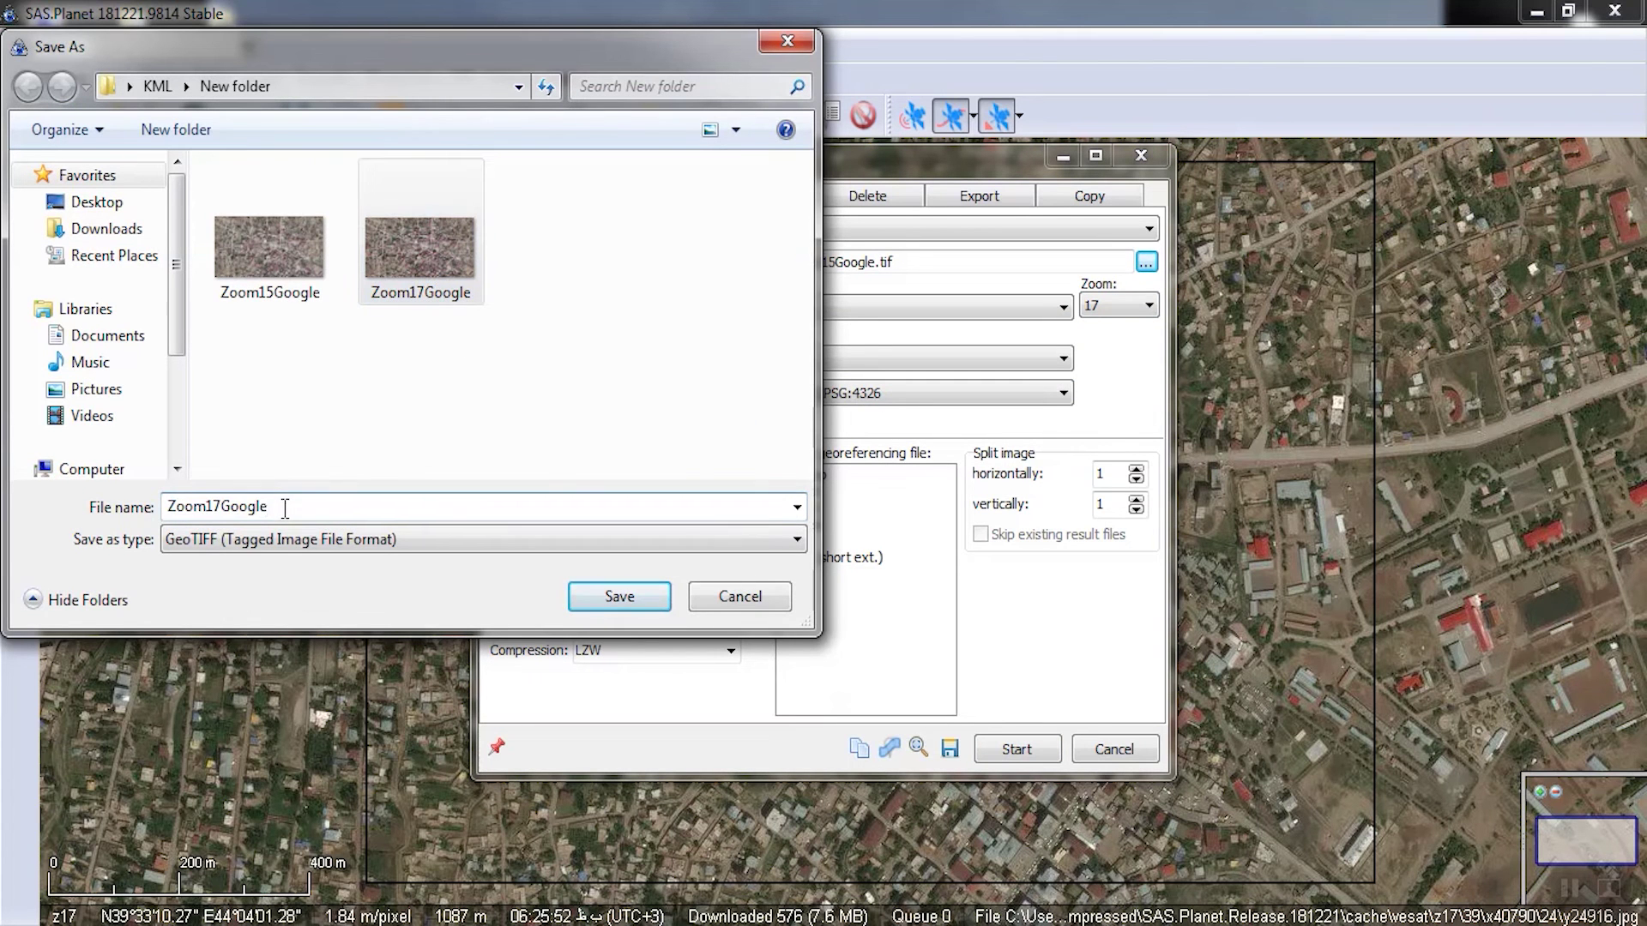
left_click_drag(290, 508, 225, 507)
type("Bing")
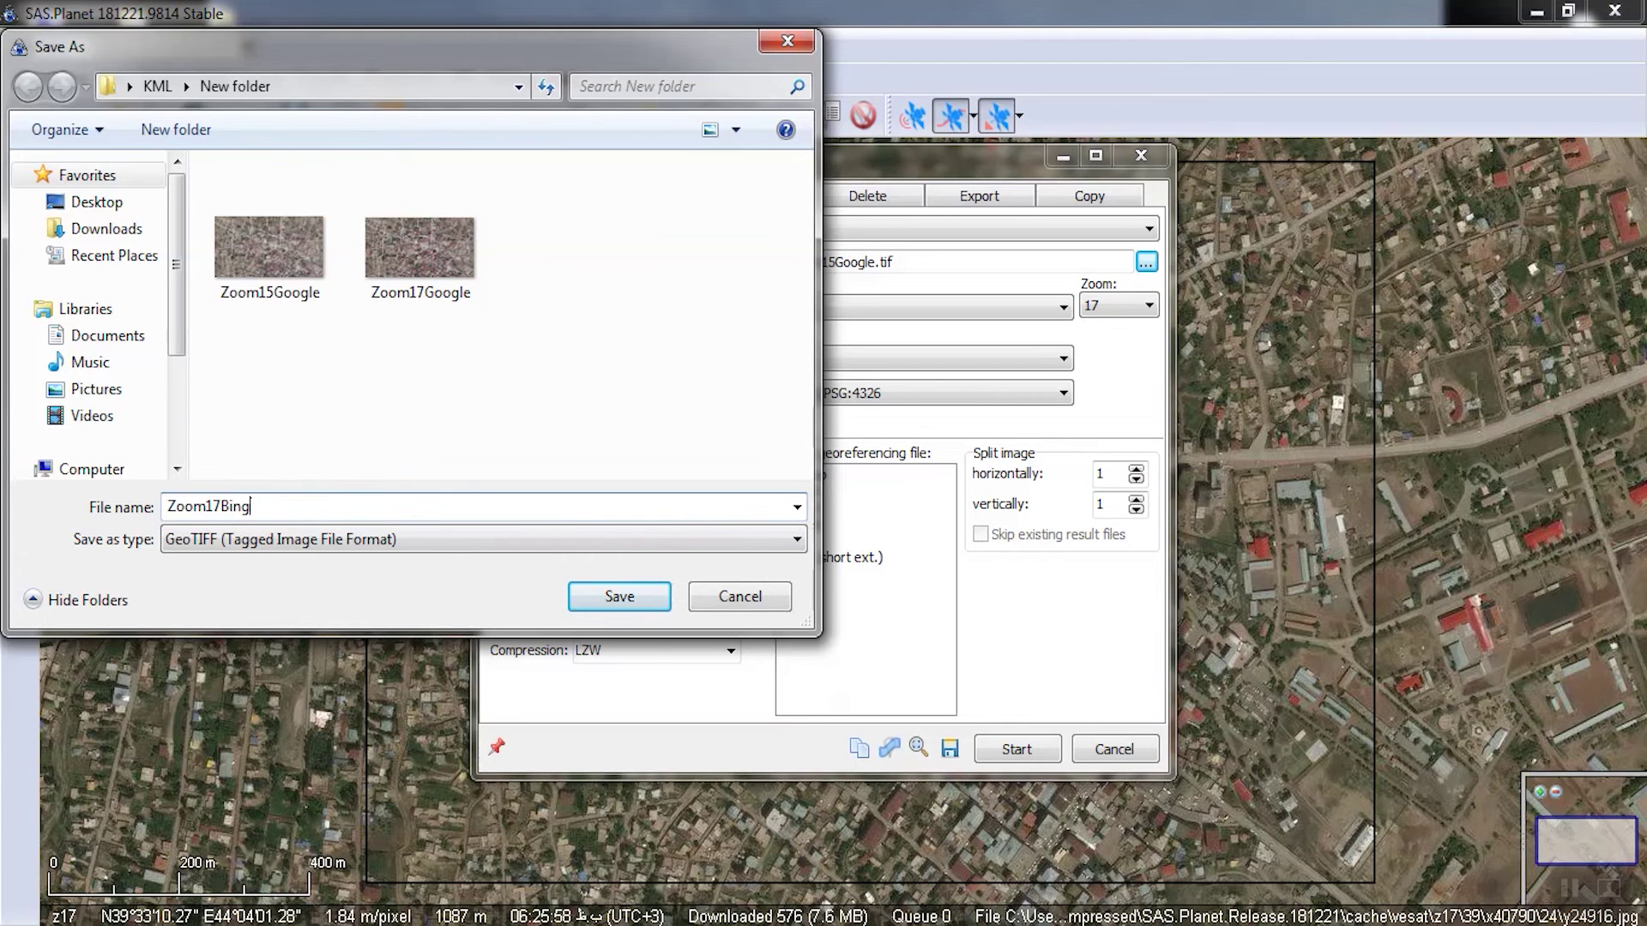
left_click(632, 598)
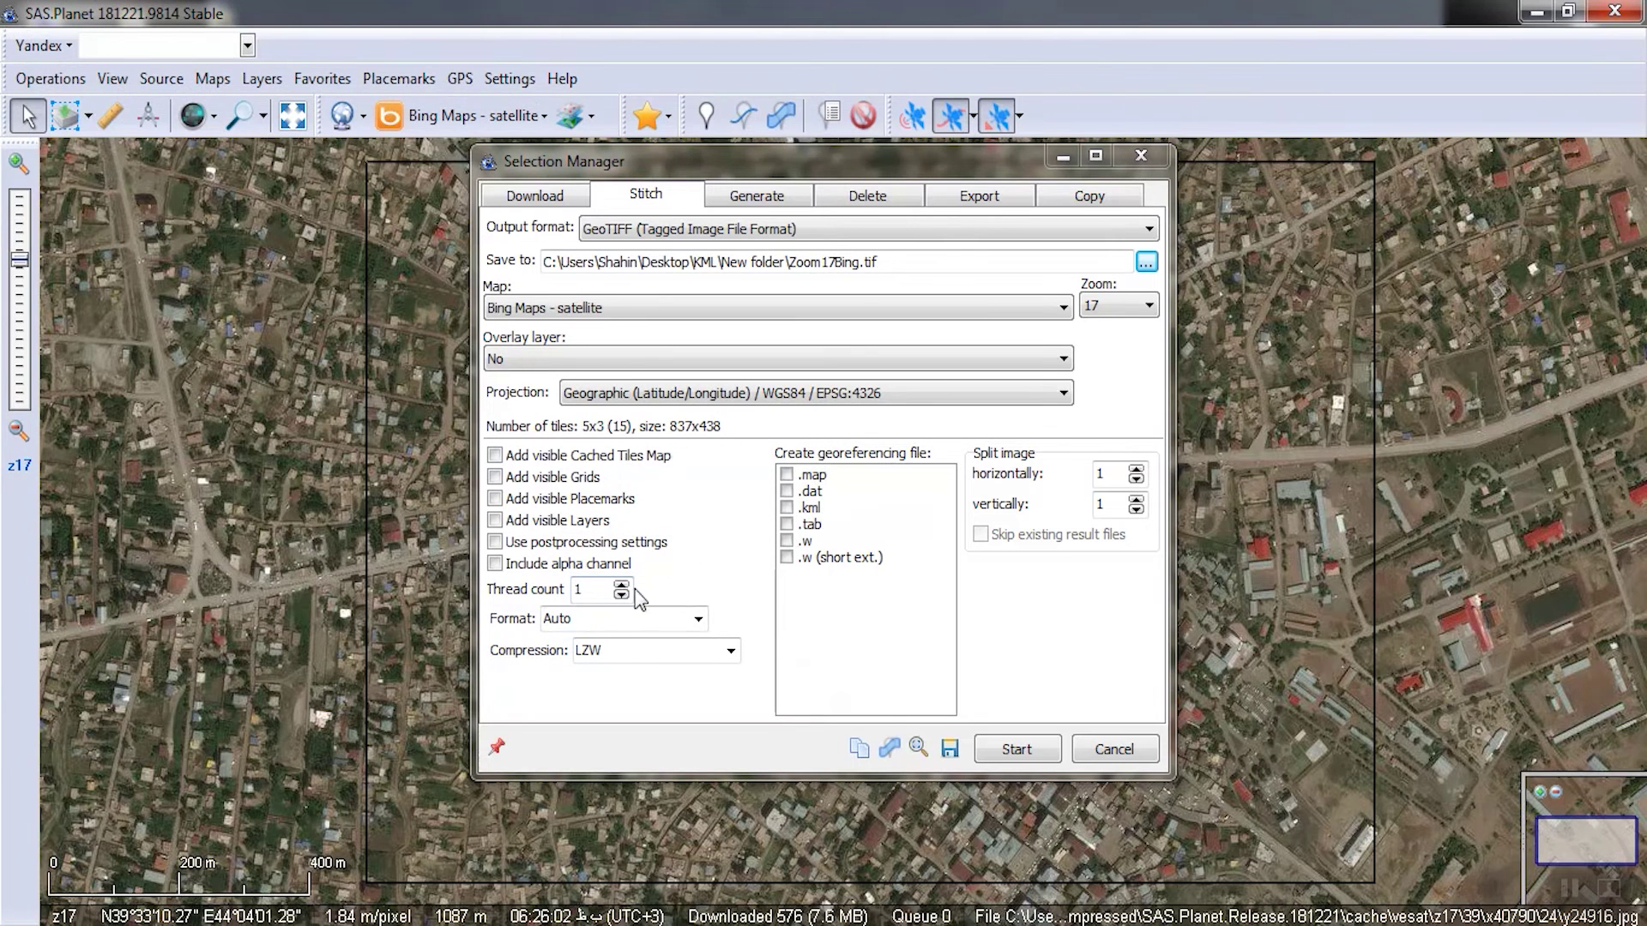
left_click(1000, 742)
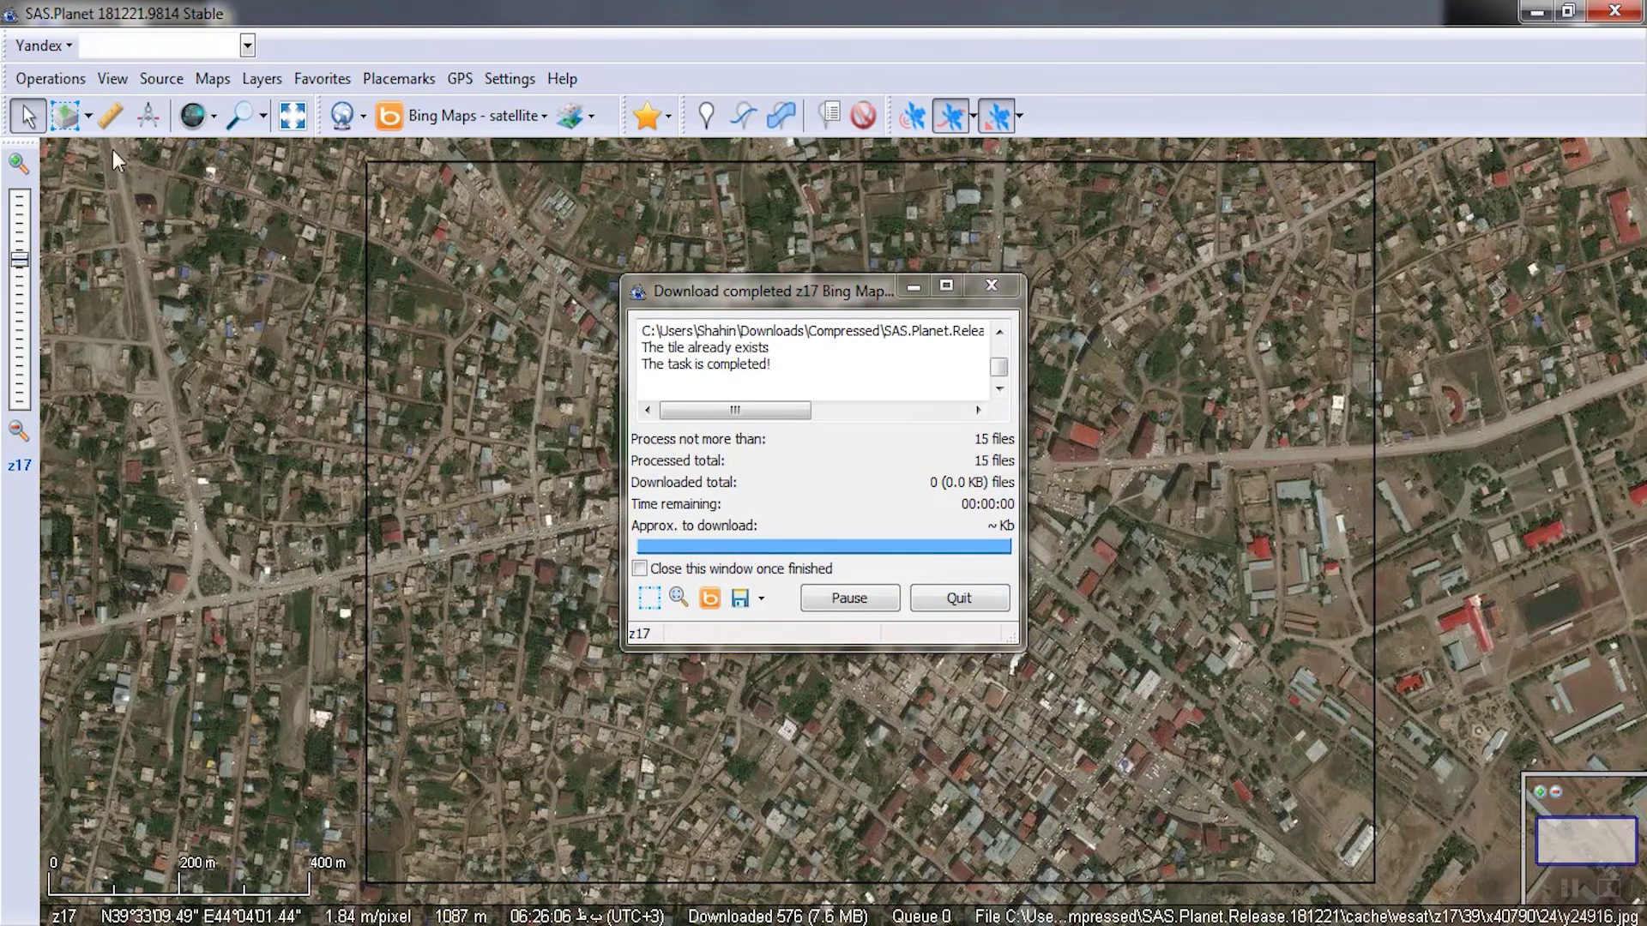
left_click(141, 152)
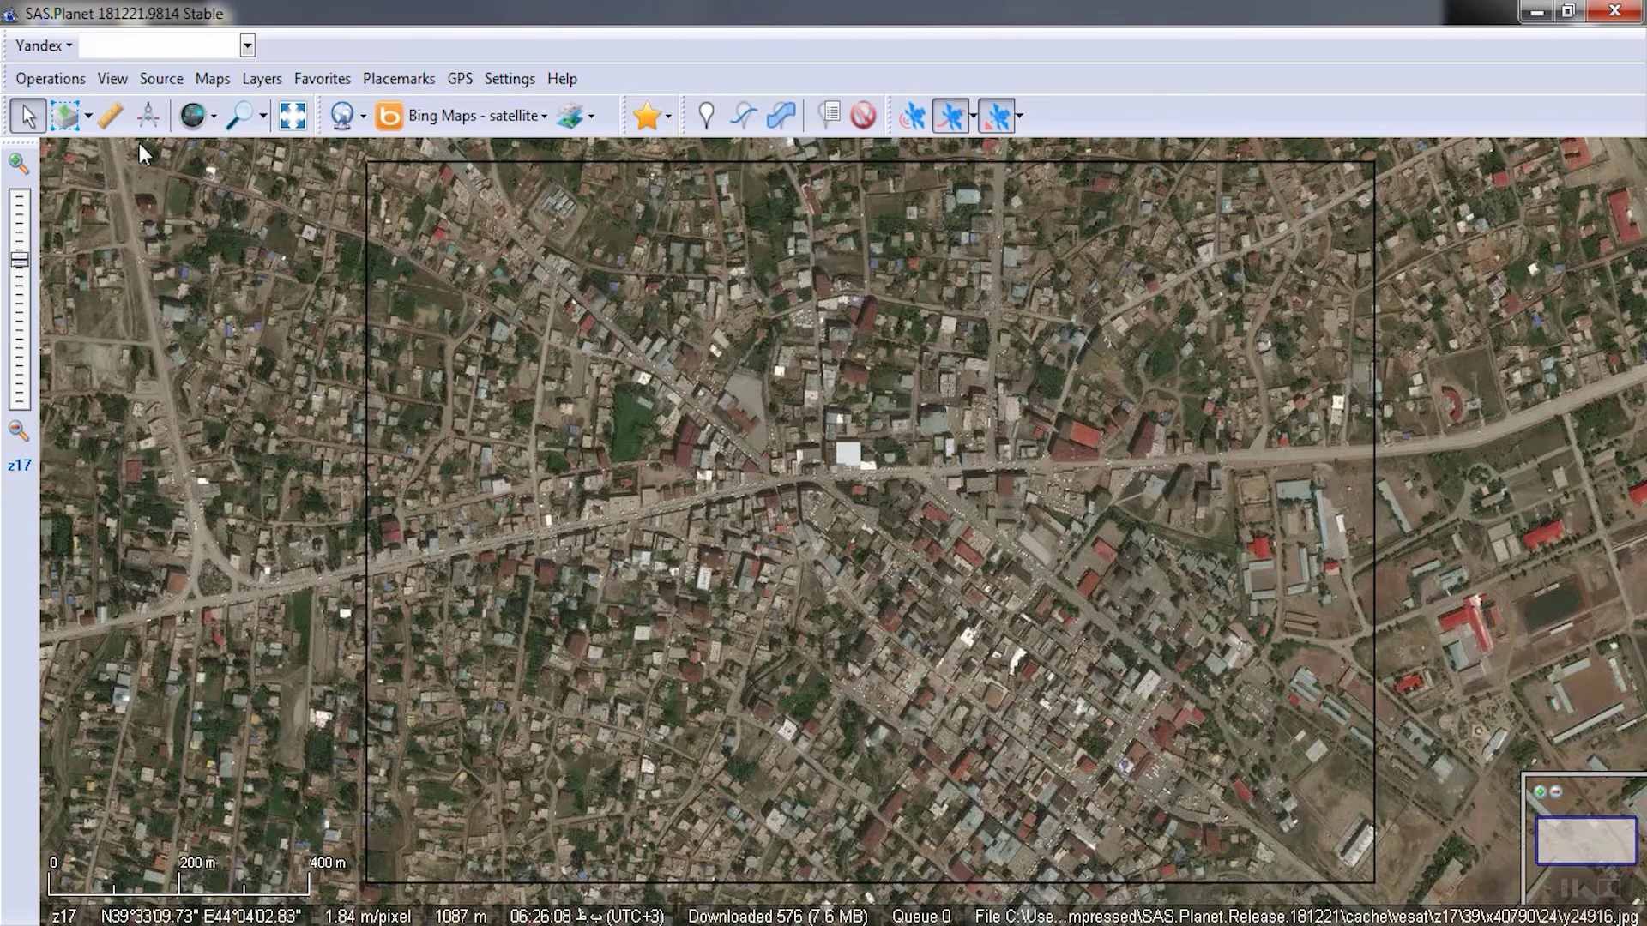
Step: Draw a new rectangular selection from corner to corner of the outlined area
left_click(65, 115)
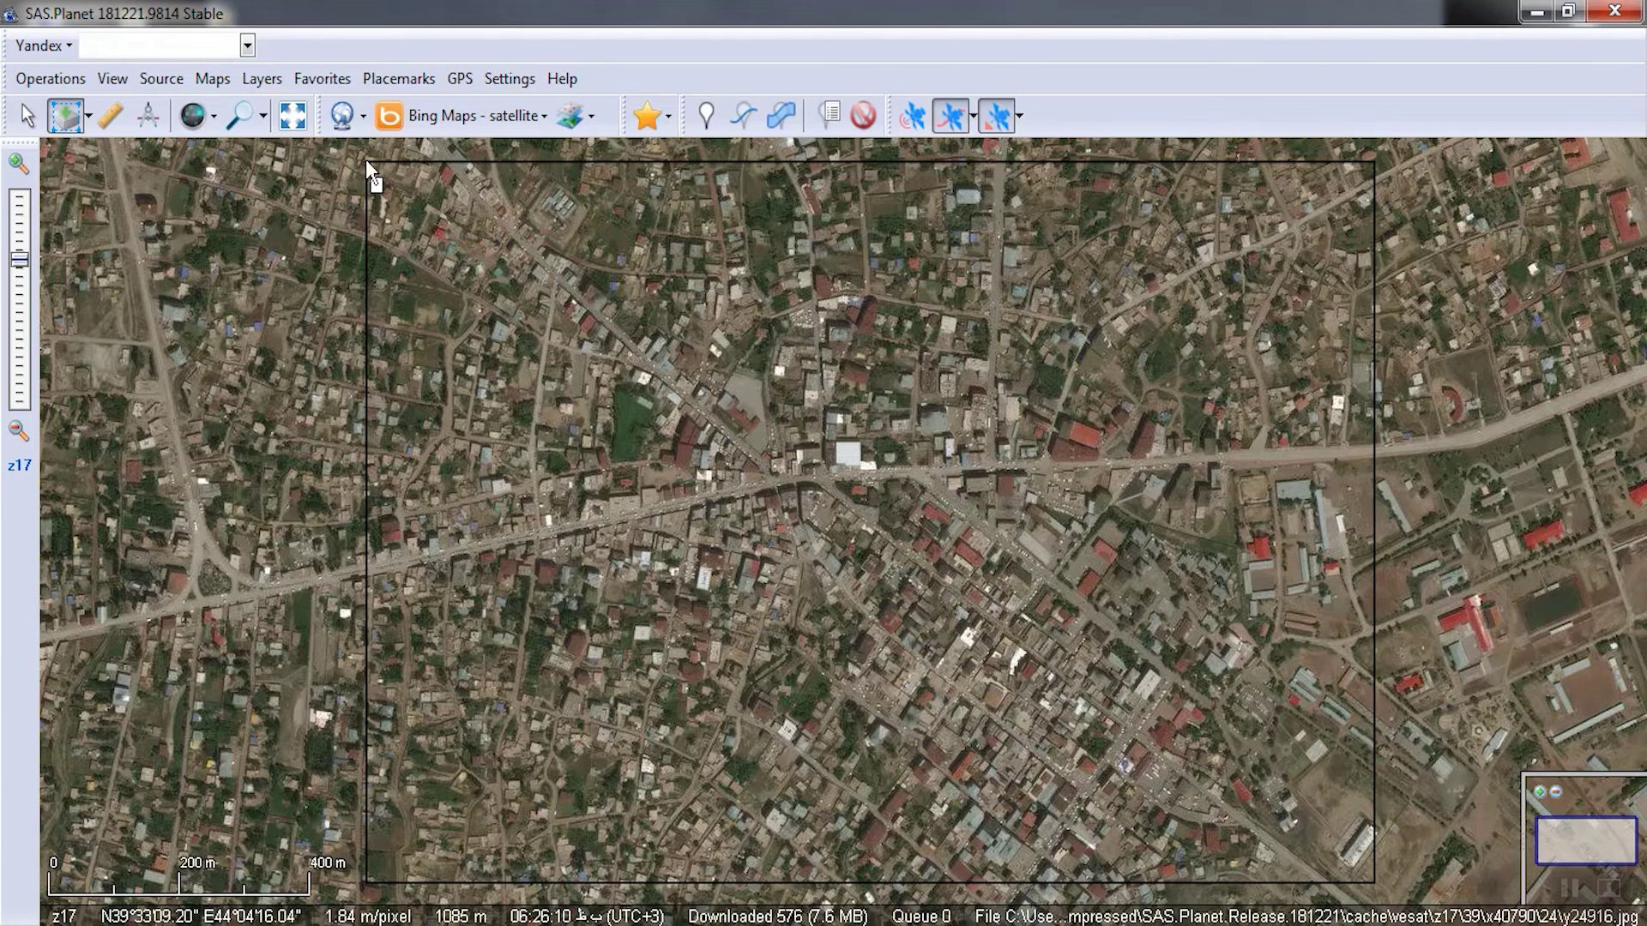
left_click(562, 344)
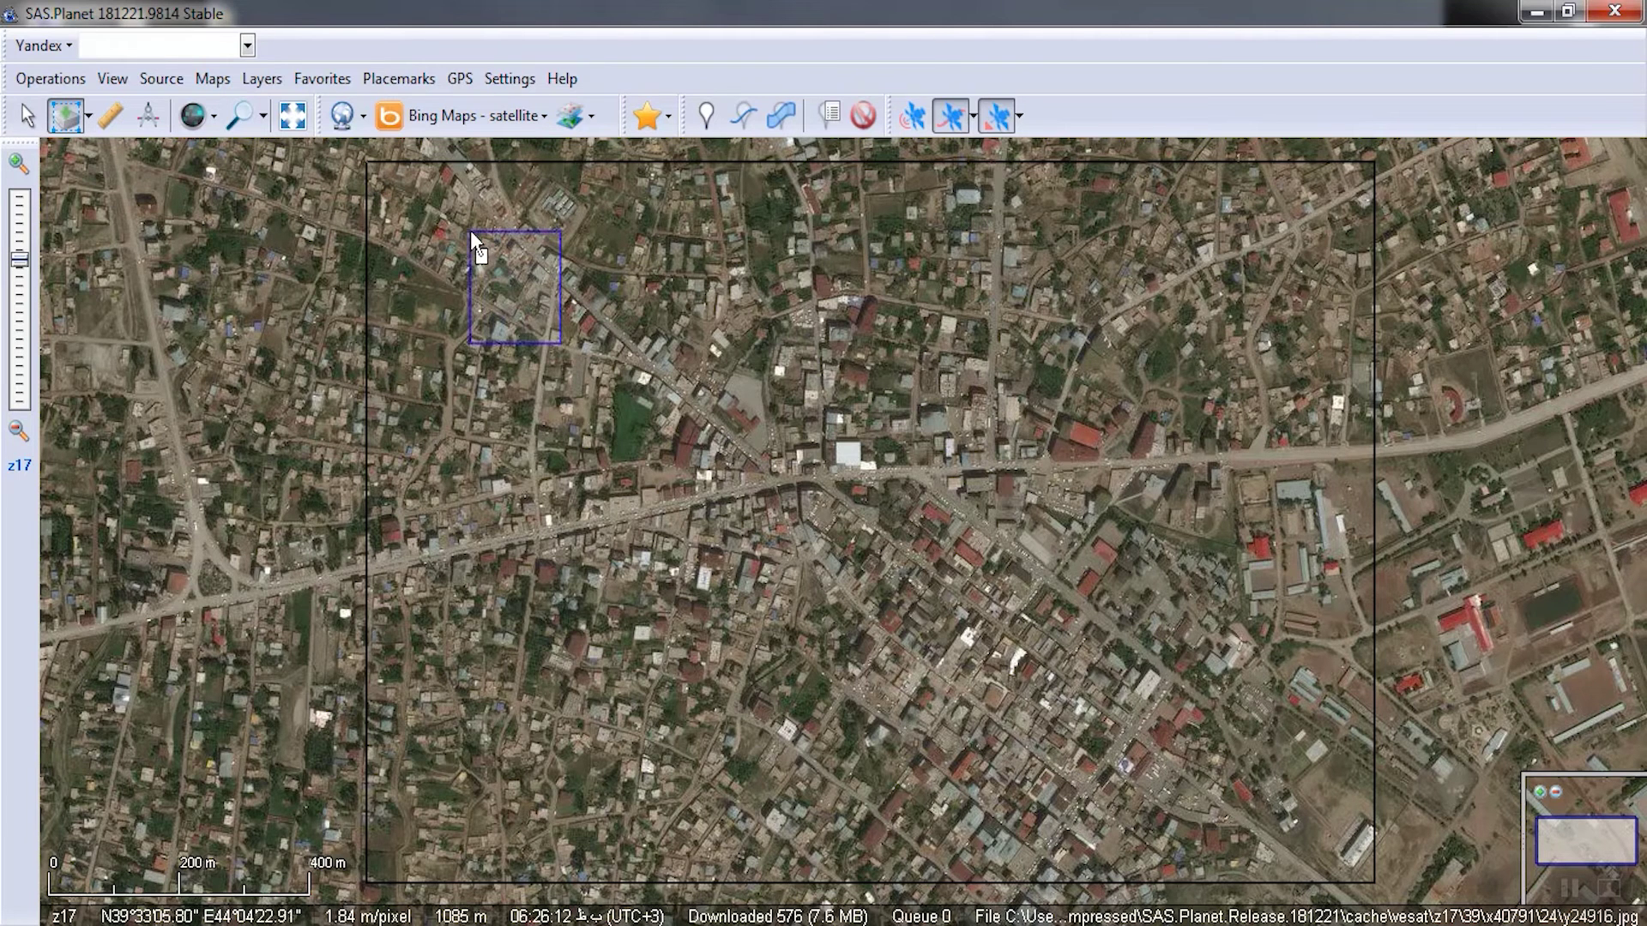
key("Escape")
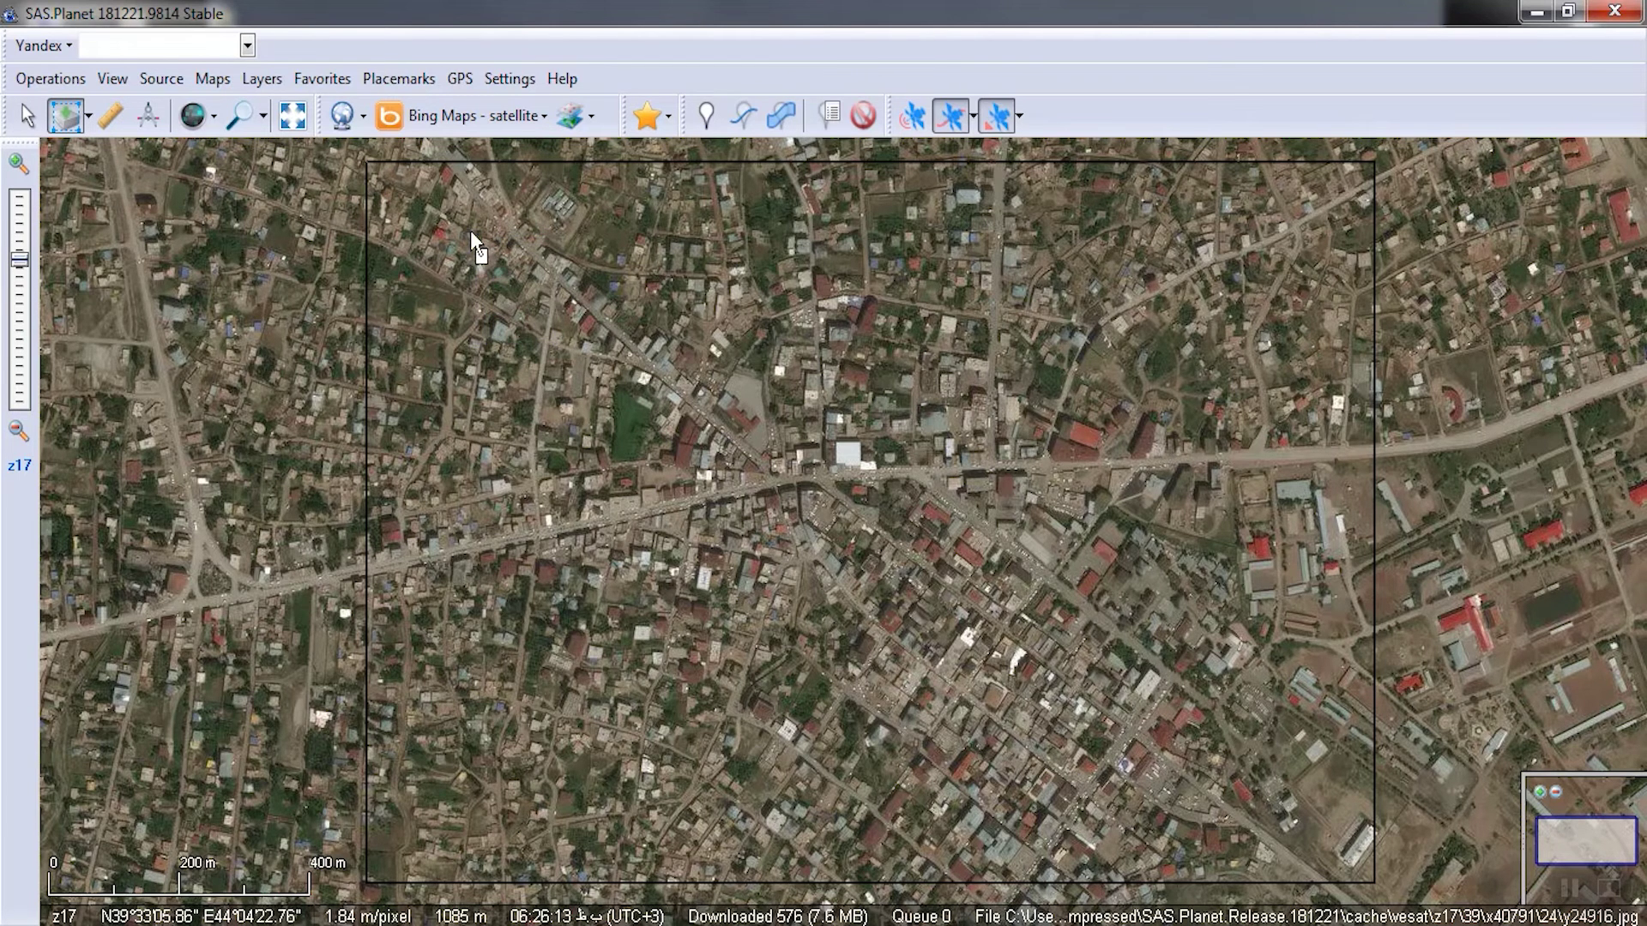
left_click(369, 163)
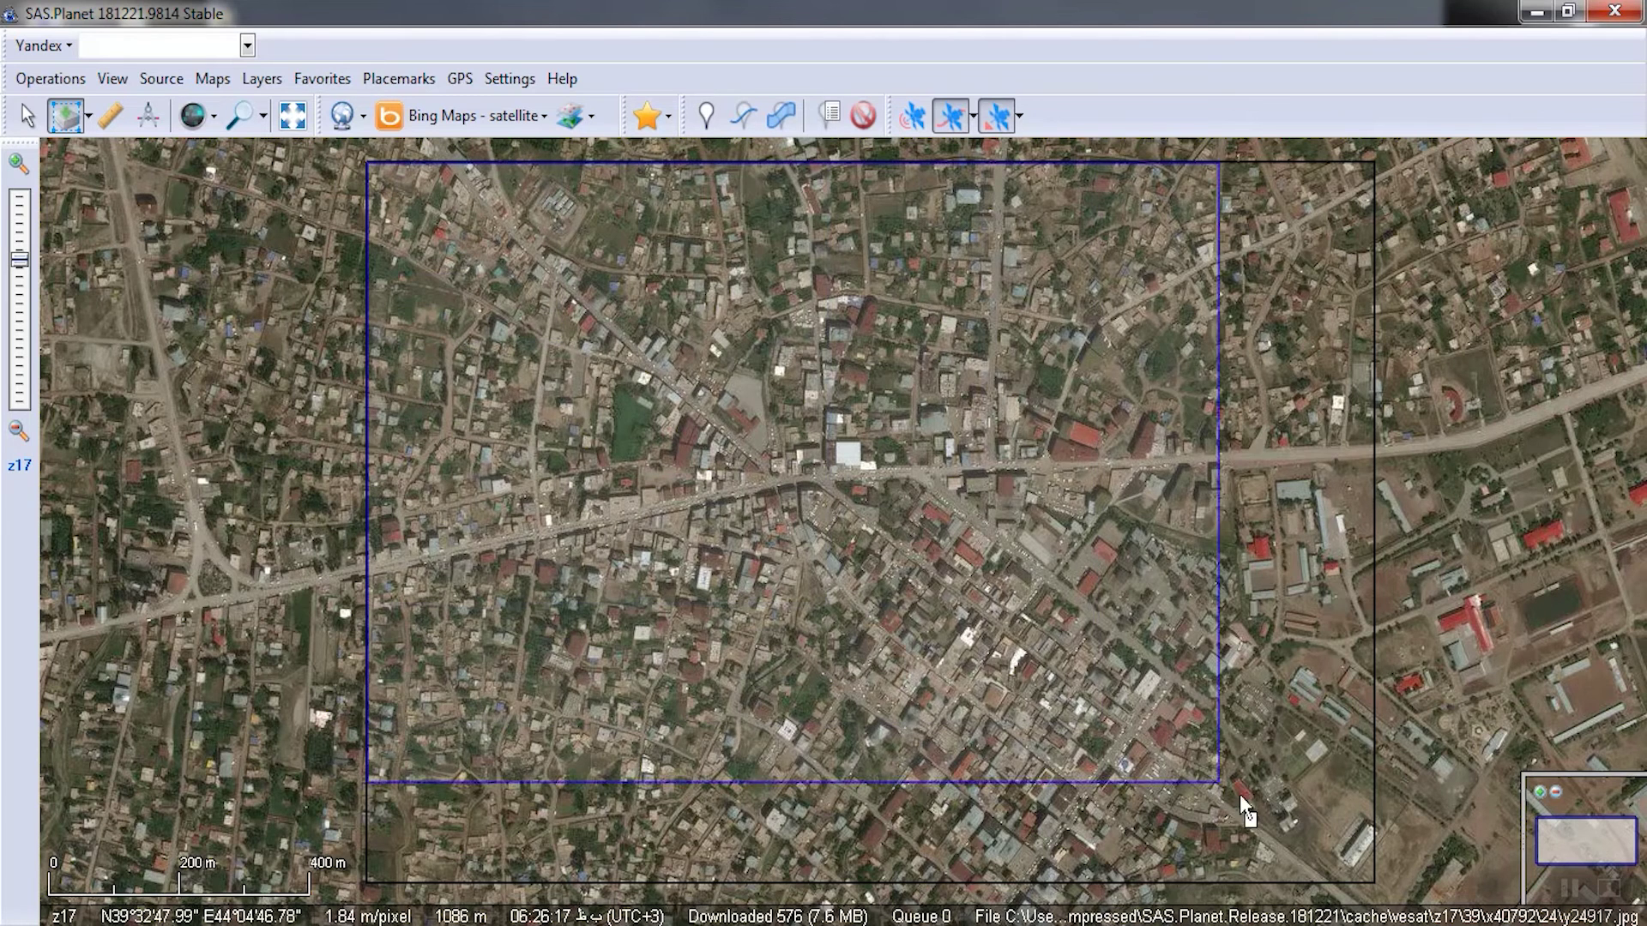
left_click(1372, 880)
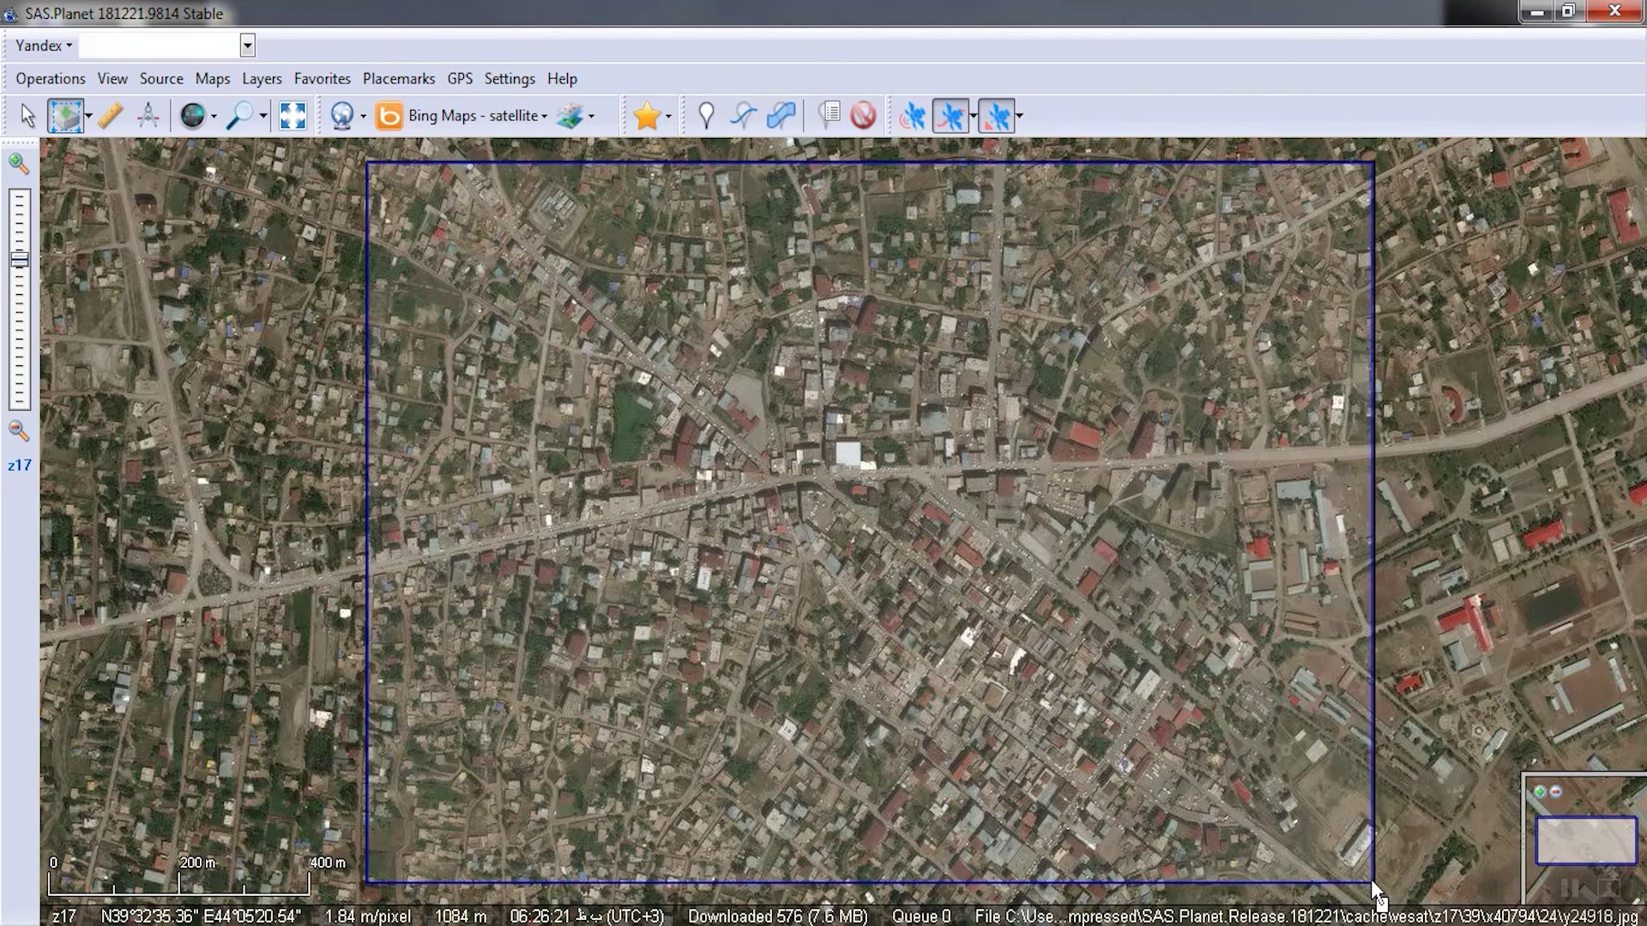
left_click(1371, 879)
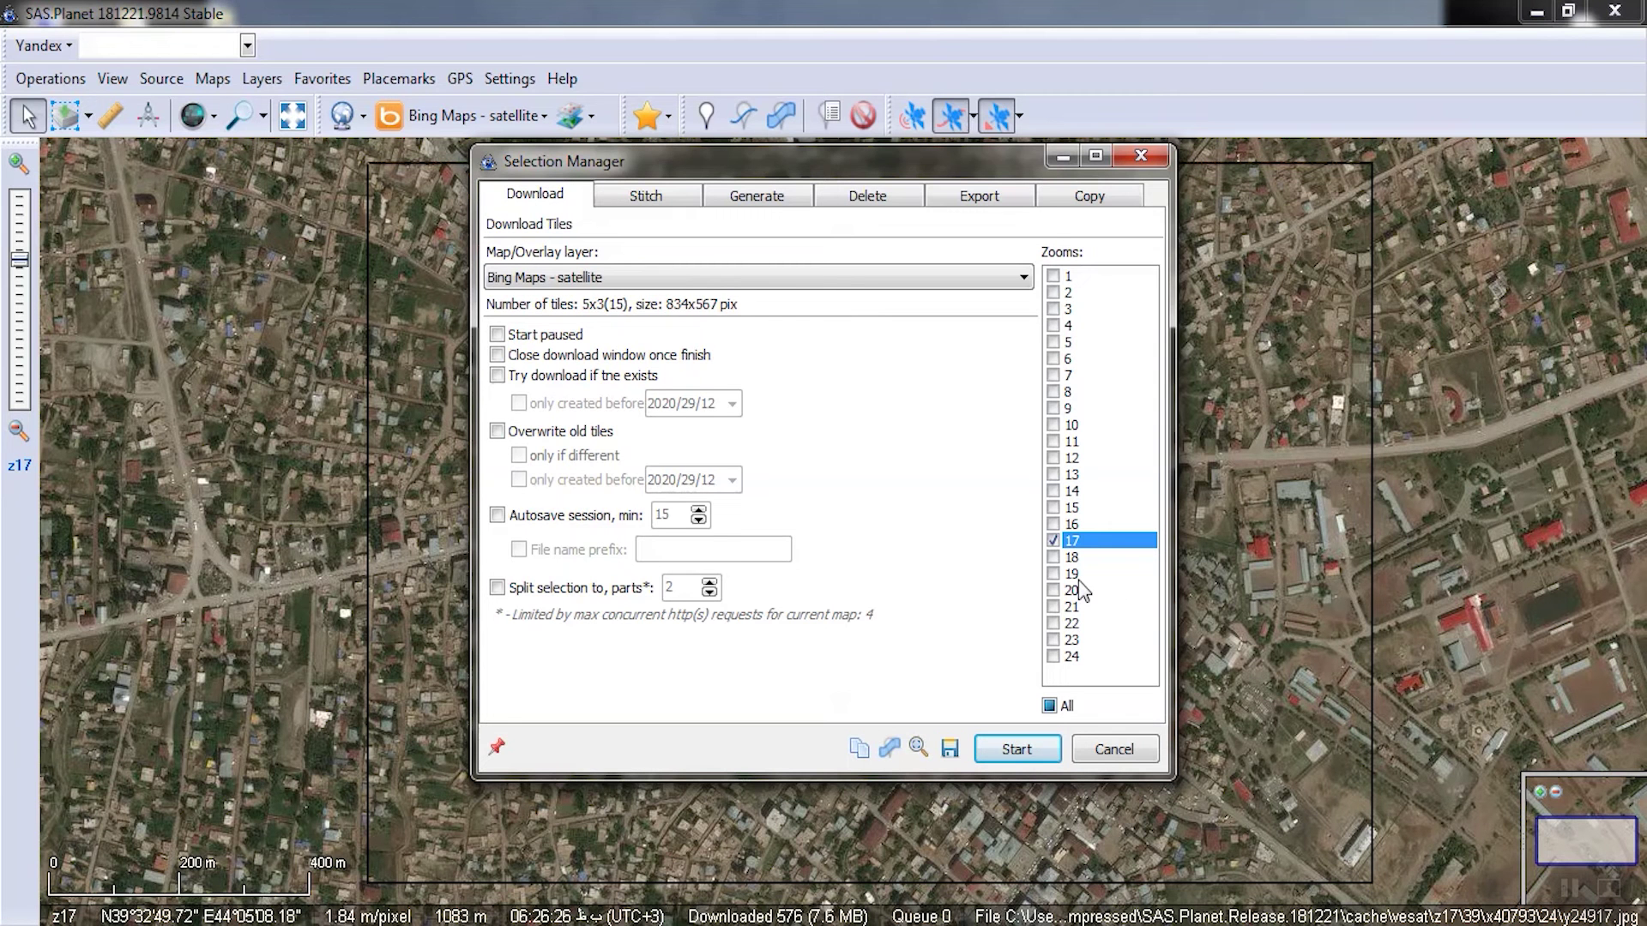
Step: Download the Bing Maps - satellite tiles of the new selection at zoom 15 instead of 17
left_click(1054, 507)
left_click(1053, 540)
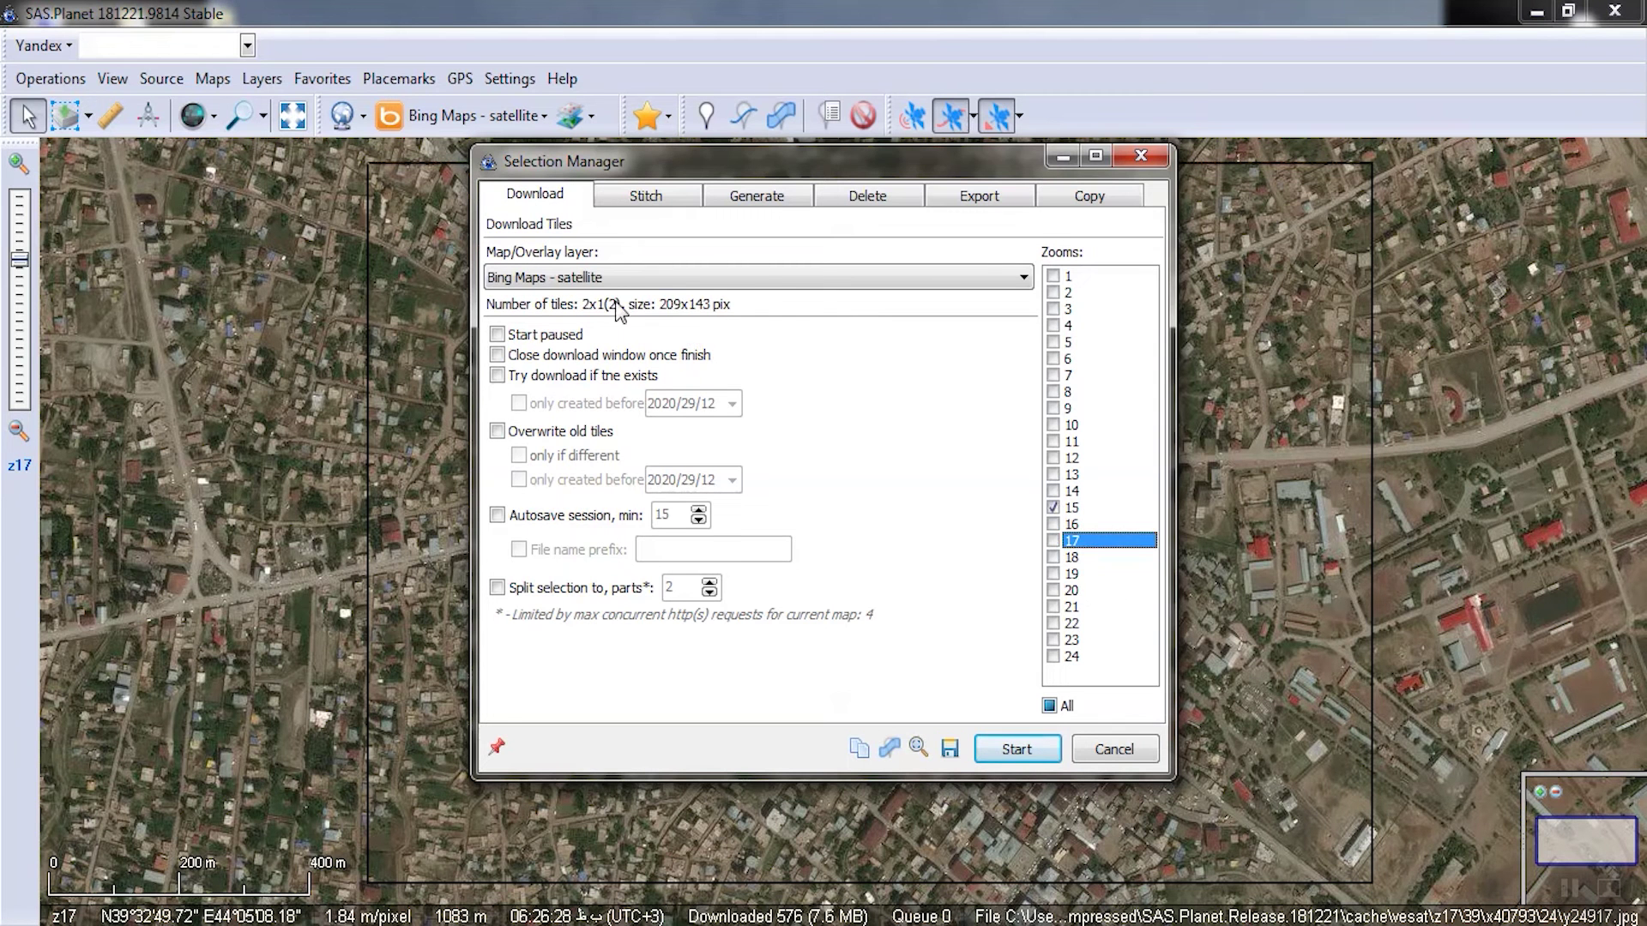
left_click(643, 198)
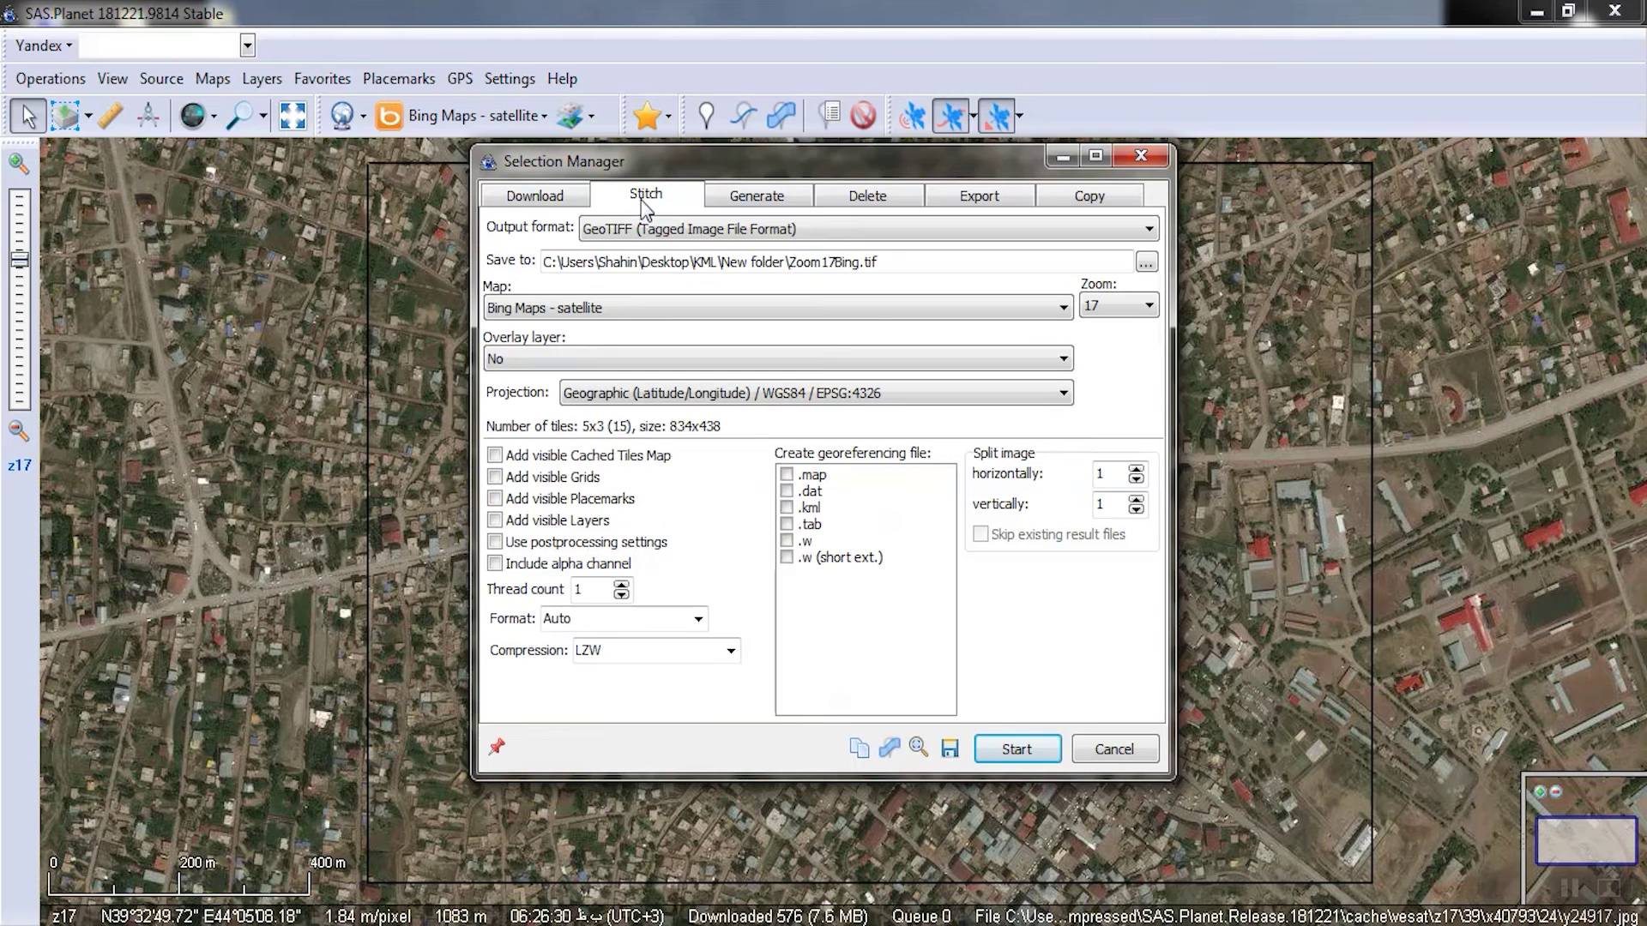
left_click(571, 197)
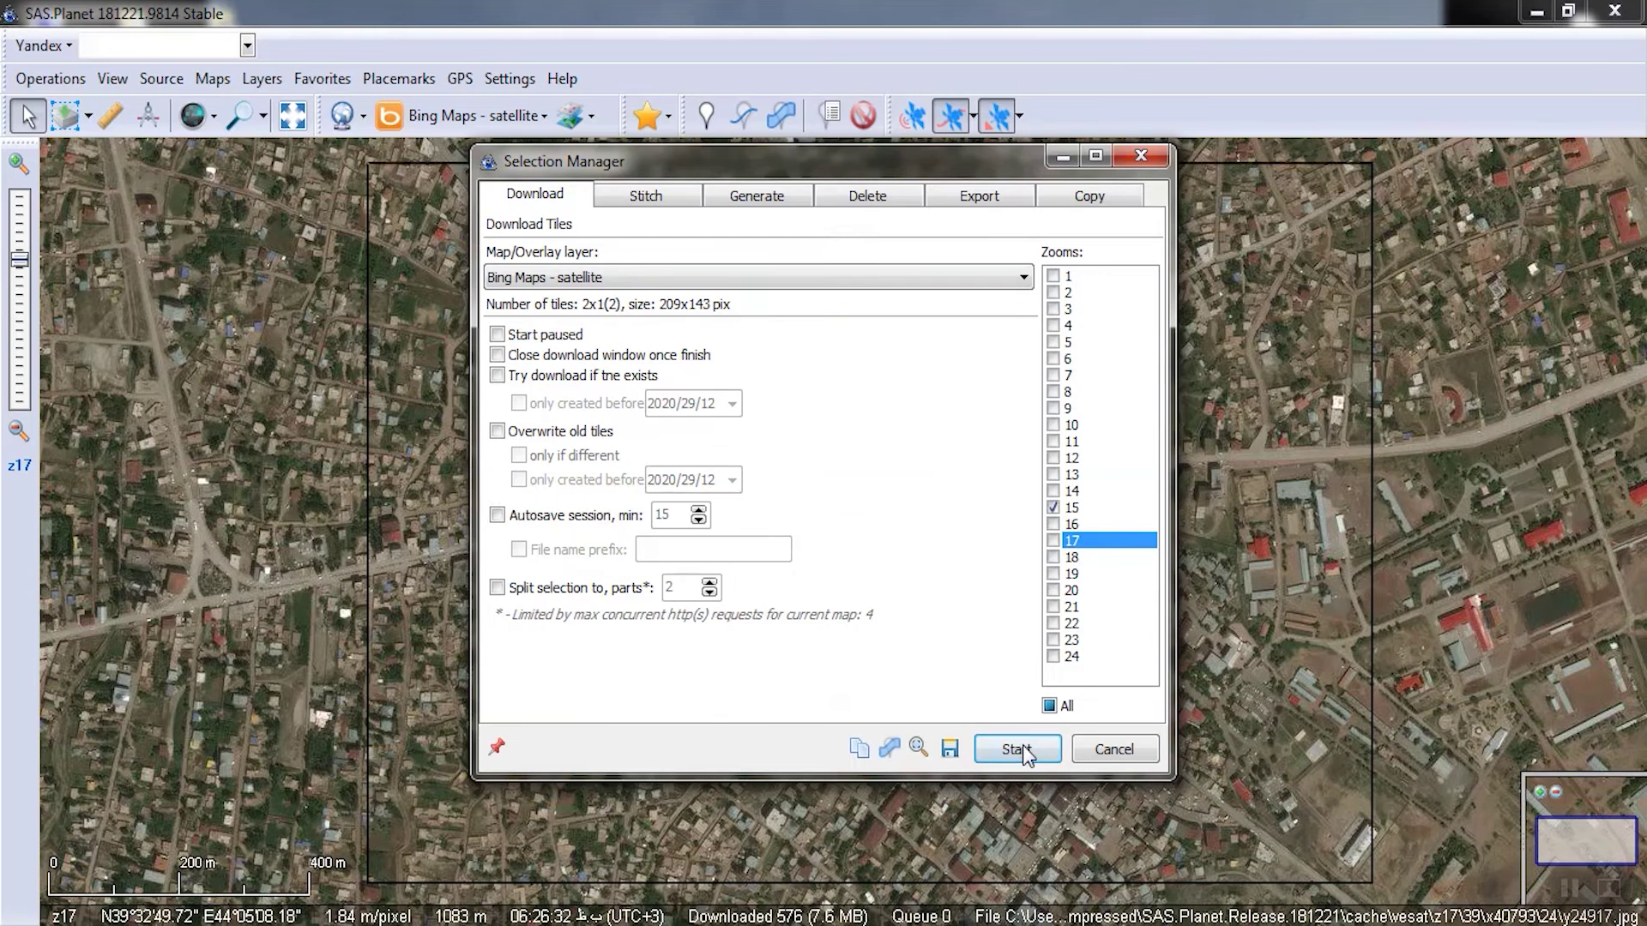
left_click(1017, 750)
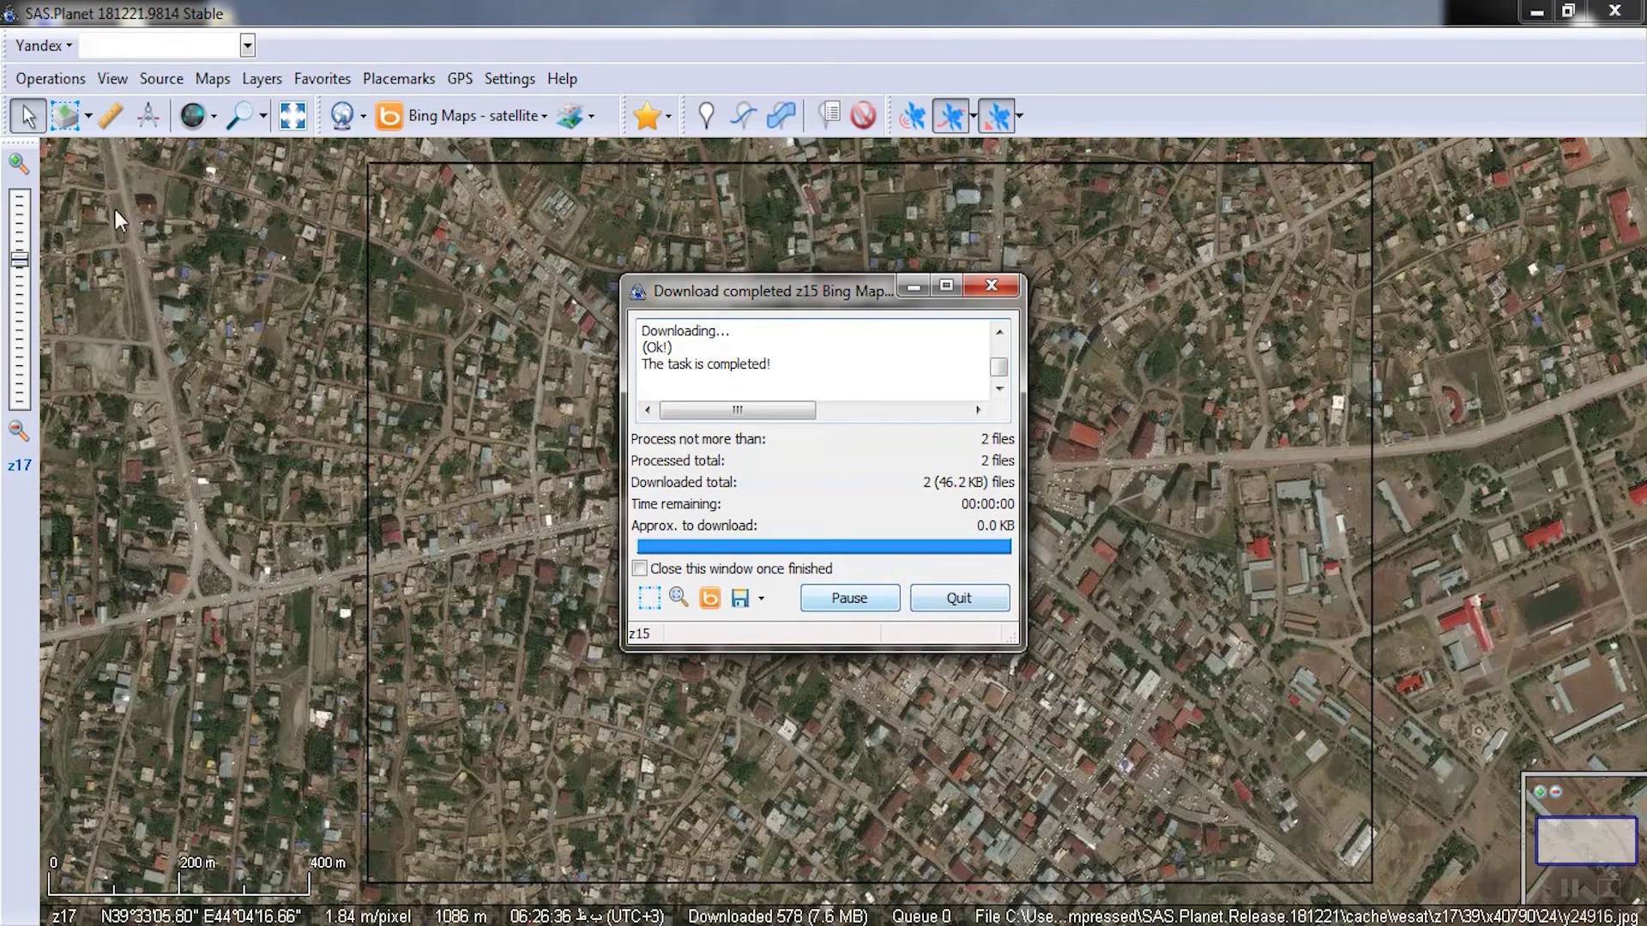
Step: Close the finished download window and reopen the last selection for stitching, with the zoom set to 15
left_click(89, 117)
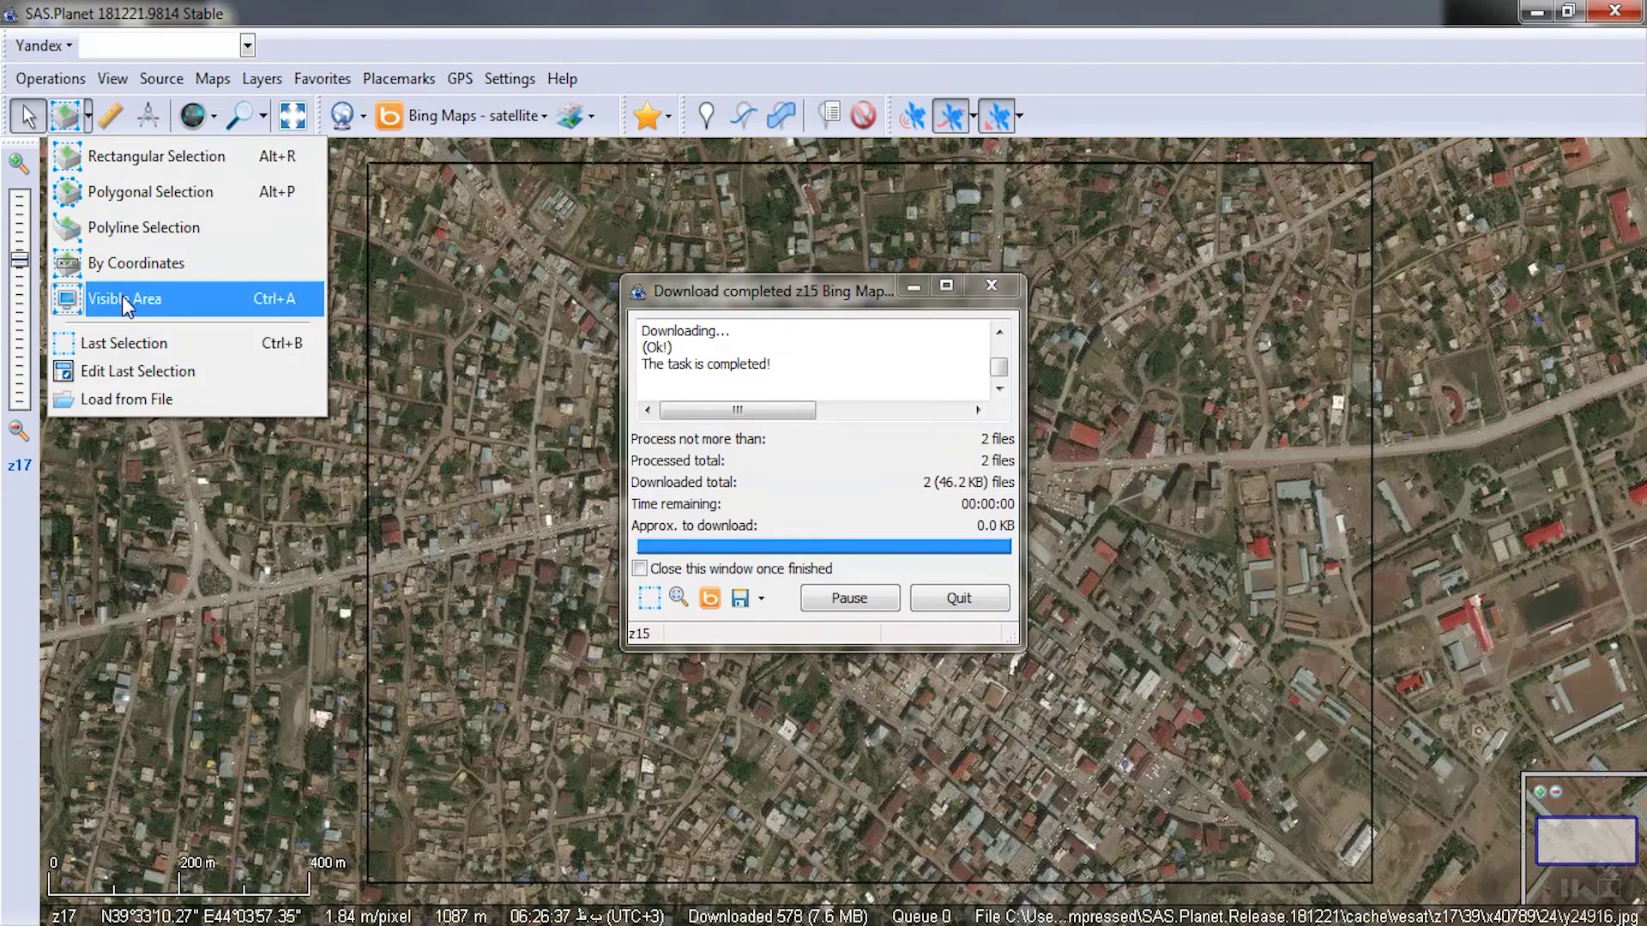
left_click(138, 345)
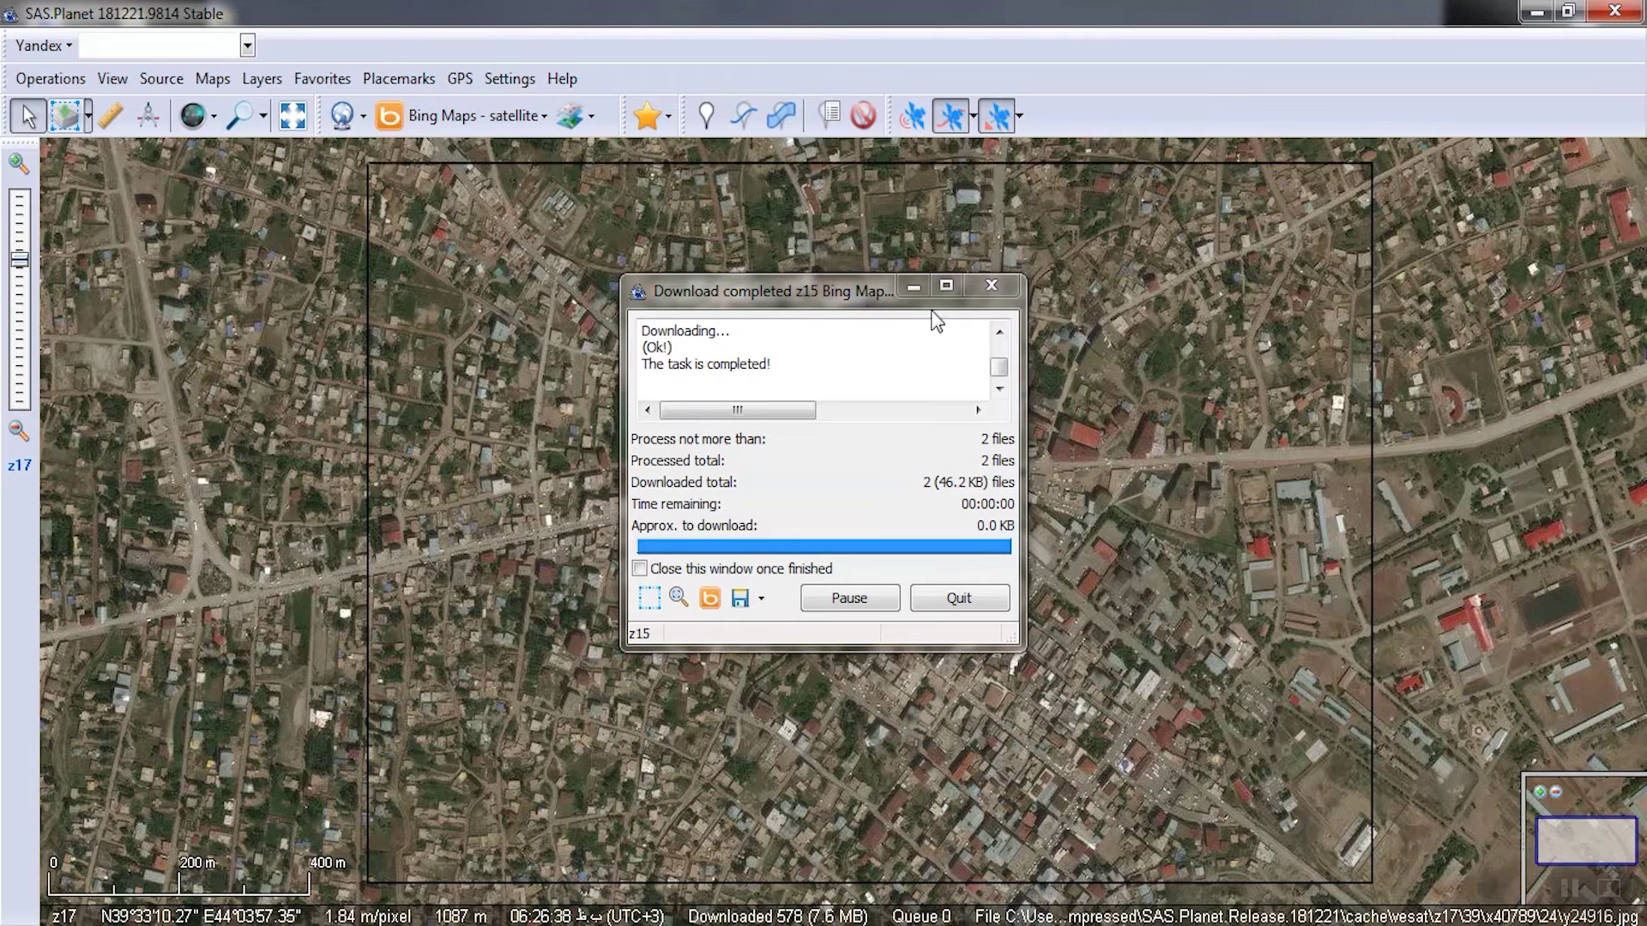
left_click(989, 291)
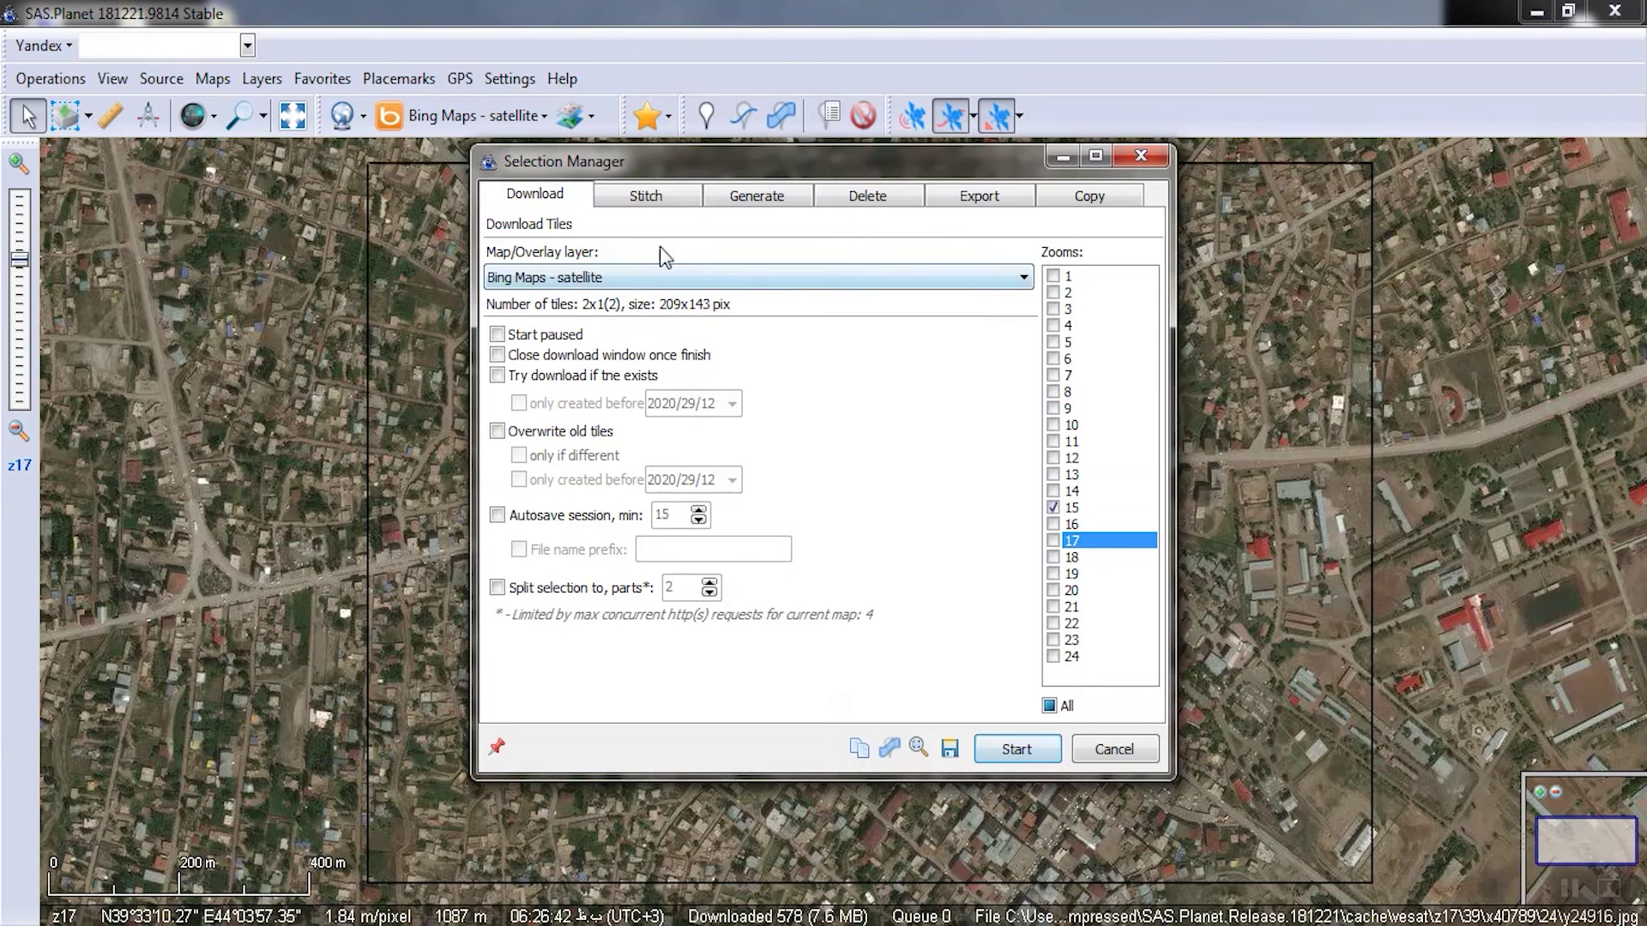
left_click(629, 192)
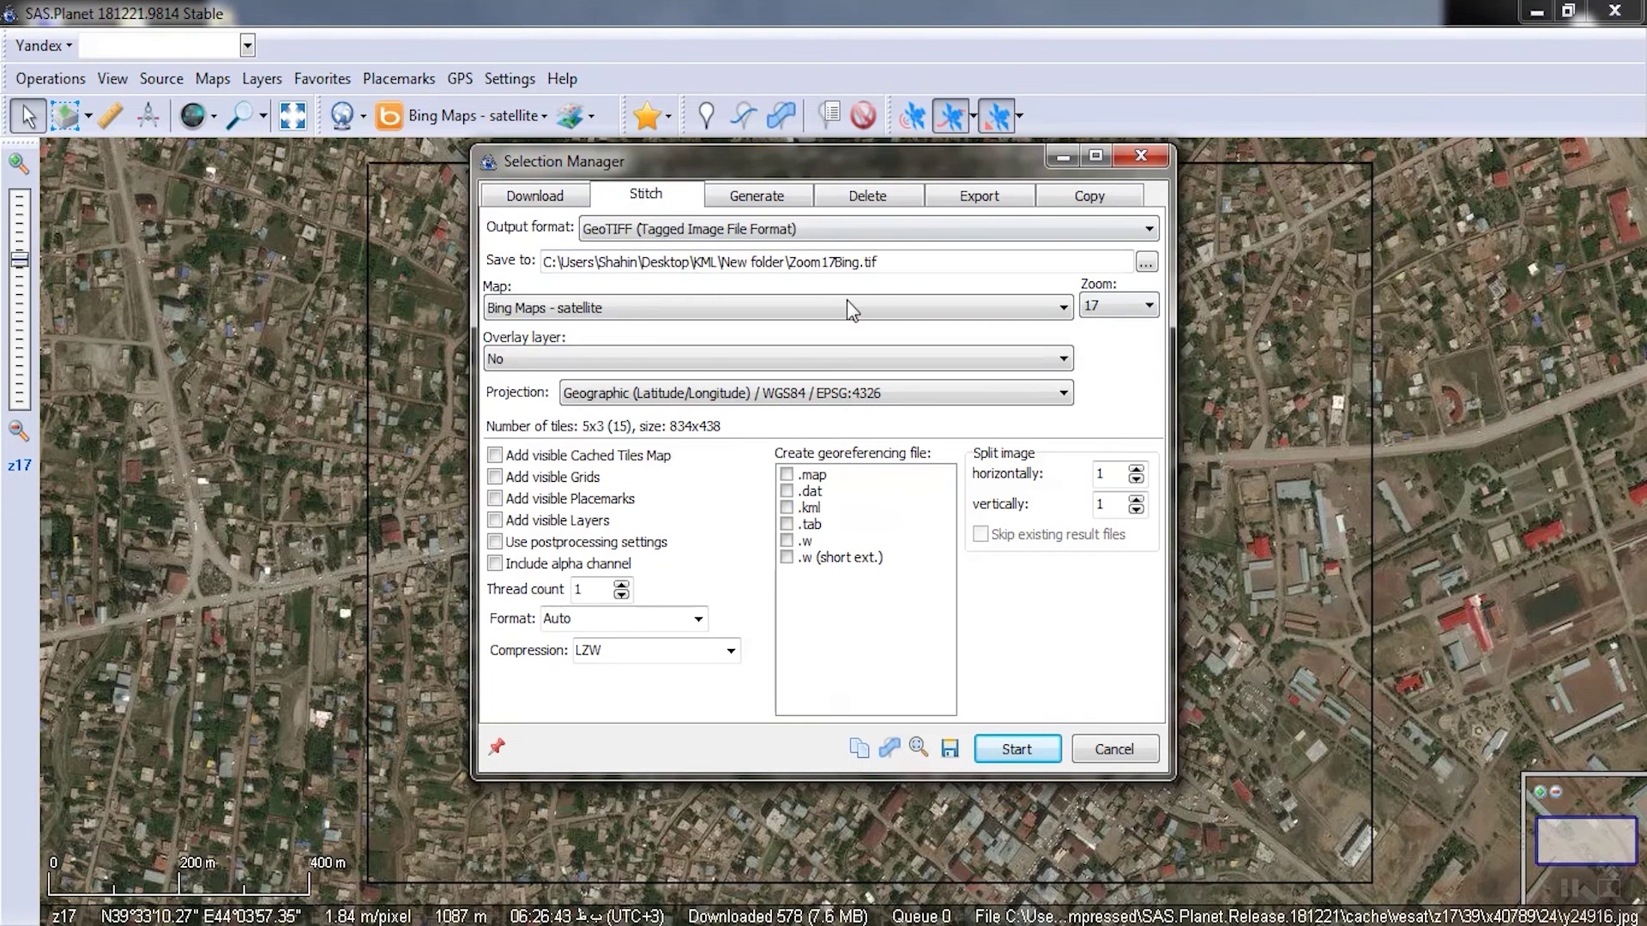
left_click(1106, 305)
left_click(1146, 333)
left_click(1146, 334)
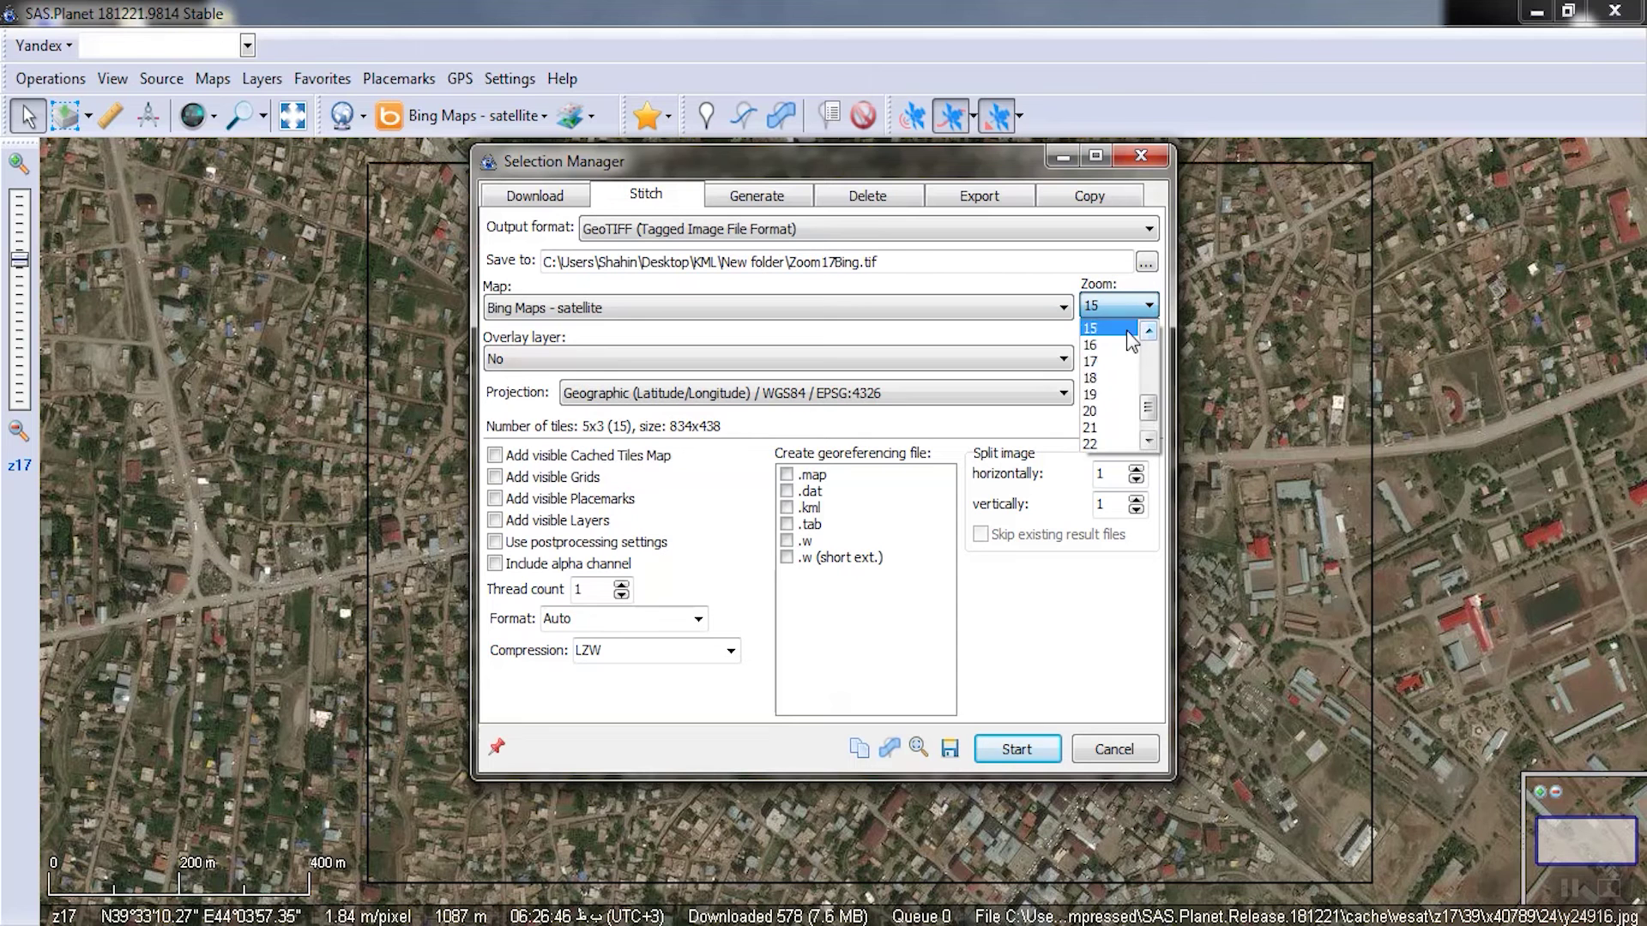
left_click(1123, 329)
Step: Save the Bing satellite stitch as Zoom15Bing in the same folder, run it, and close the completed download window
left_click(1146, 263)
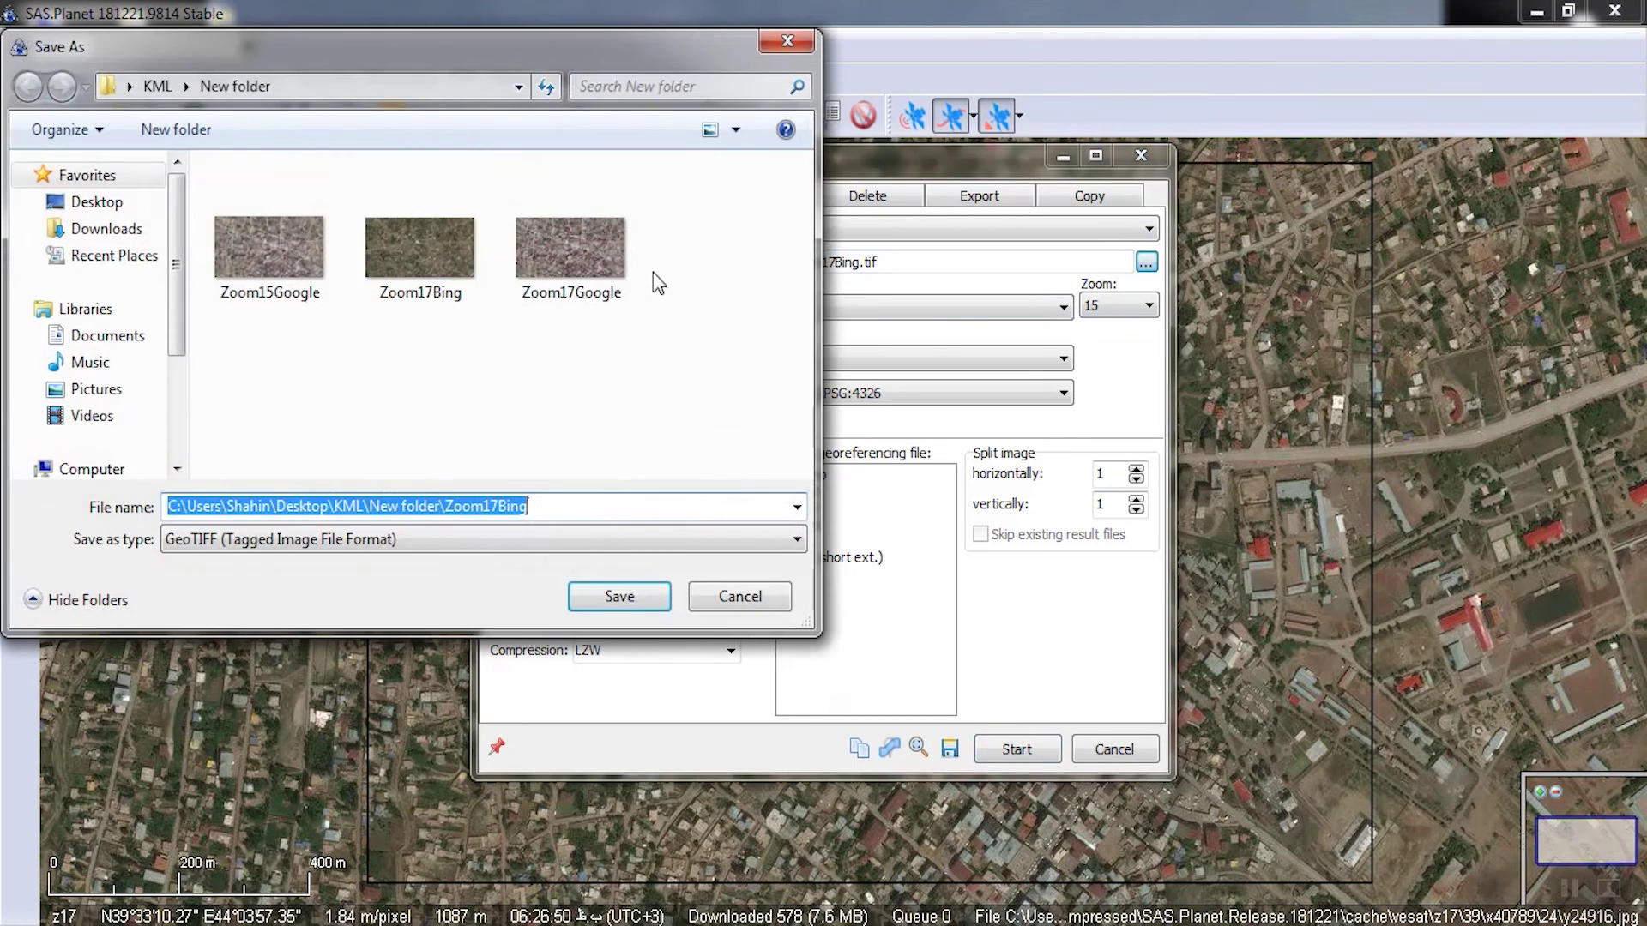
left_click(451, 260)
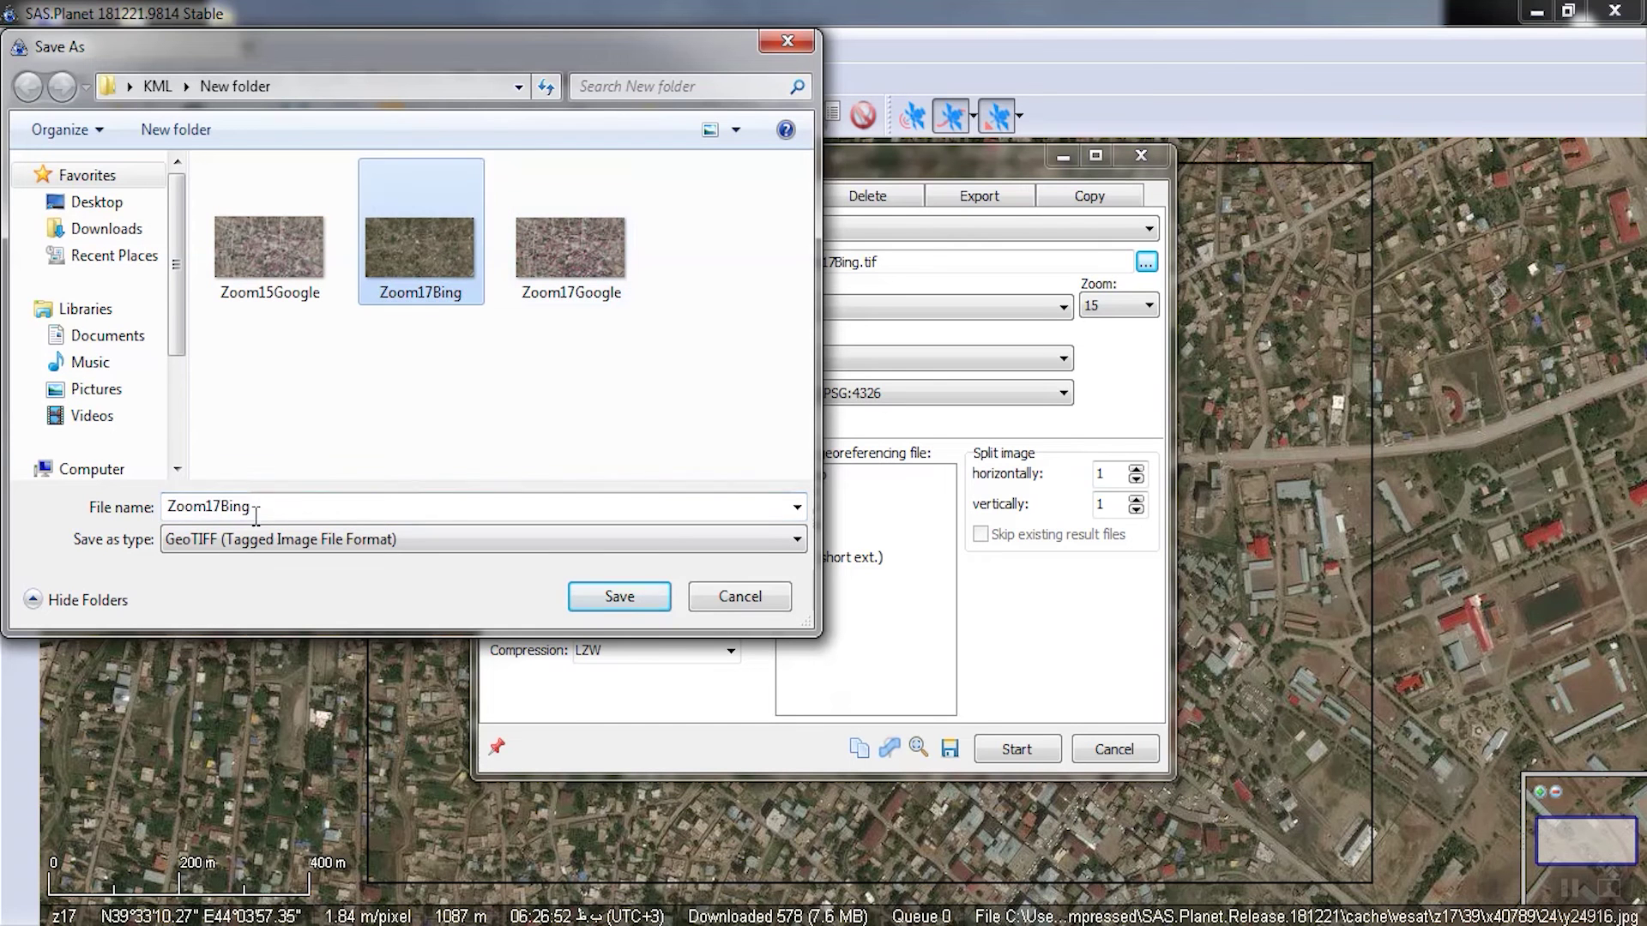
double_click(215, 507)
left_click(219, 507)
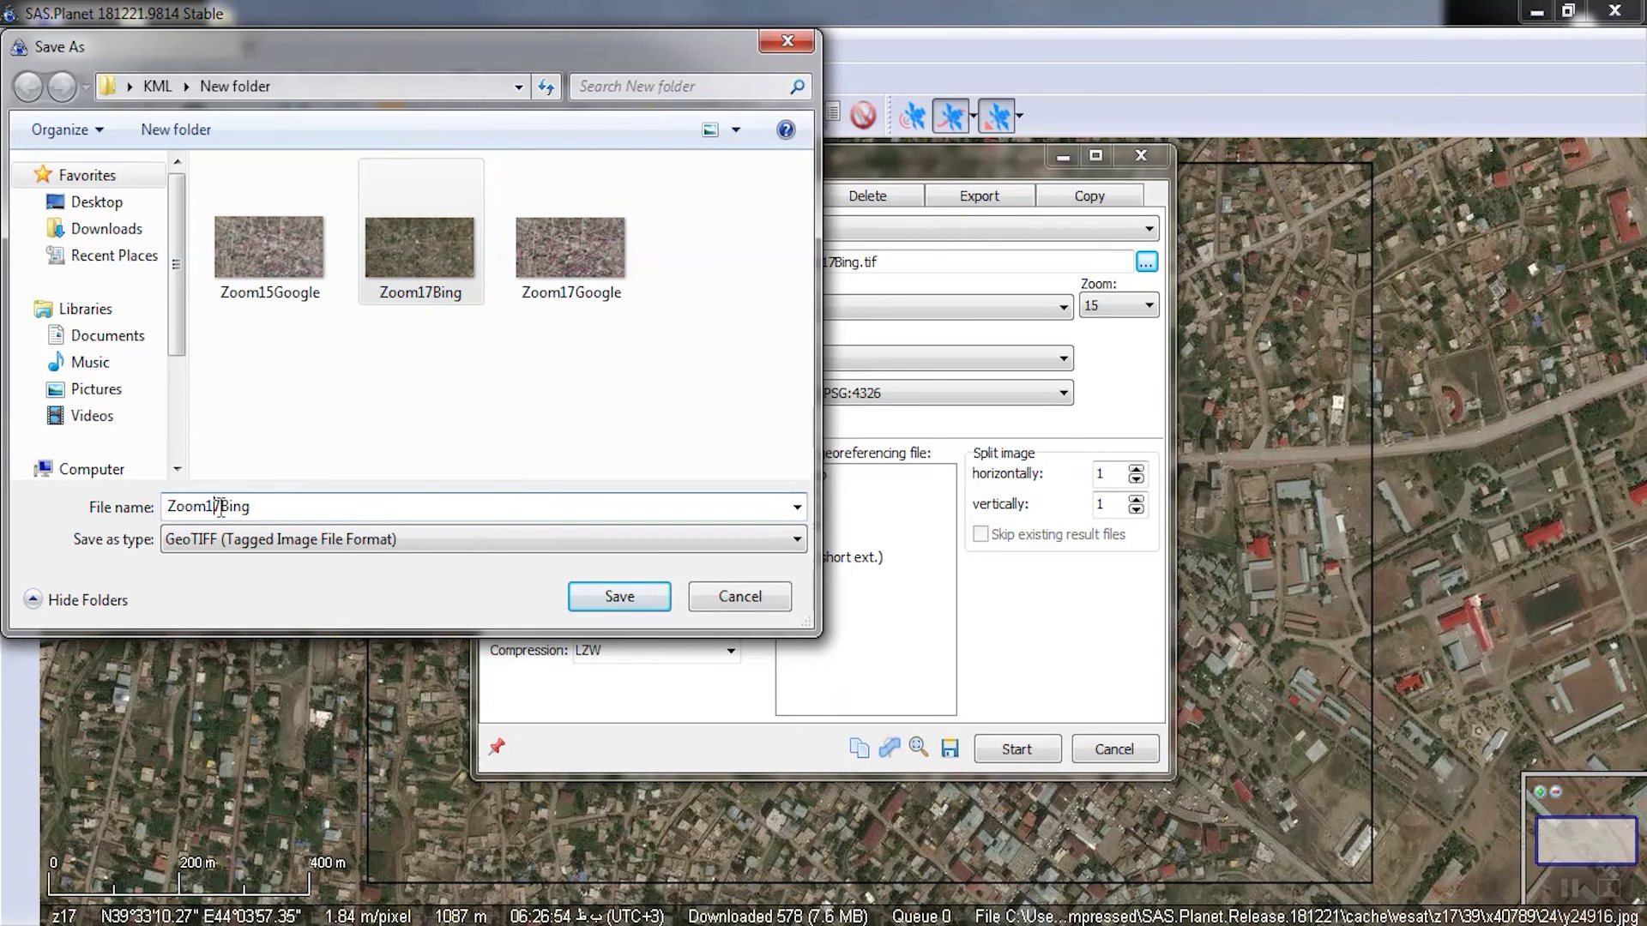
type("5")
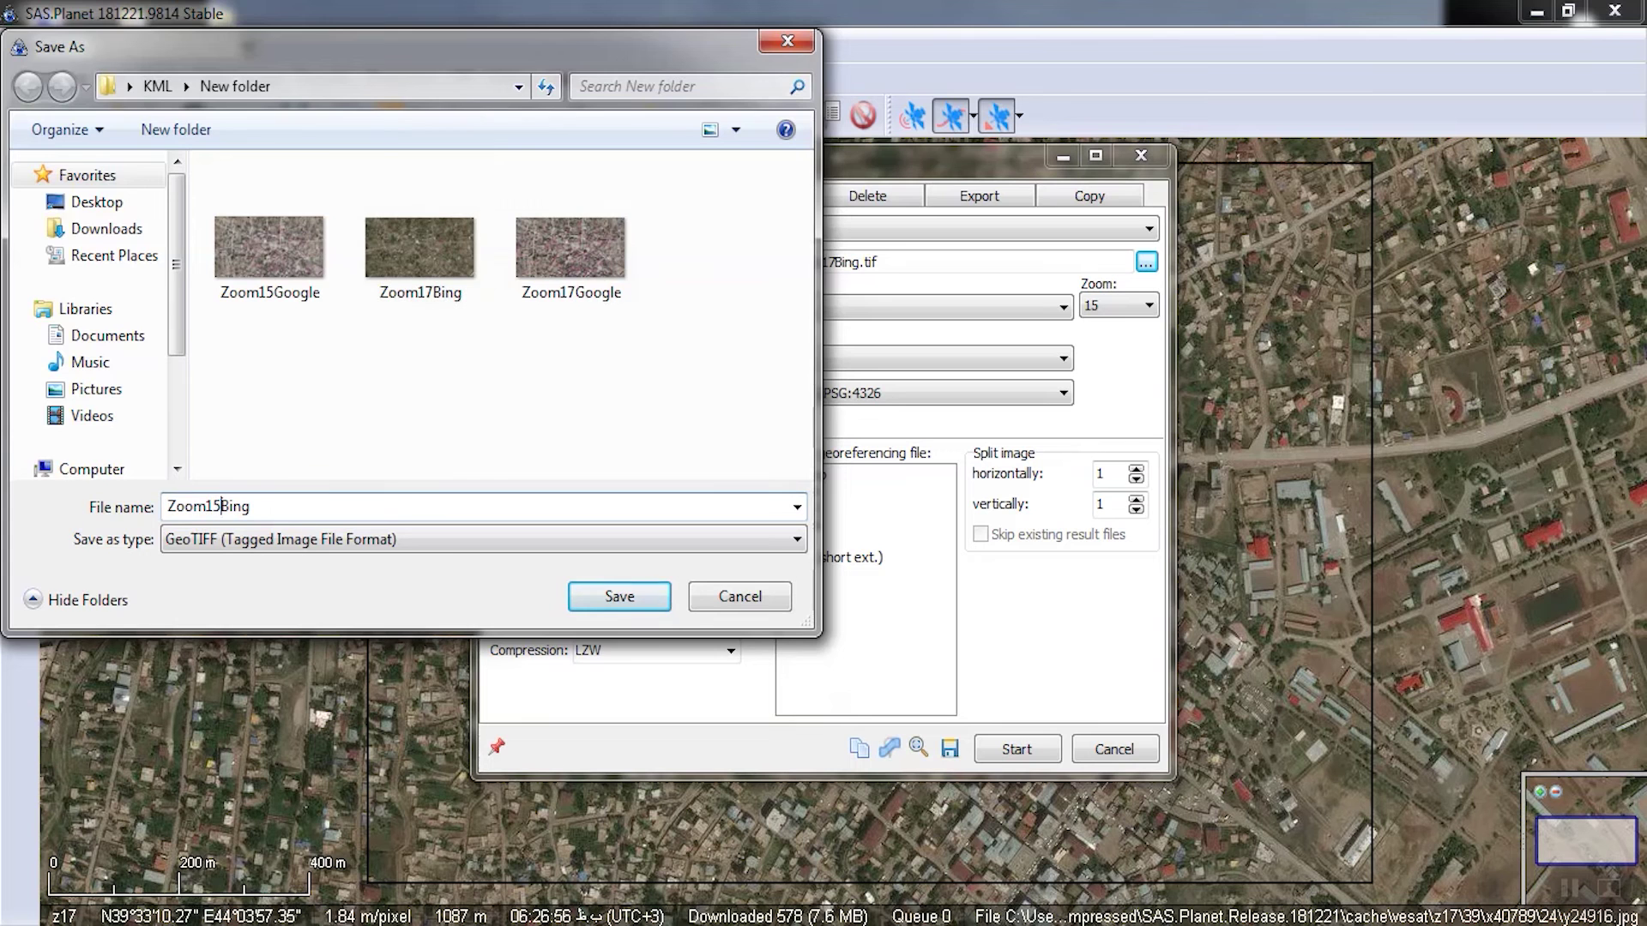
left_click(619, 596)
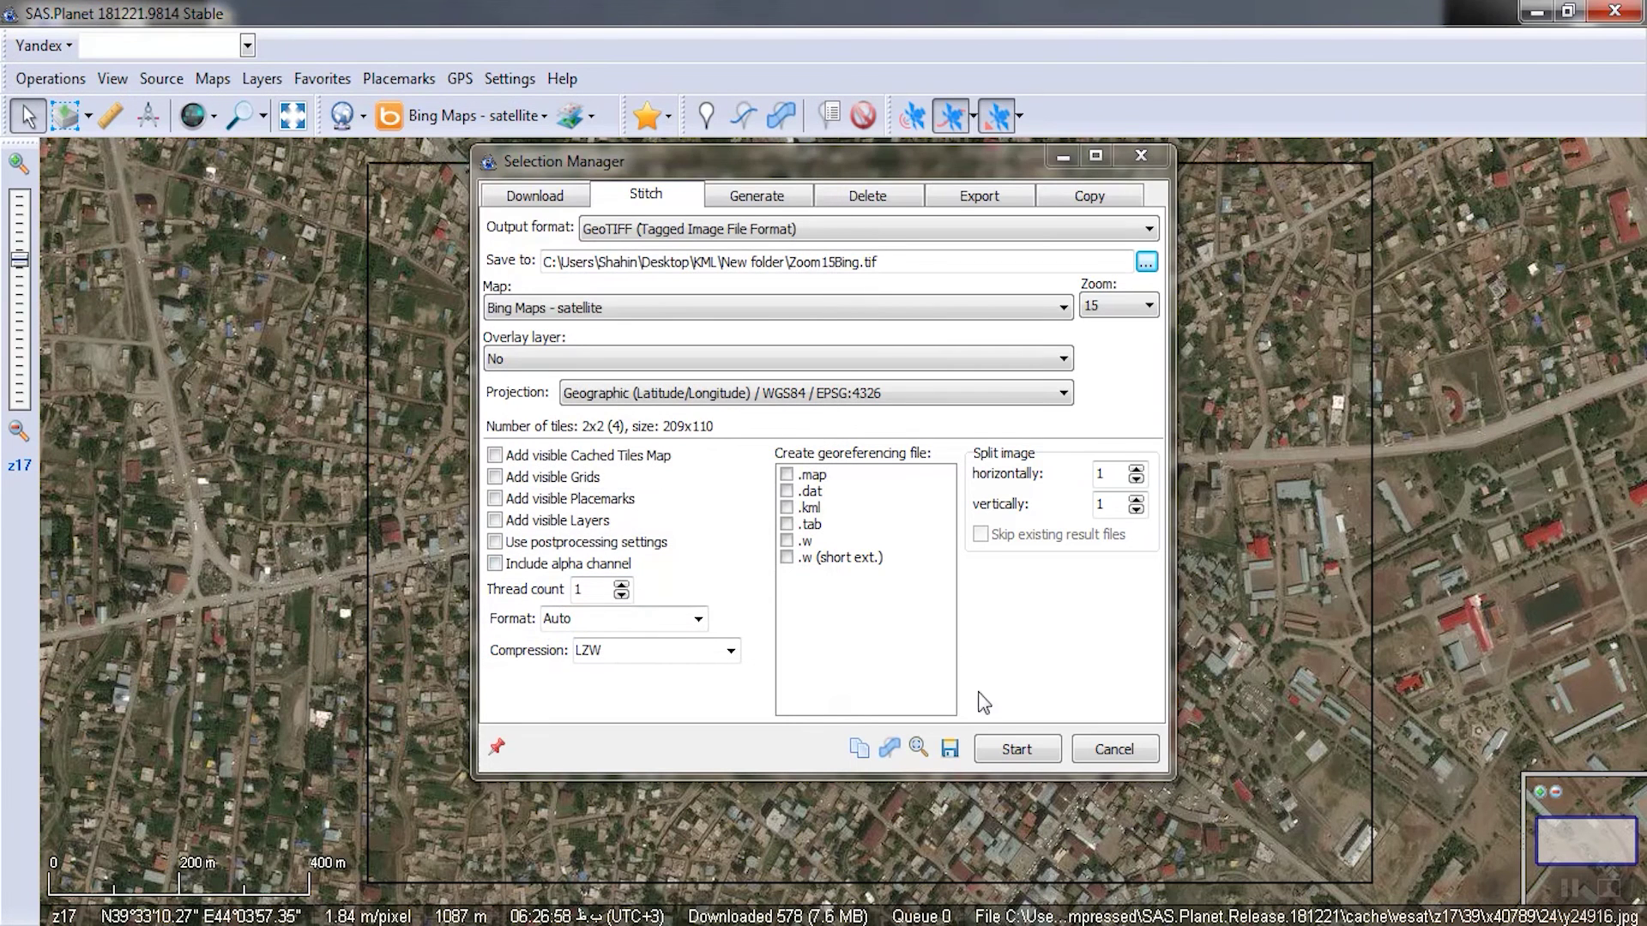
left_click(999, 742)
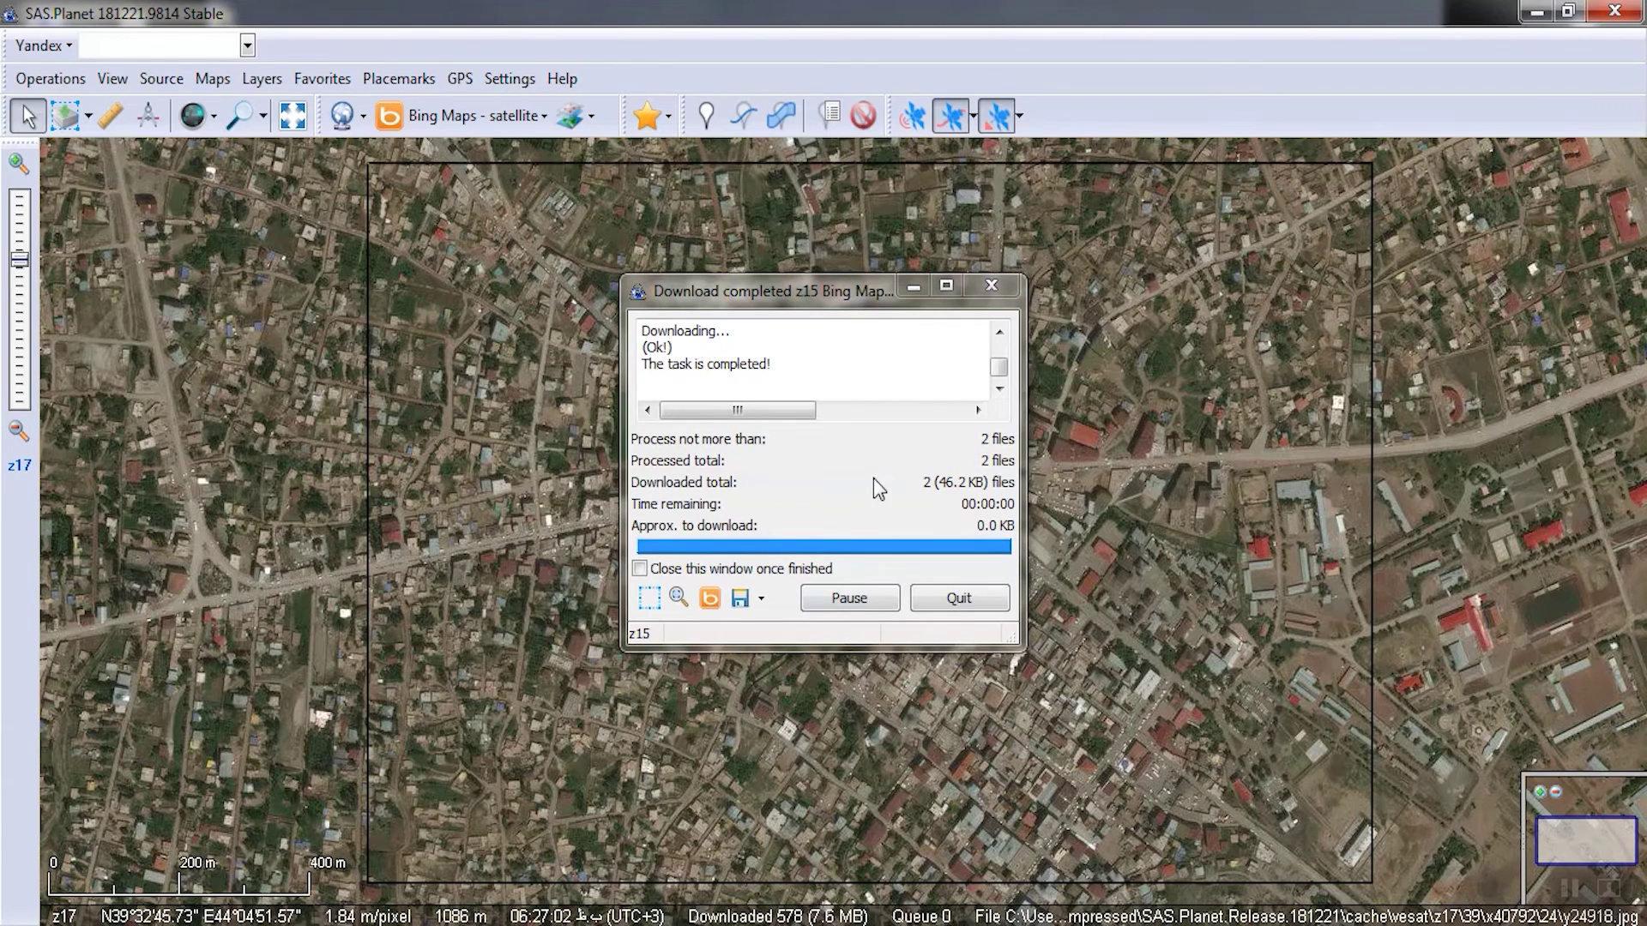
left_click(988, 285)
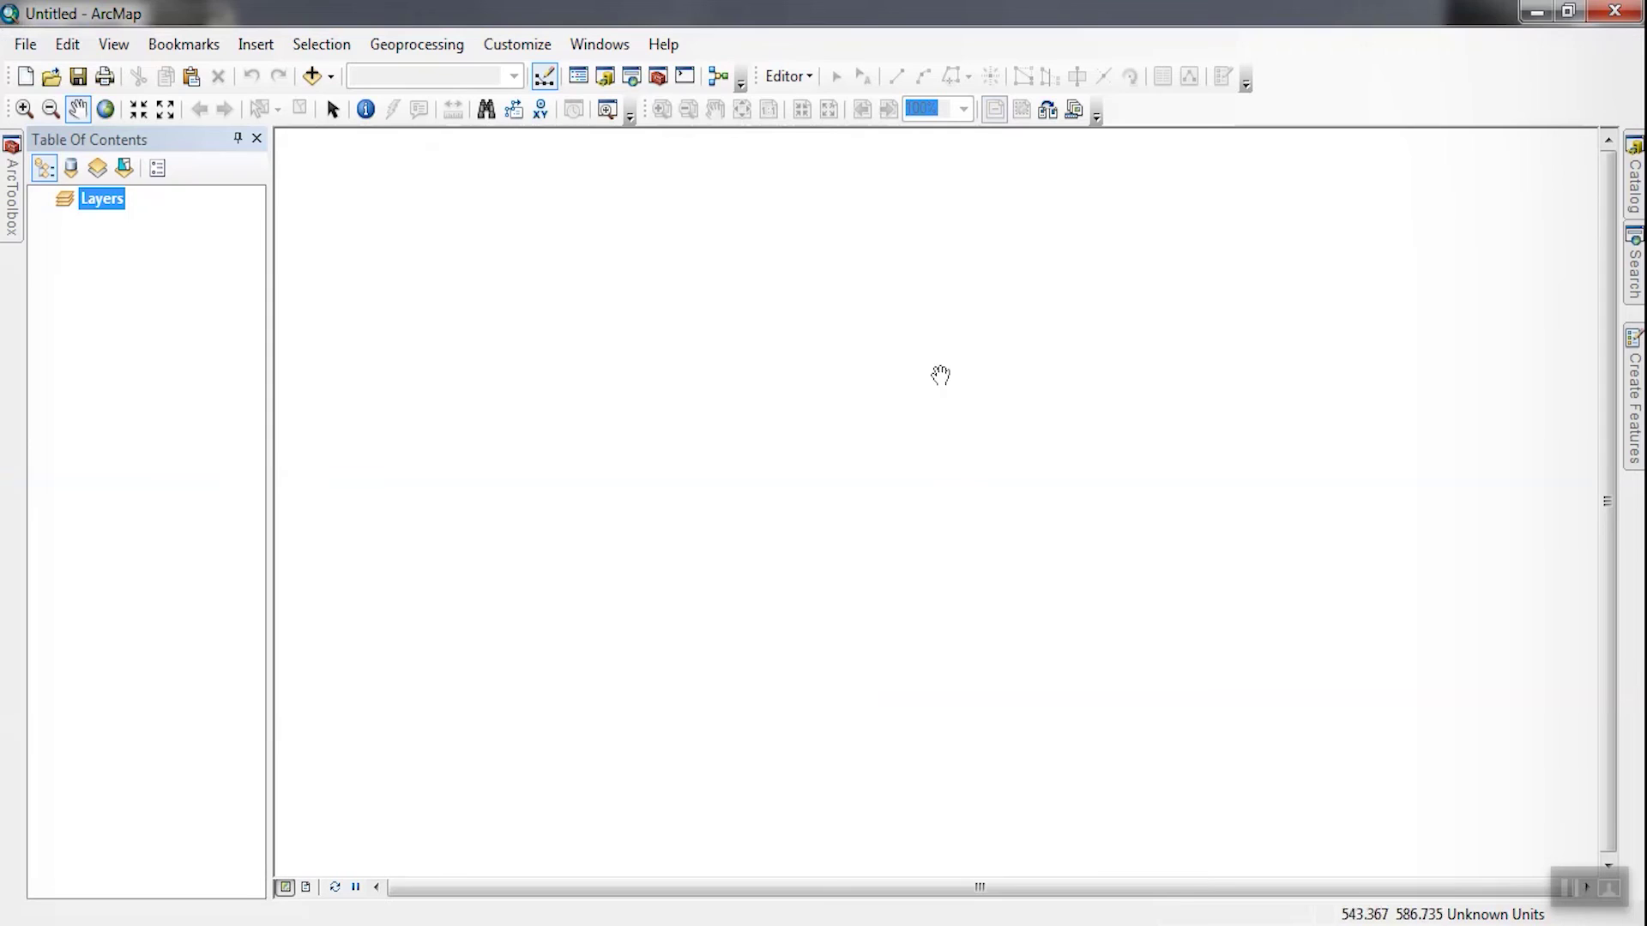
Step: Switch to ArcMap and add the four stitched images Zoom15Google.tif, Zoom17Bing.tif, Zoom17Google.tif and Zoom15Bing.tif to the map
left_click(311, 75)
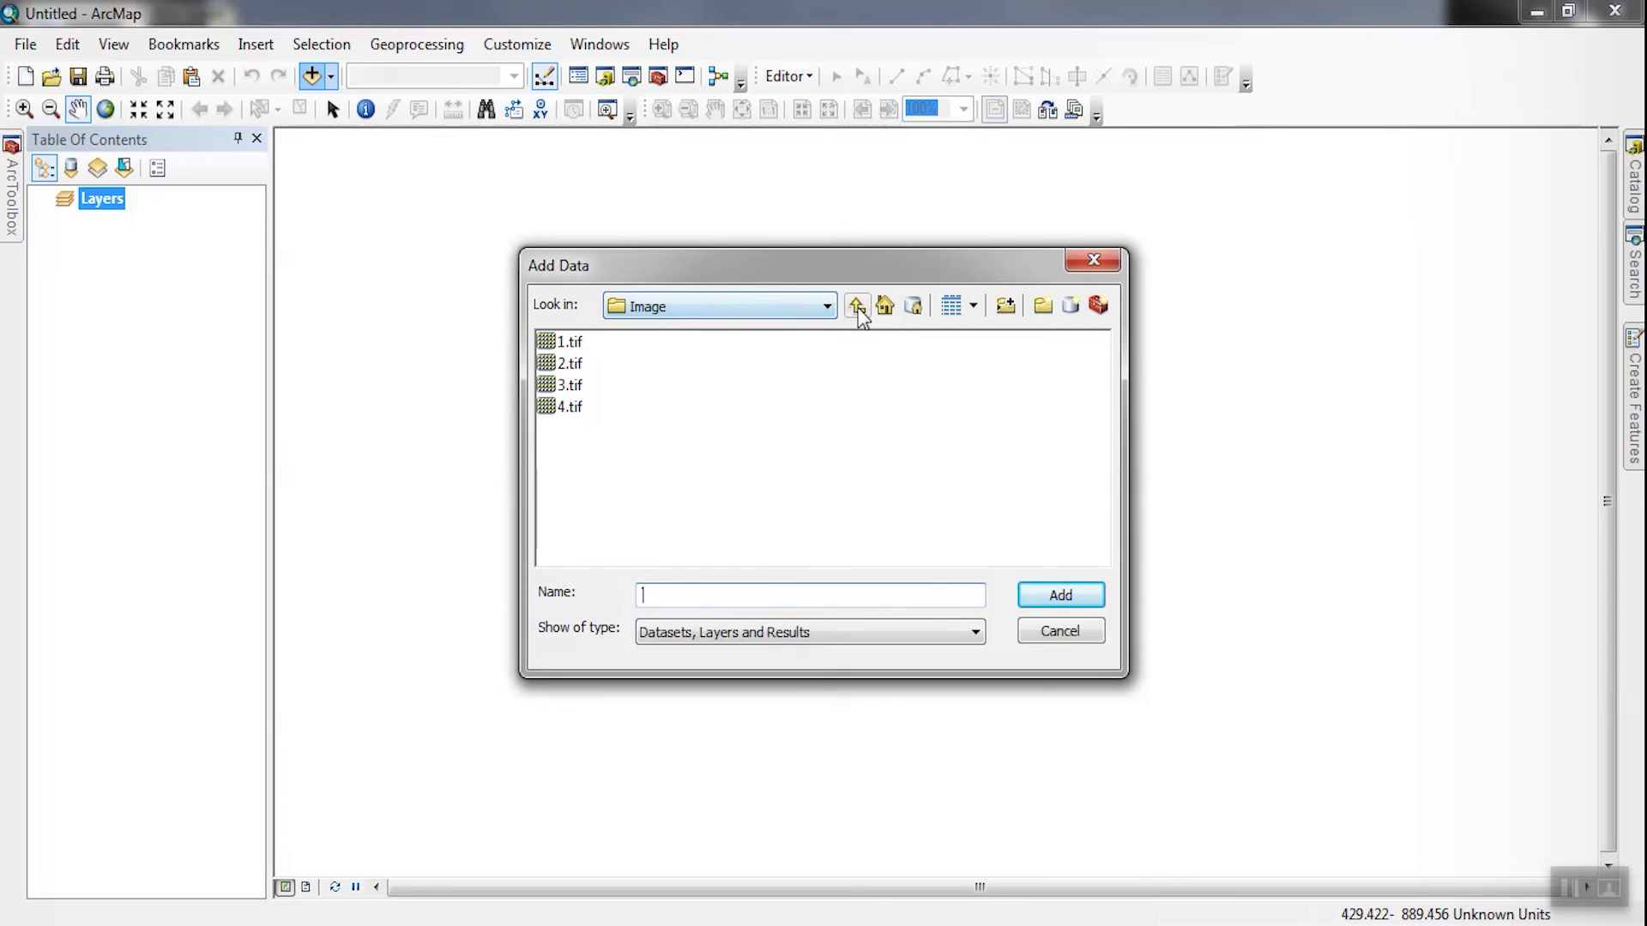
left_click(856, 306)
double_click(605, 364)
left_click_drag(593, 466, 588, 336)
left_click(1060, 595)
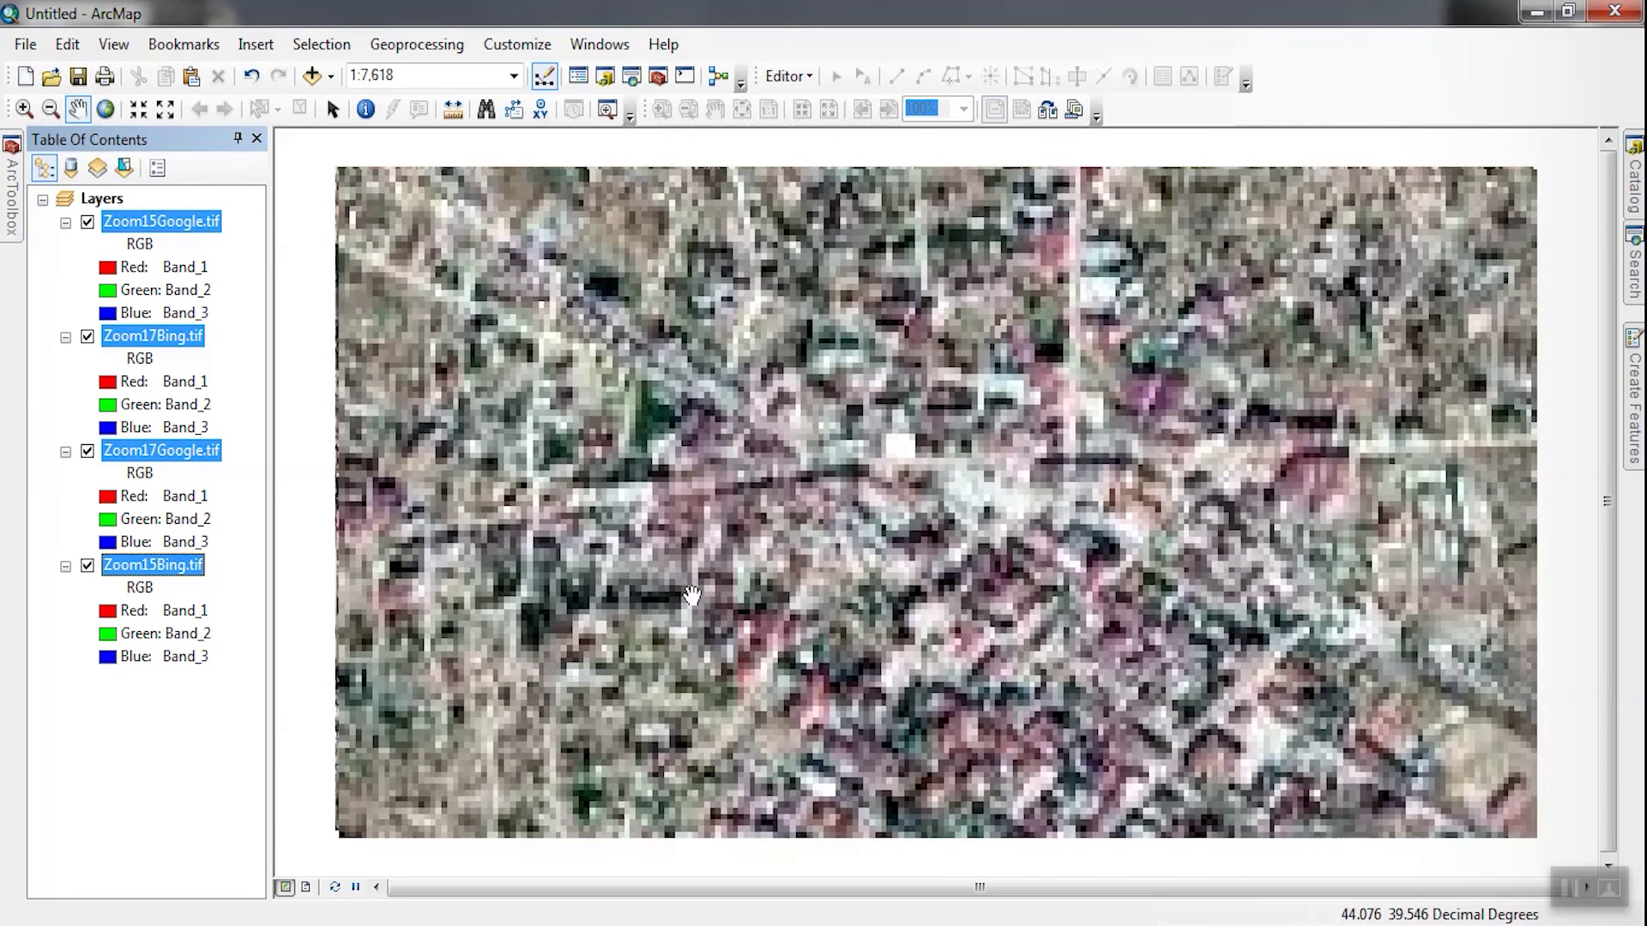
left_click_drag(755, 416, 778, 419)
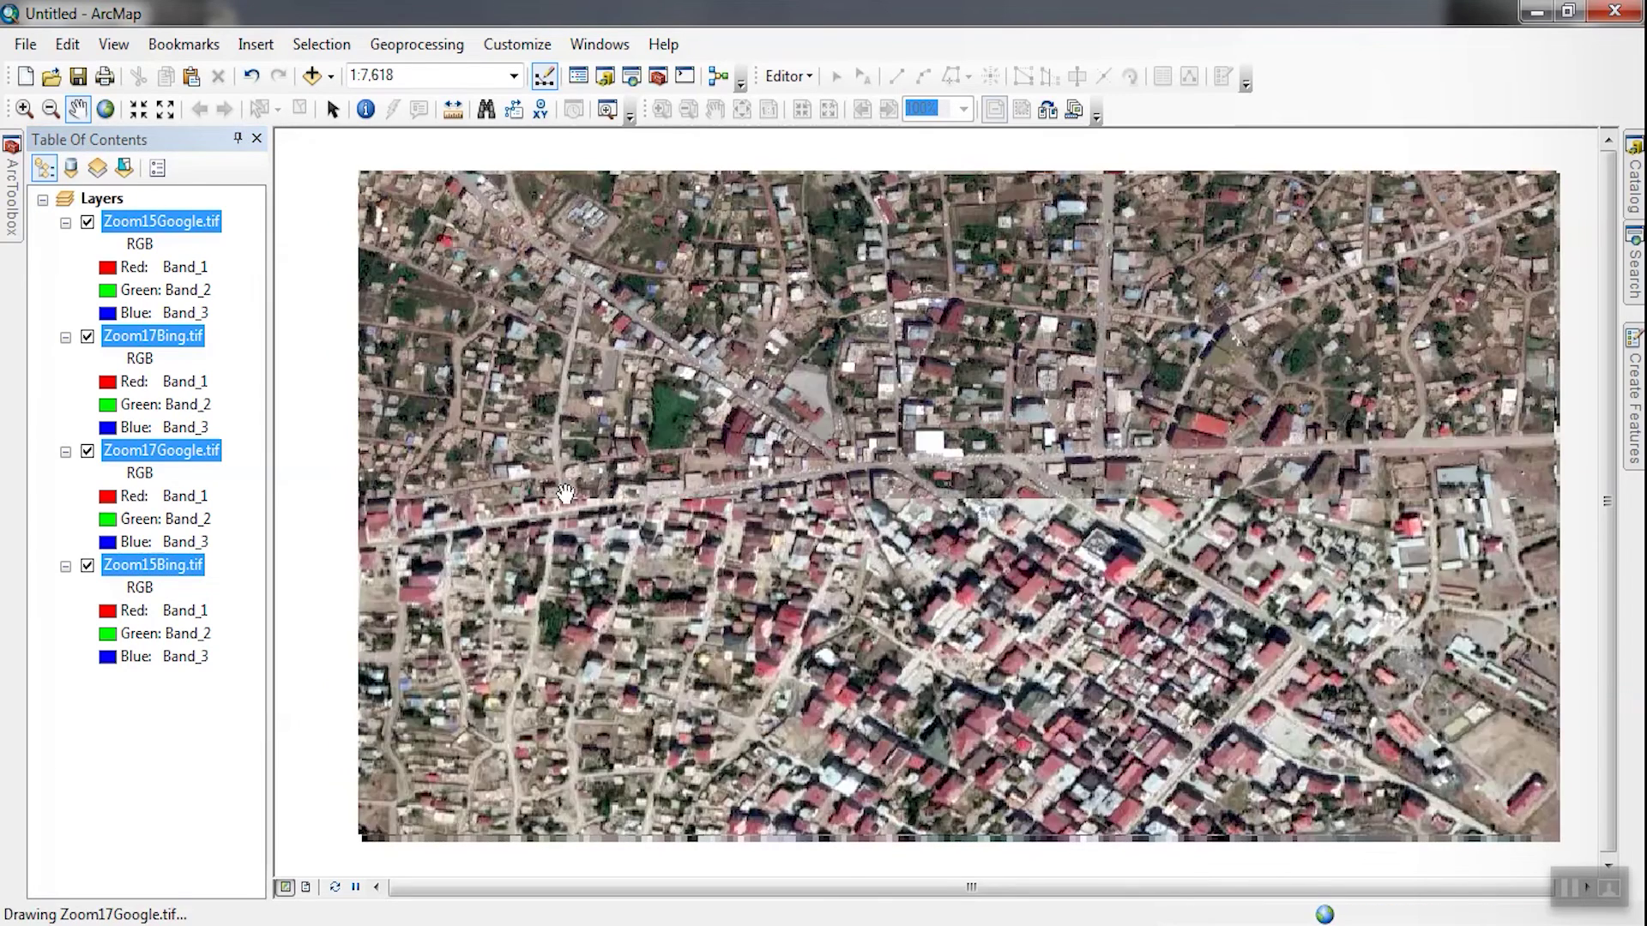
left_click_drag(565, 493, 547, 488)
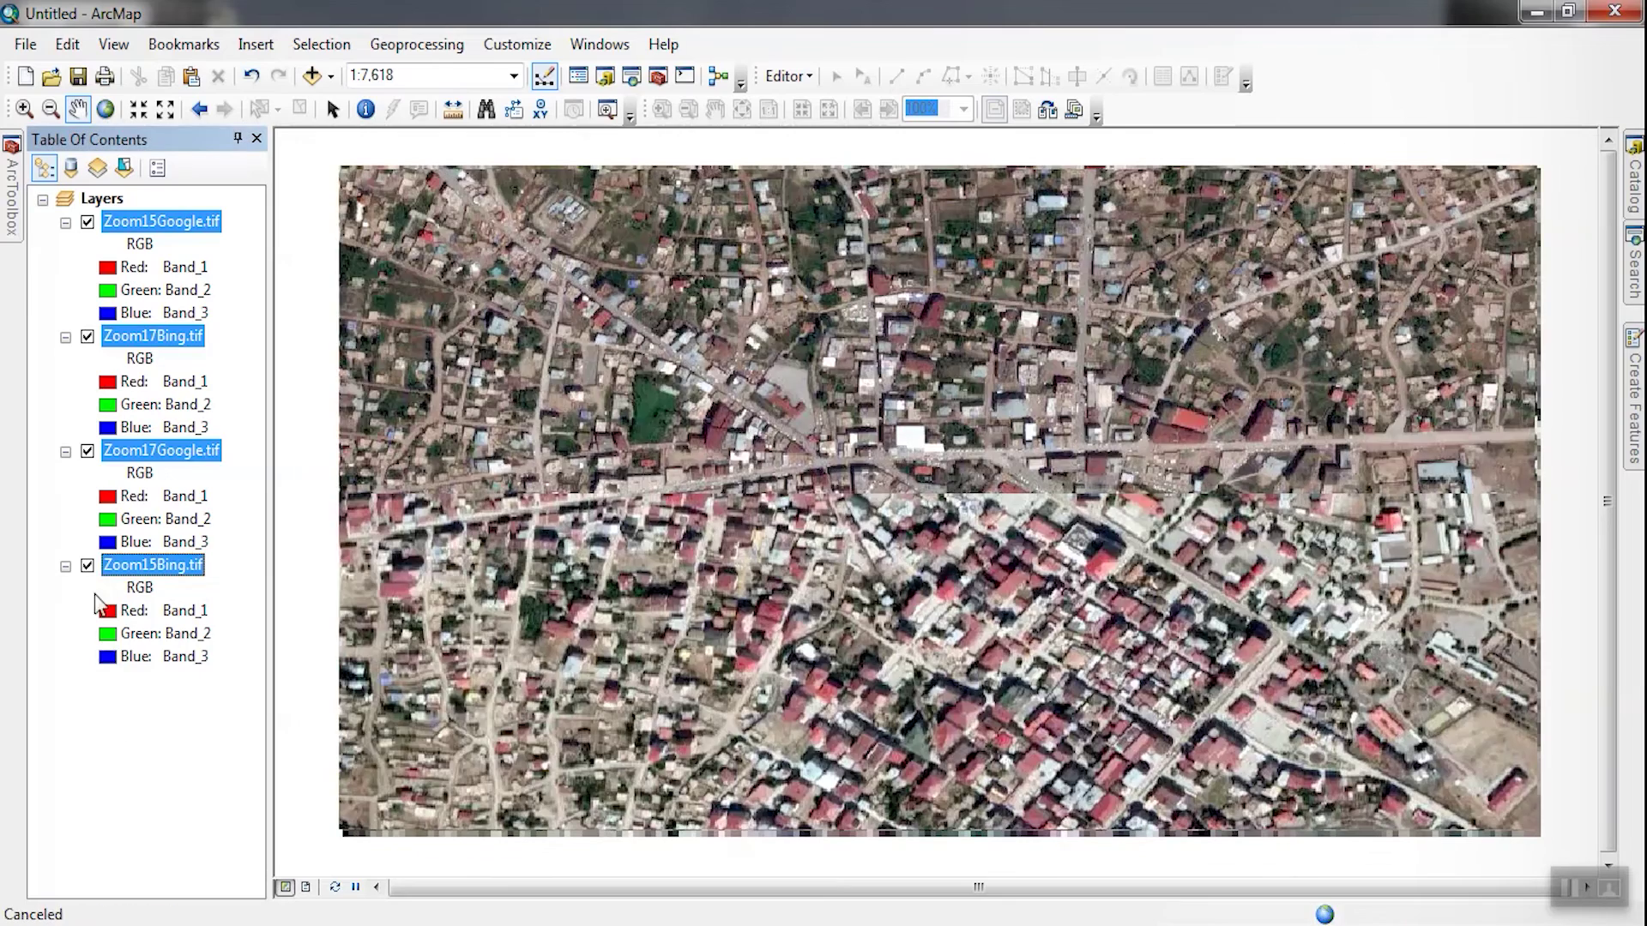
Step: Hide all four image layers, collapse their band legends and clear the layer selection
left_click(88, 565)
left_click(88, 451)
left_click(87, 336)
left_click(87, 222)
left_click(65, 222)
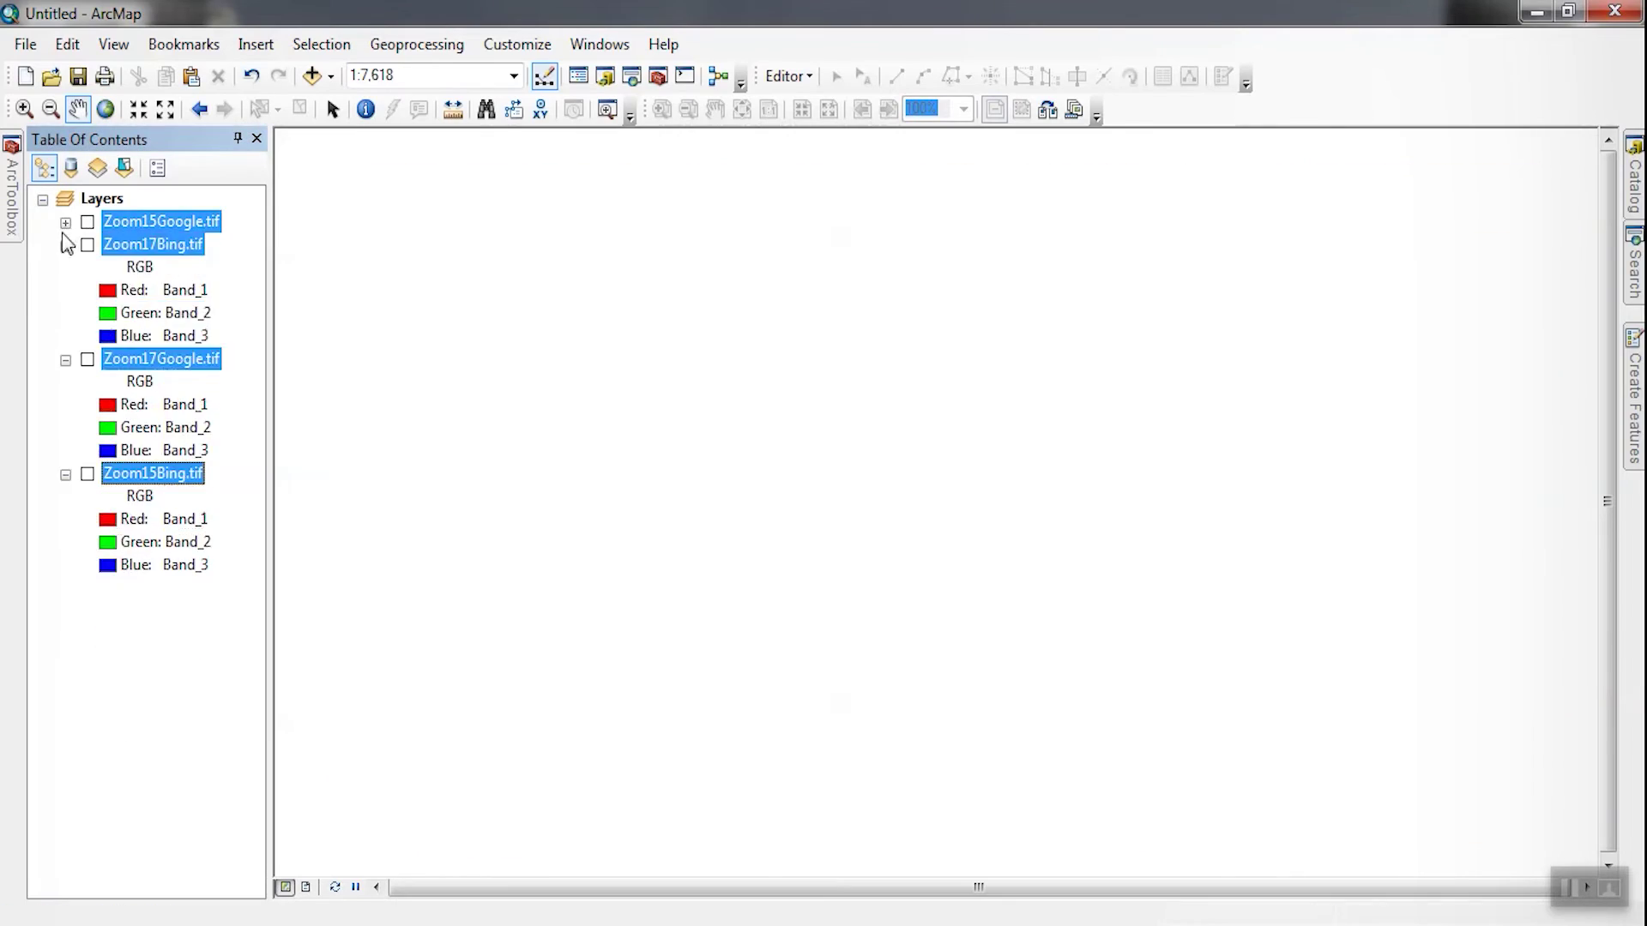
left_click(65, 245)
left_click(65, 267)
left_click(65, 290)
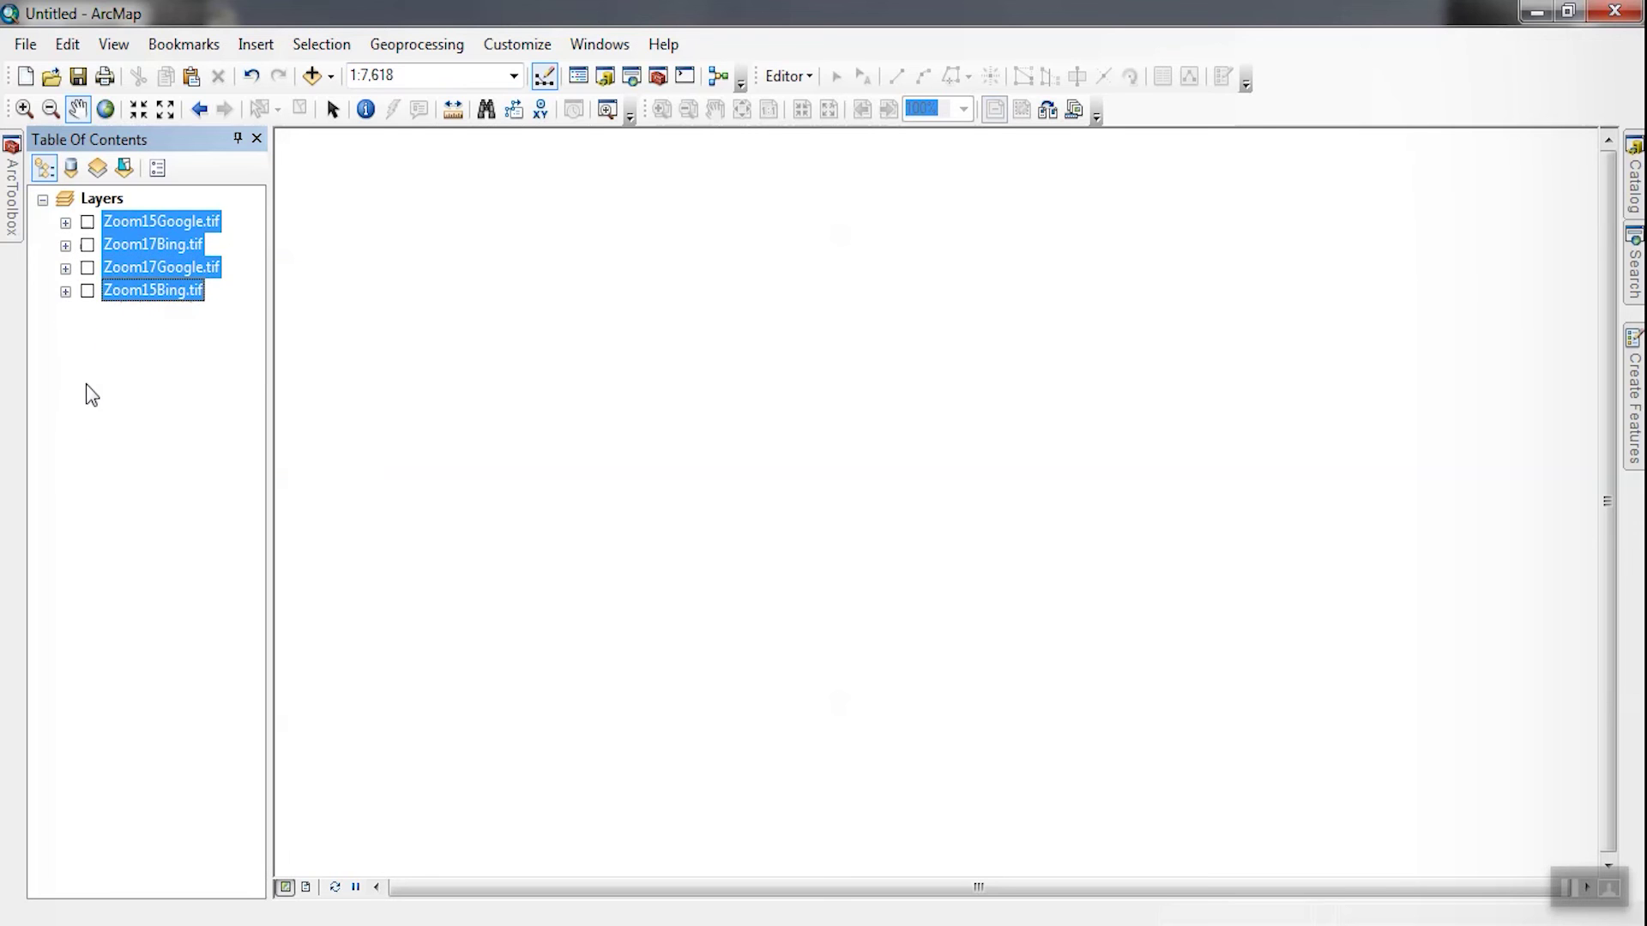
left_click(91, 394)
Step: Compare the detail of Zoom15Google.tif and Zoom17Google.tif by showing them alternately, and hide both again
left_click(204, 222)
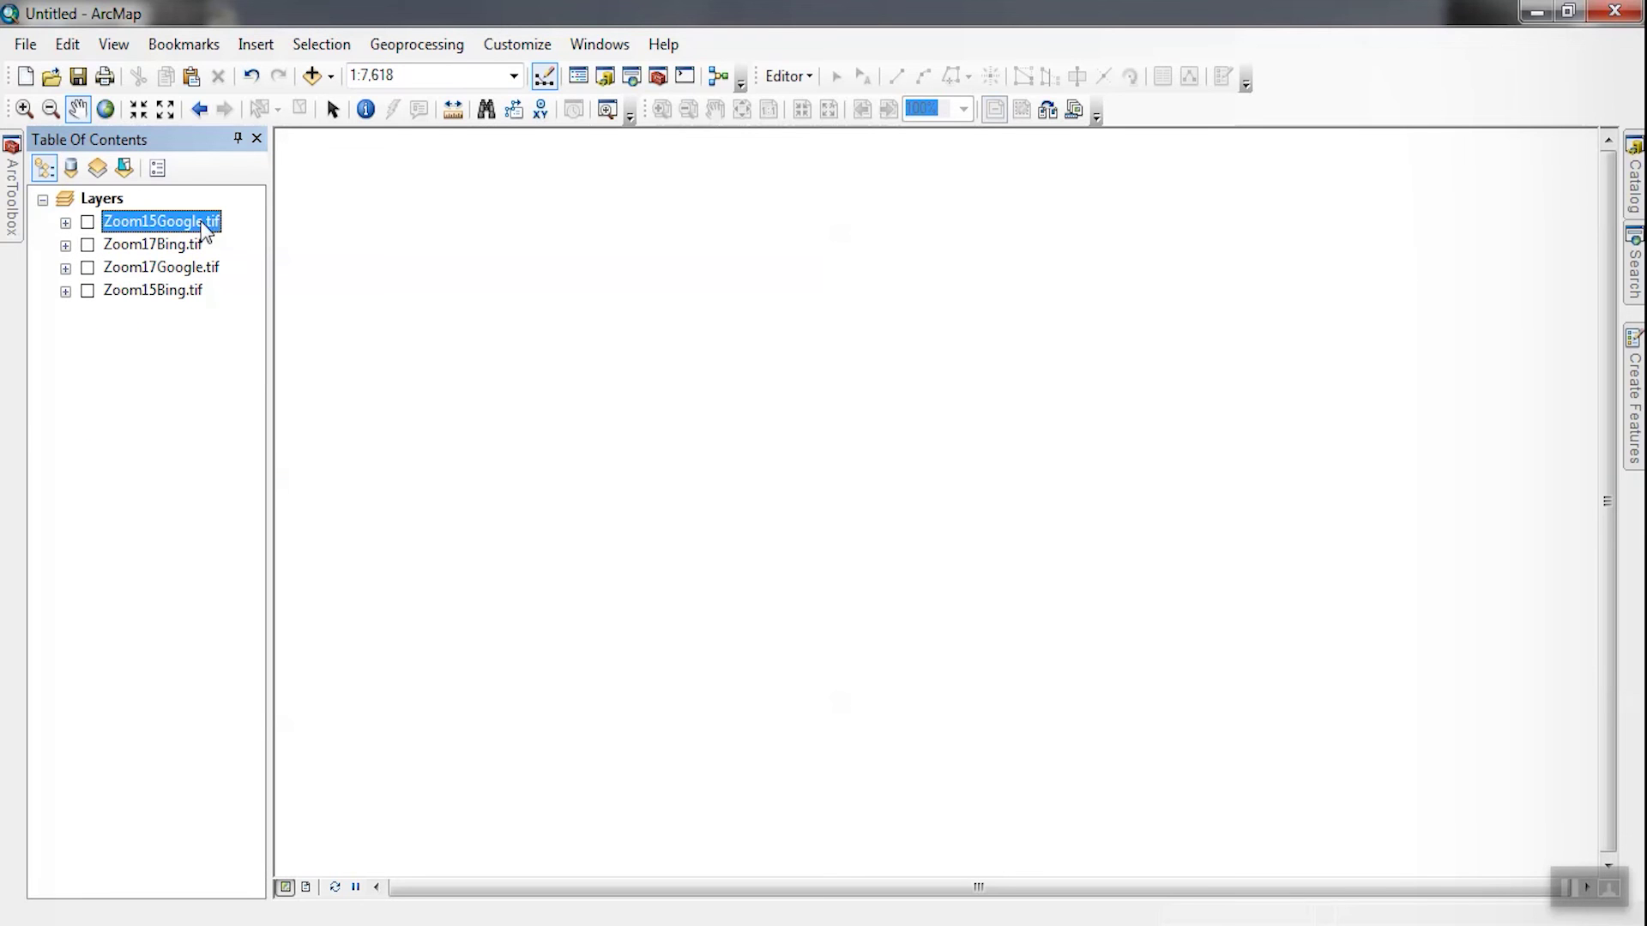
left_click(196, 269)
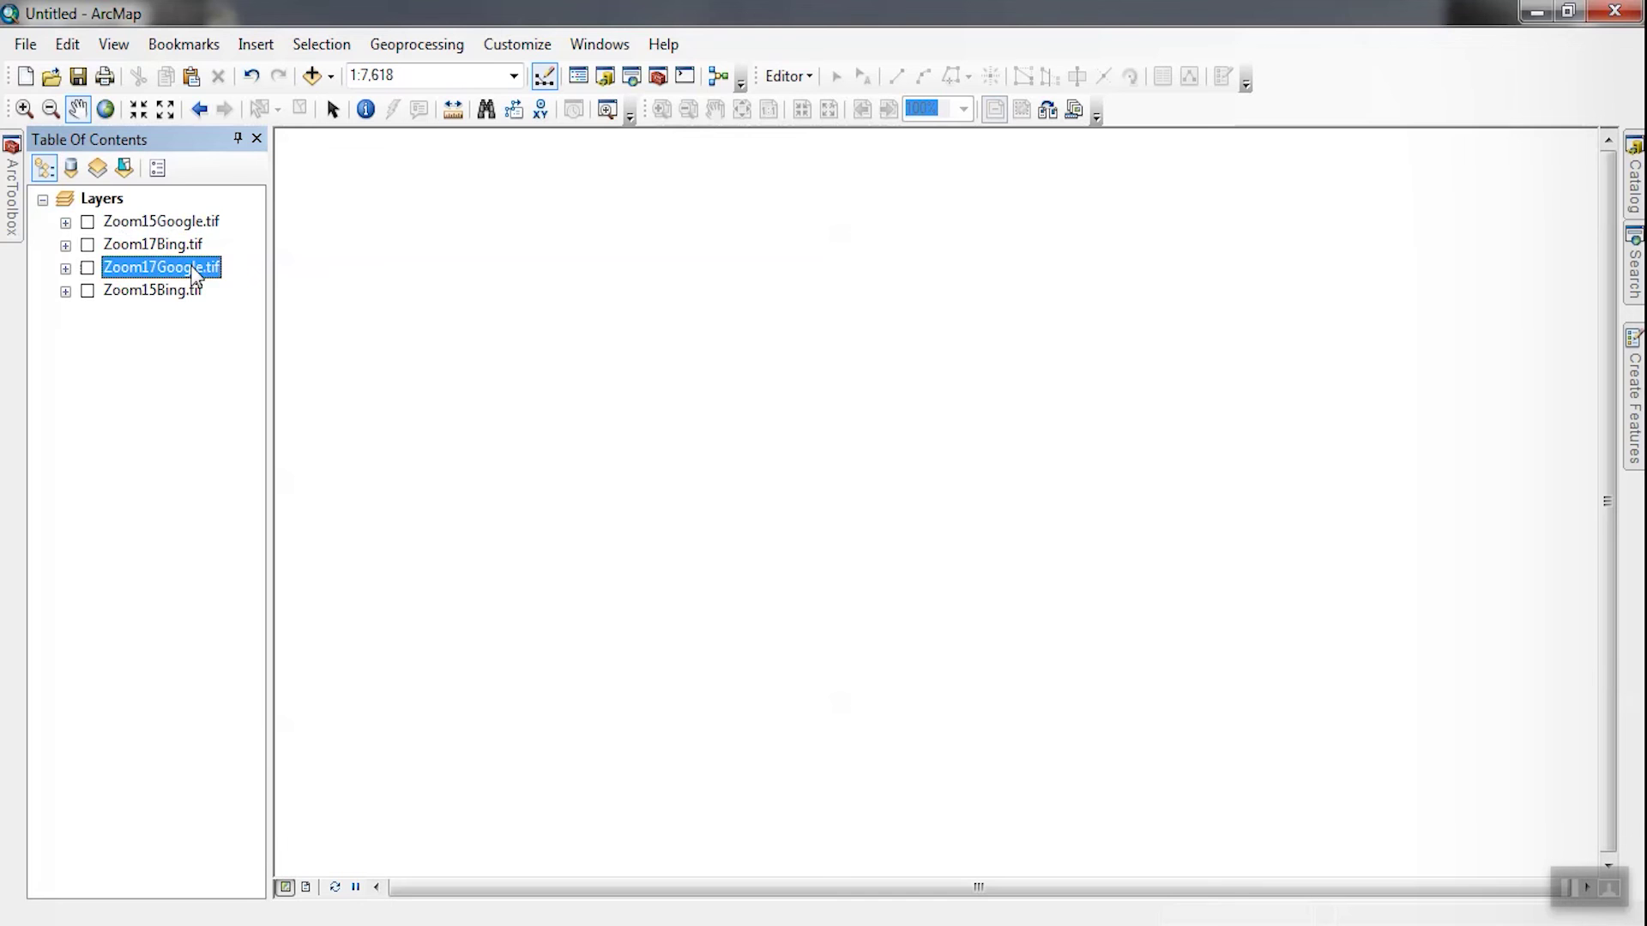
left_click(88, 223)
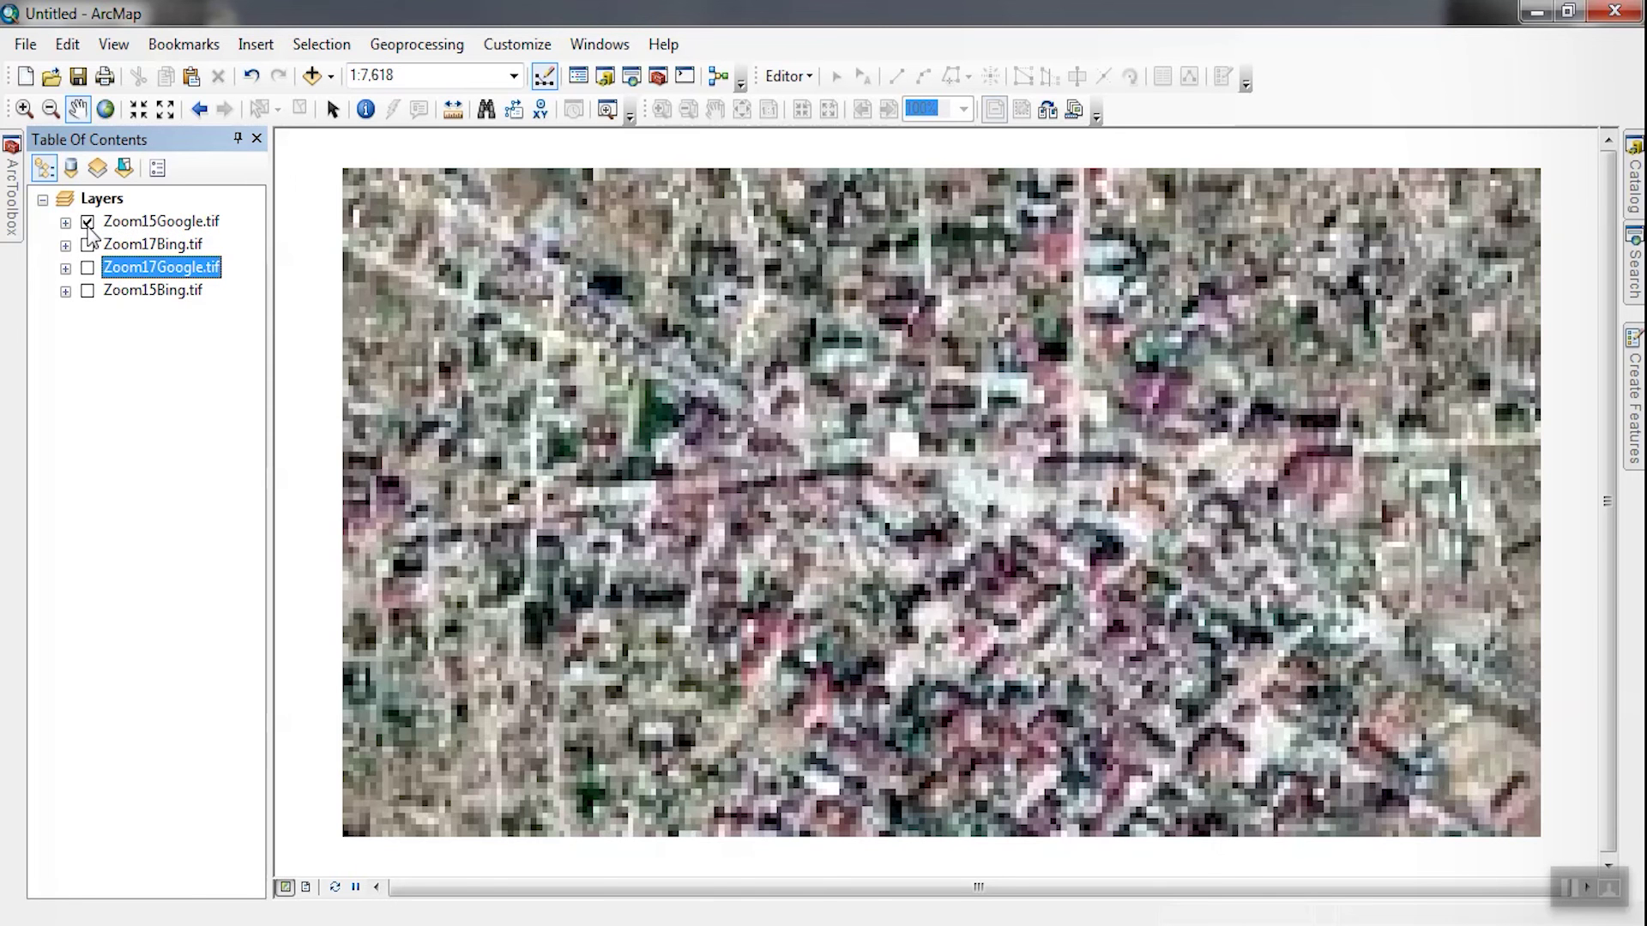
scroll(732, 464, "up", 1)
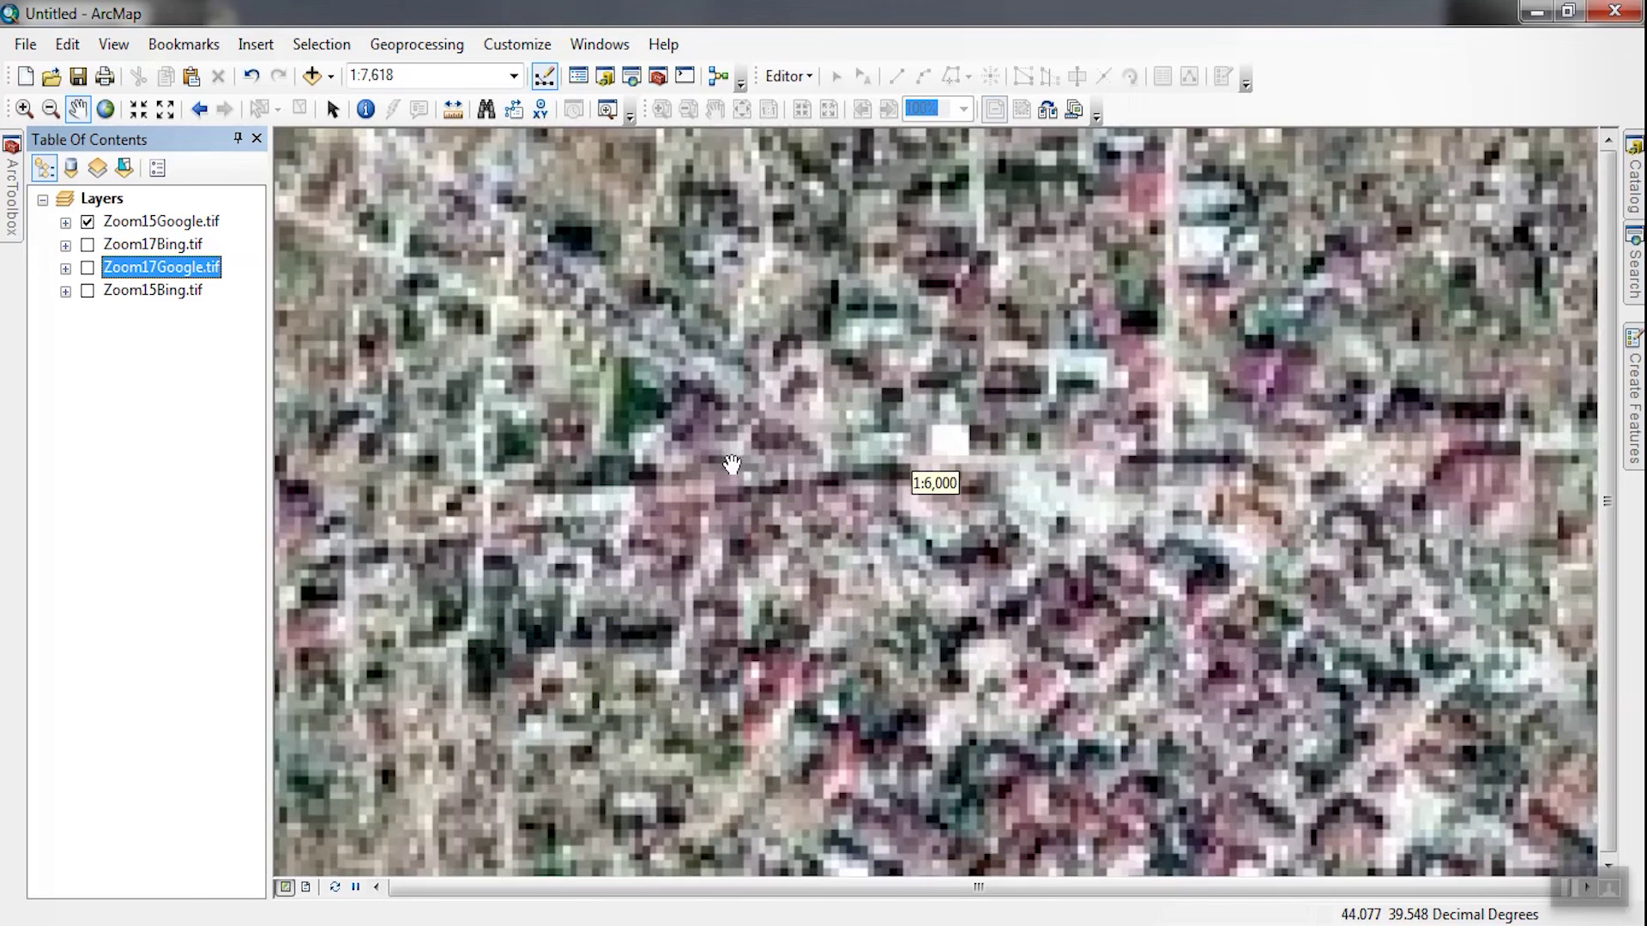
scroll(732, 464, "down", 1)
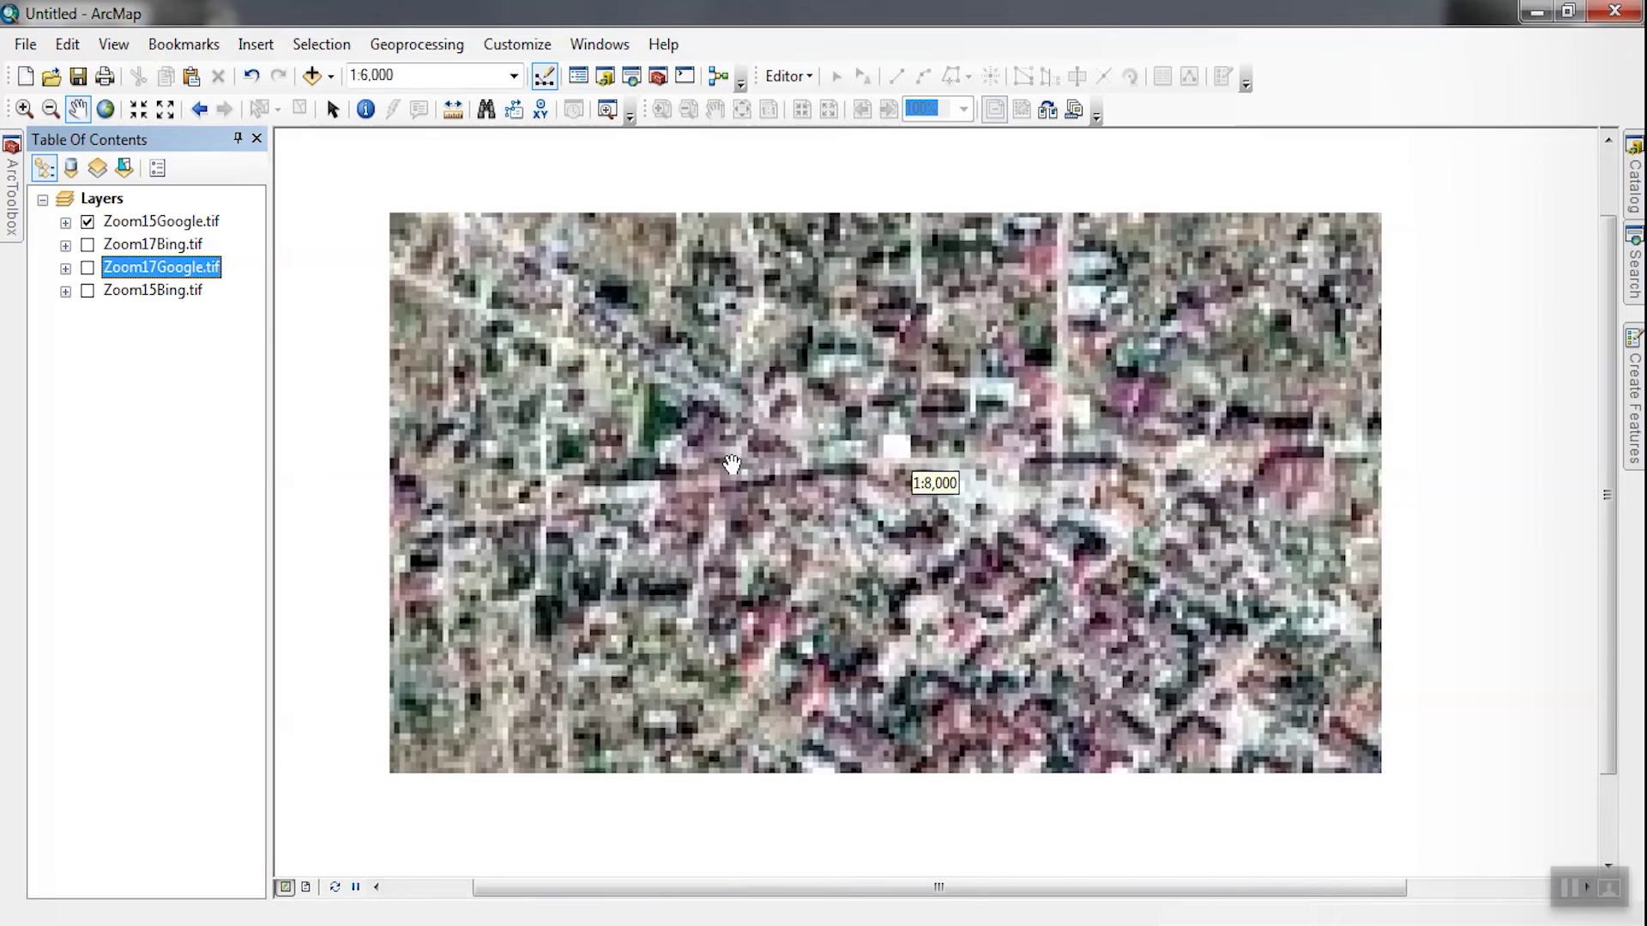
left_click(87, 268)
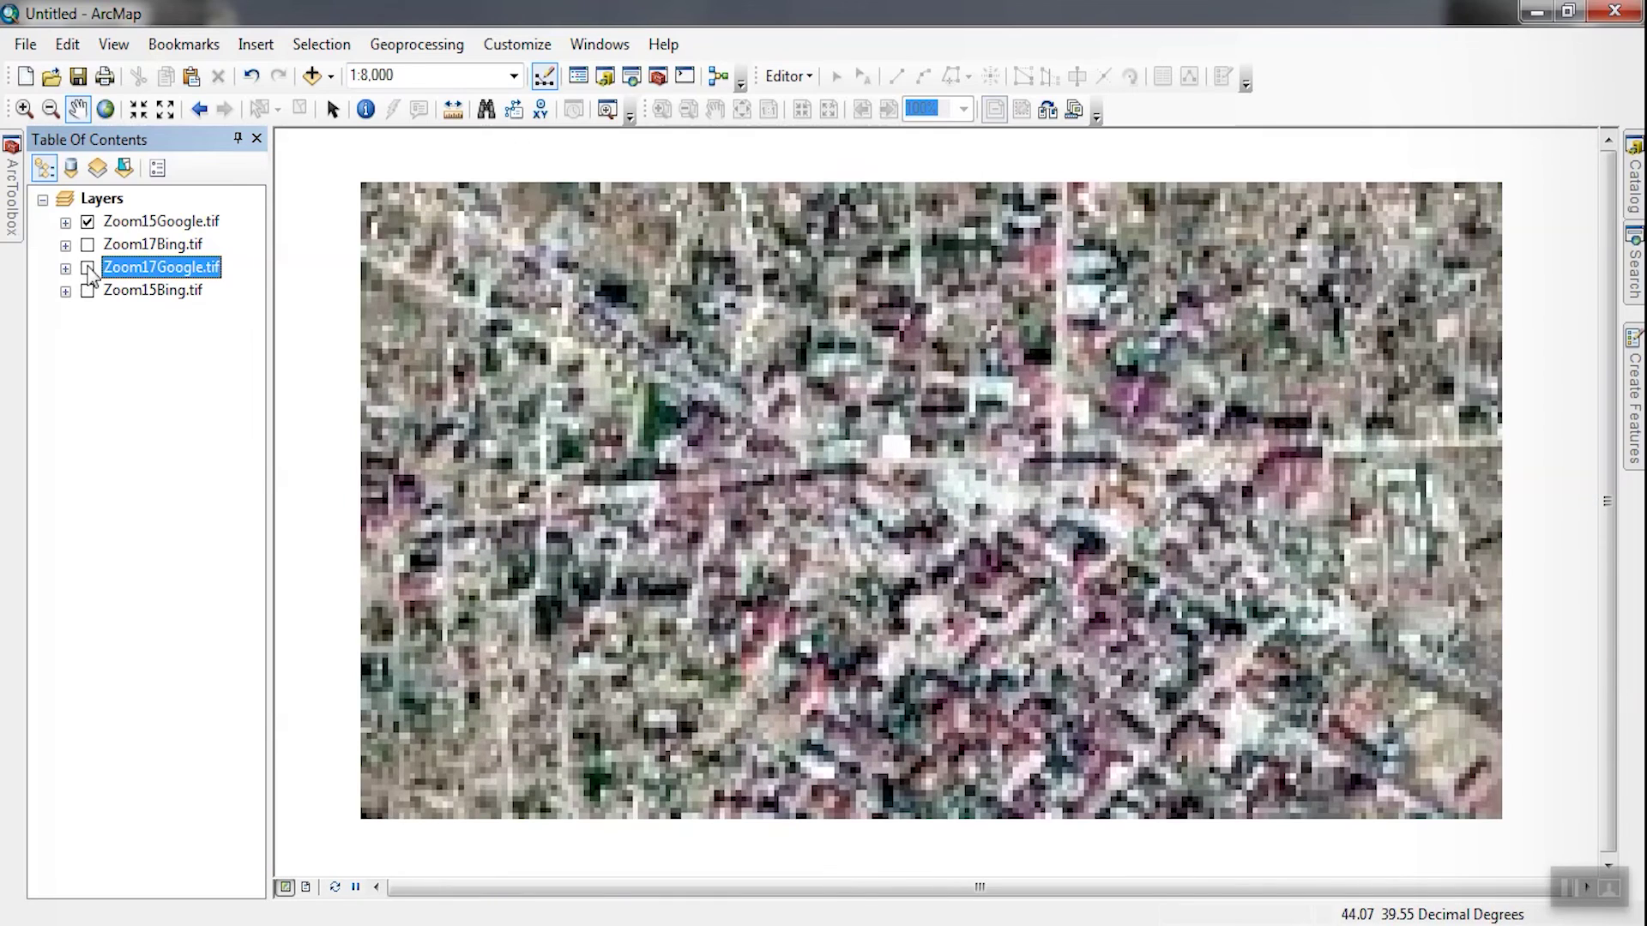
left_click(86, 221)
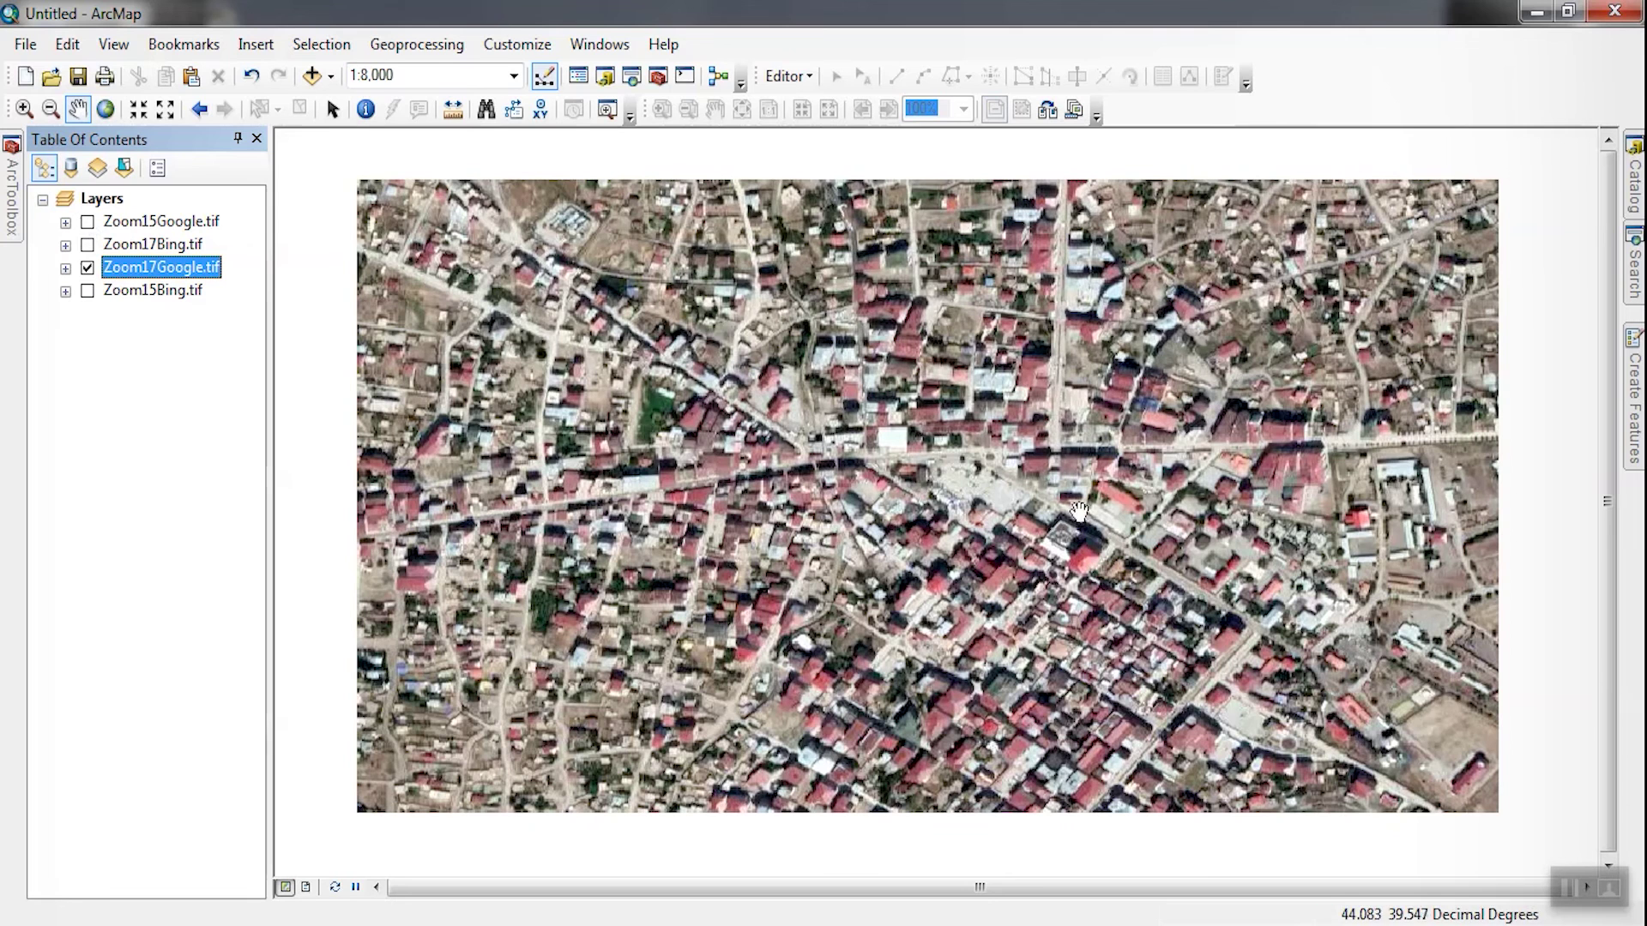
left_click(143, 337)
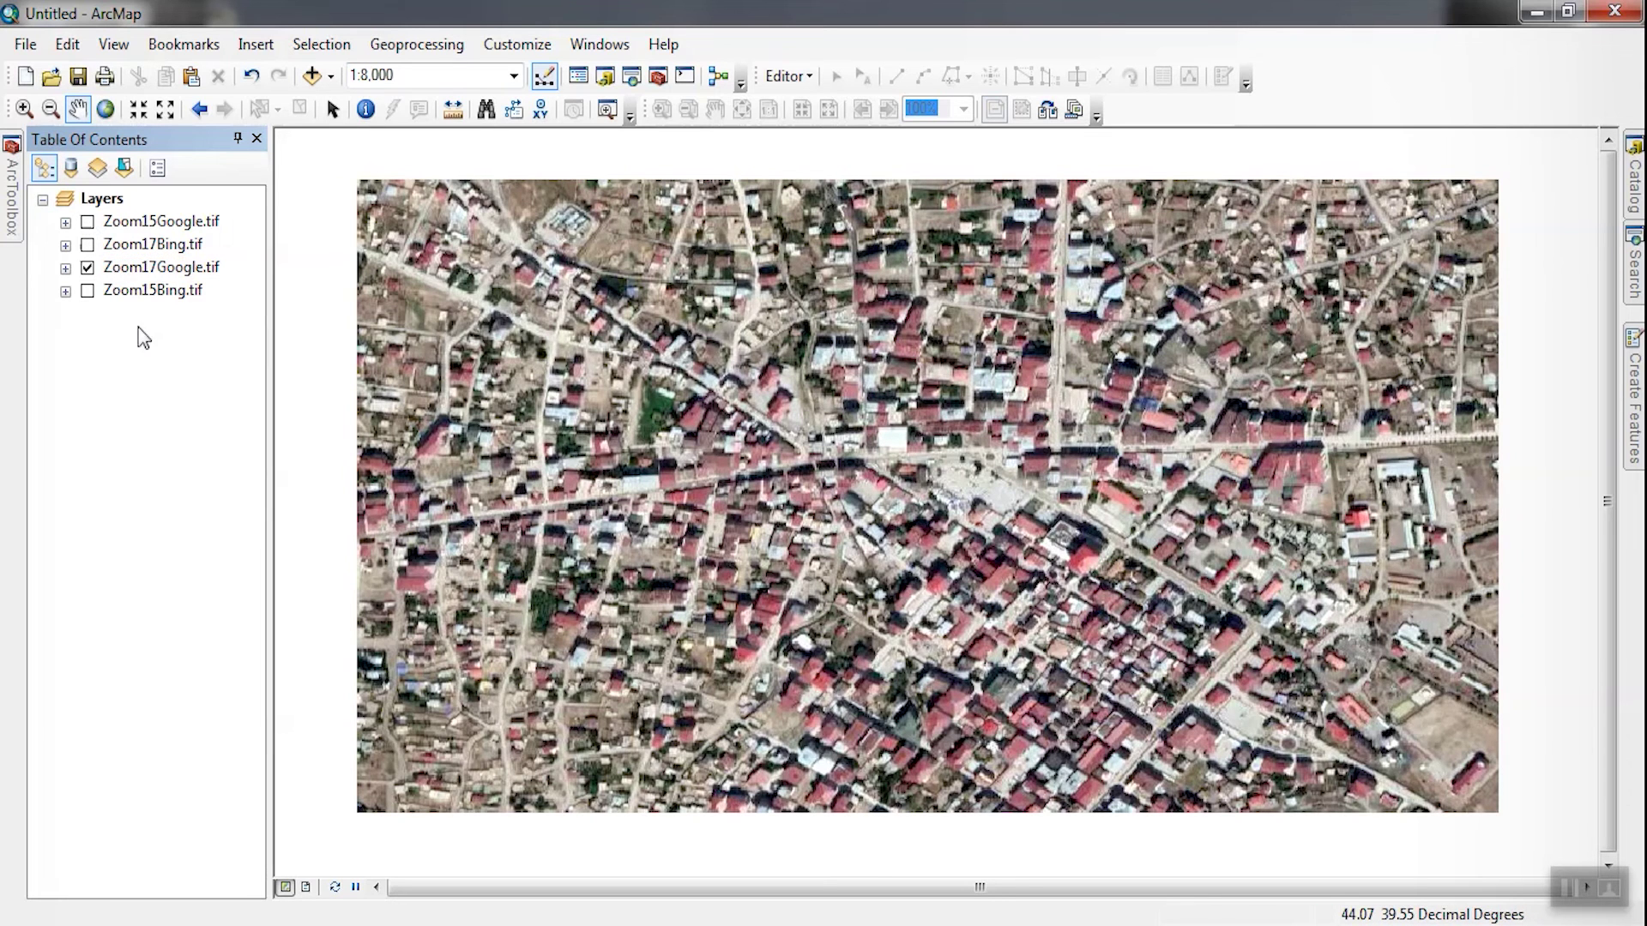
left_click(88, 222)
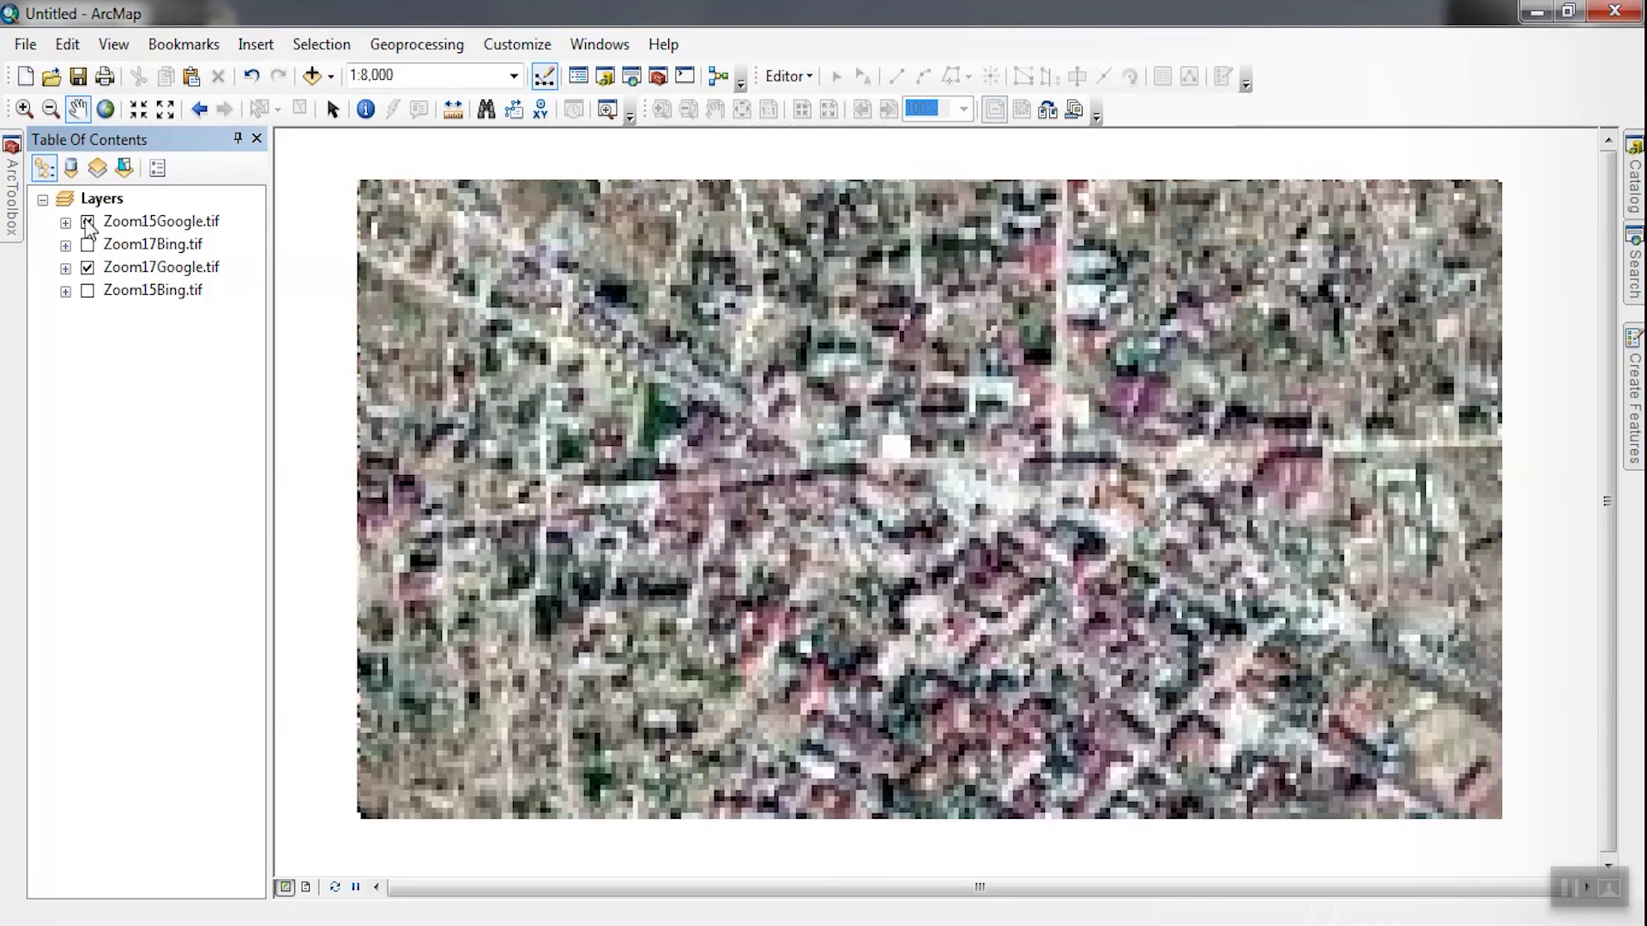
left_click(88, 222)
left_click(88, 268)
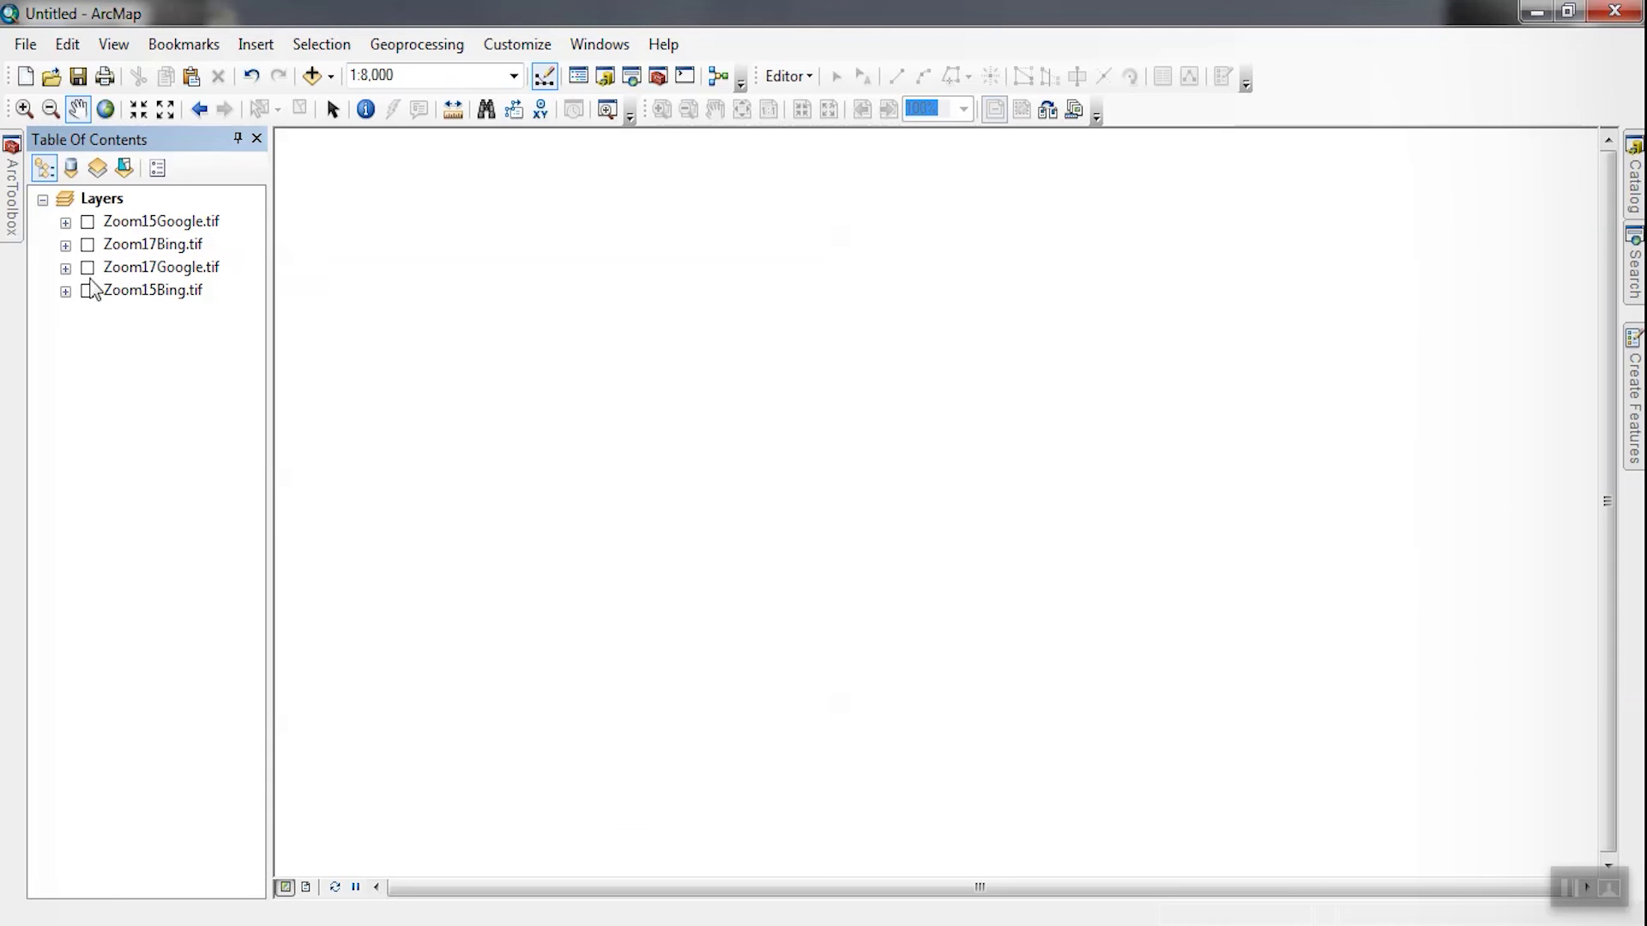
Step: Compare the detail of Zoom17Bing.tif and Zoom15Bing.tif by toggling their visibility, and hide both again
left_click(89, 246)
left_click(88, 291)
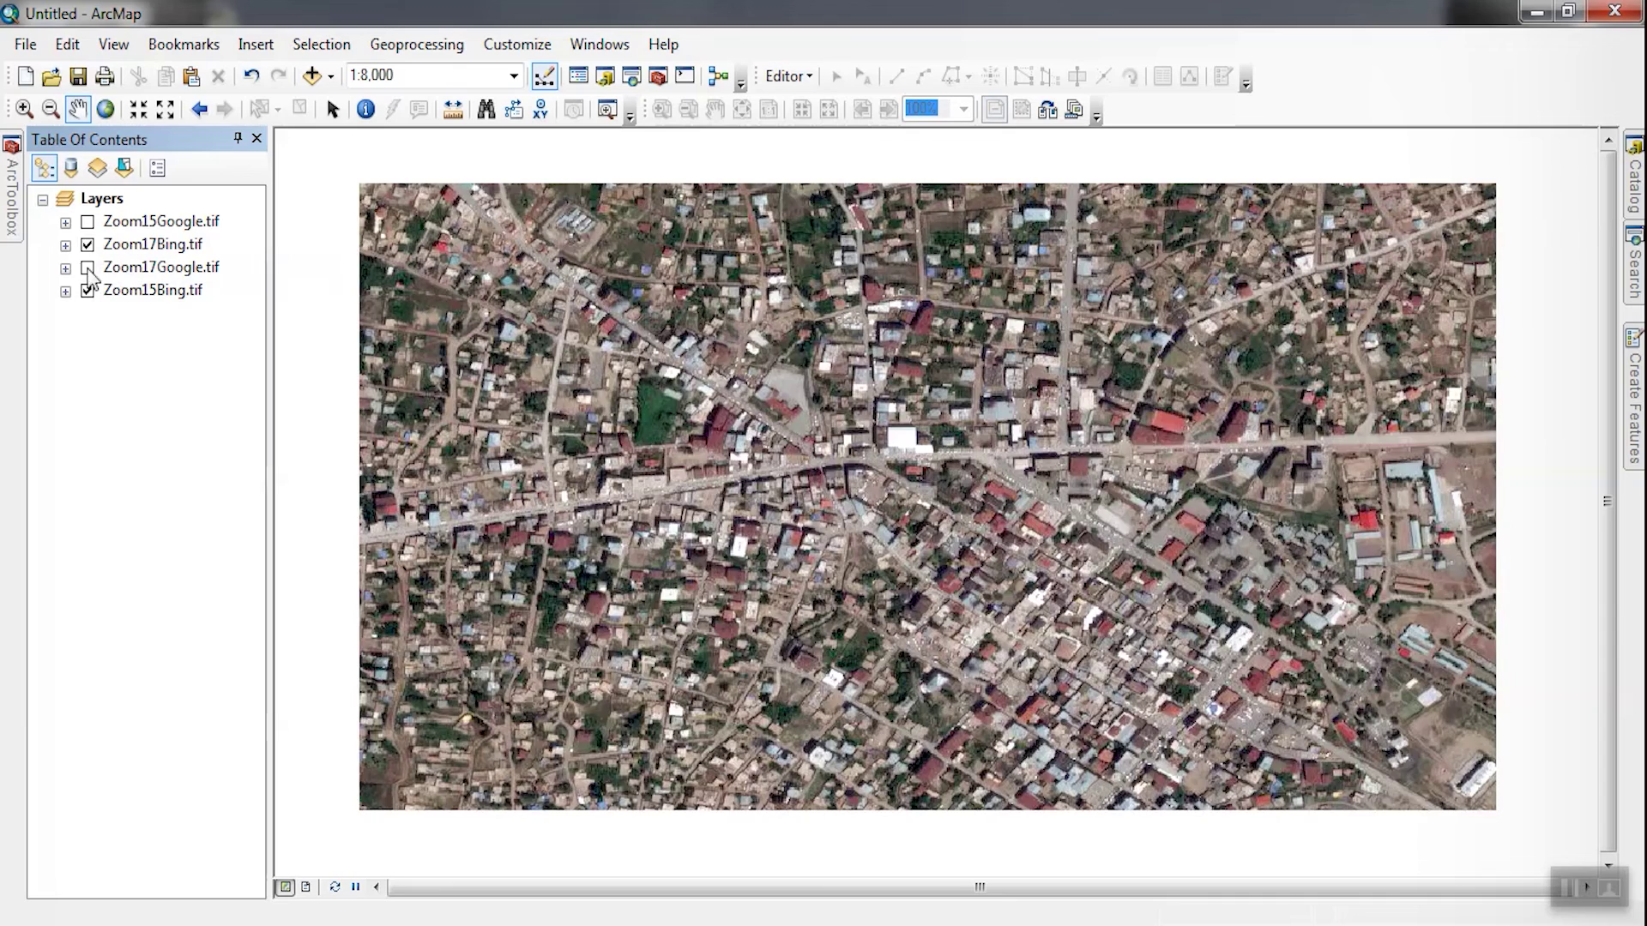
left_click(88, 246)
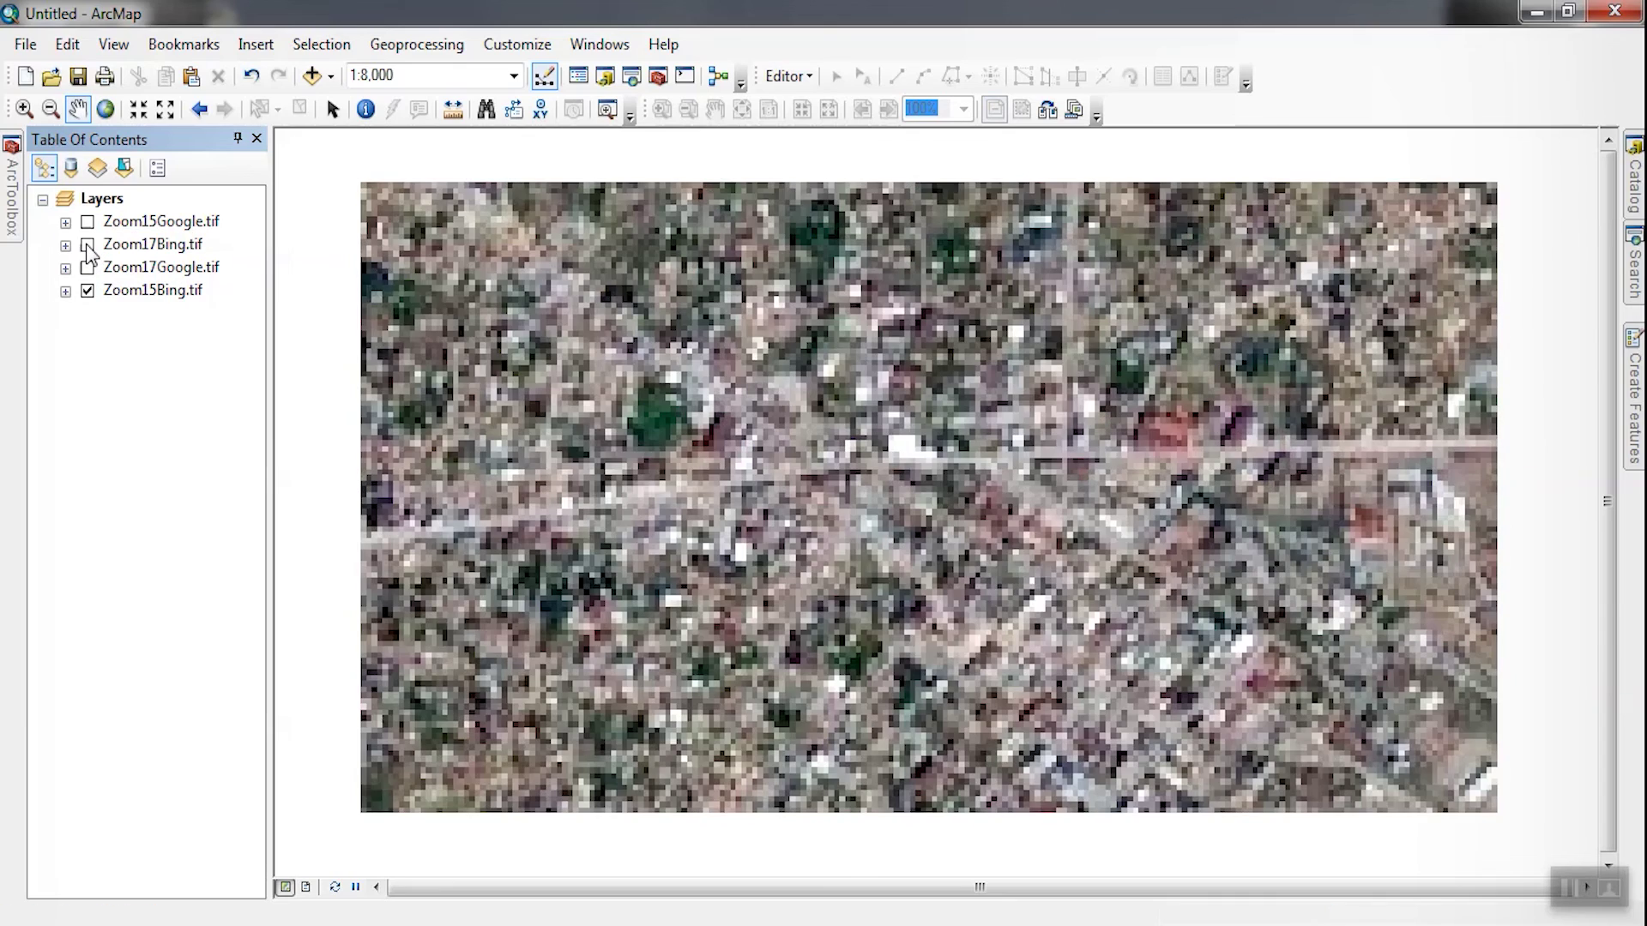
left_click(88, 246)
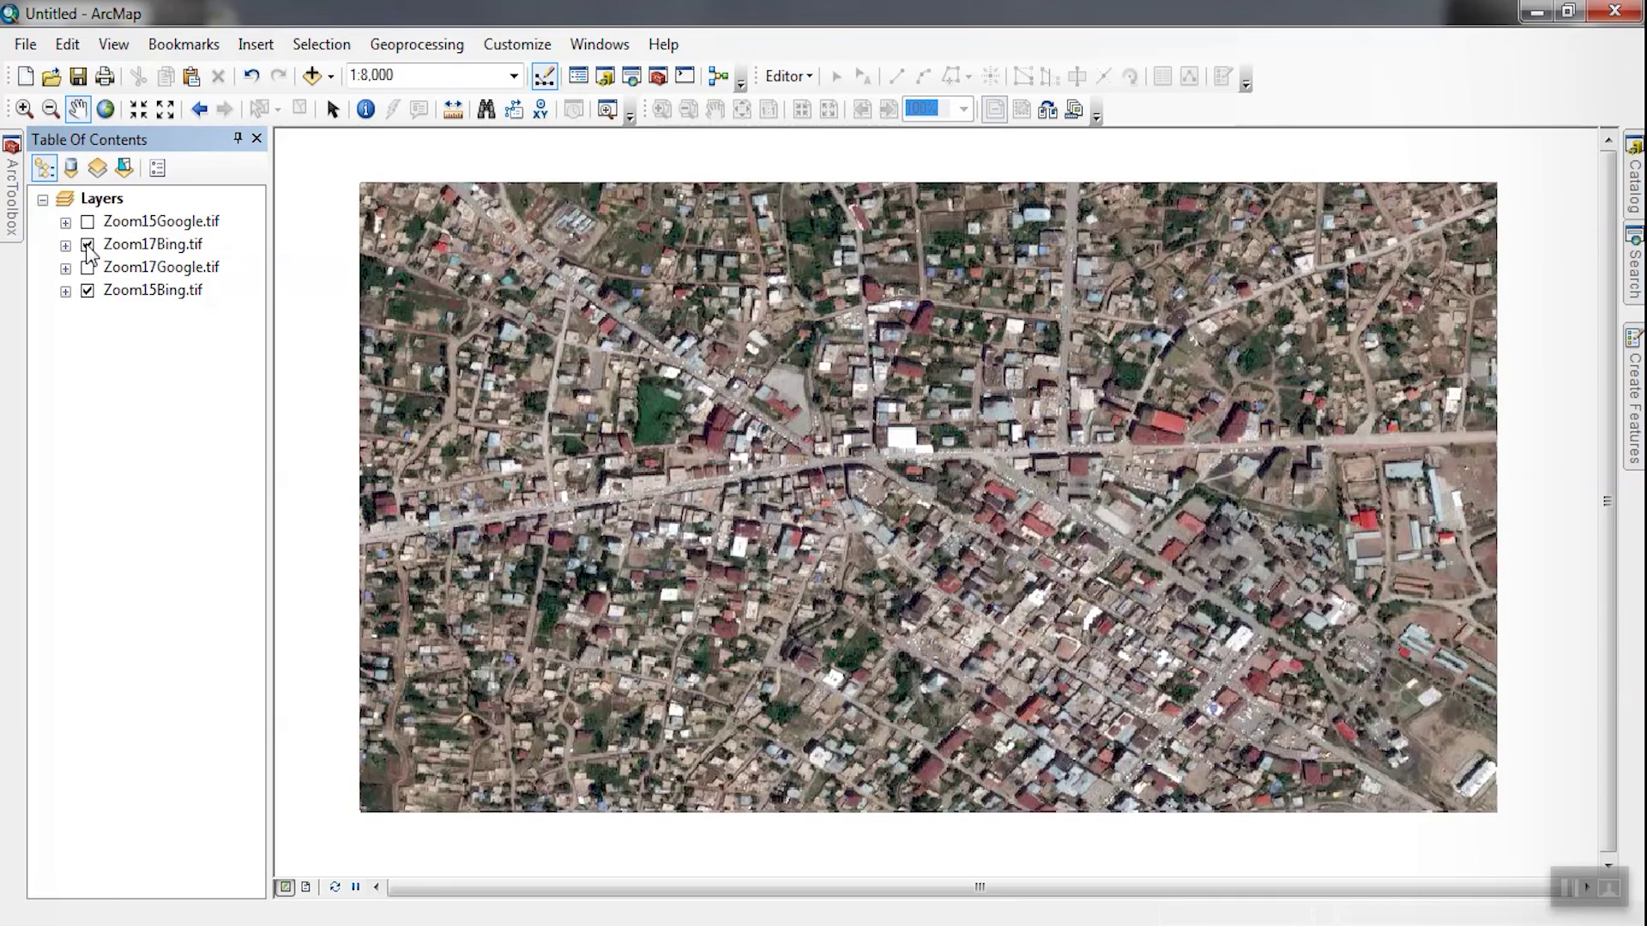
left_click(87, 246)
left_click(88, 247)
left_click(88, 290)
left_click(88, 246)
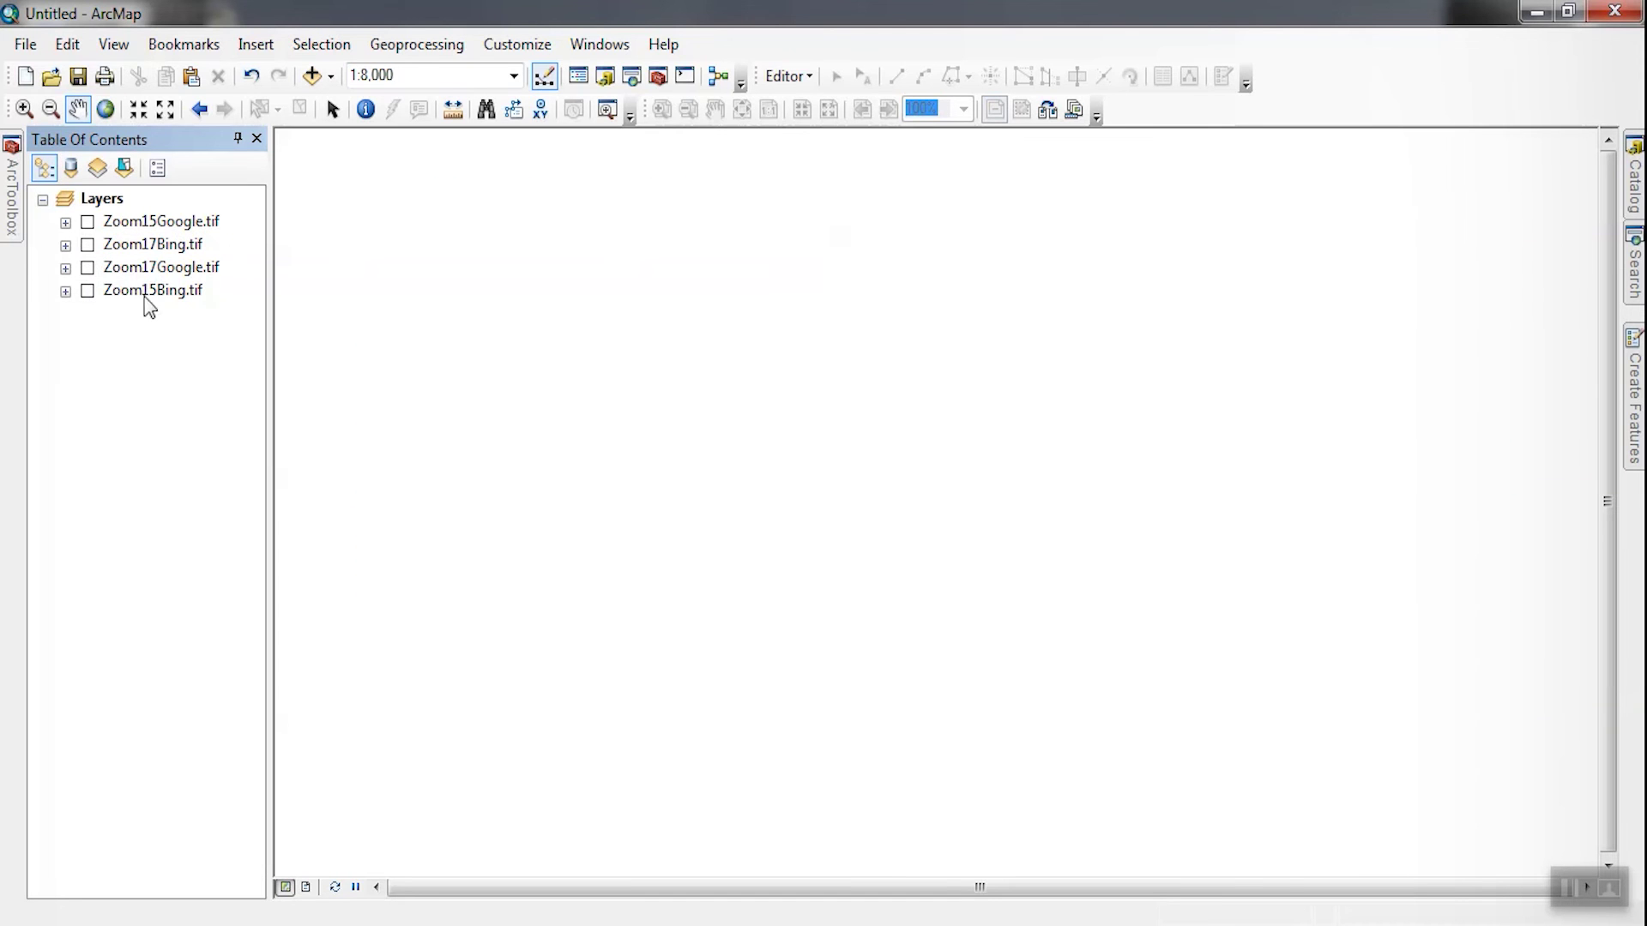
Step: Show Zoom17Bing.tif and Zoom17Google.tif together and toggle the Bing layer to compare the two sources at zoom 17
left_click(150, 270)
left_click(153, 246)
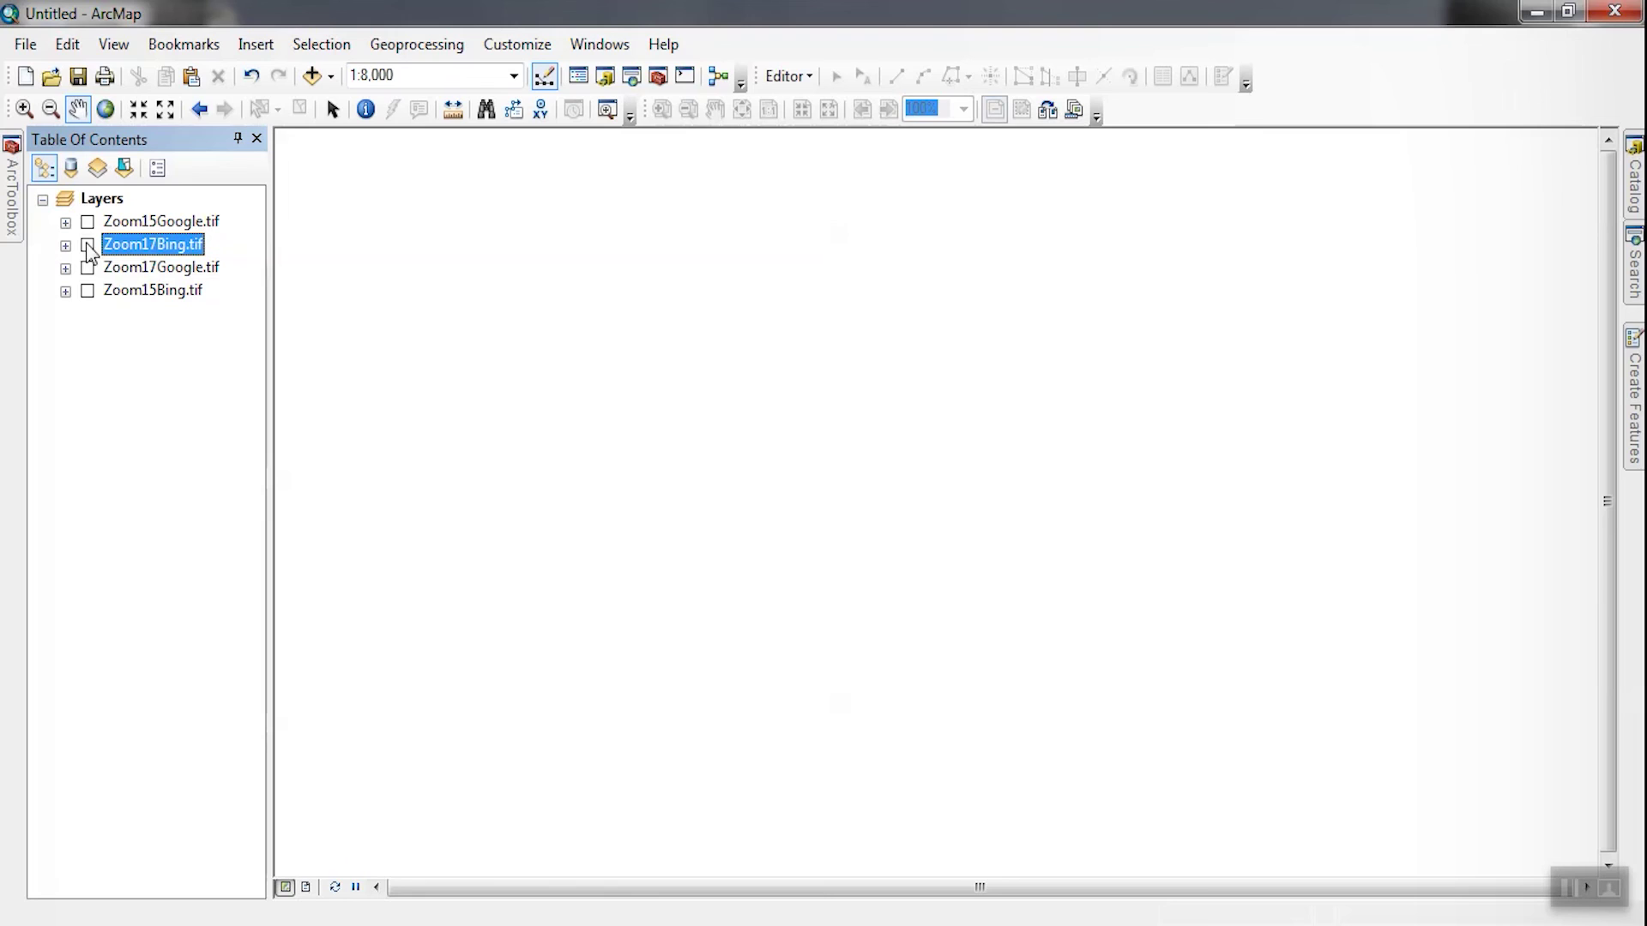
left_click(88, 246)
left_click(88, 269)
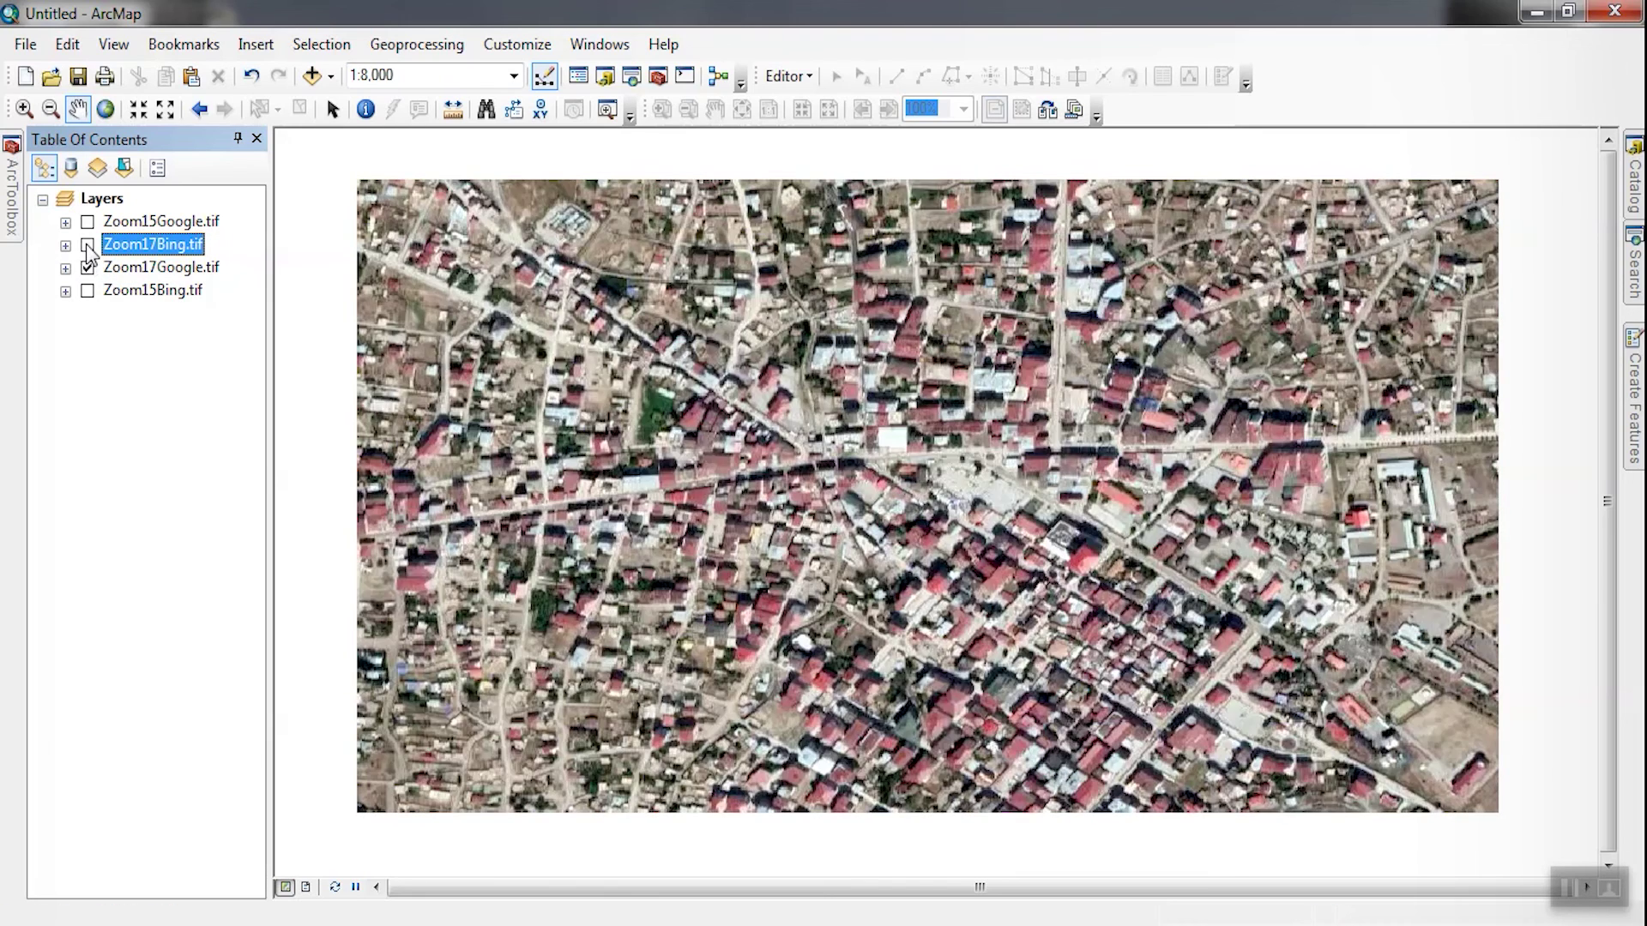
left_click(88, 246)
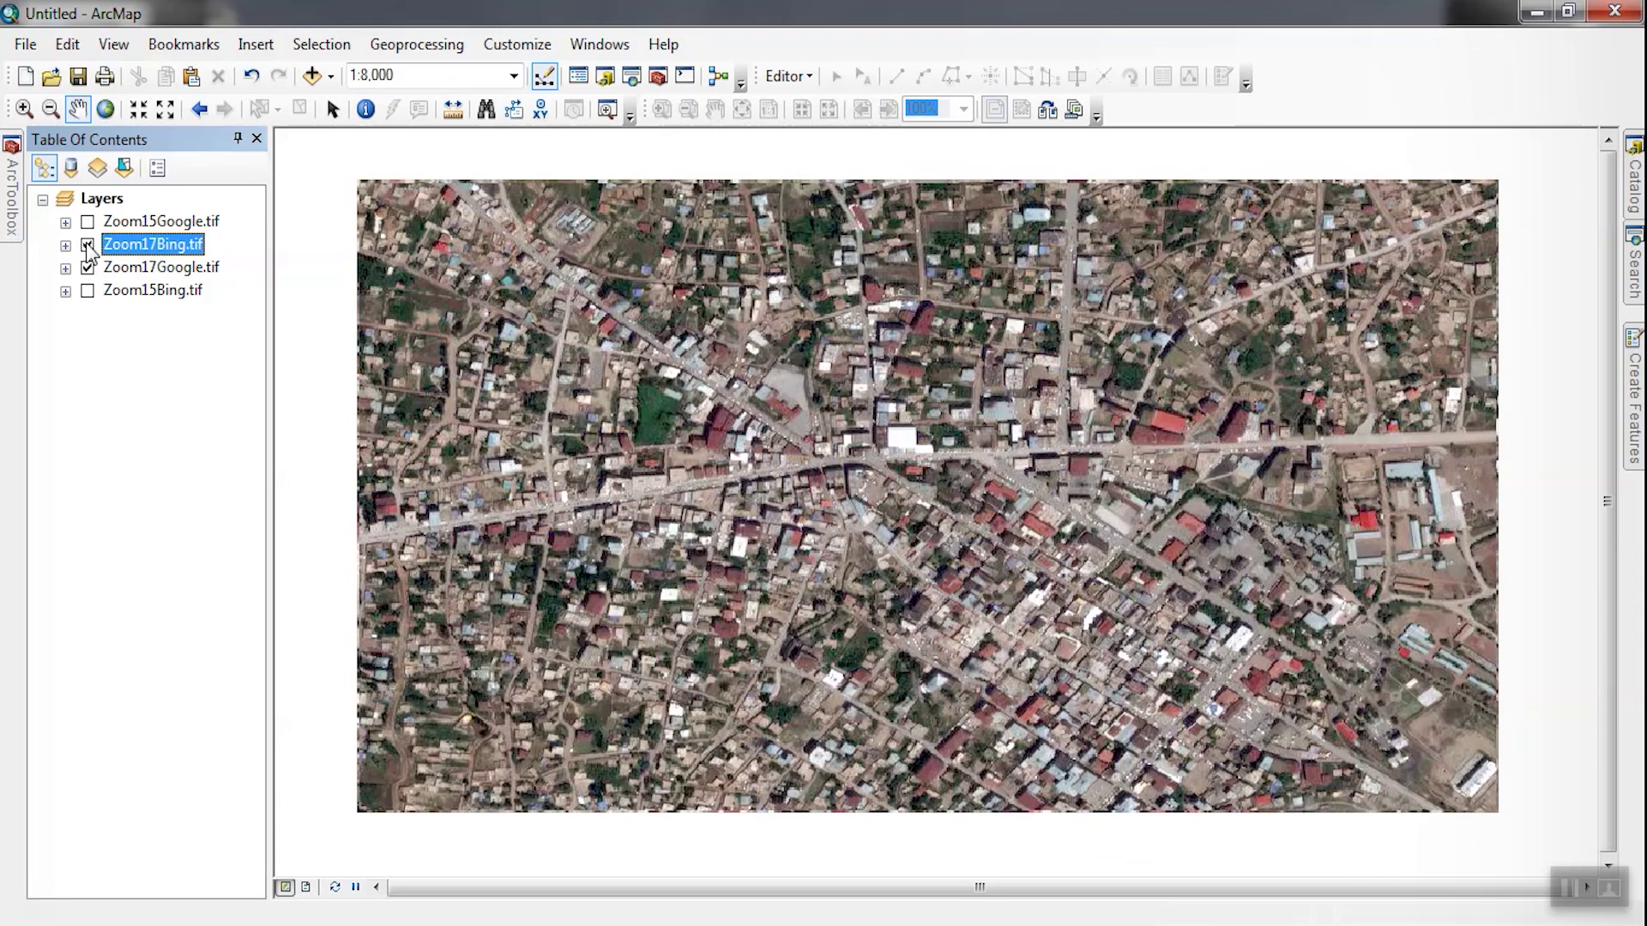
Step: Alternately hide and show Zoom17Bing.tif over Zoom17Google.tif to examine how the two images differ, leaving both layers shown
left_click(88, 246)
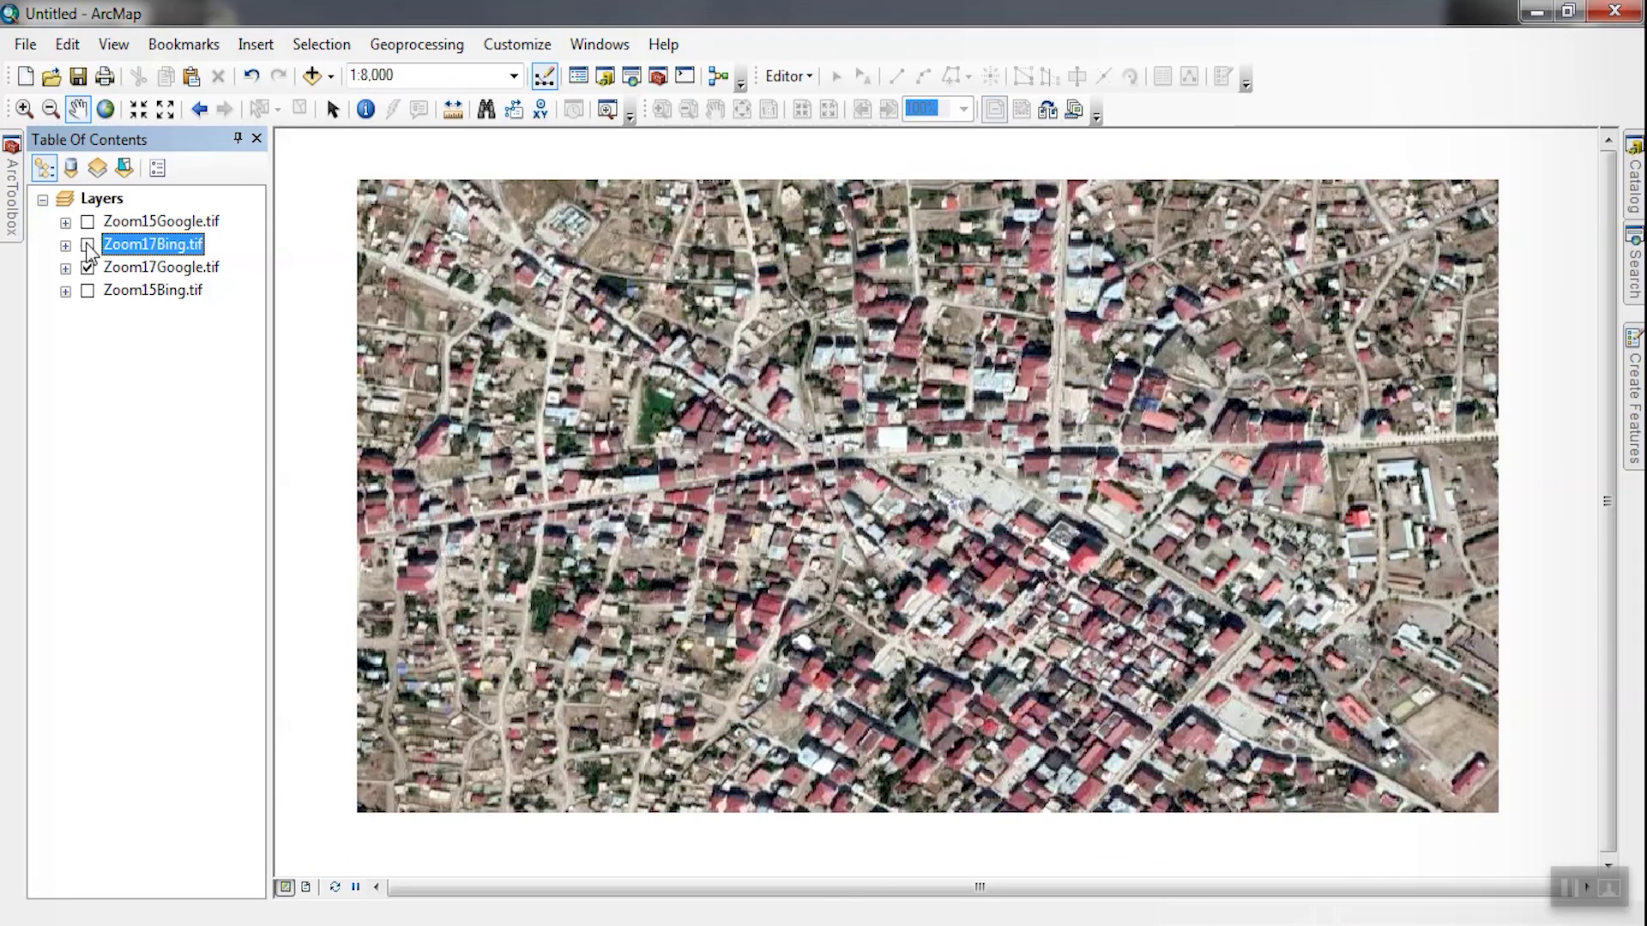
left_click(87, 246)
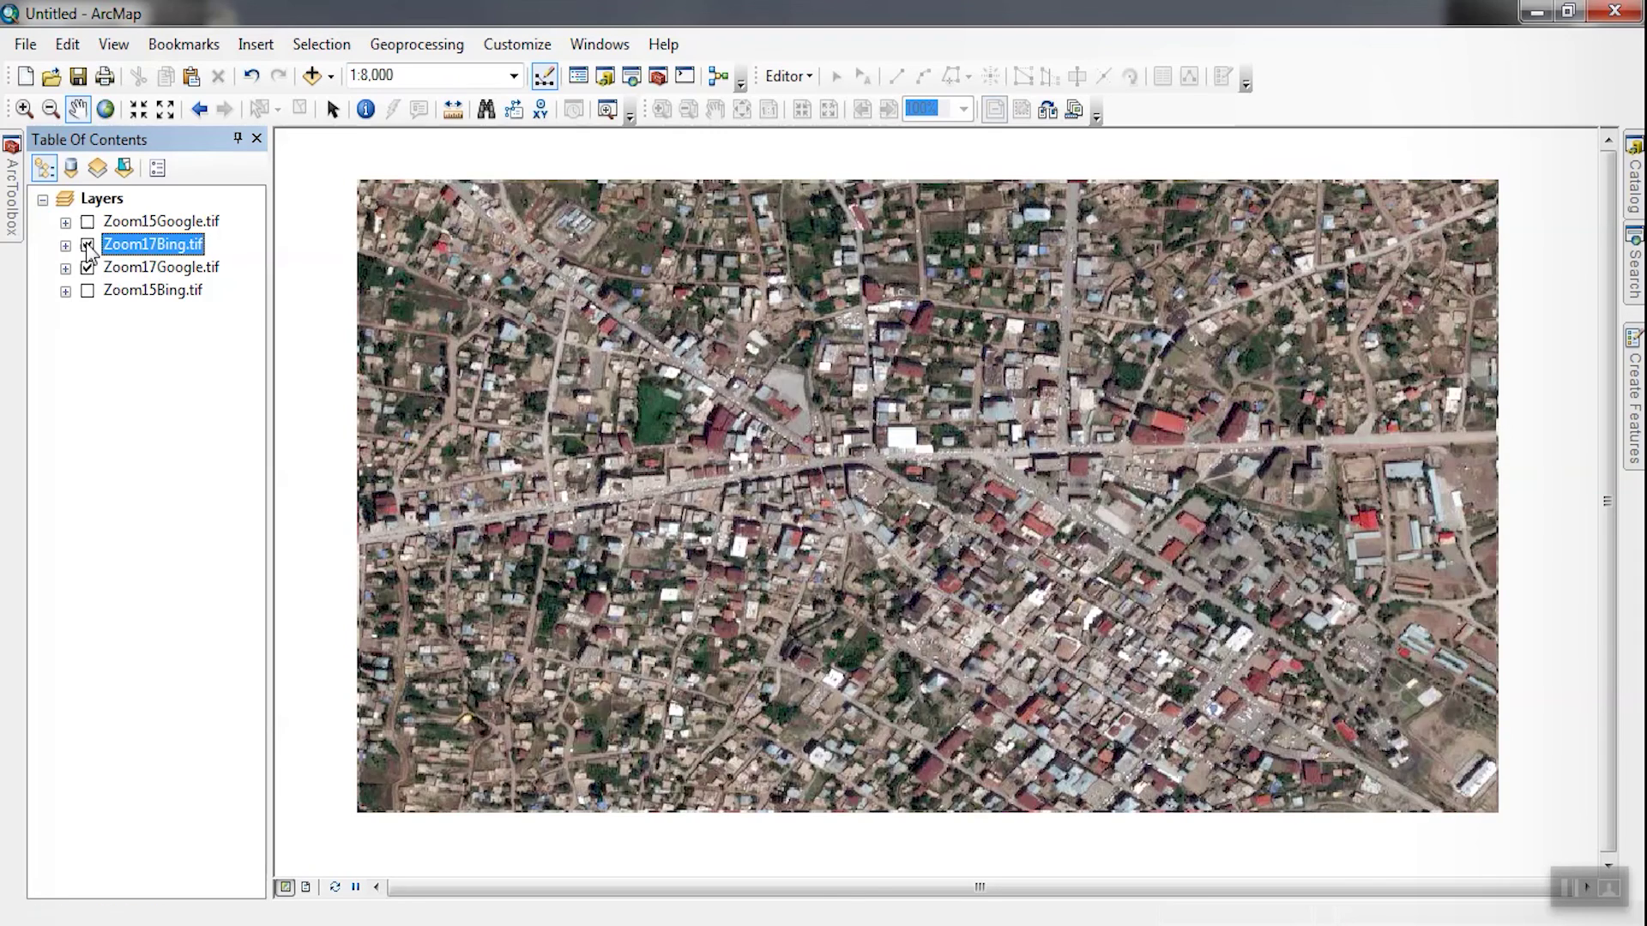
left_click(88, 246)
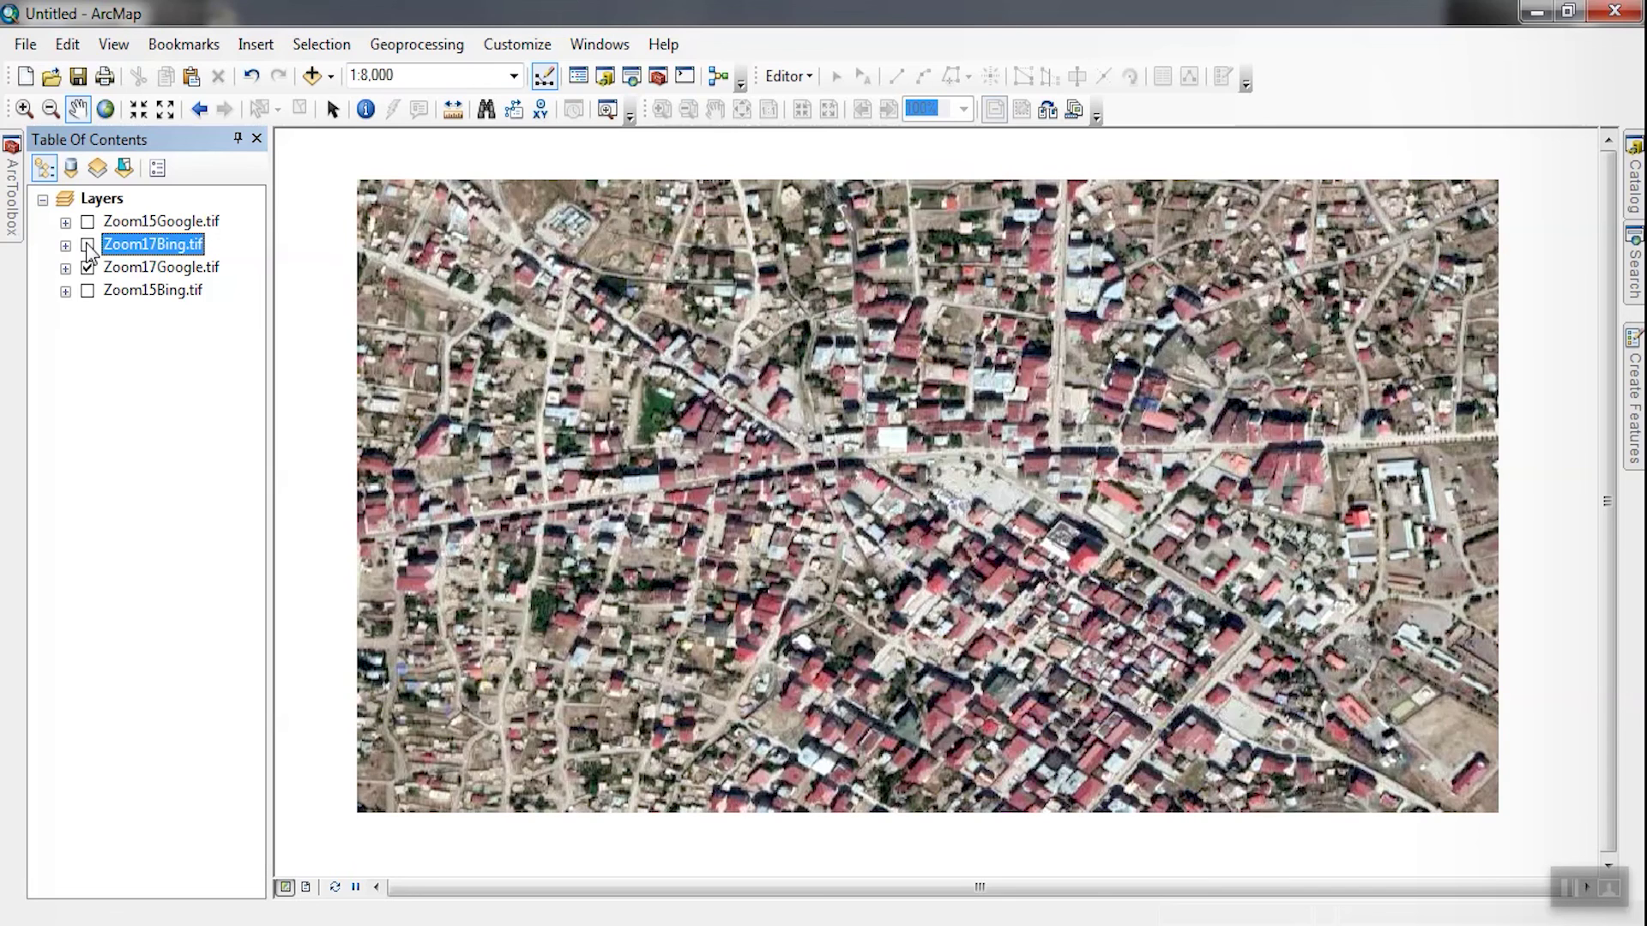
left_click(88, 246)
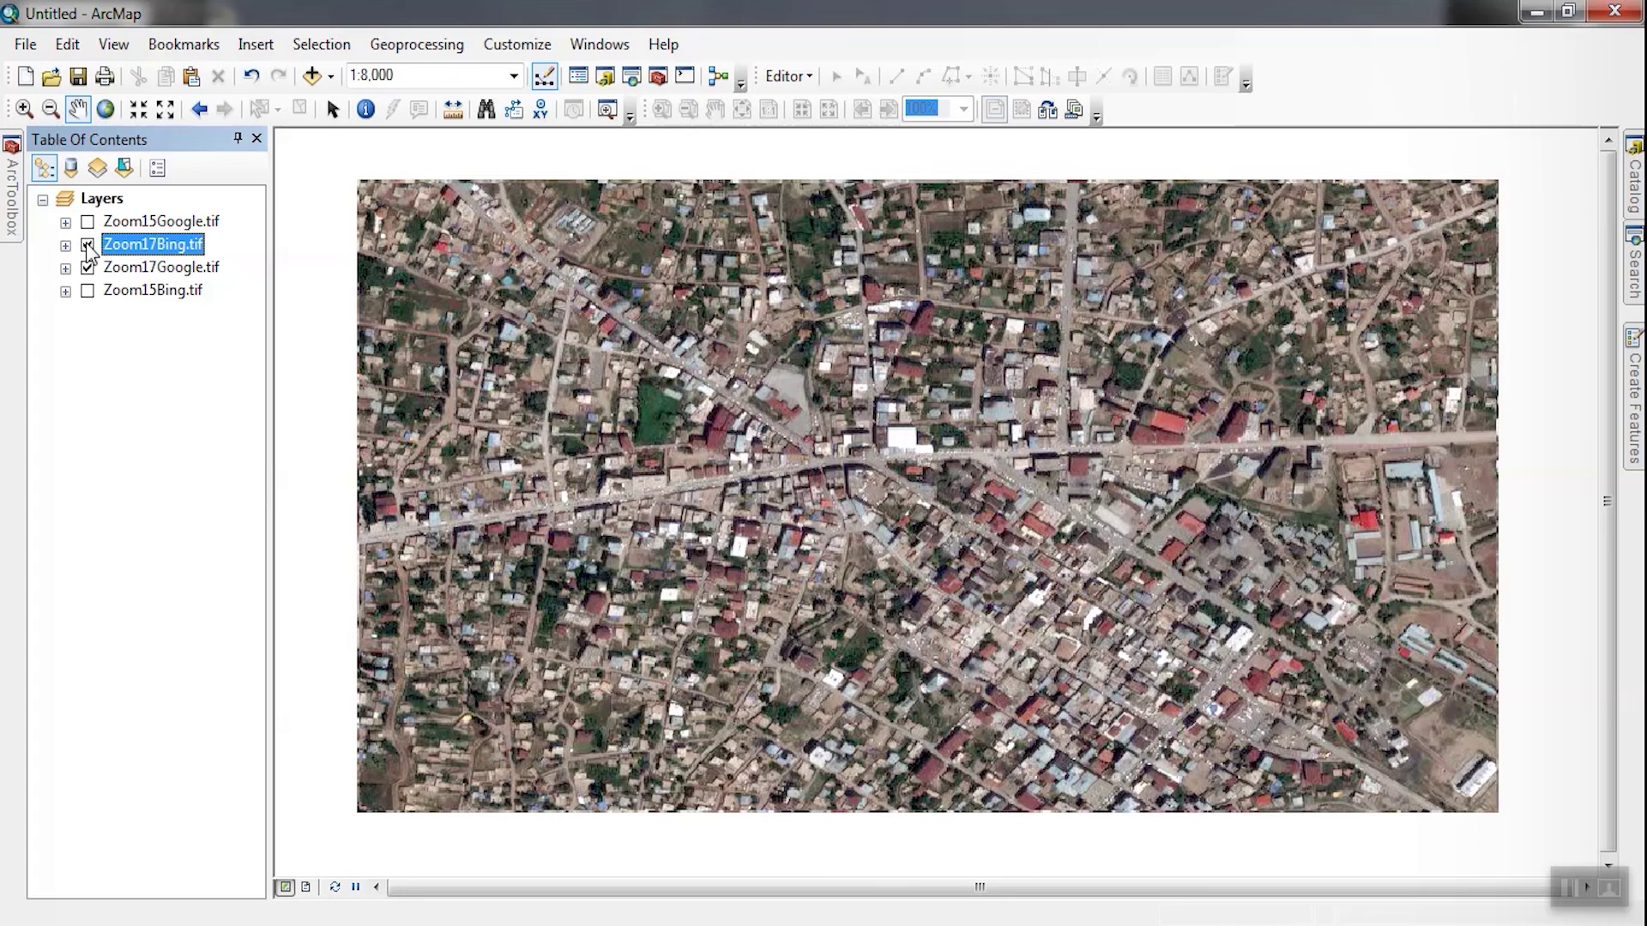
left_click(87, 246)
left_click(88, 246)
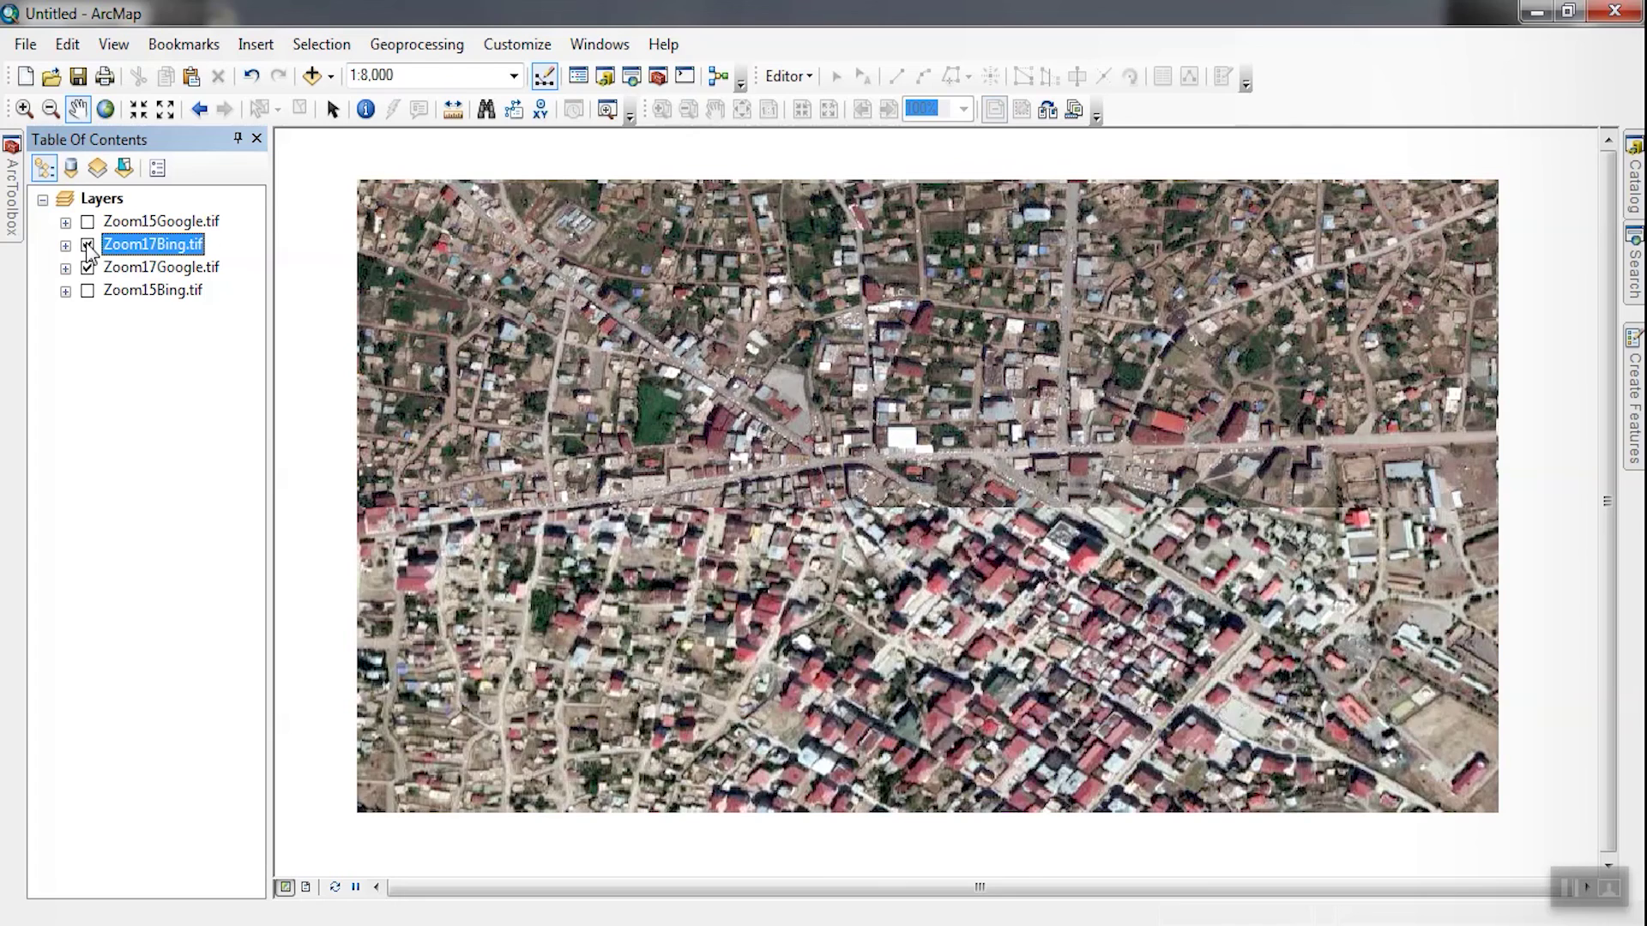
left_click(87, 246)
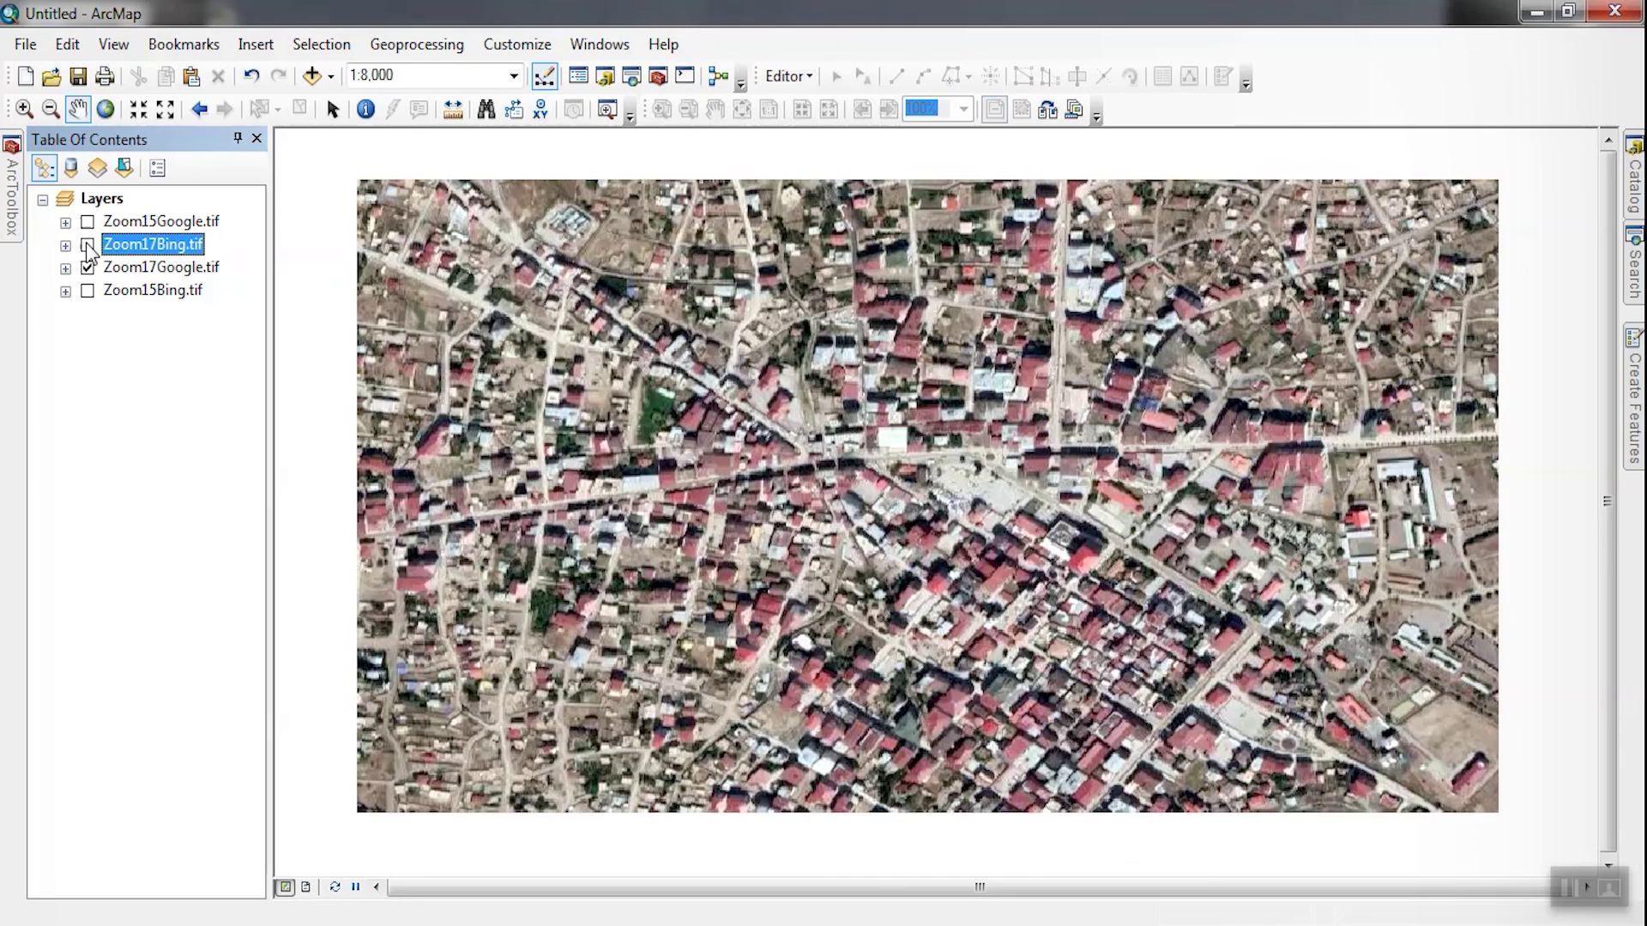
left_click(88, 246)
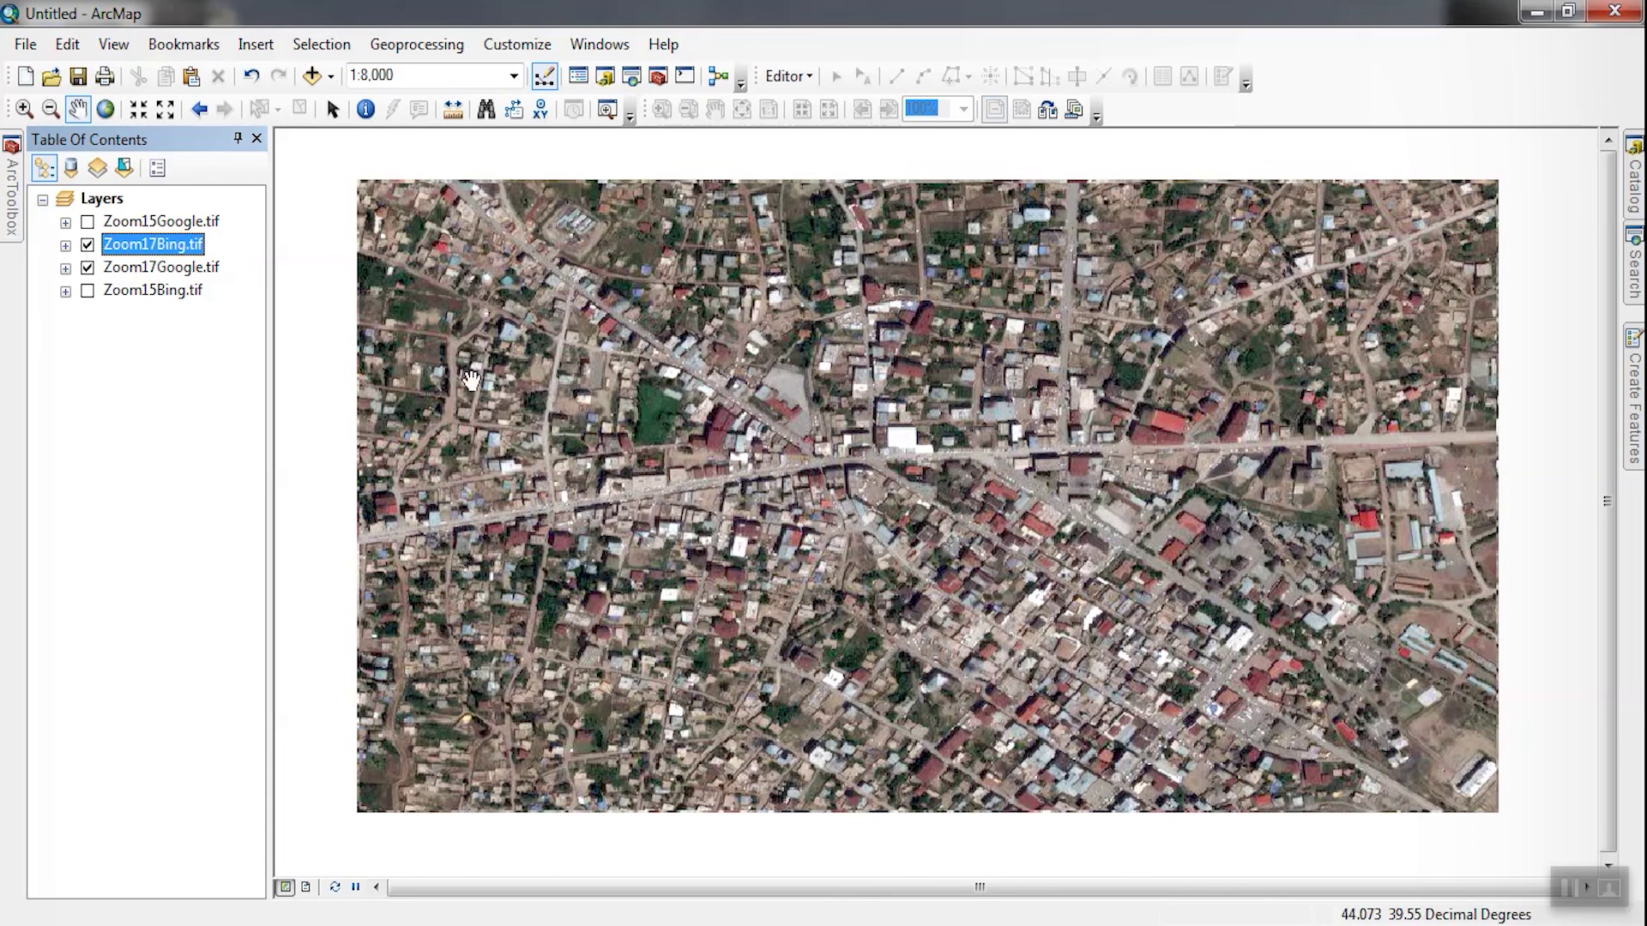
Step: Switch to SAS.Planet, review the available map providers and set the imagery source to Internet & Cache
left_click(89, 338)
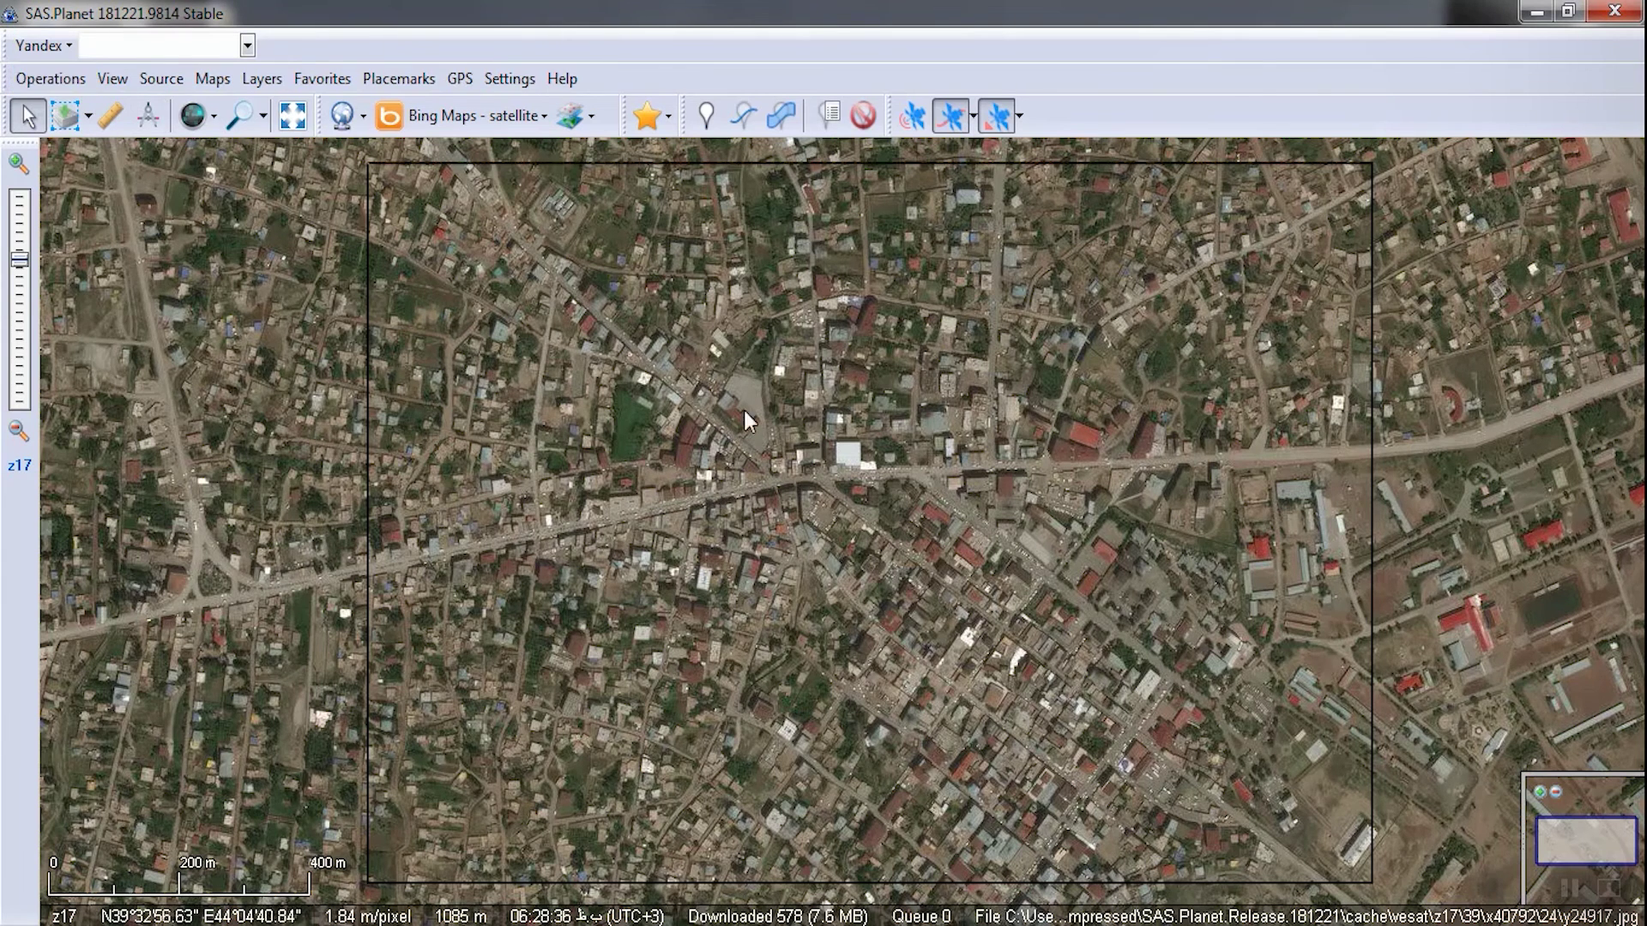
left_click(546, 119)
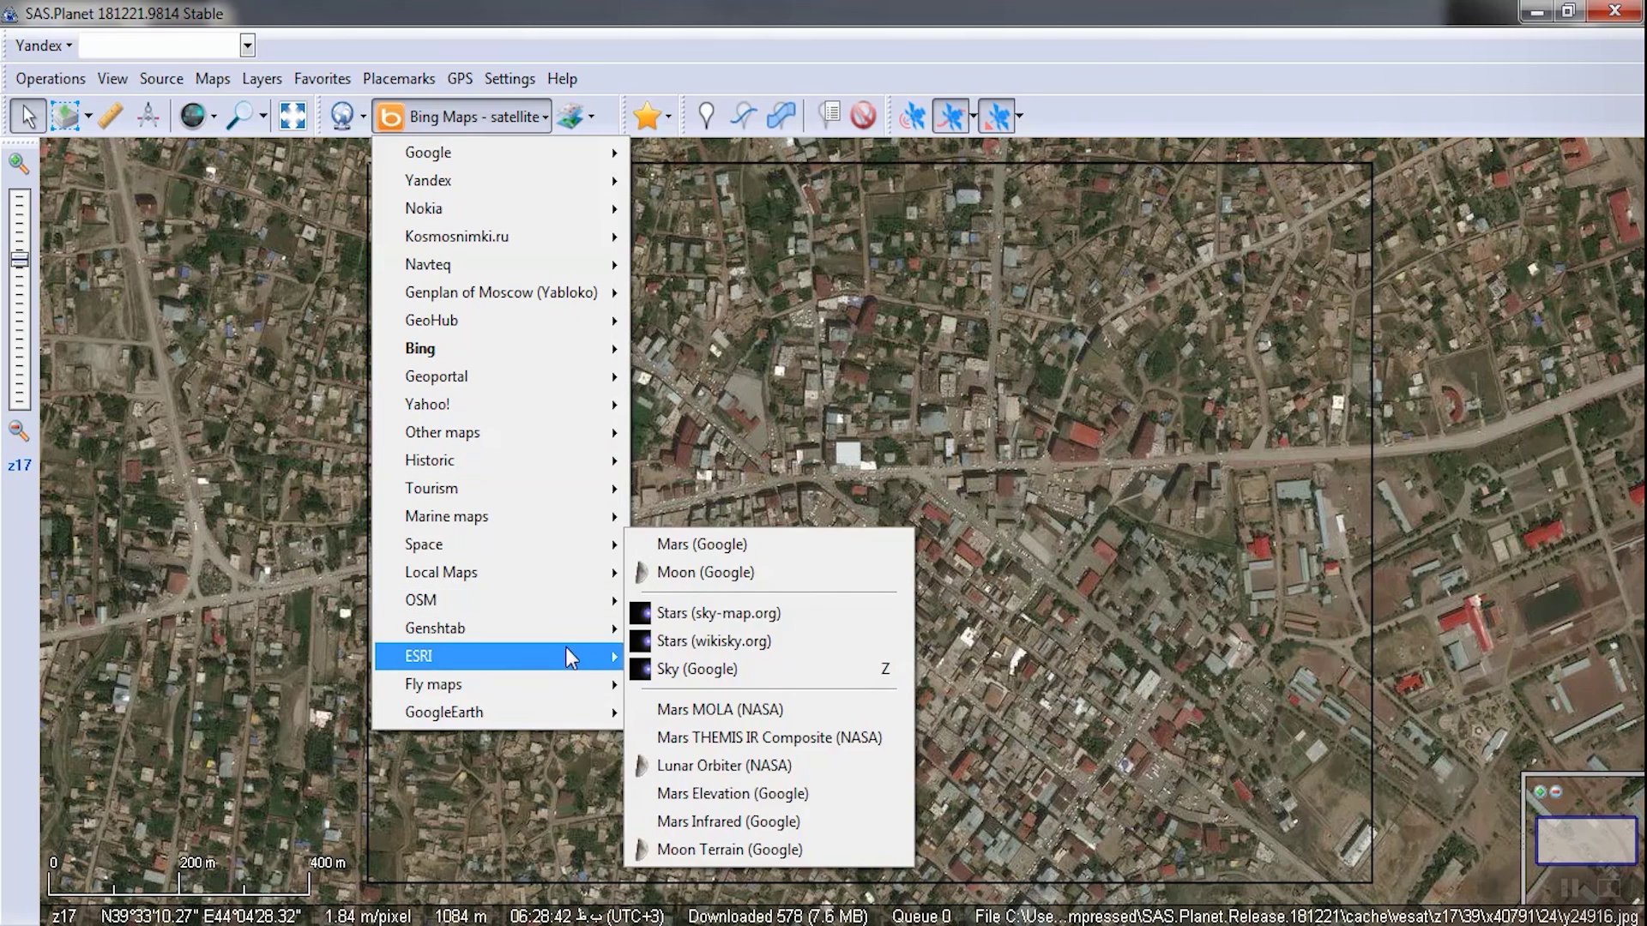
mouse_move(565, 646)
mouse_move(572, 707)
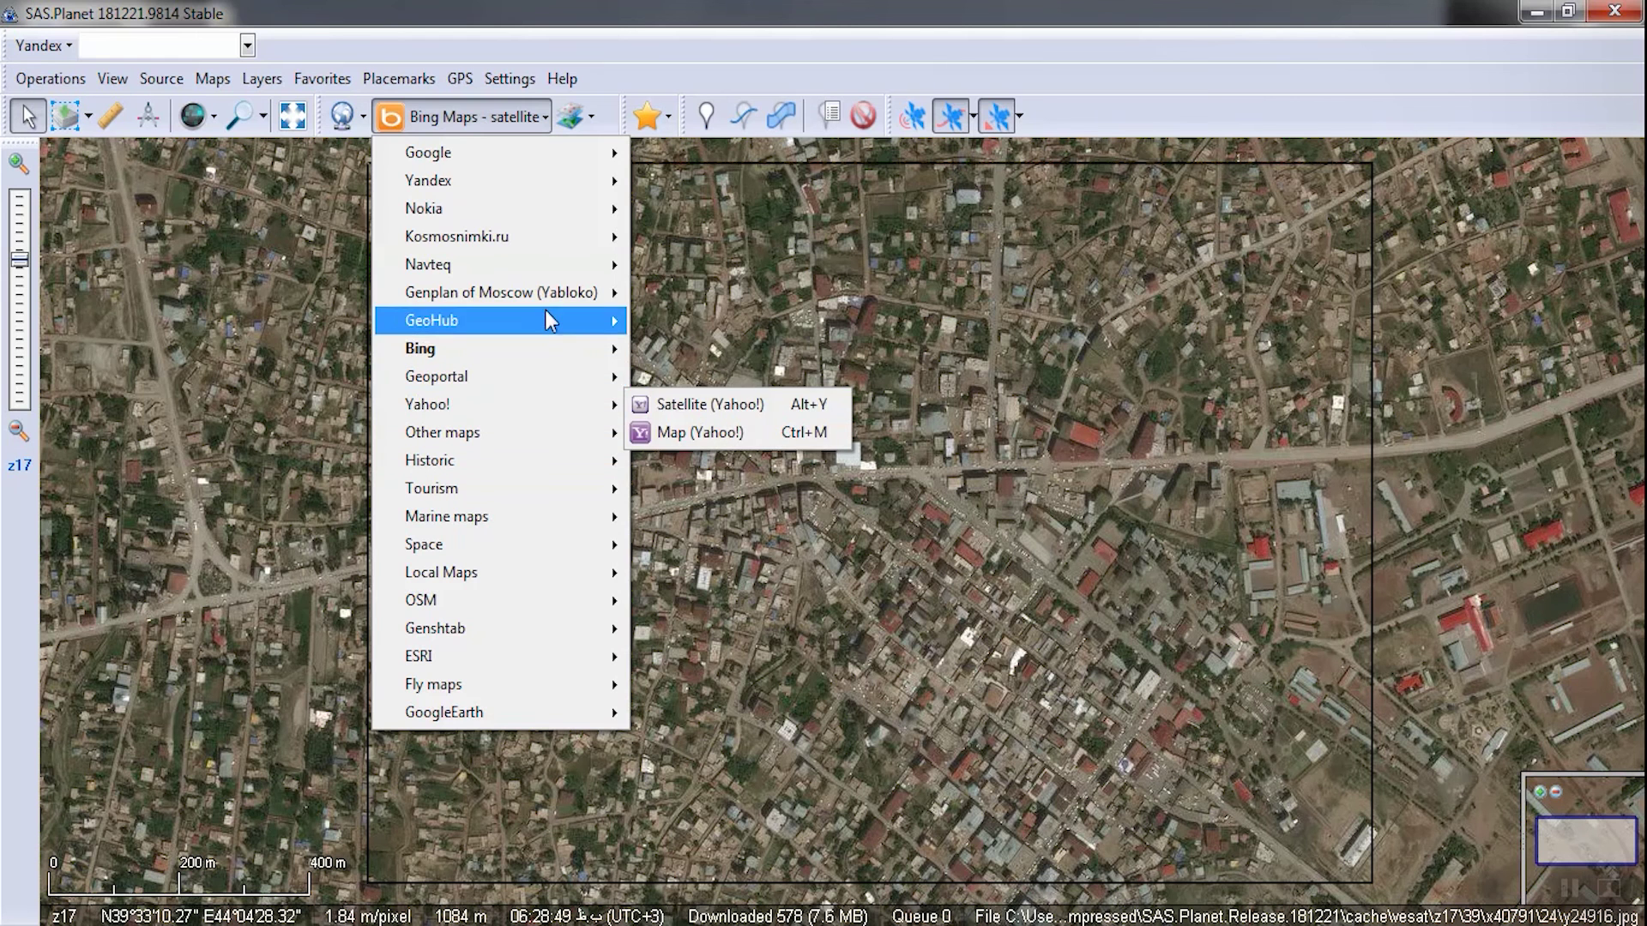
left_click(365, 117)
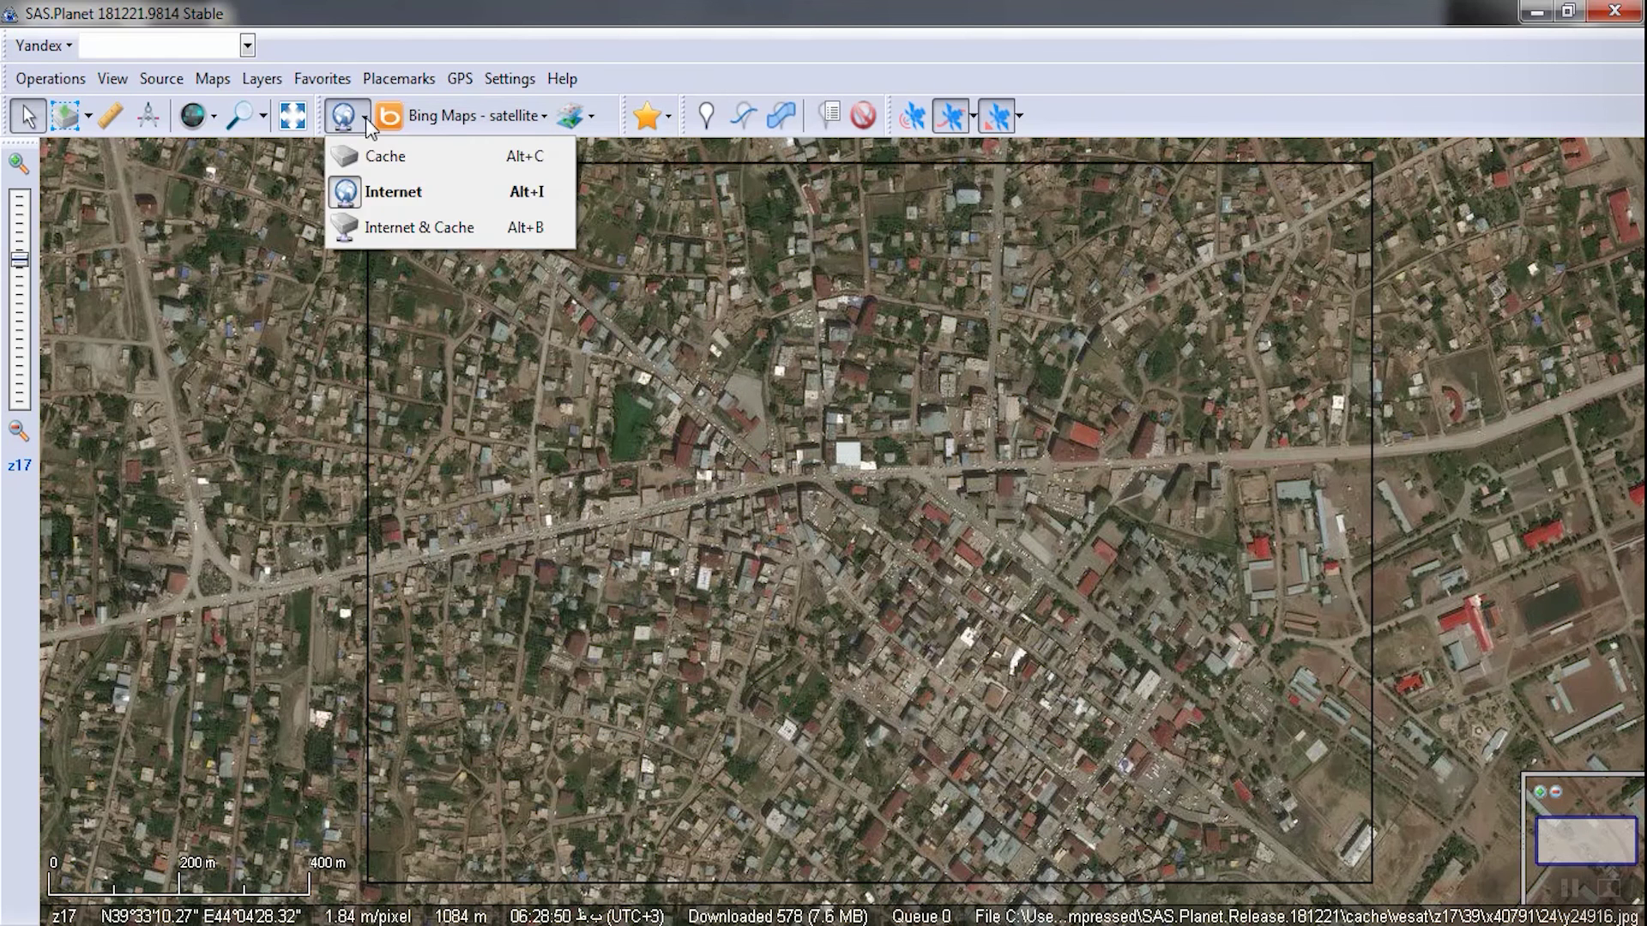
left_click(391, 230)
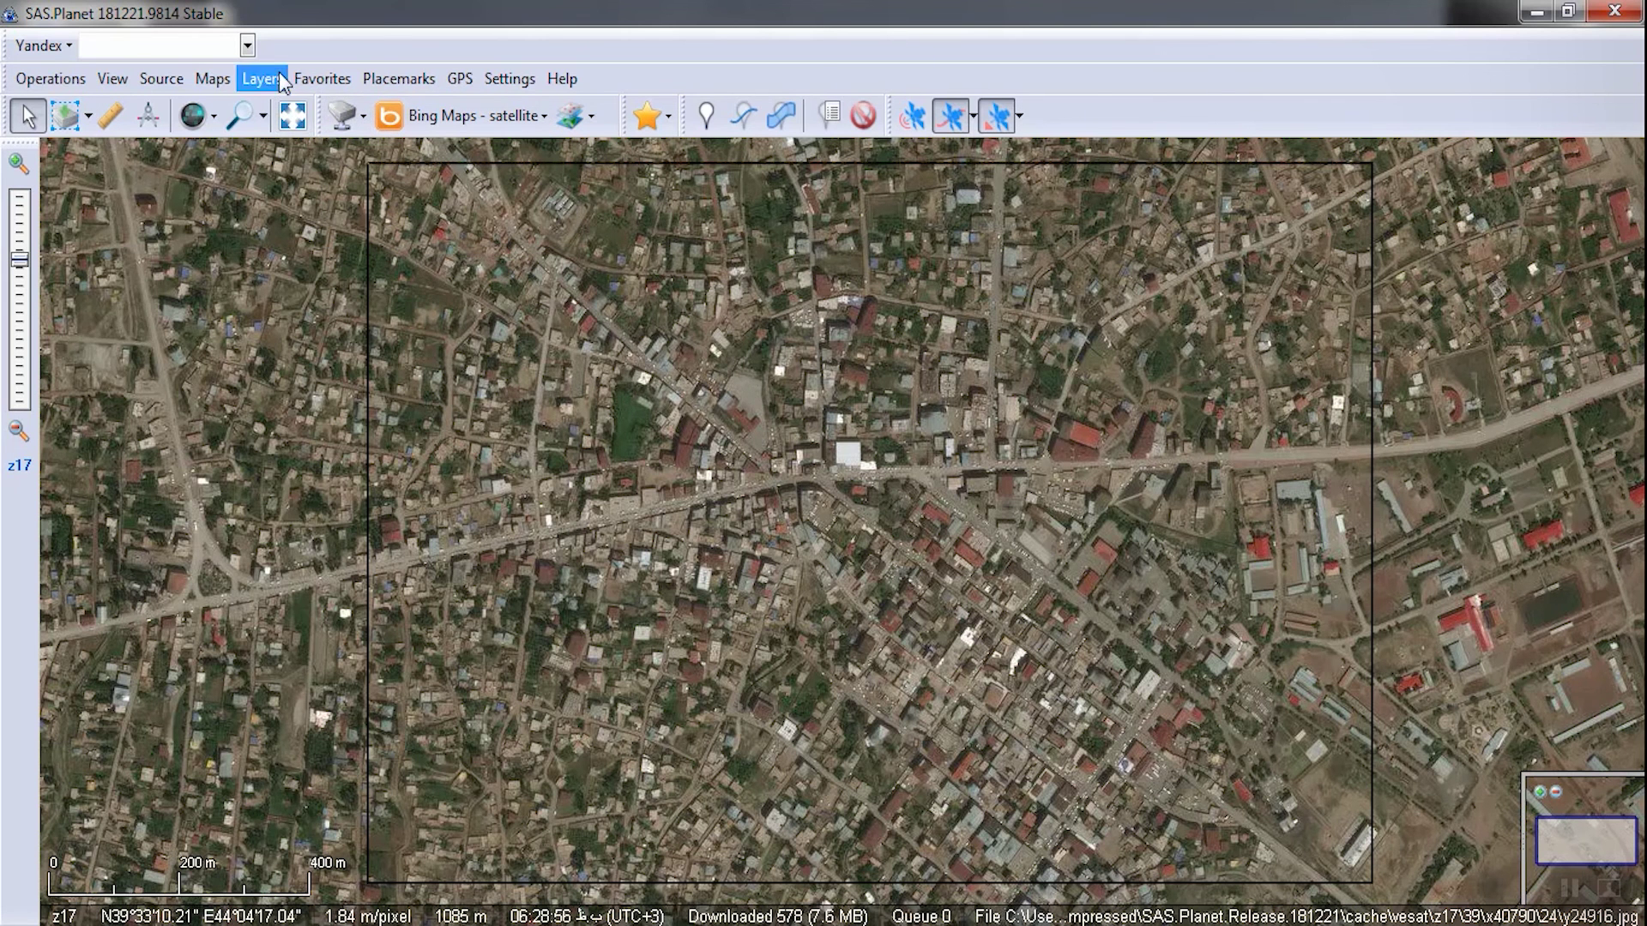
Step: Change the displayed base map to Satellite (Google maps)
left_click(125, 78)
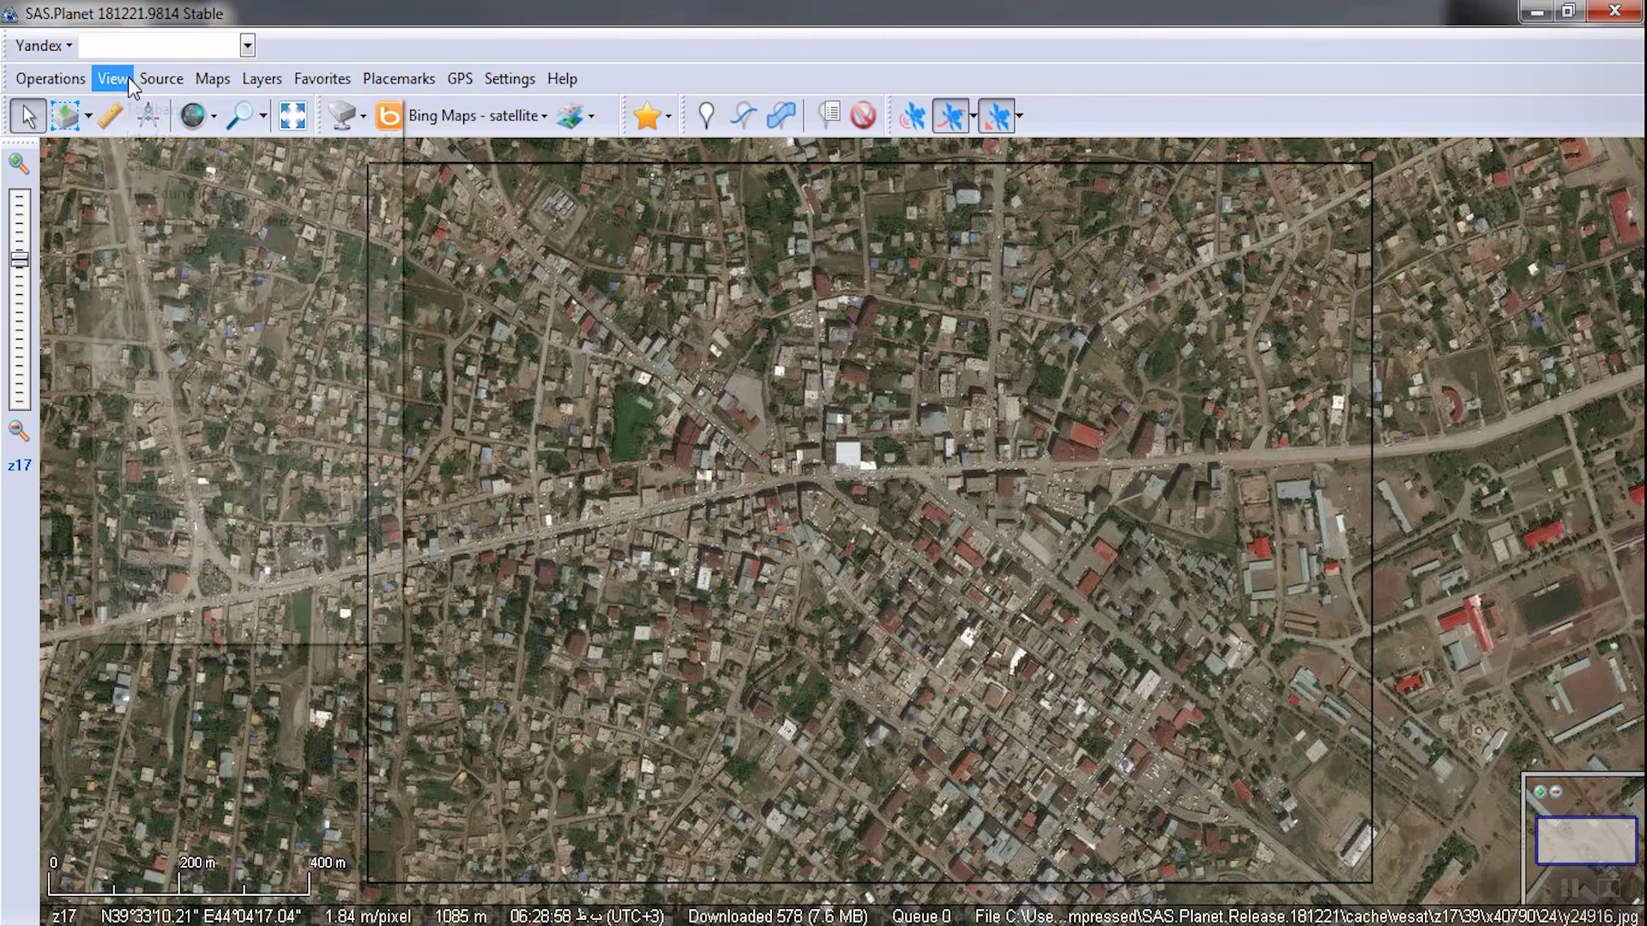
mouse_move(150, 86)
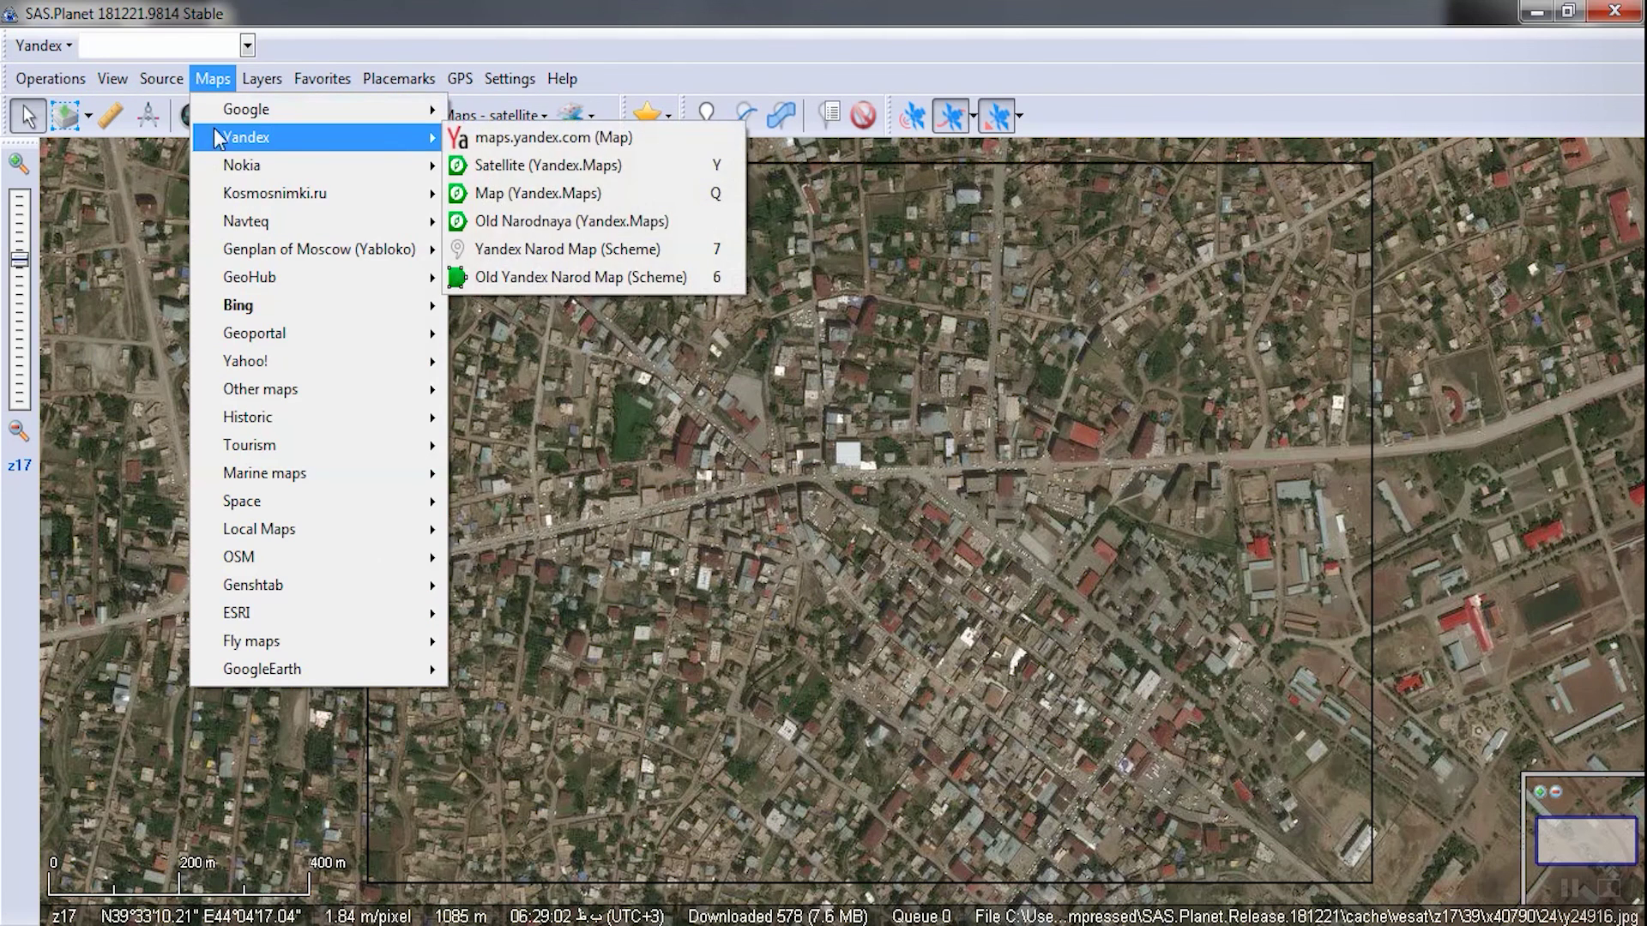
mouse_move(212, 120)
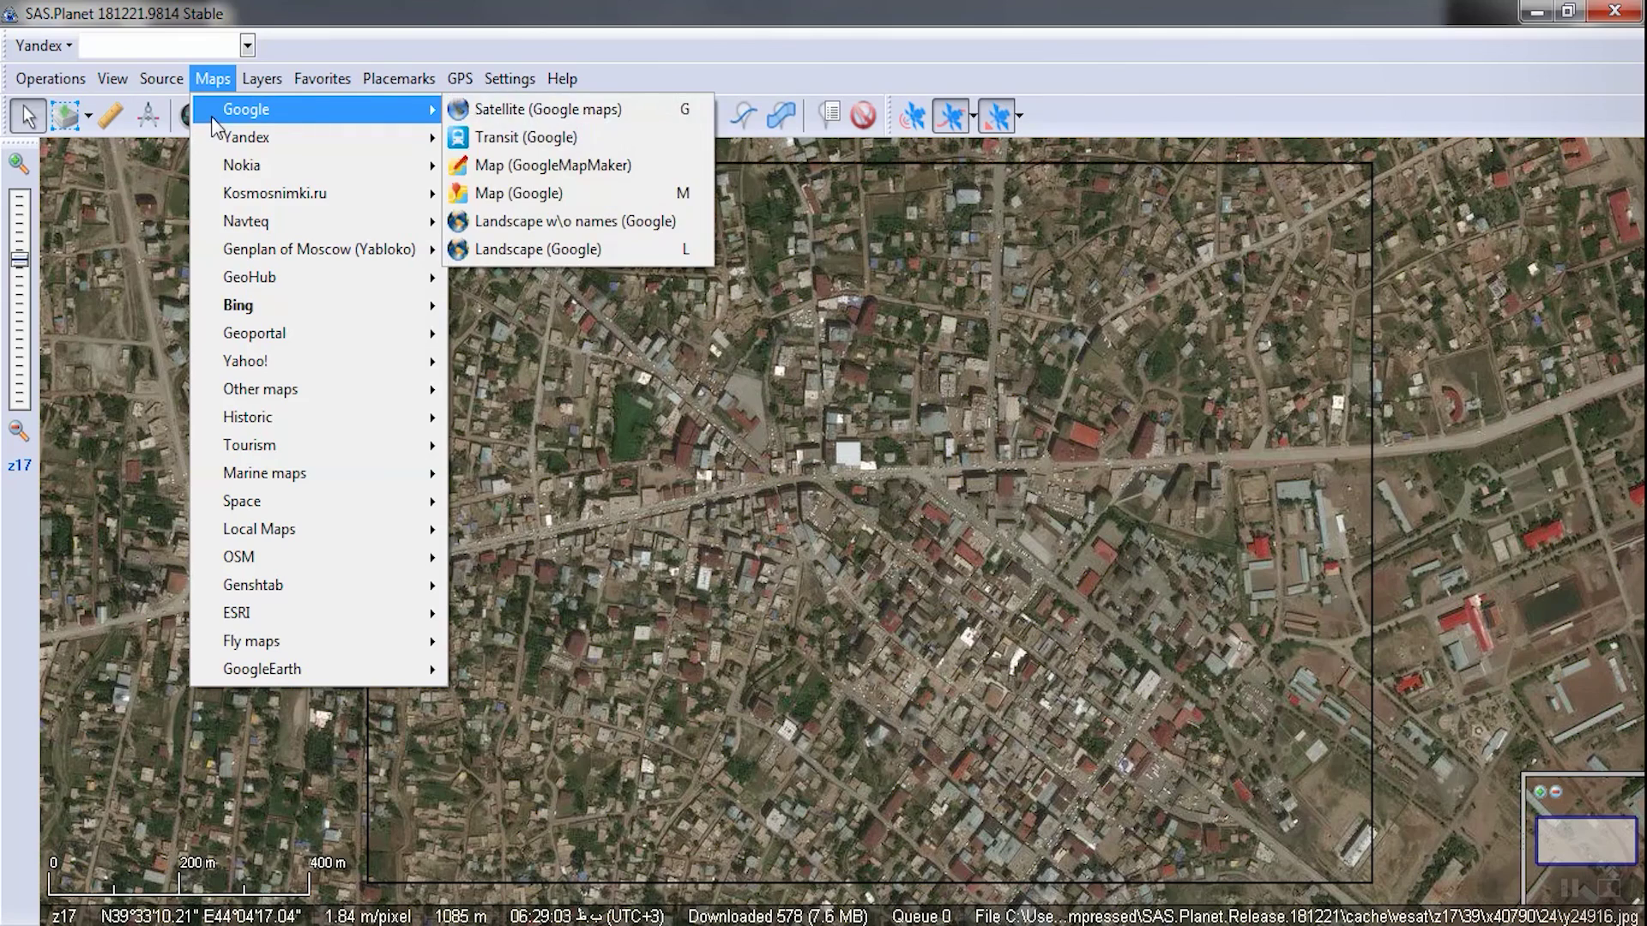
left_click(567, 110)
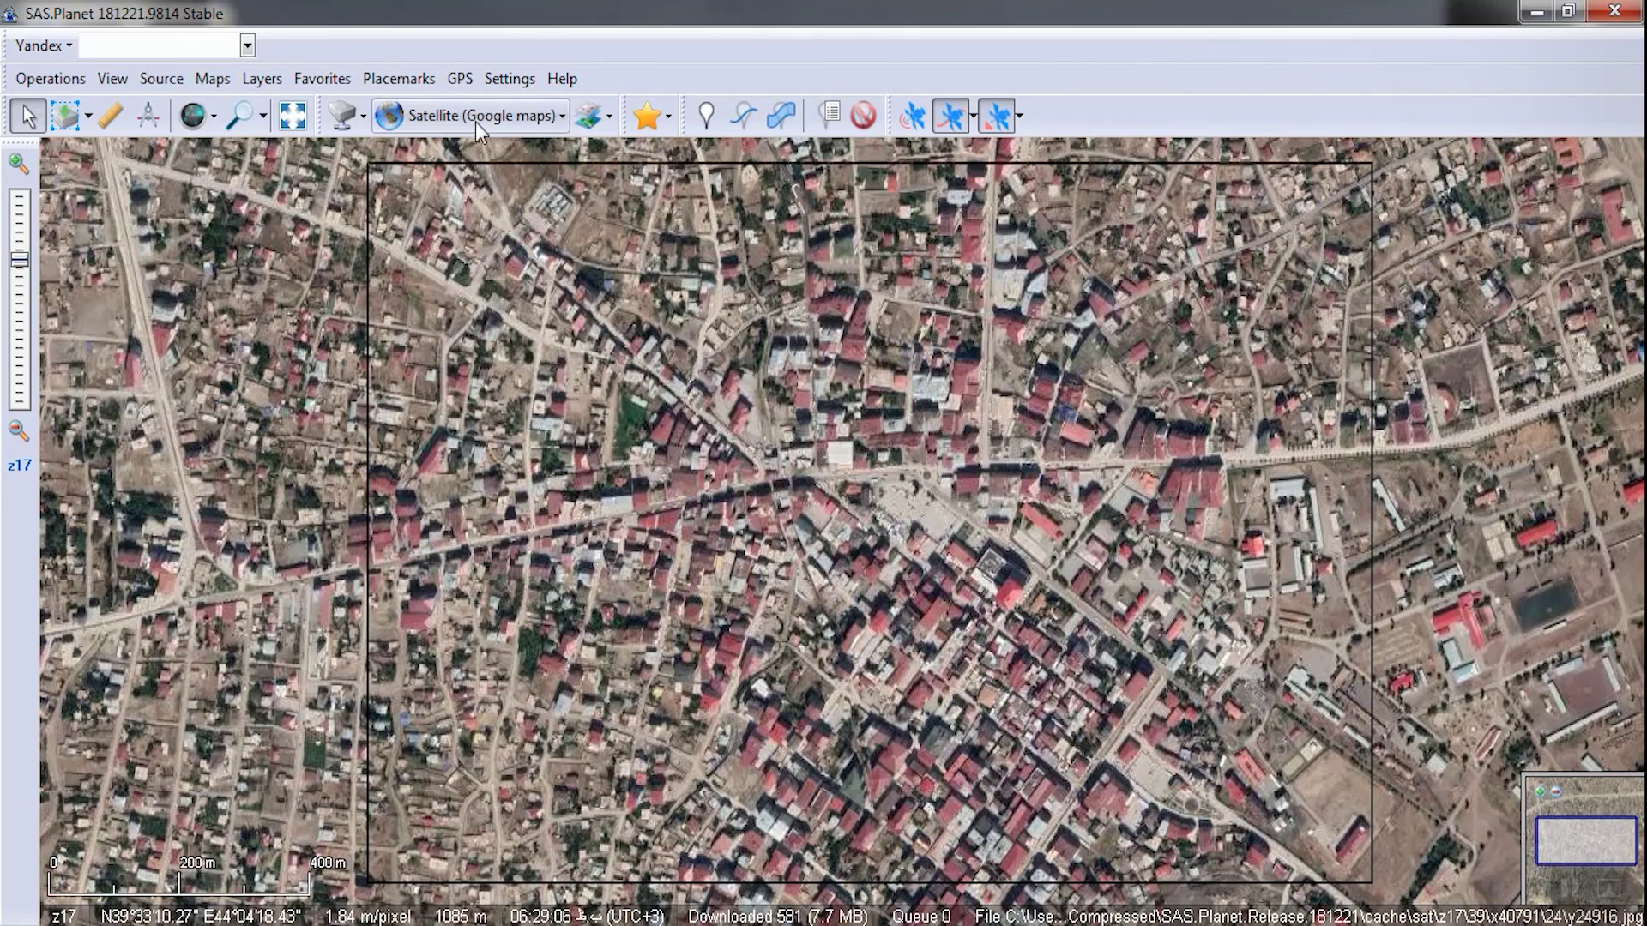
left_click(79, 86)
mouse_move(112, 86)
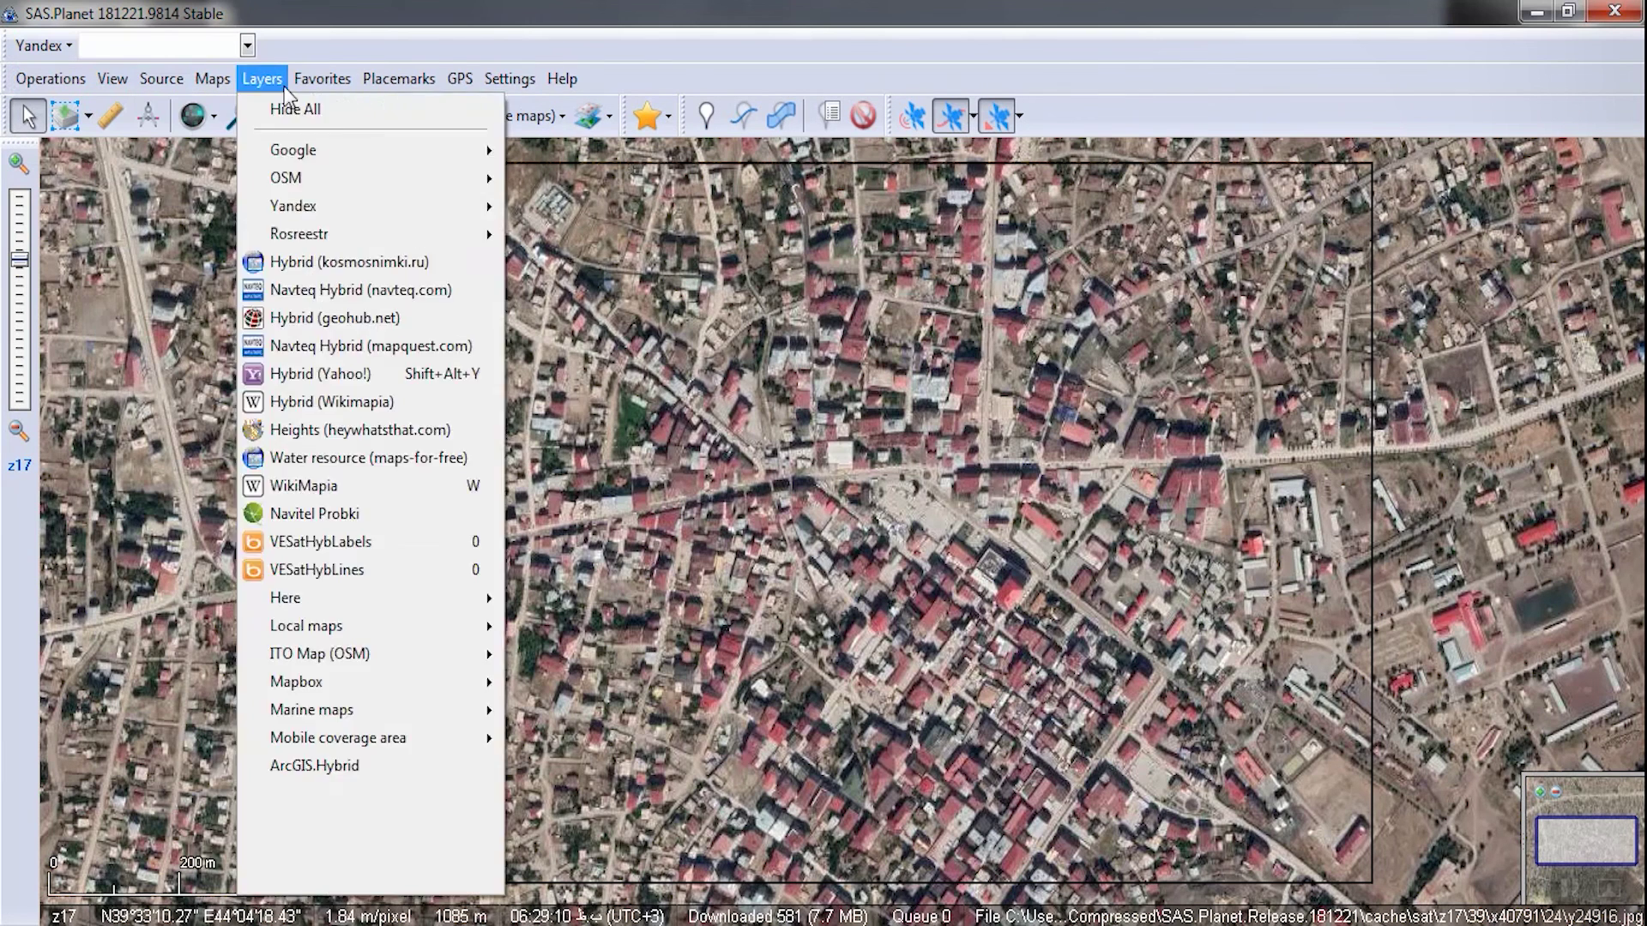
mouse_move(383, 86)
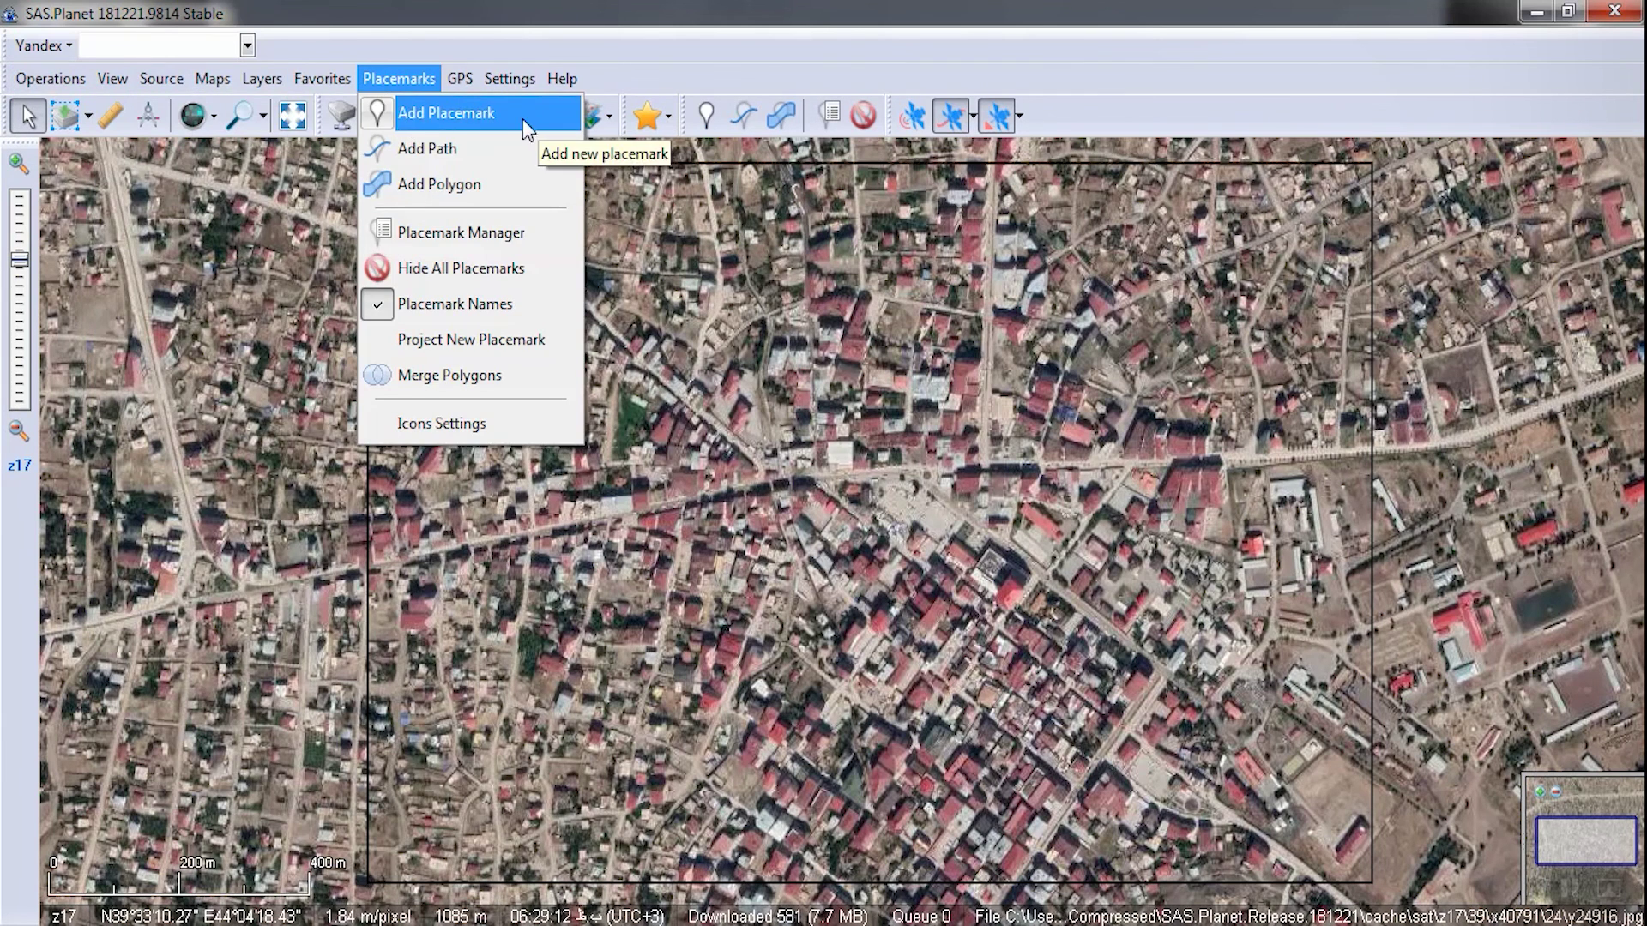
mouse_move(475, 90)
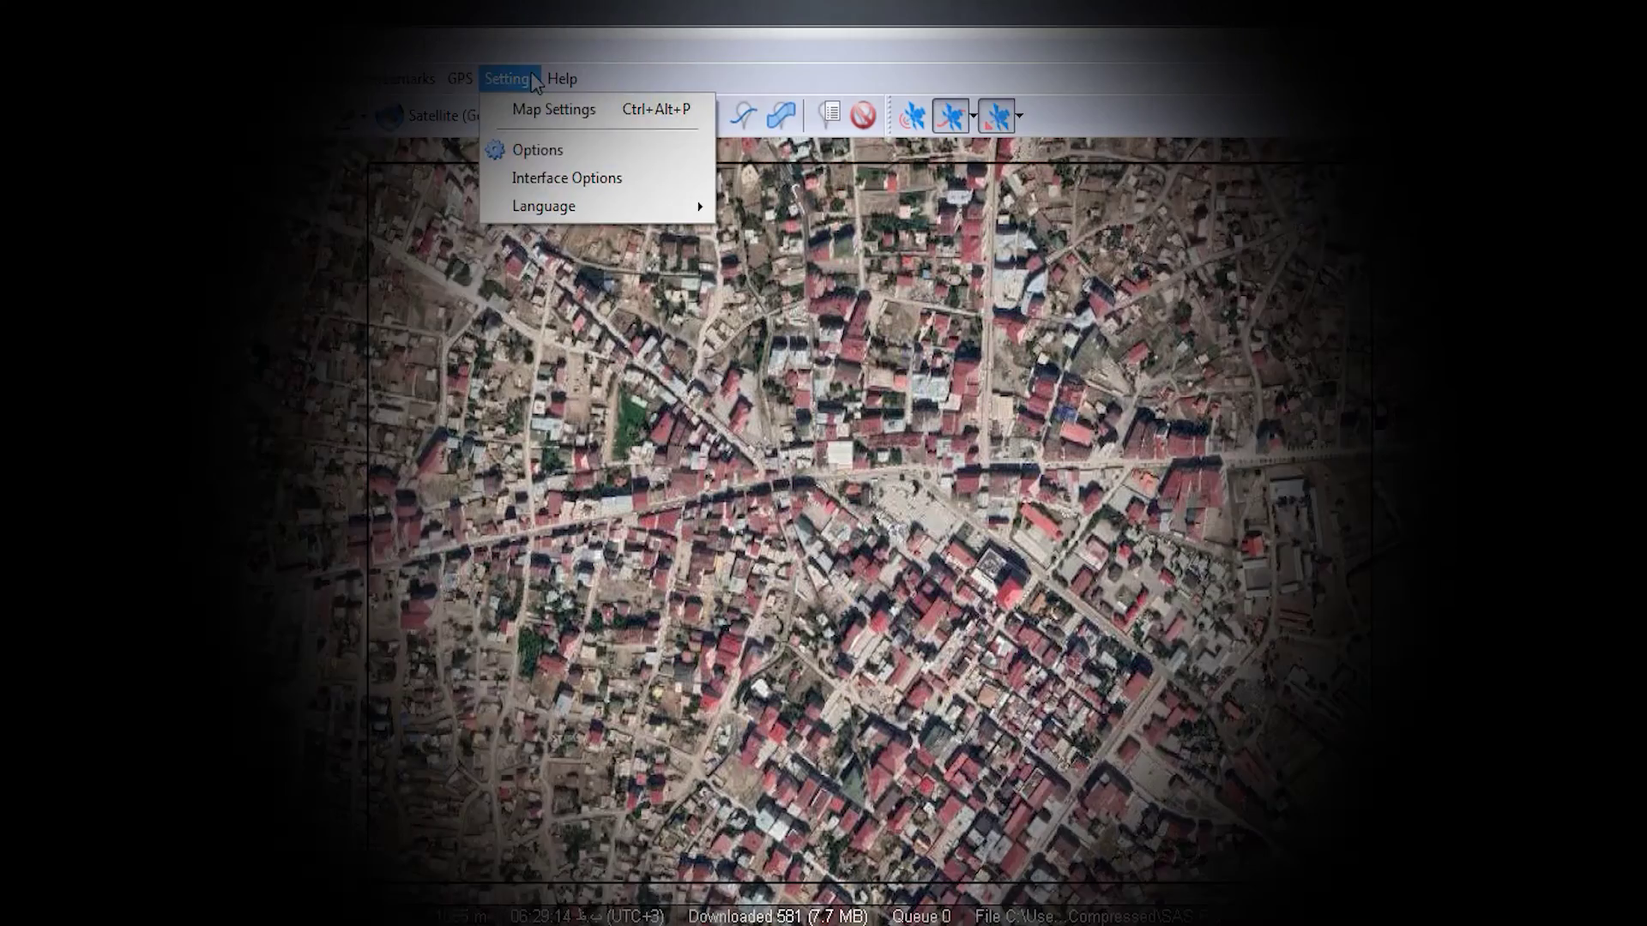